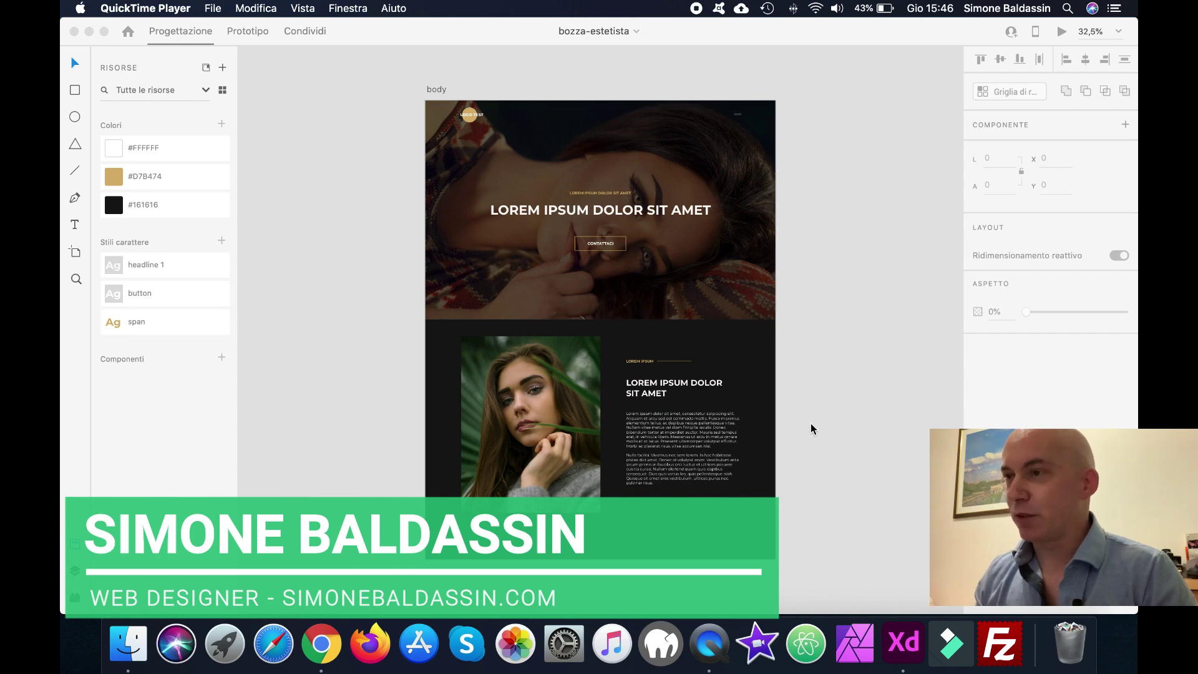
# Look over the existing page design, from the portrait and text section back up to the hero
pyautogui.scroll(-5, 717, 325)
pyautogui.scroll(-2, 719, 325)
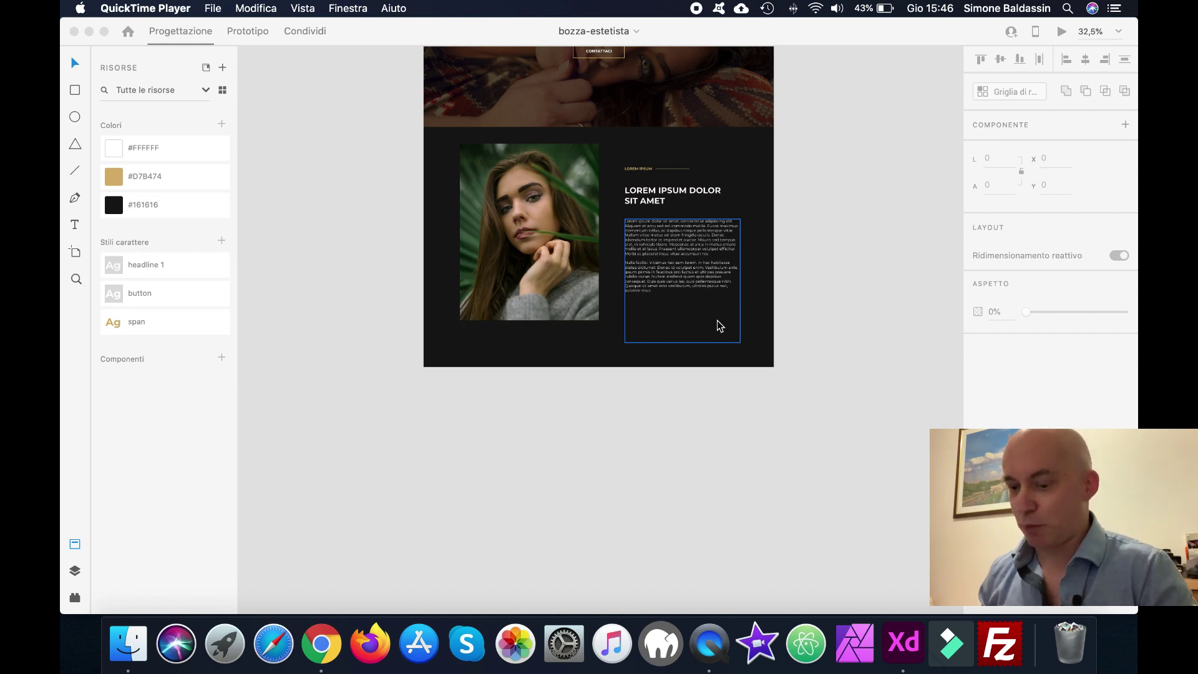
pyautogui.click(563, 357)
pyautogui.scroll(1, 563, 357)
pyautogui.scroll(3, 563, 358)
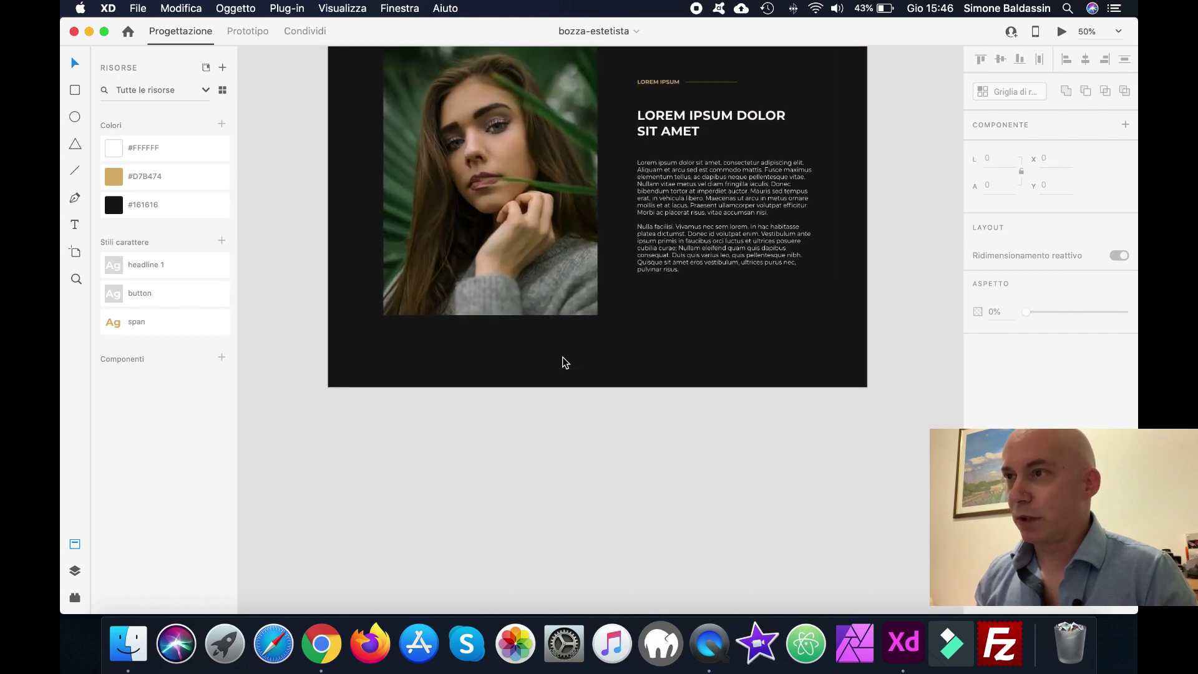
pyautogui.scroll(3, 563, 362)
pyautogui.scroll(-3, 563, 363)
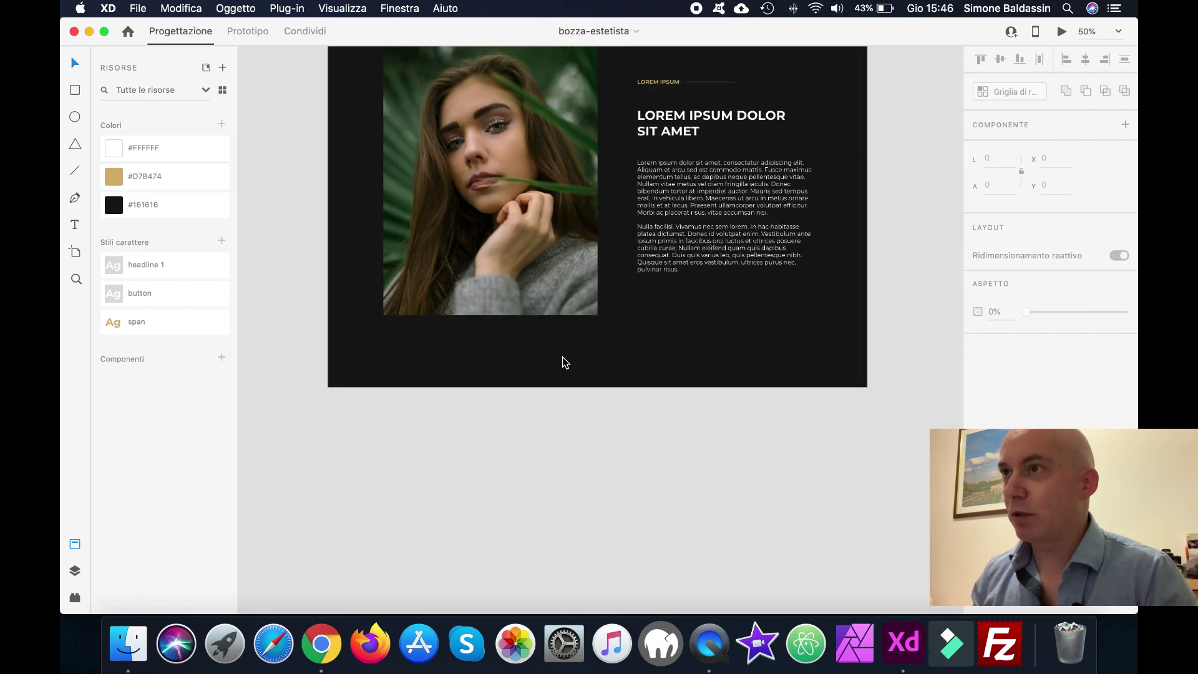
pyautogui.scroll(2, 563, 362)
pyautogui.scroll(5, 563, 361)
pyautogui.scroll(2, 563, 362)
pyautogui.scroll(-2, 563, 362)
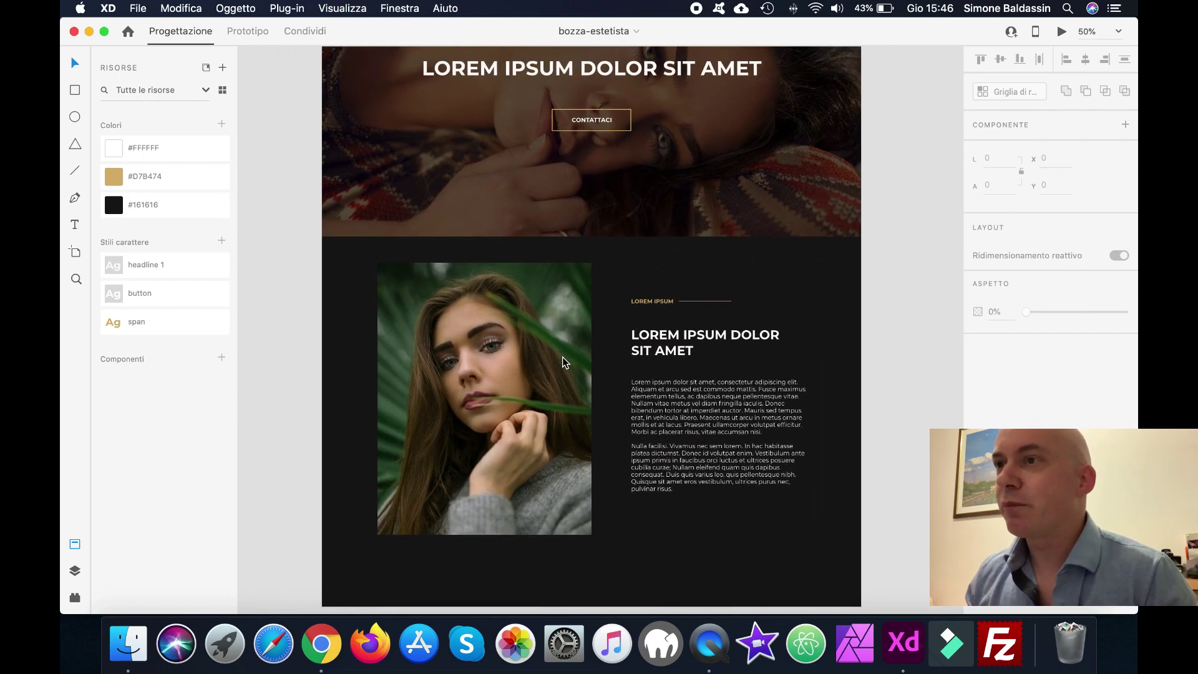
pyautogui.scroll(8, 428, 269)
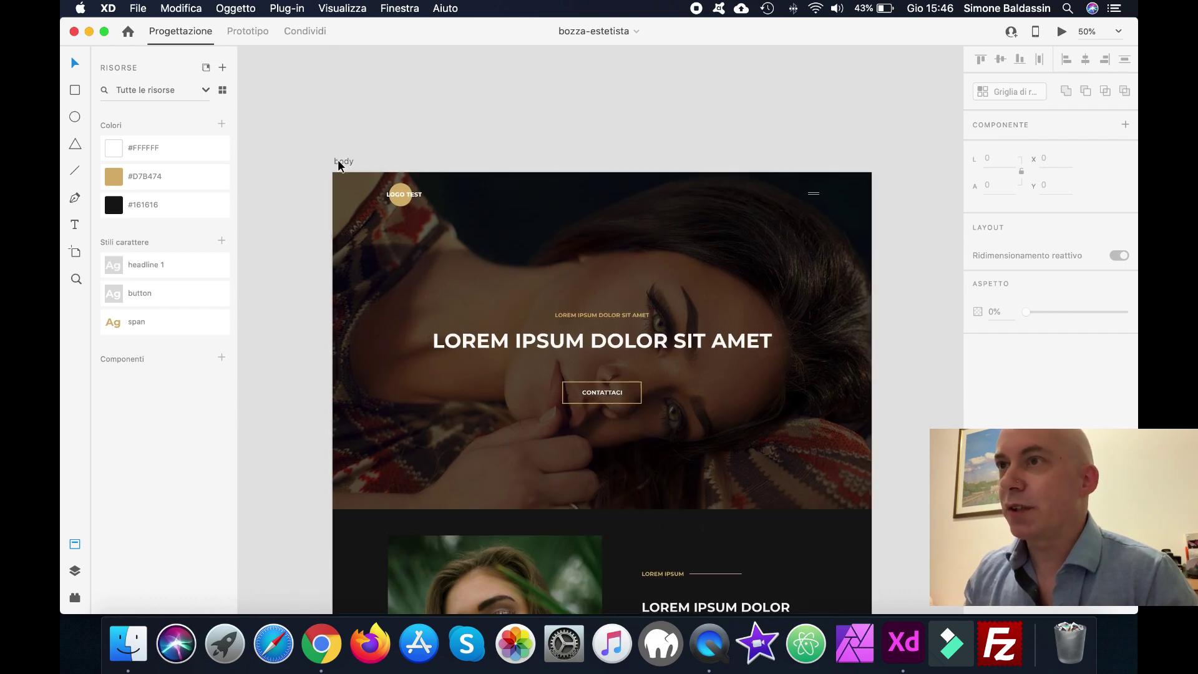
# Extend the body artboard downward to a height of about 3245 px
pyautogui.click(343, 162)
pyautogui.scroll(-10, 601, 316)
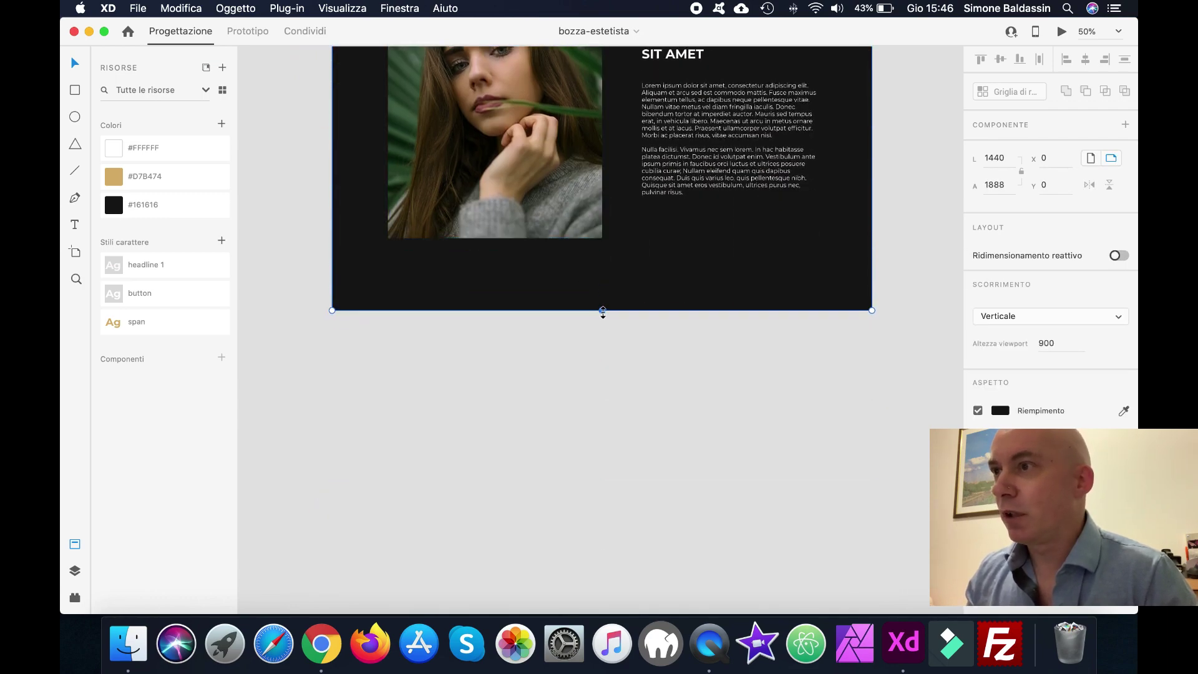
pyautogui.moveTo(602, 309); pyautogui.dragTo(613, 533)
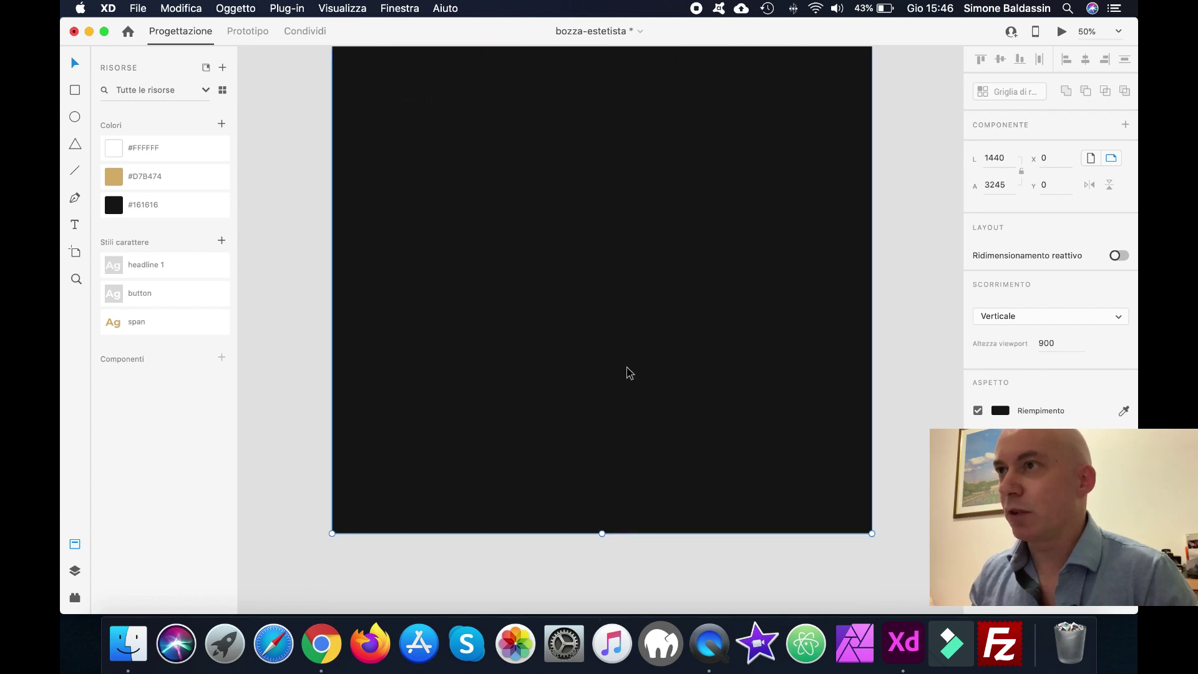
# Draw a rectangle about 783 × 471 px in the empty area below the portrait photo
pyautogui.scroll(3, 629, 373)
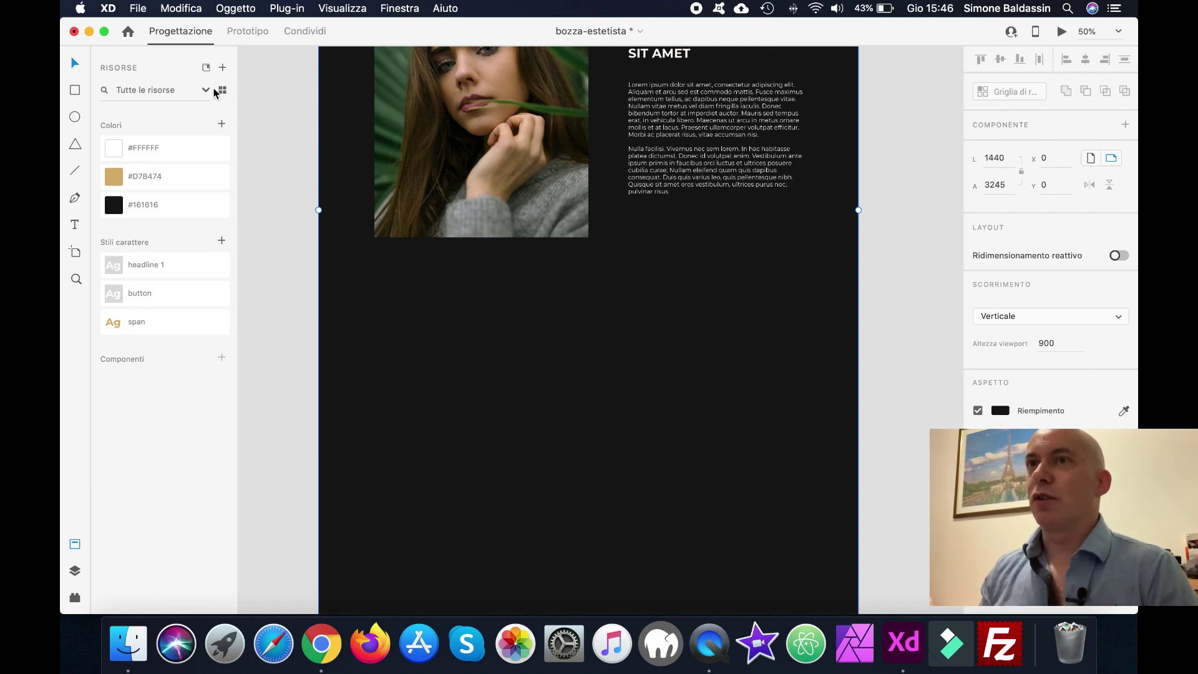
pyautogui.click(75, 91)
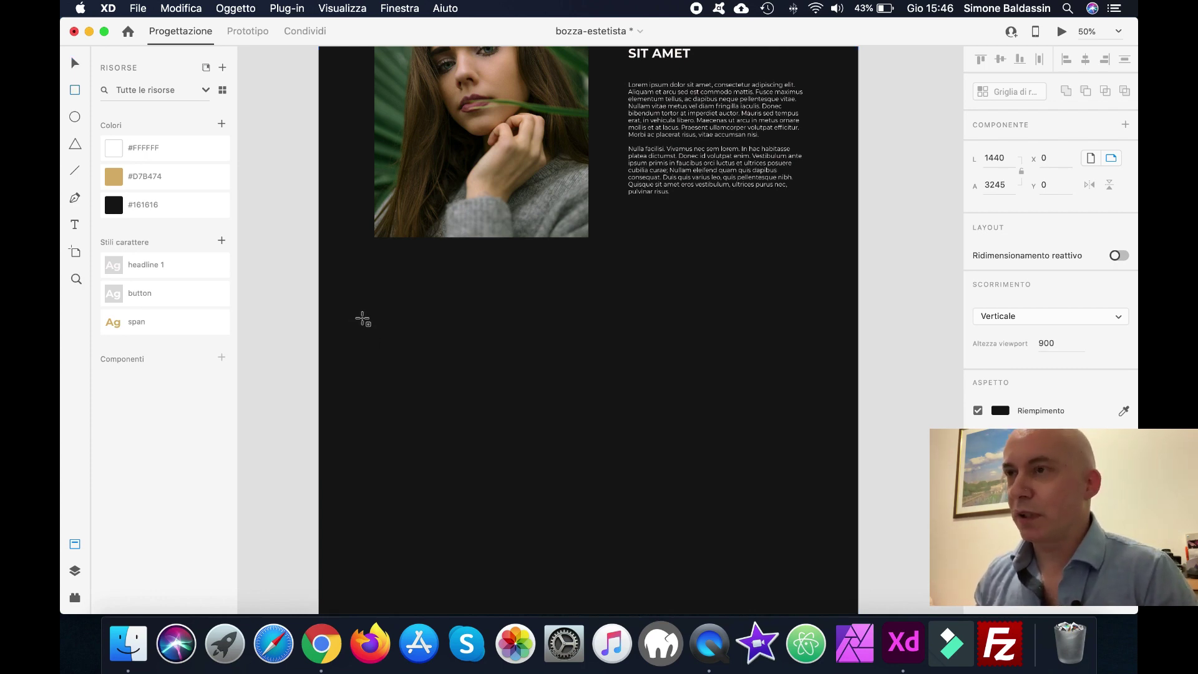
pyautogui.moveTo(353, 315); pyautogui.dragTo(645, 490)
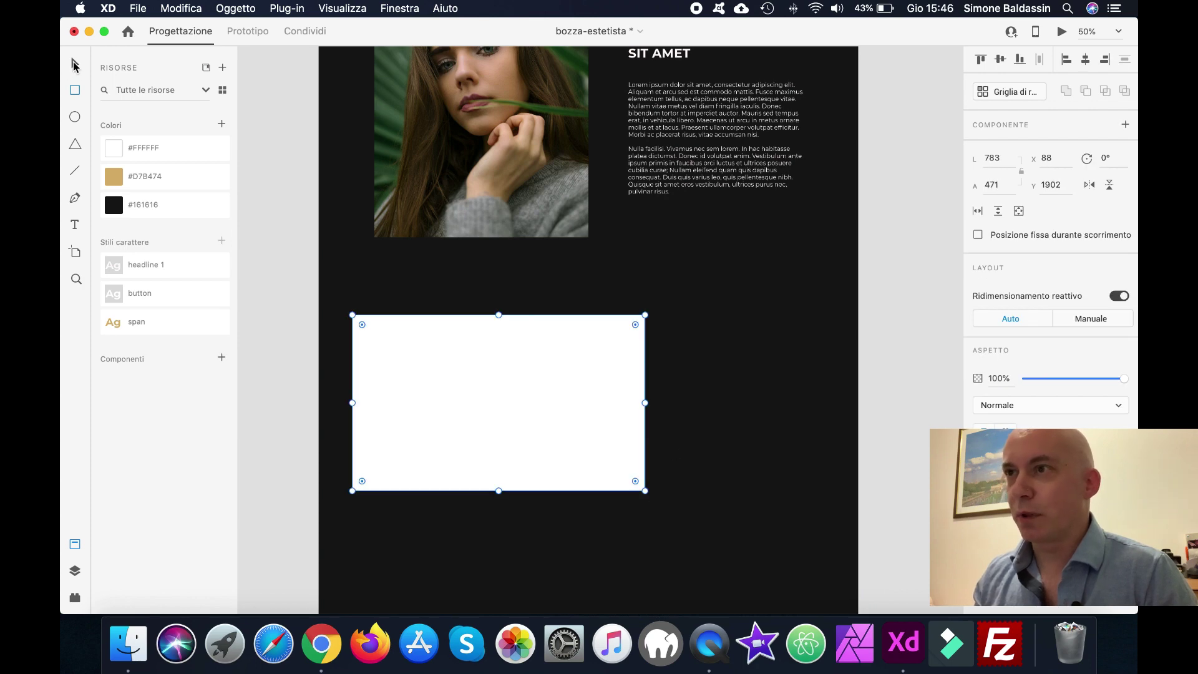
pyautogui.click(75, 64)
# Align the rectangle to the artboard's left edge at Y 1766 and enlarge it to full width, about 1440 × 1038 px
pyautogui.scroll(5, 551, 428)
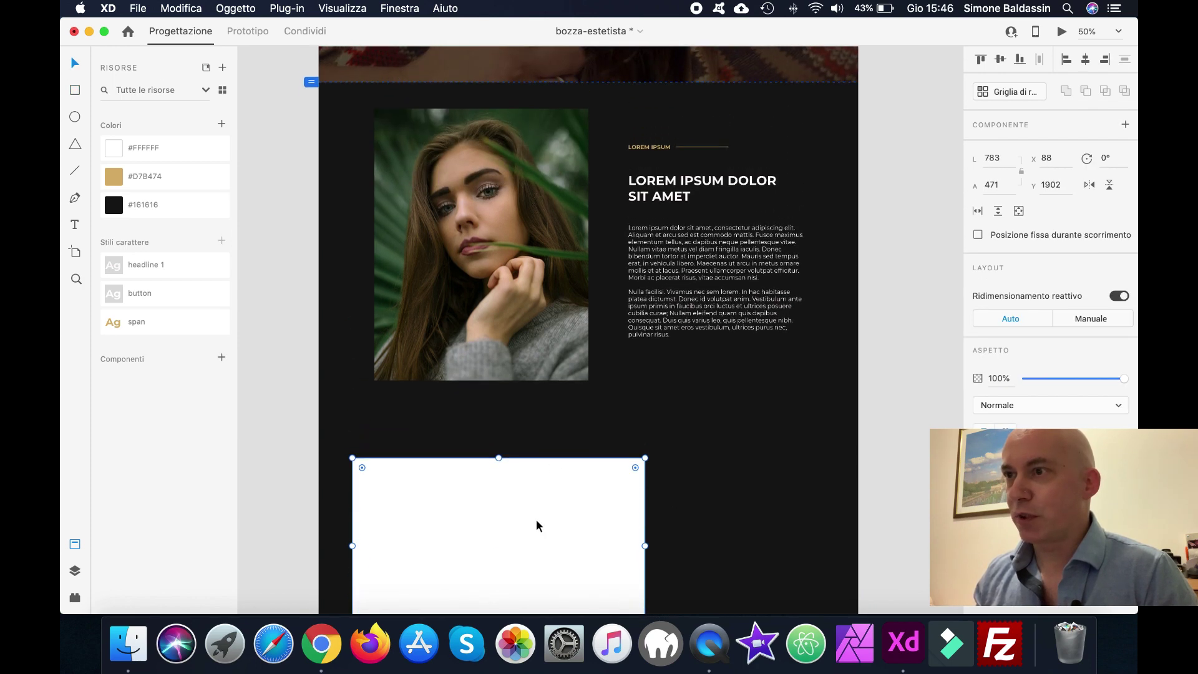
pyautogui.moveTo(537, 520); pyautogui.dragTo(503, 472)
pyautogui.scroll(-4, 504, 472)
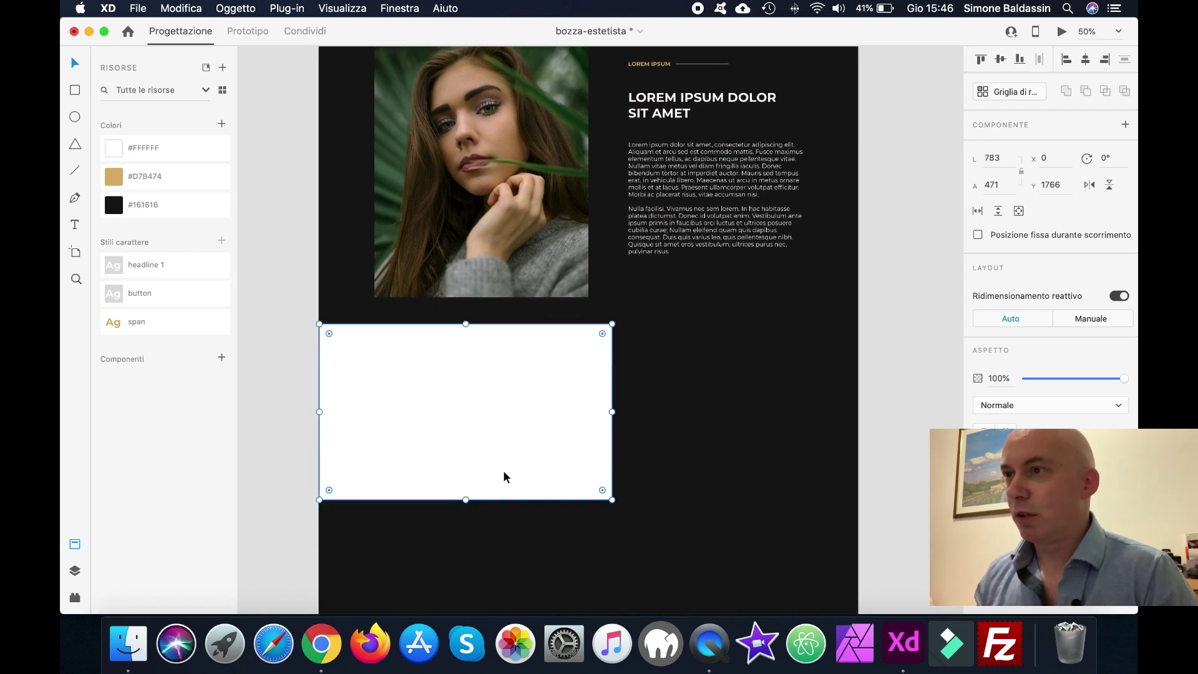
pyautogui.scroll(-3, 504, 477)
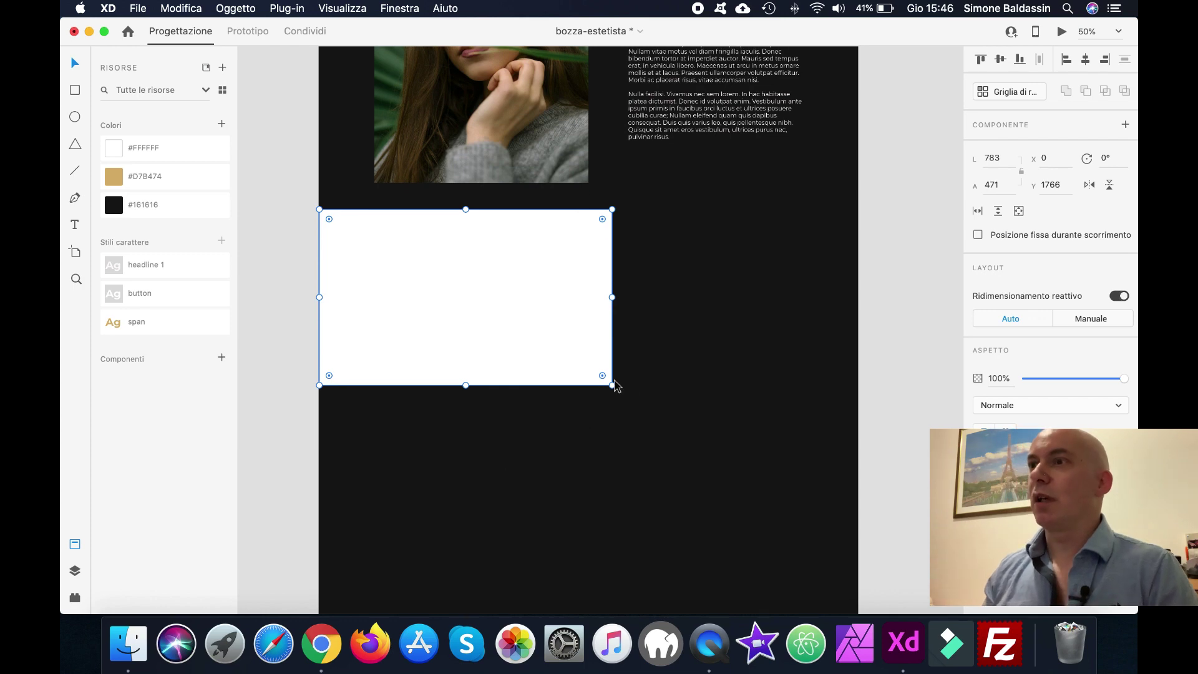
pyautogui.moveTo(612, 385); pyautogui.dragTo(858, 598)
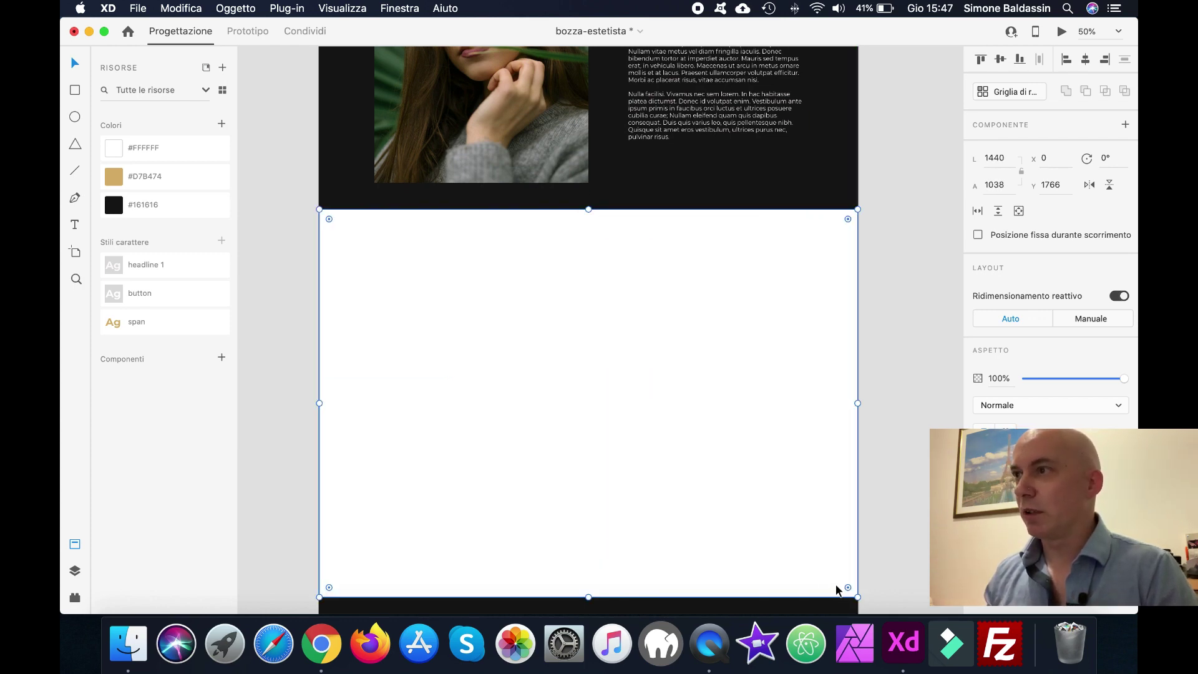
# Remove the full-width rectangle's border and set its fill to #131313
pyautogui.scroll(-1, 795, 461)
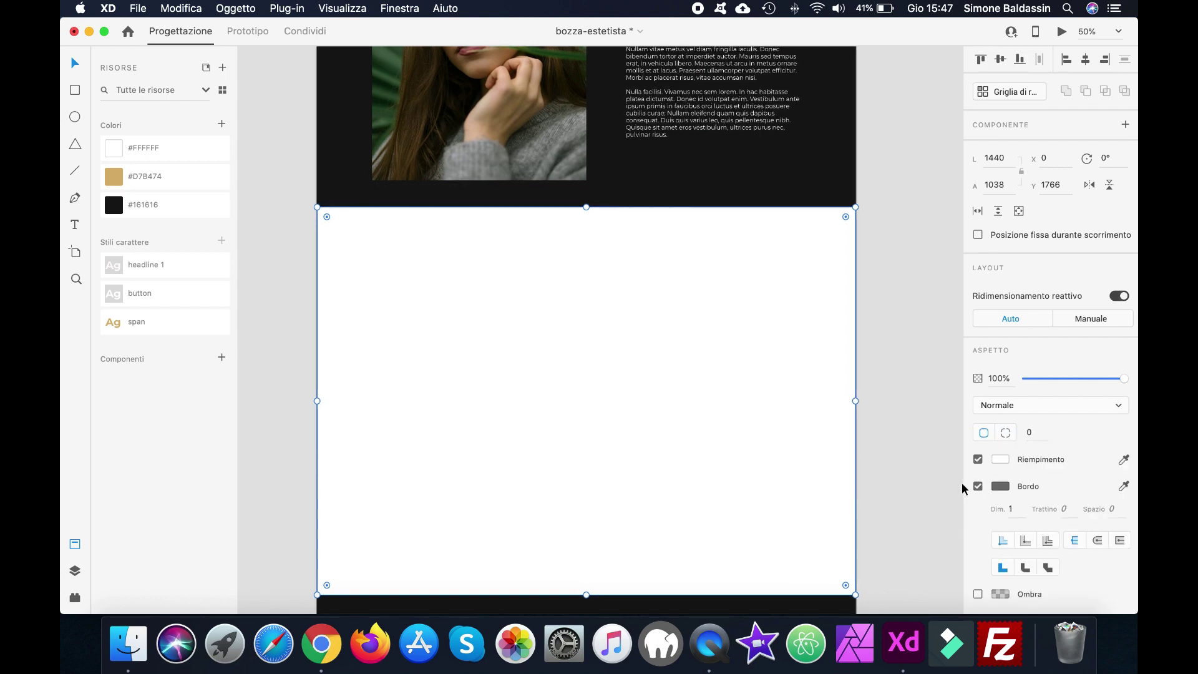
pyautogui.click(978, 486)
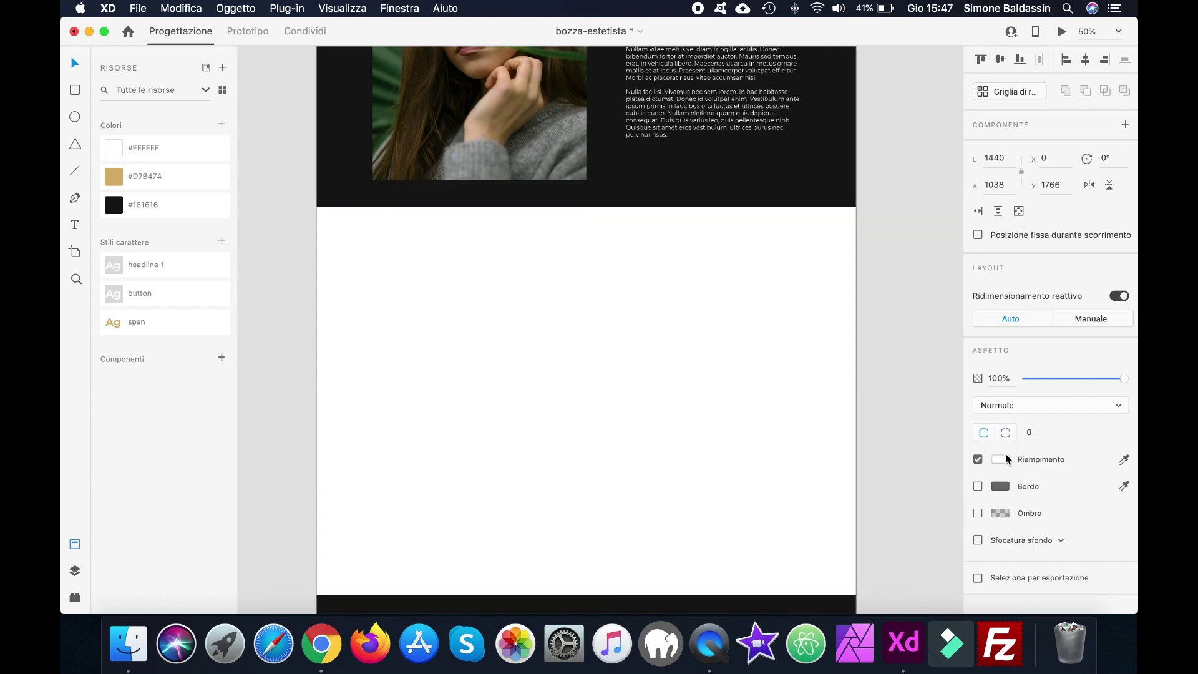
pyautogui.click(1000, 460)
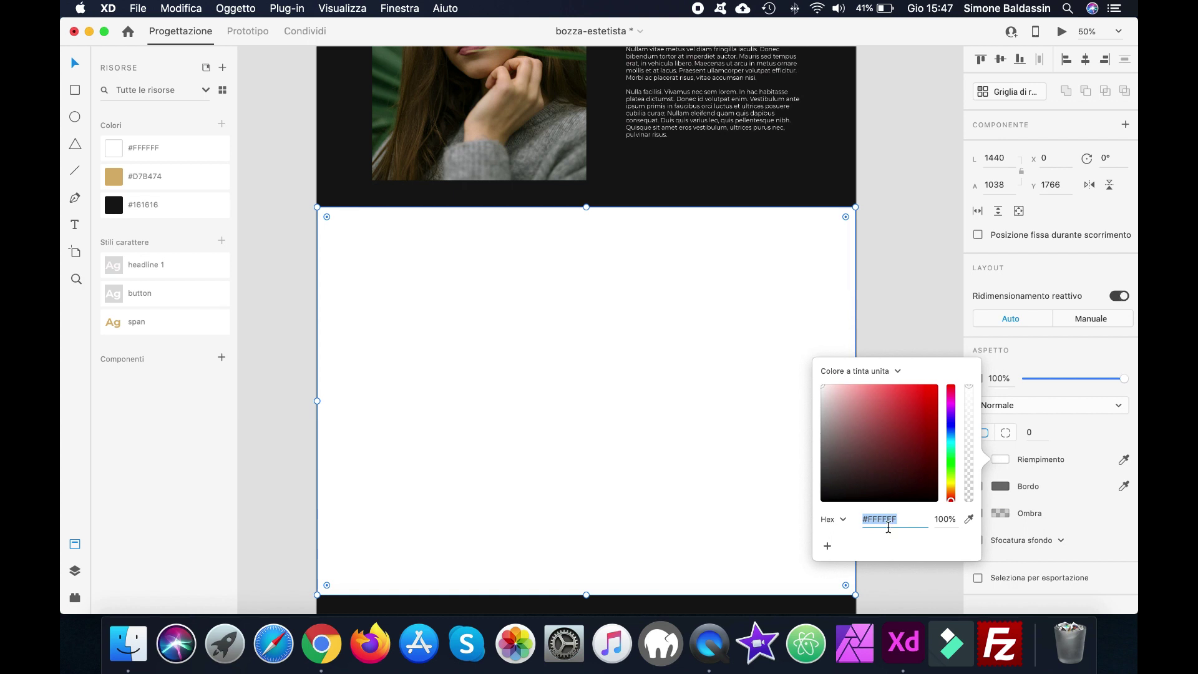
pyautogui.write('131313')
pyautogui.press('Return')
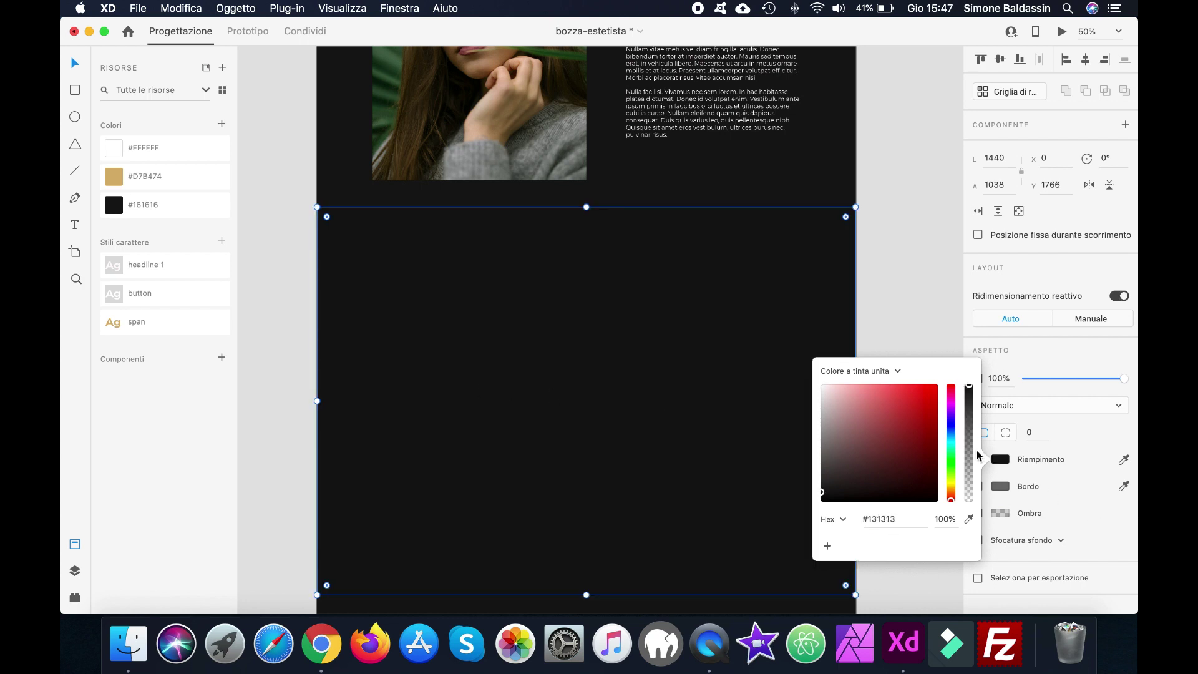
pyautogui.click(552, 393)
pyautogui.scroll(3, 551, 393)
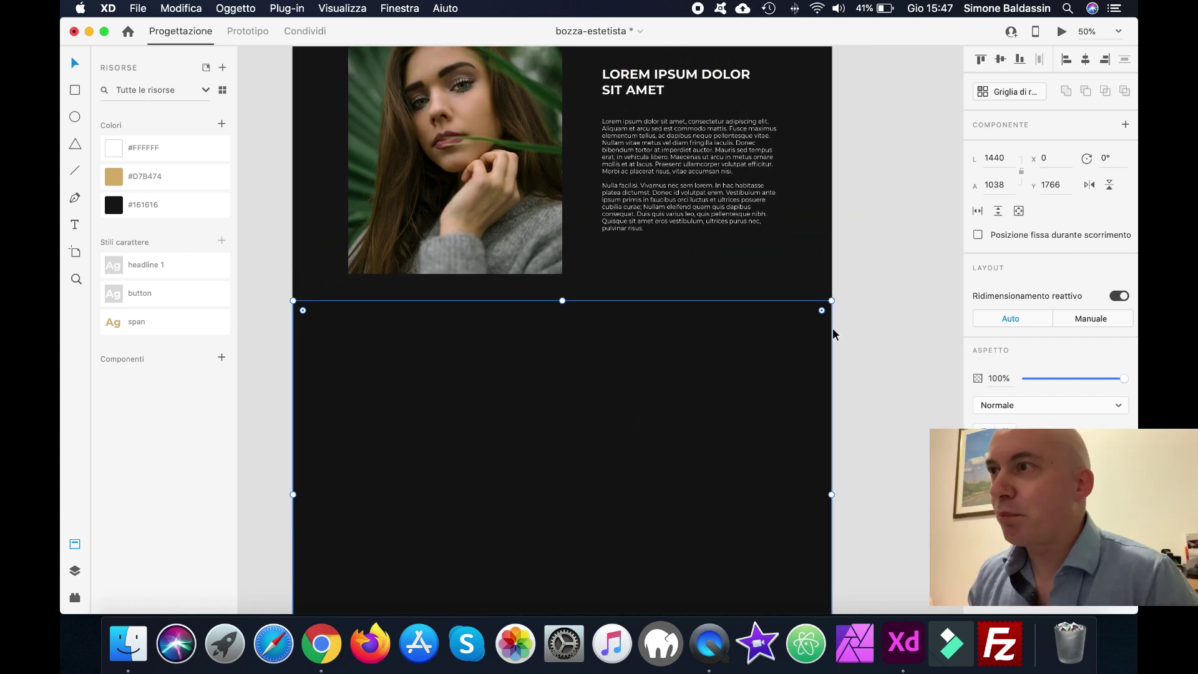
pyautogui.click(879, 260)
pyautogui.scroll(2, 593, 297)
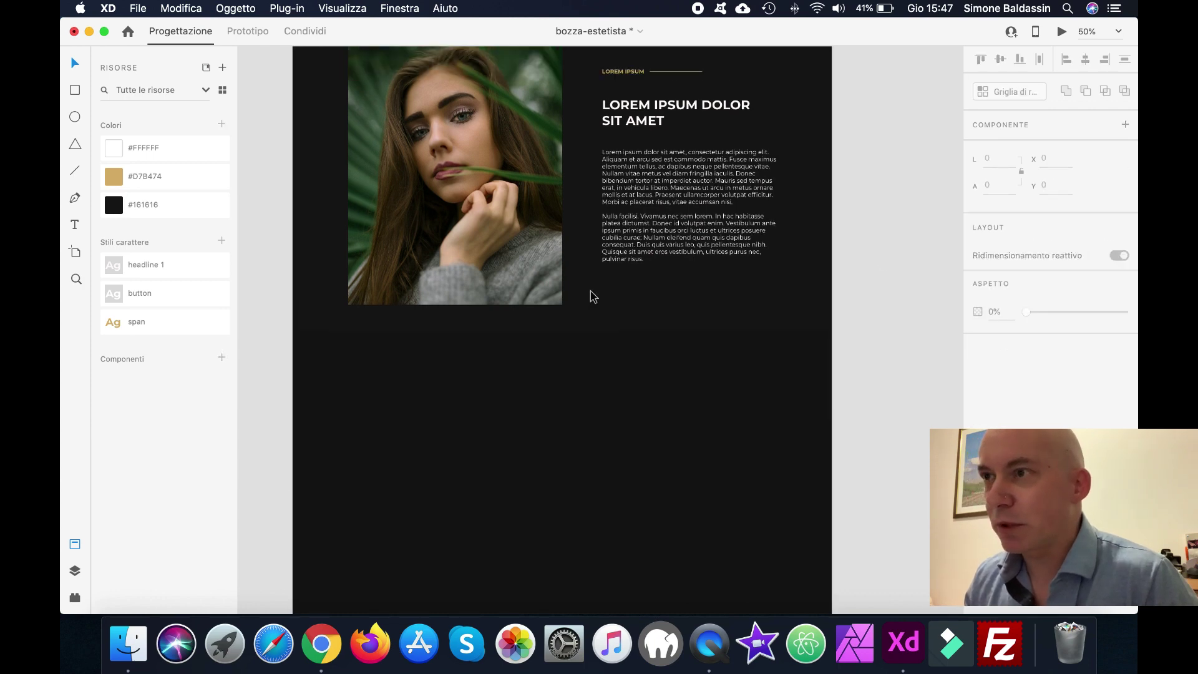
# Show the layout grid and draw a card rectangle about 376 × 442 px spanning the first four columns of the new section
pyautogui.press('super+equal')
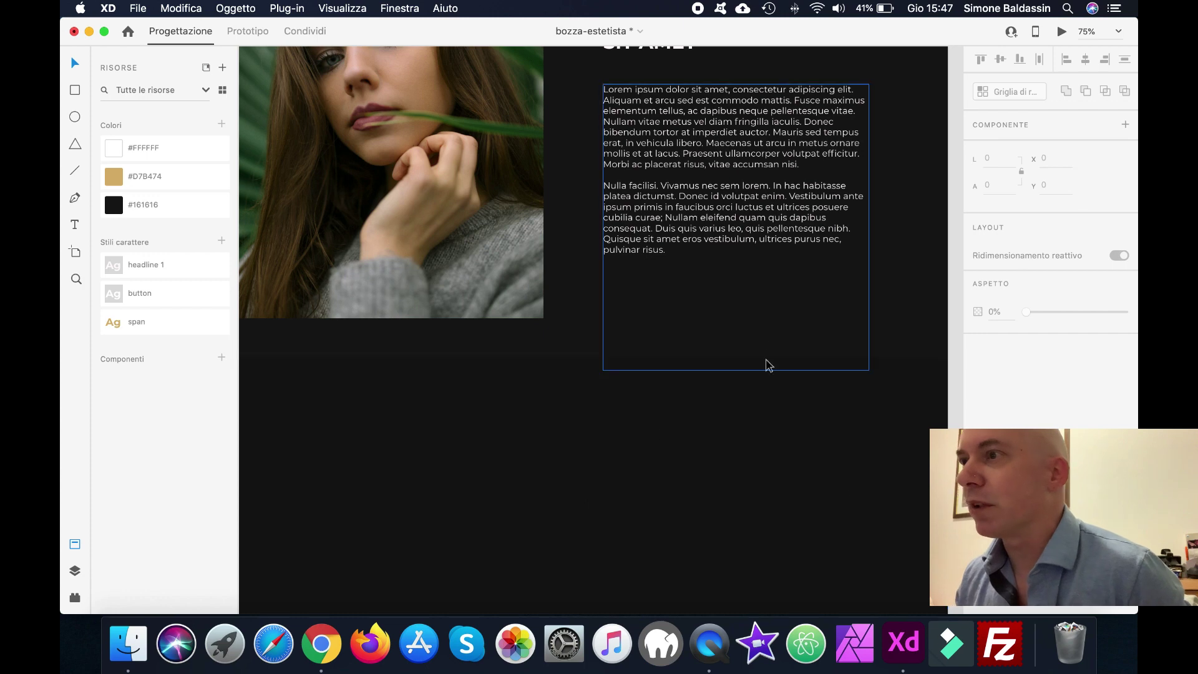
pyautogui.scroll(-5, 757, 431)
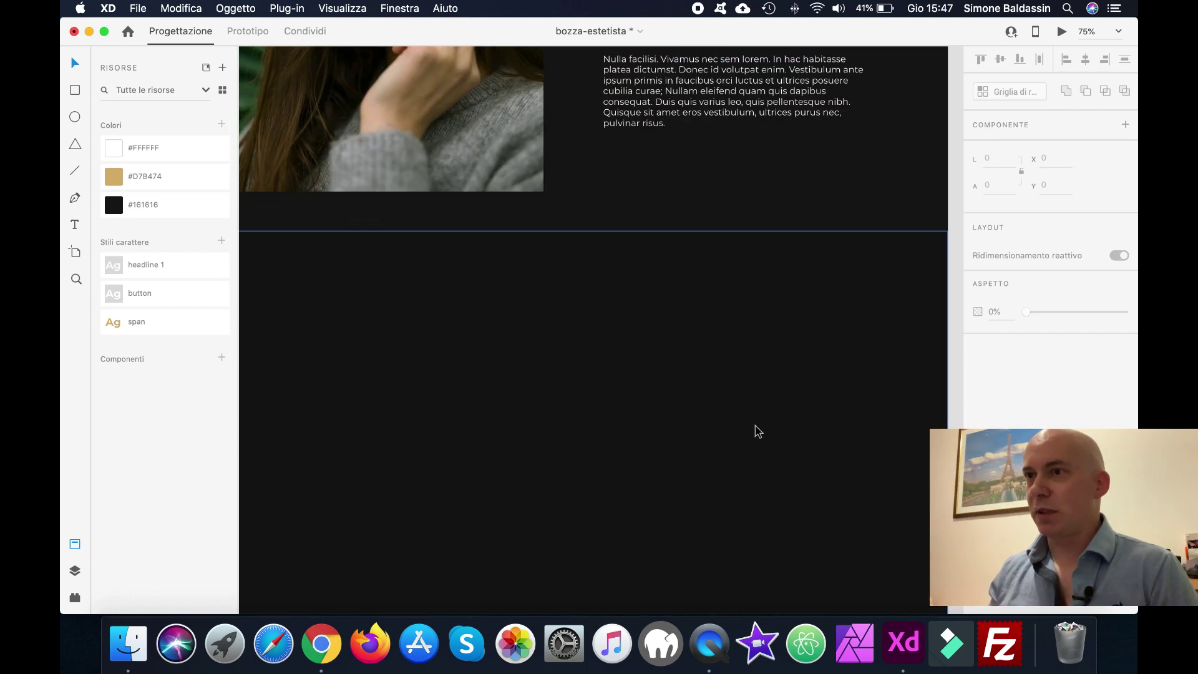
pyautogui.scroll(-3, 757, 431)
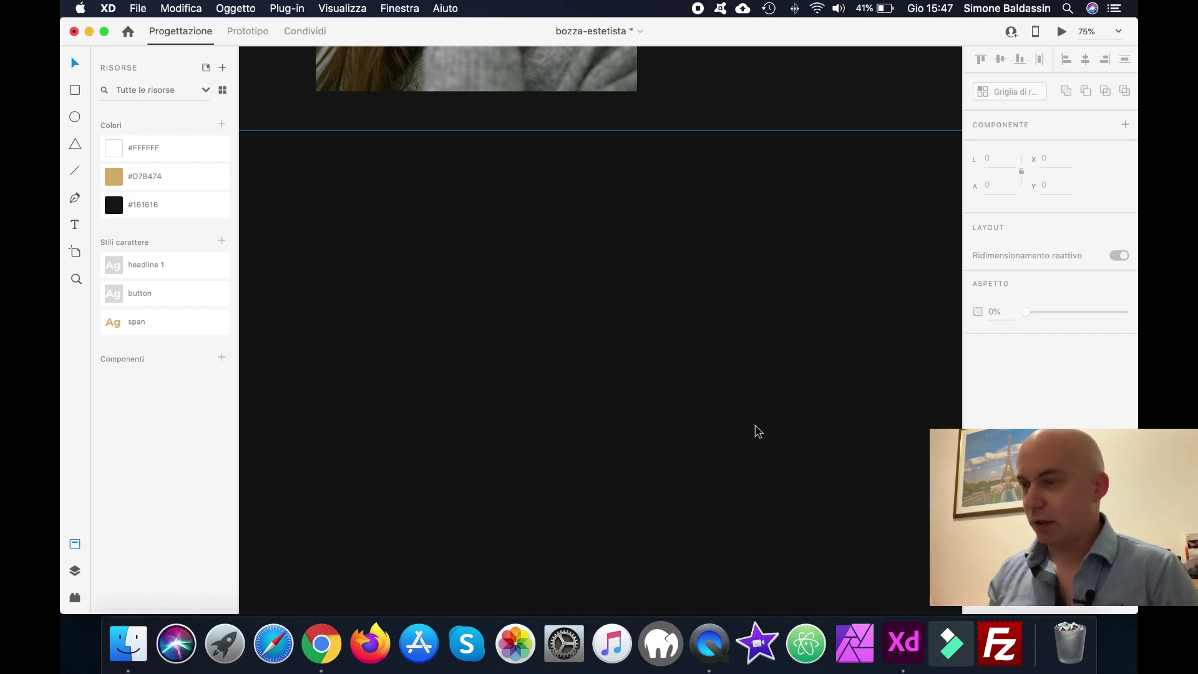
pyautogui.press('super+shift+apostrophe')
pyautogui.press('super+minus')
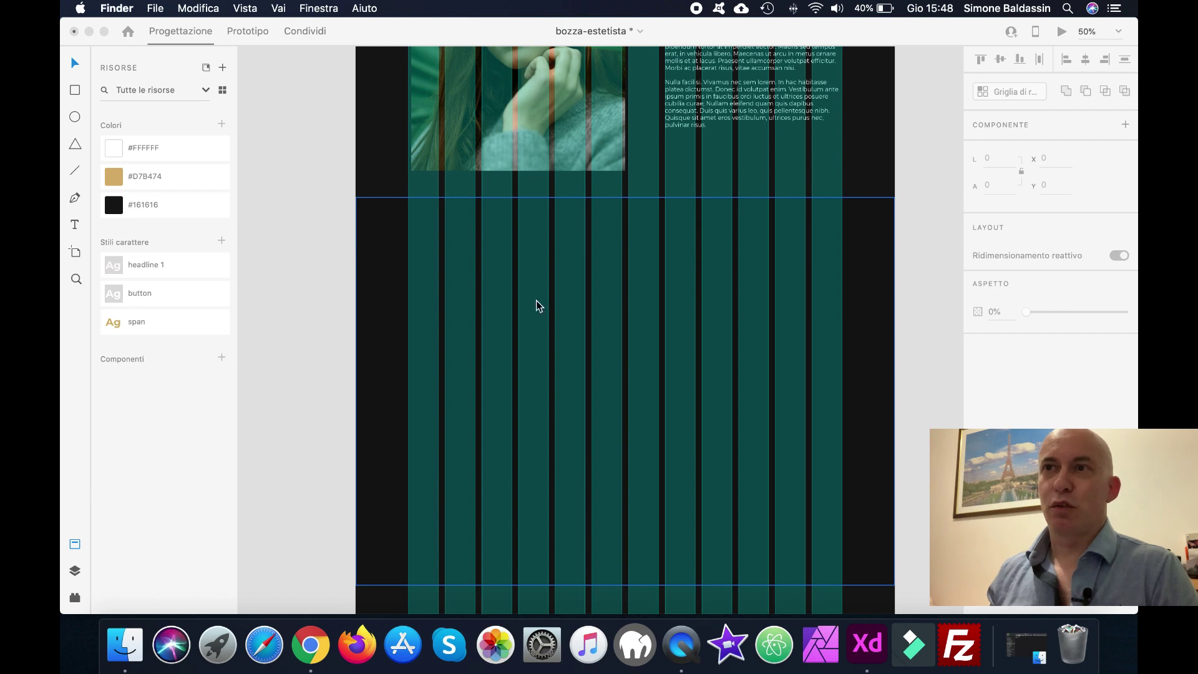
pyautogui.click(75, 90)
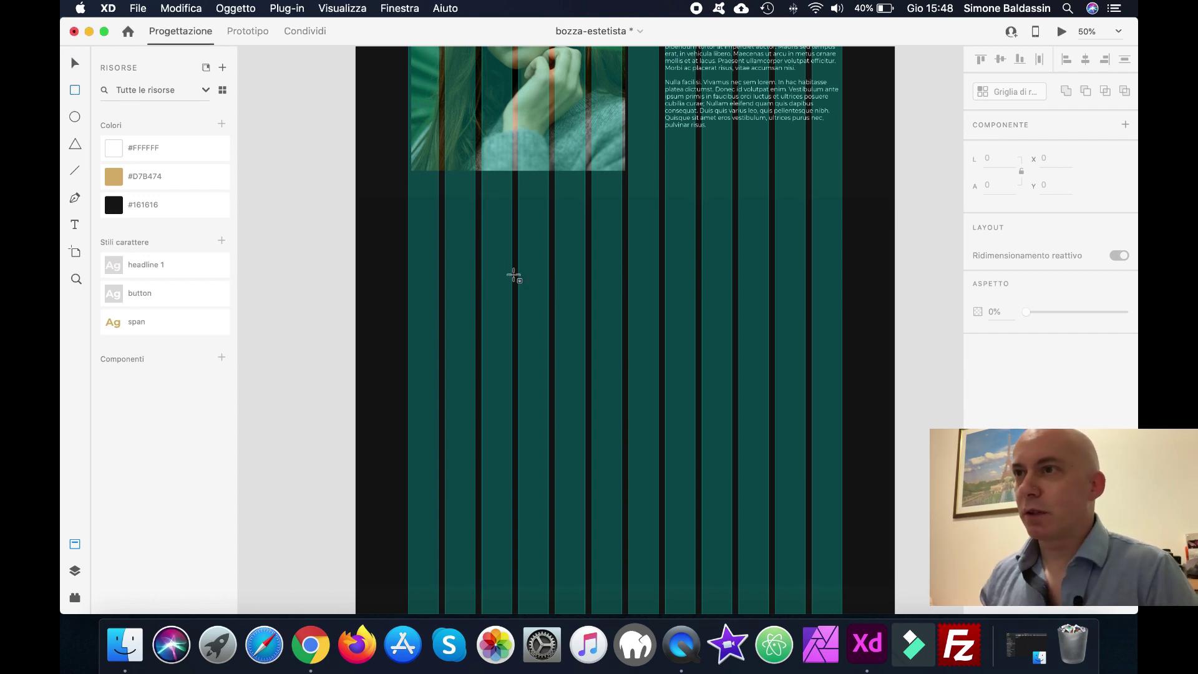
pyautogui.moveTo(419, 243); pyautogui.dragTo(549, 403)
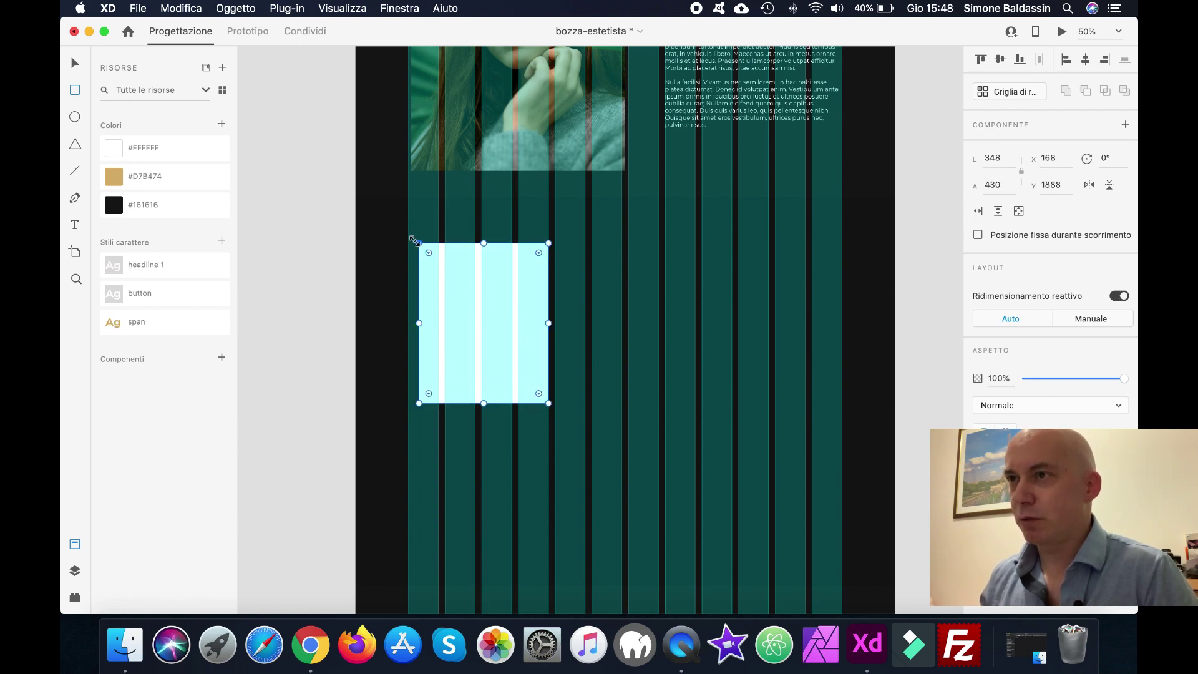
pyautogui.moveTo(414, 240); pyautogui.dragTo(409, 238)
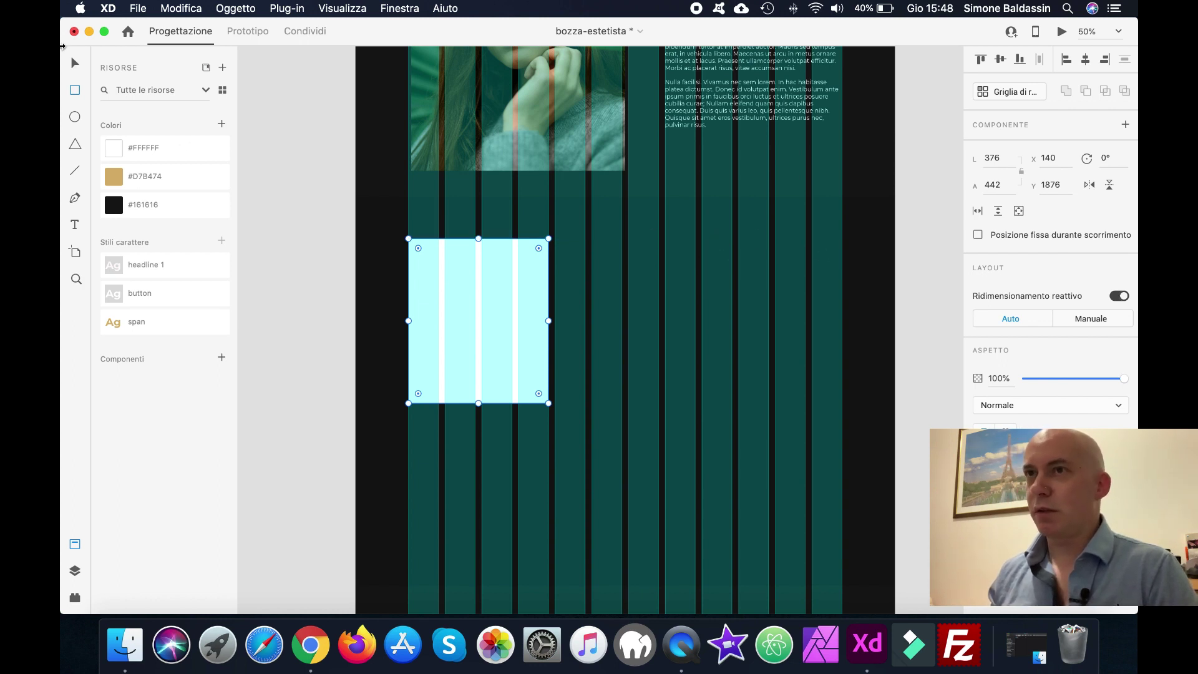
# Set the card rectangle's height to 440 px and move it vertically to about Y 2053, keeping it on the first four columns
pyautogui.press('v')
pyautogui.moveTo(507, 345); pyautogui.dragTo(506, 326)
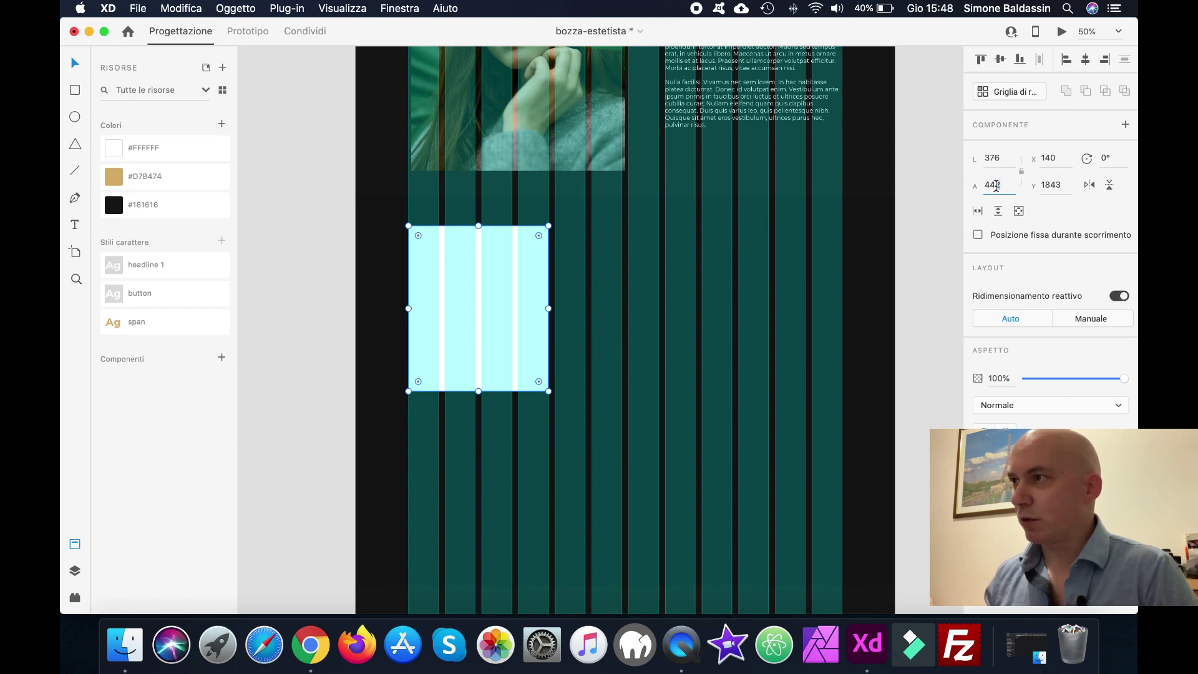
pyautogui.press('Tab')
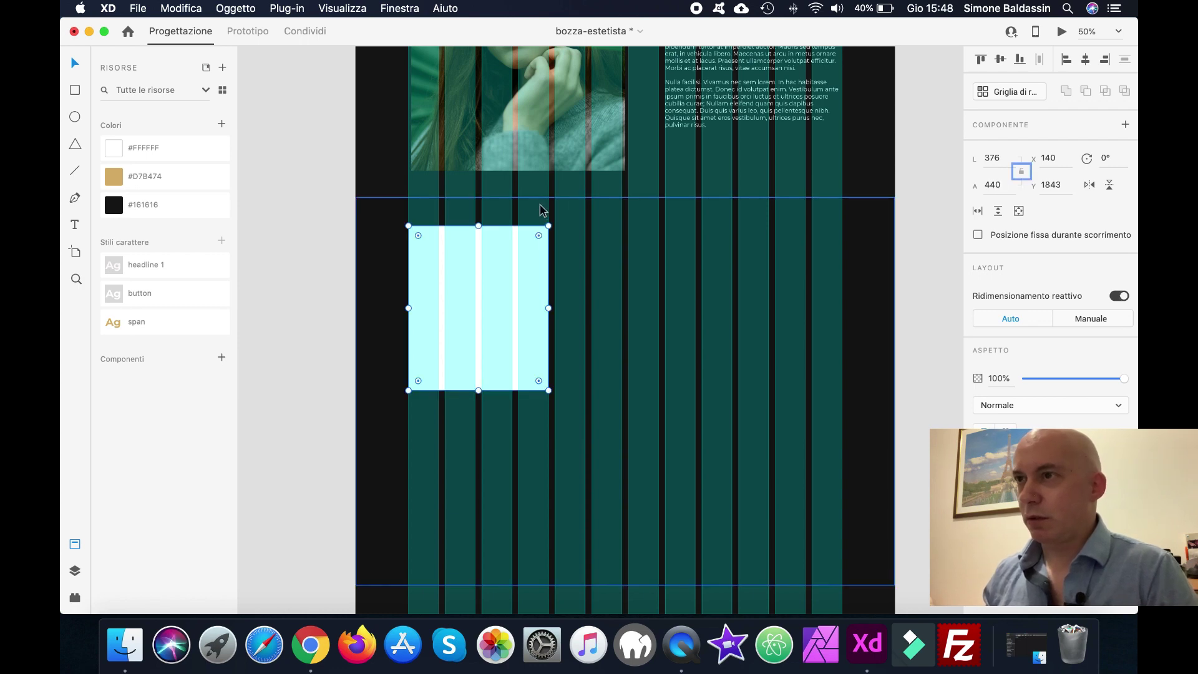
pyautogui.moveTo(488, 258); pyautogui.dragTo(489, 342)
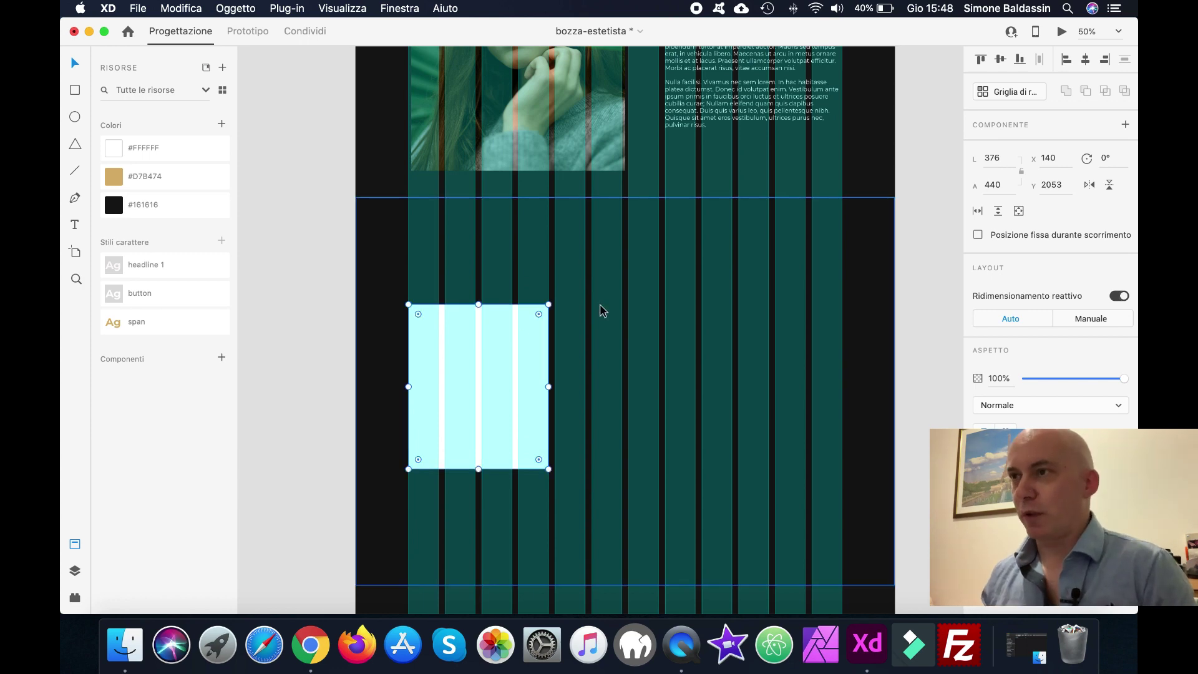
# Hide the layout grid and place a copy of the gold LOREM IPSUM label above the card, at about X 662, Y 1842
pyautogui.press('super+shift+apostrophe')
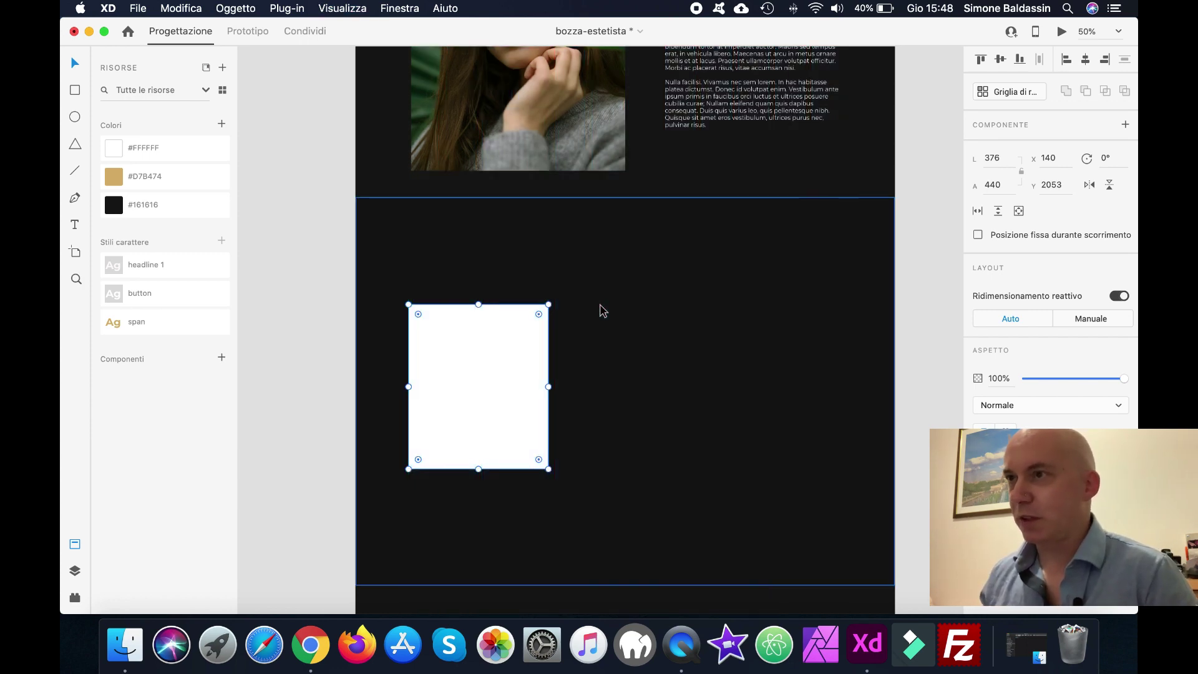
pyautogui.scroll(5, 601, 310)
pyautogui.scroll(1, 600, 310)
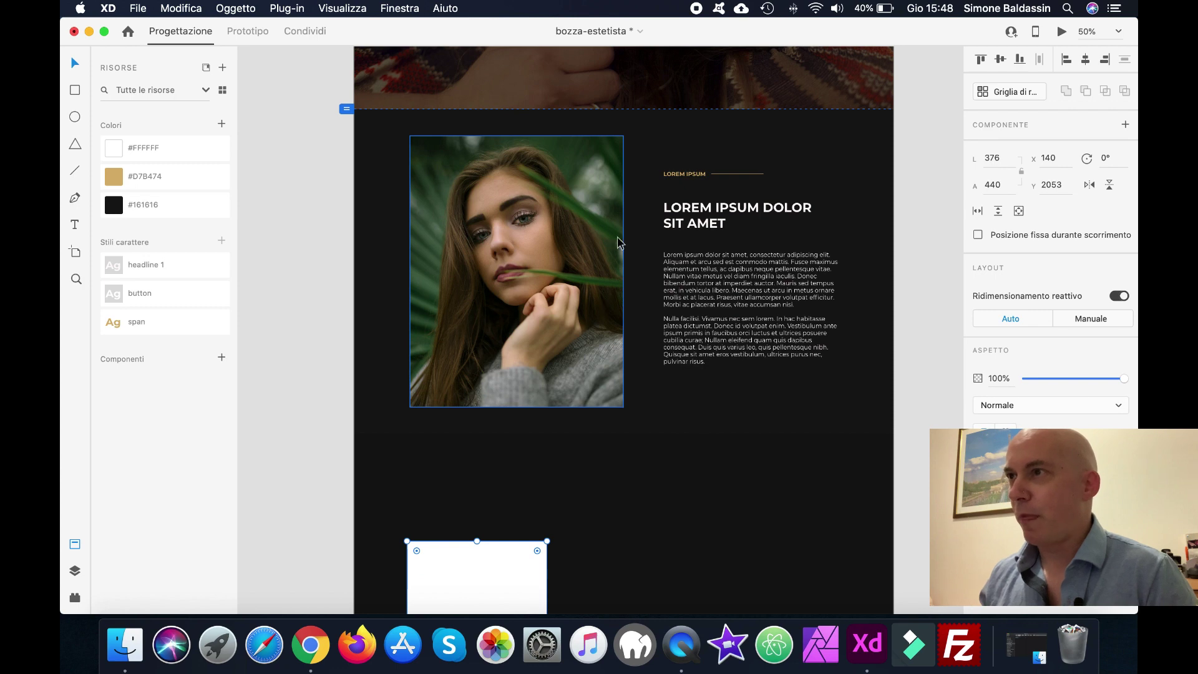
pyautogui.click(684, 176)
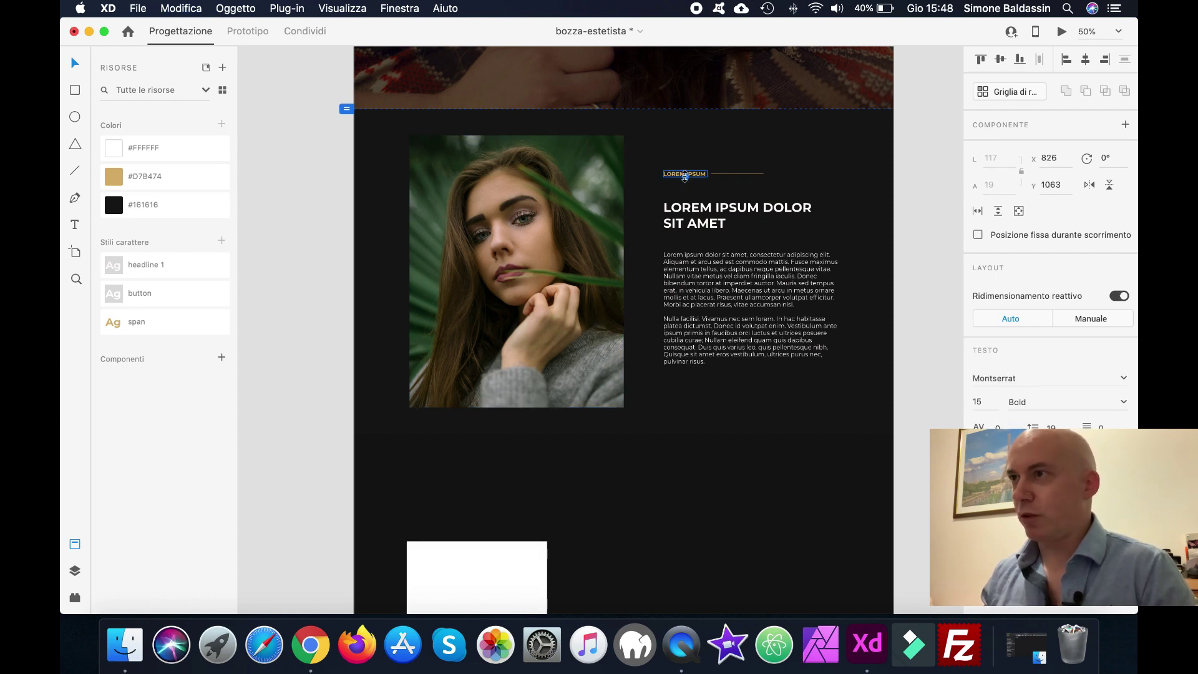
pyautogui.click(685, 177)
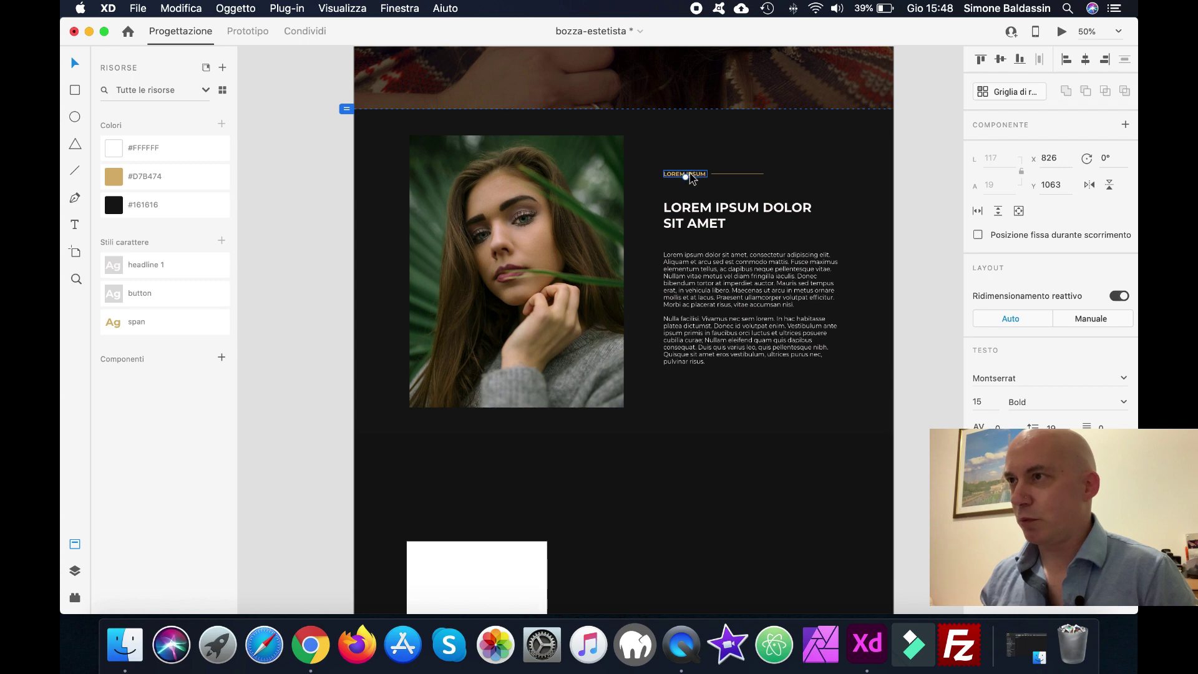
pyautogui.moveTo(693, 180); pyautogui.dragTo(632, 470)
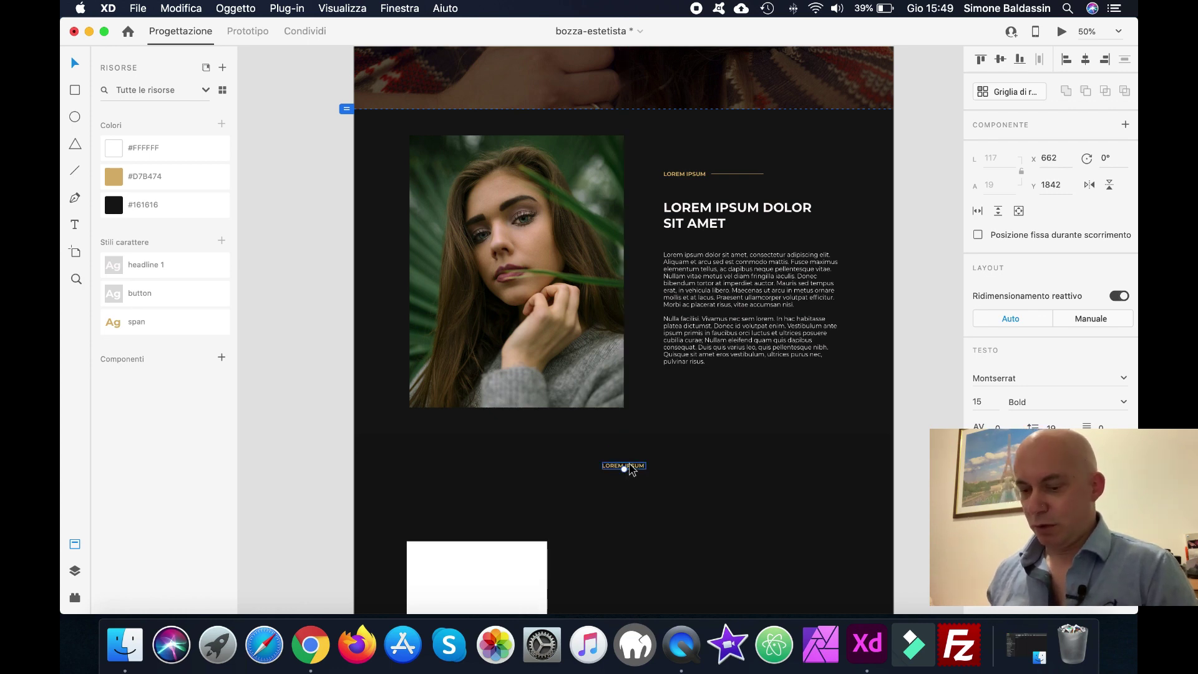
# Replace the copied gold label's text with SERVIZI and recenter it in the section at about X 689, Y 1837
pyautogui.press('super+equal')
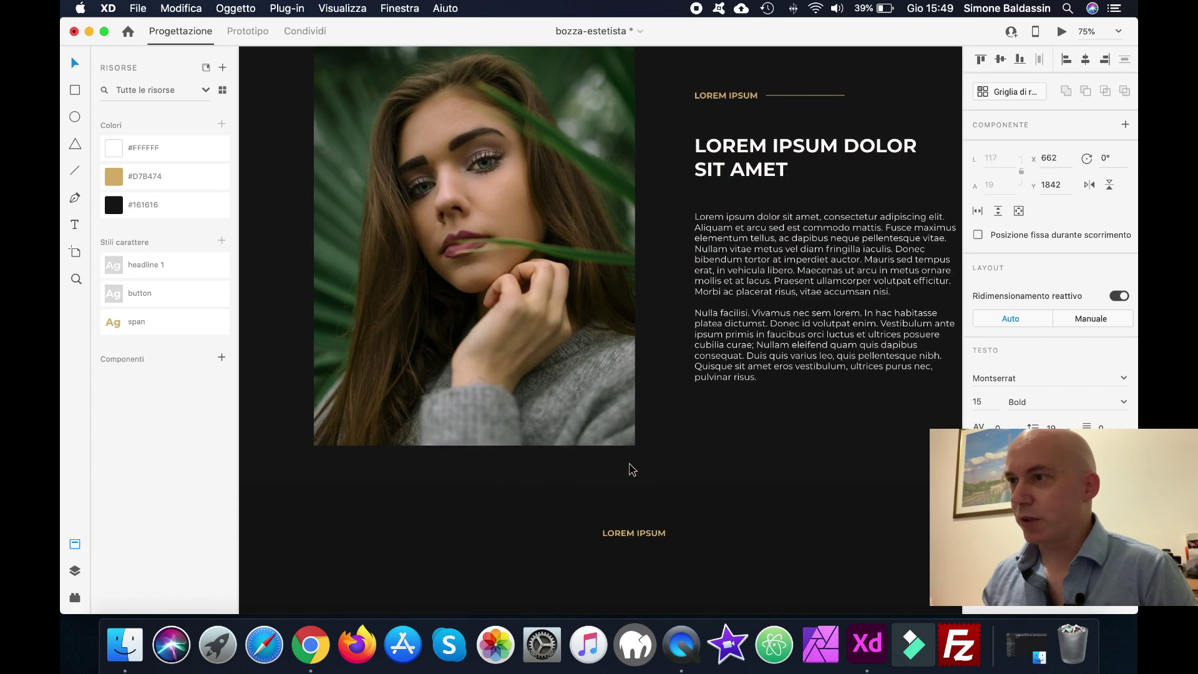
pyautogui.click(74, 225)
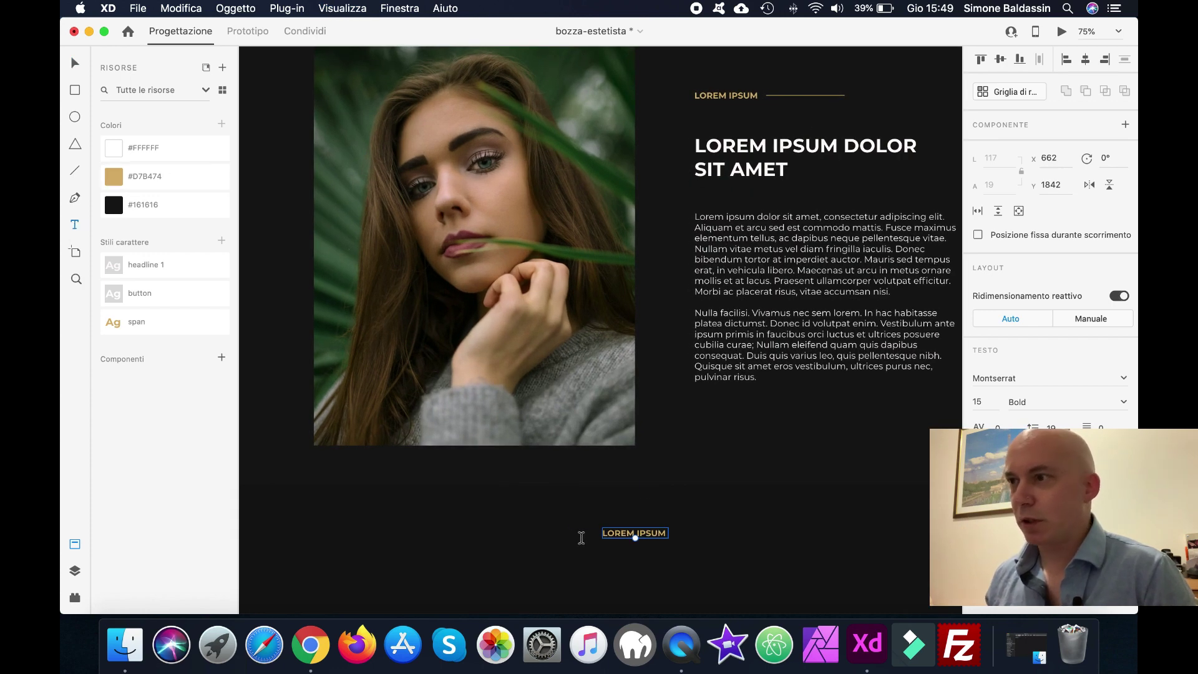
pyautogui.doubleClick(647, 532)
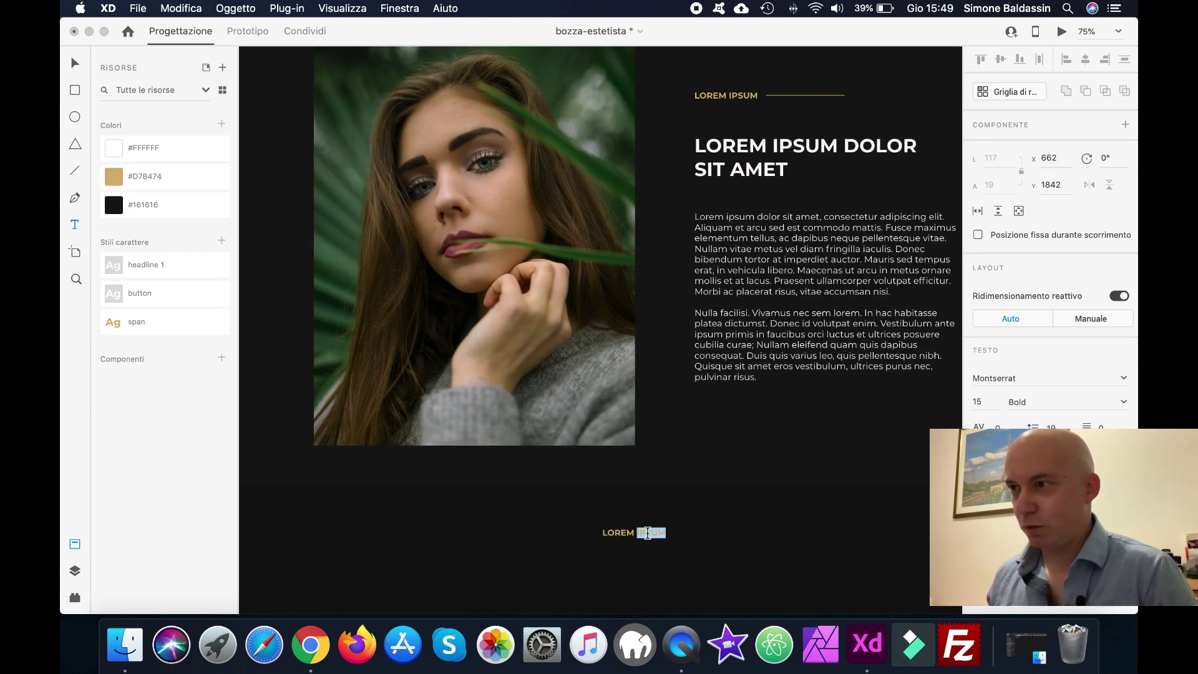
pyautogui.tripleClick(647, 531)
pyautogui.write('SERVIZI')
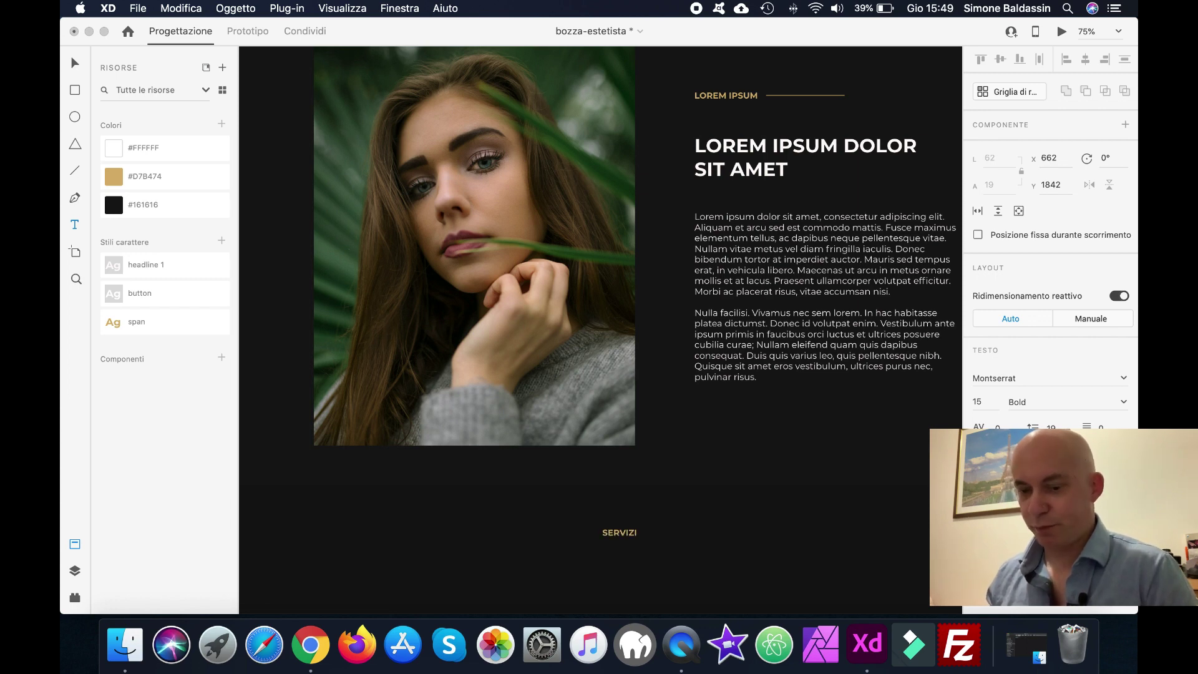
pyautogui.click(75, 65)
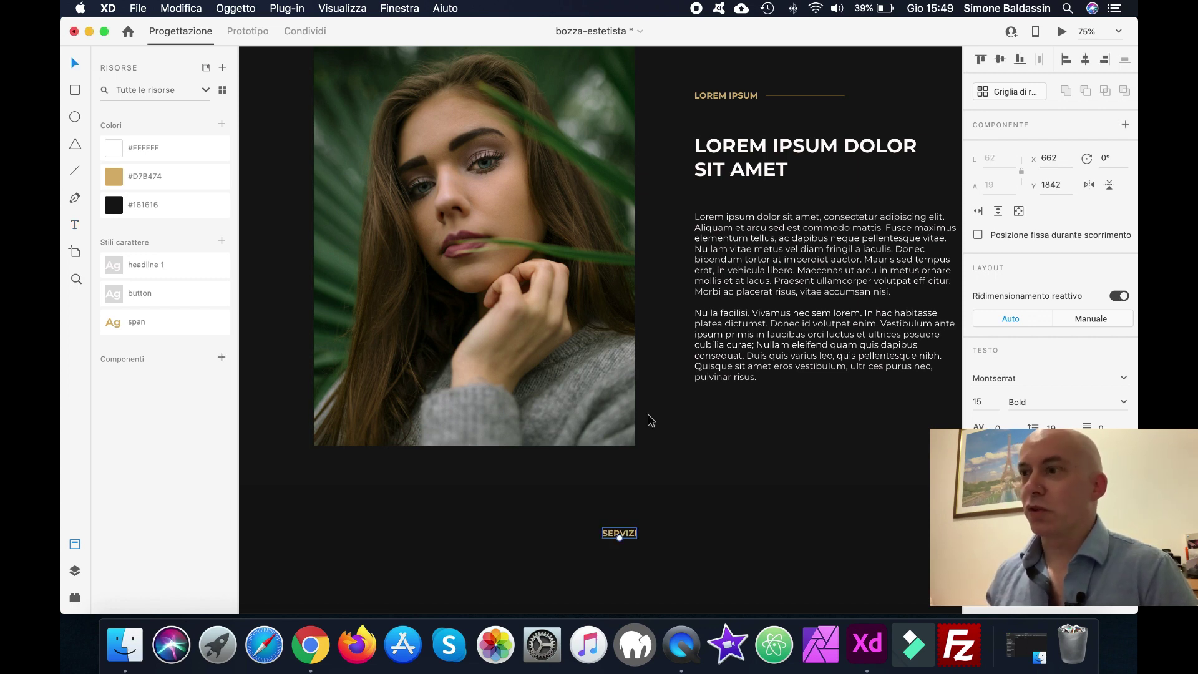
pyautogui.moveTo(629, 540); pyautogui.dragTo(646, 536)
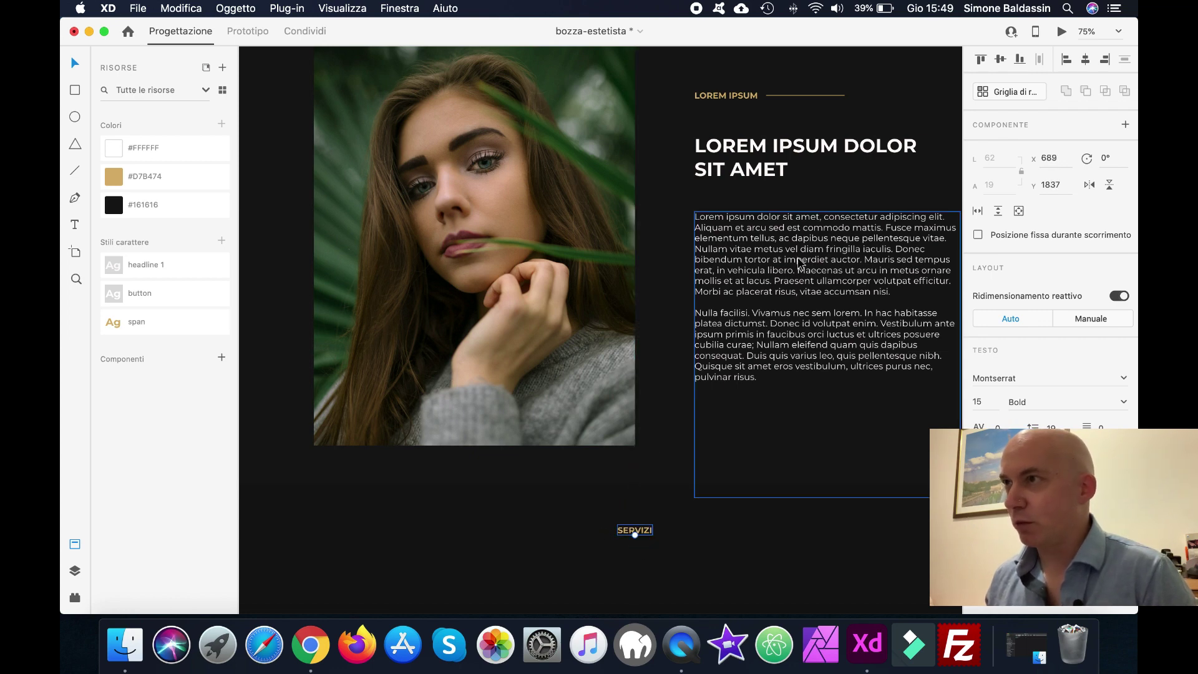
# Place a copy of the gold line from the LOREM IPSUM label right of SERVIZI and set its width to 70
pyautogui.click(817, 97)
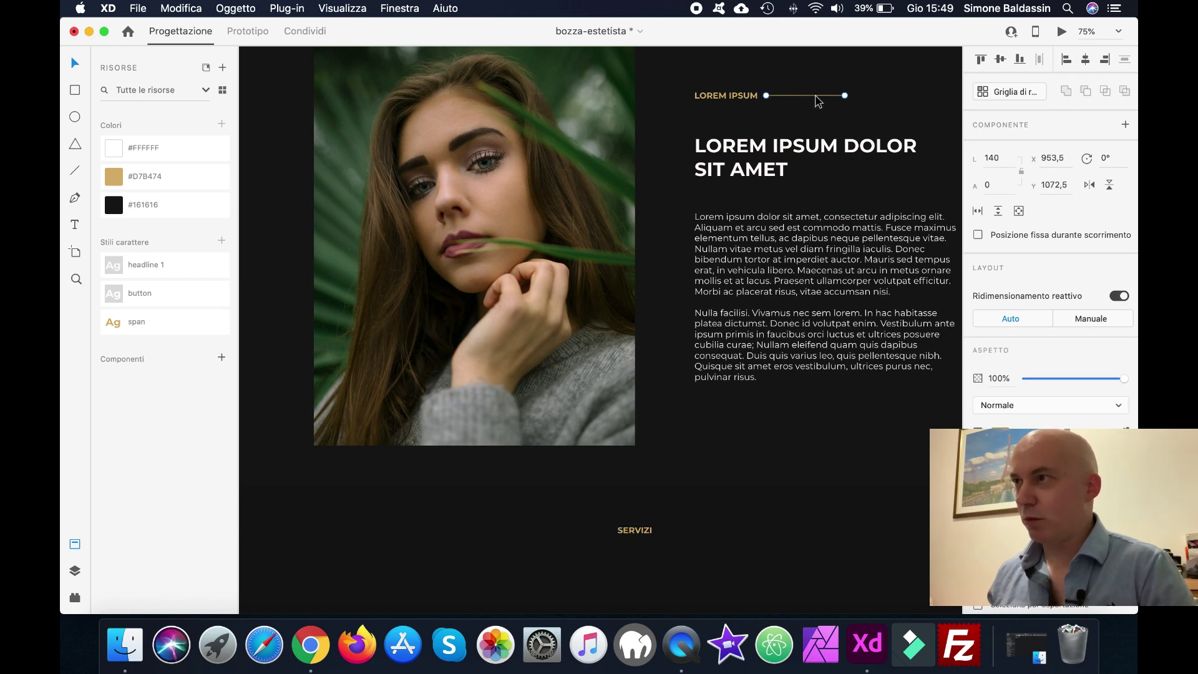
pyautogui.moveTo(817, 103); pyautogui.dragTo(706, 533)
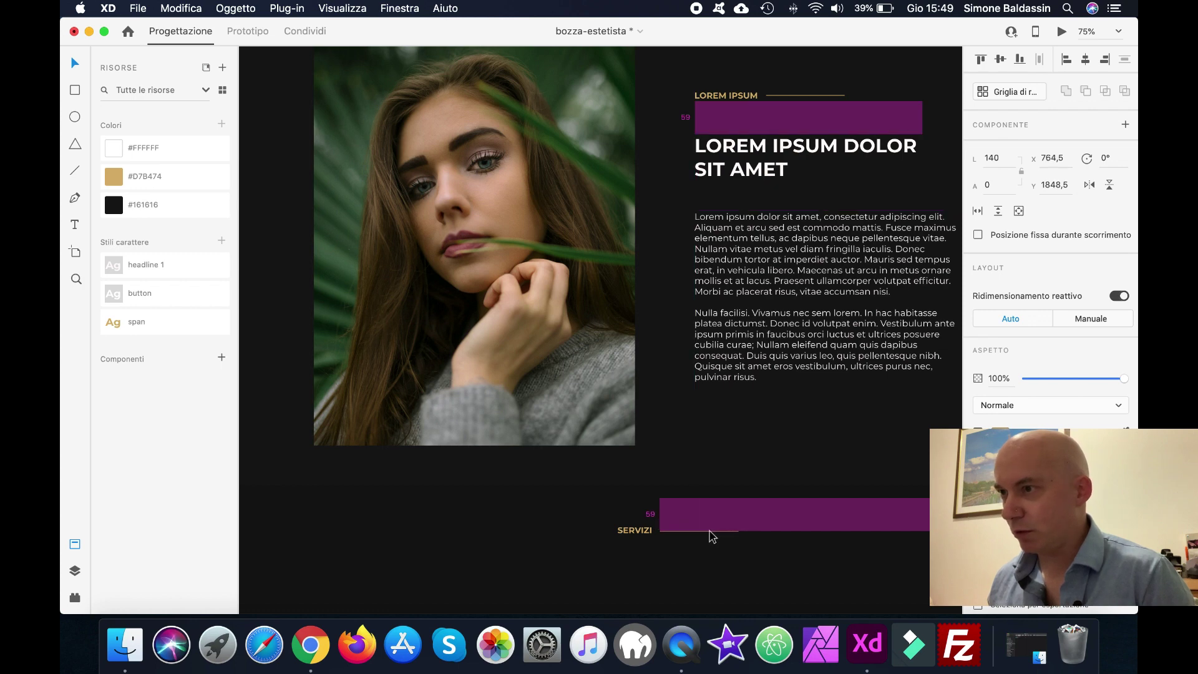
pyautogui.click(708, 531)
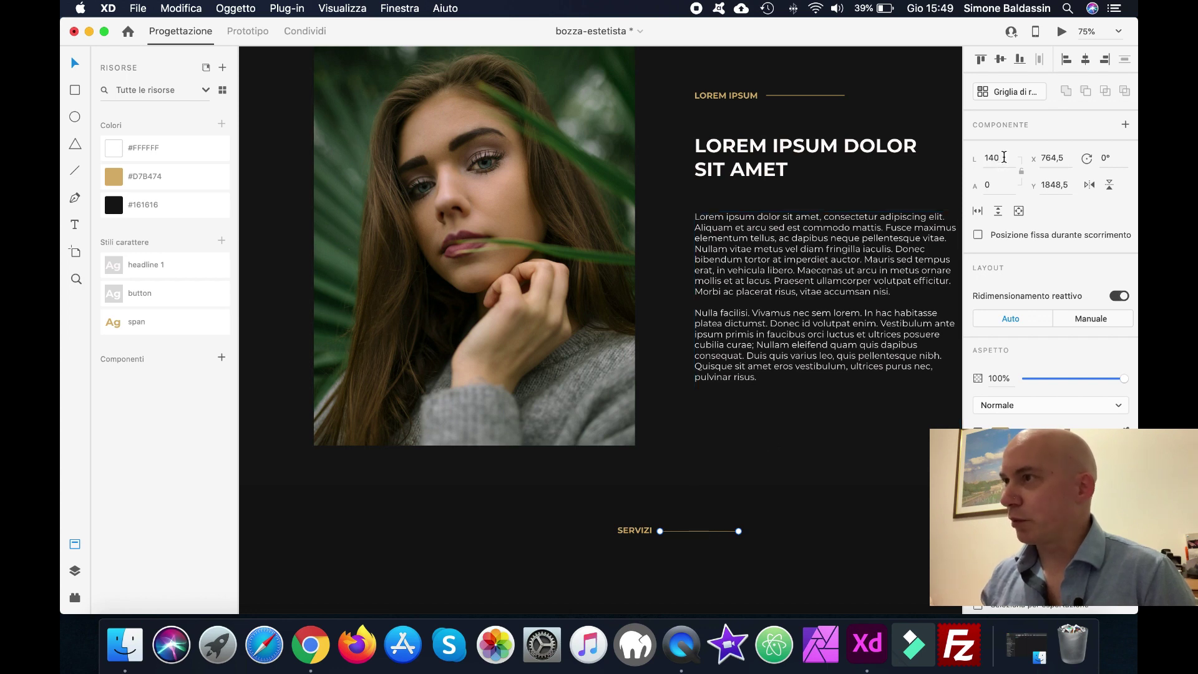
pyautogui.moveTo(1004, 157); pyautogui.dragTo(982, 161)
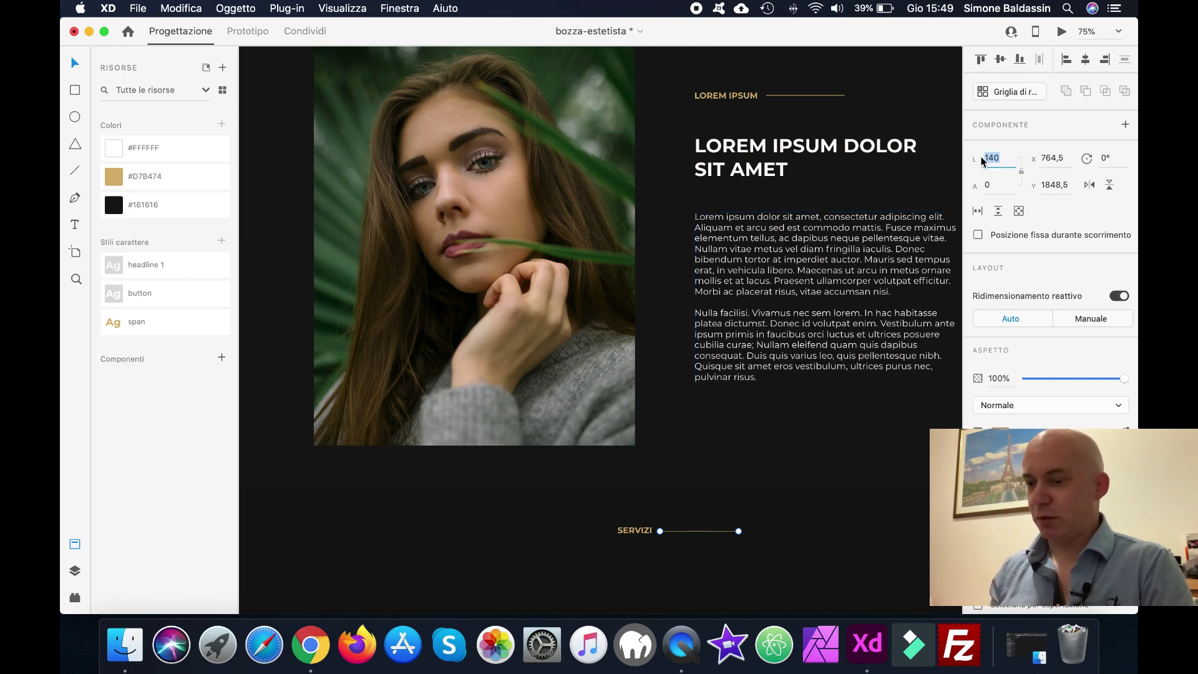
pyautogui.write('70')
pyautogui.press('Return')
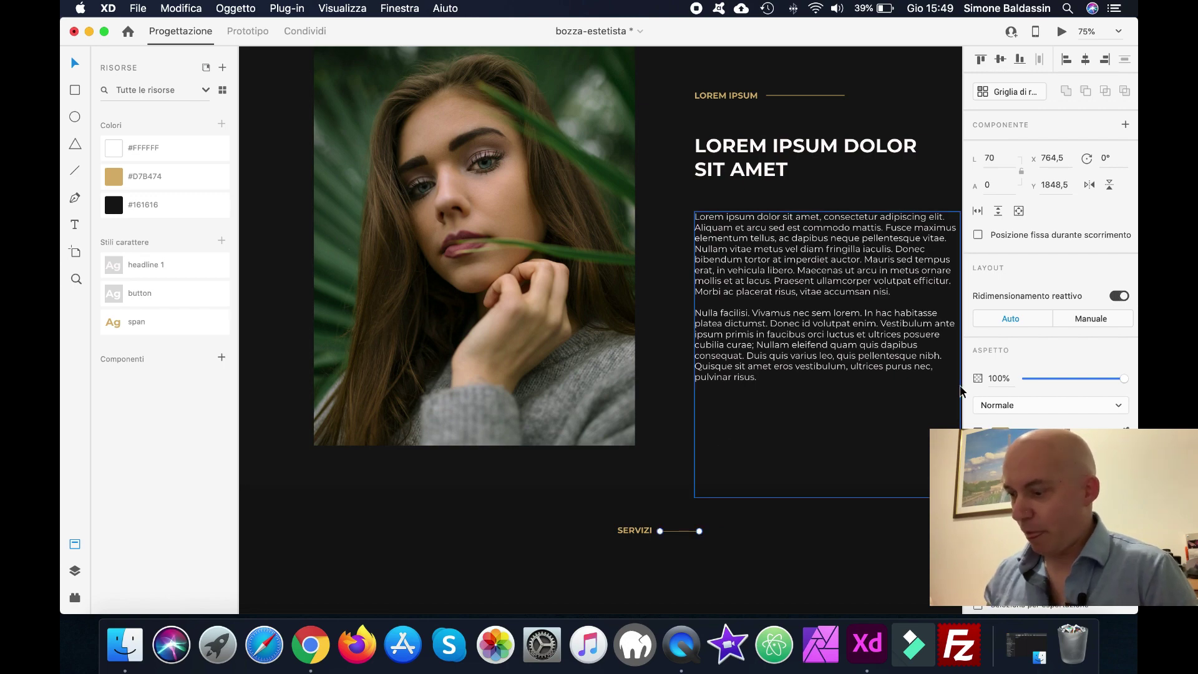
# Raise the short line to Y 1846,5 in line with SERVIZI and place a copy of it at equal spacing on the label's left
pyautogui.scroll(5, 961, 390)
pyautogui.scroll(-6, 961, 390)
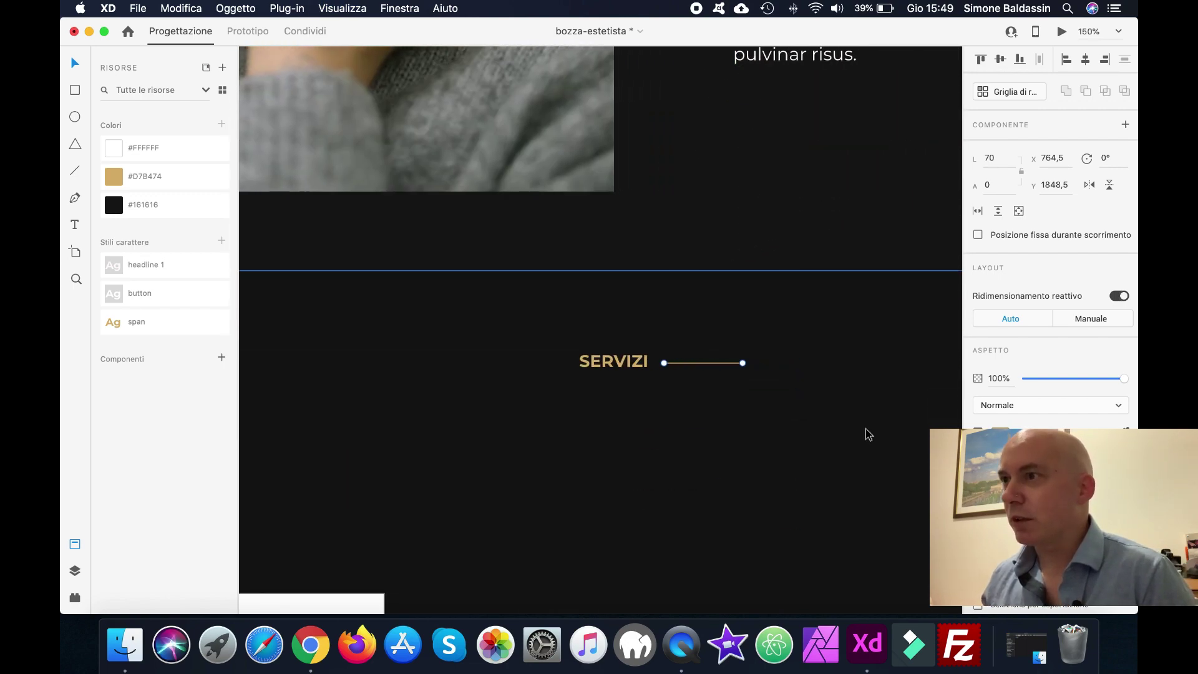
pyautogui.press('Up')
pyautogui.press('Up')
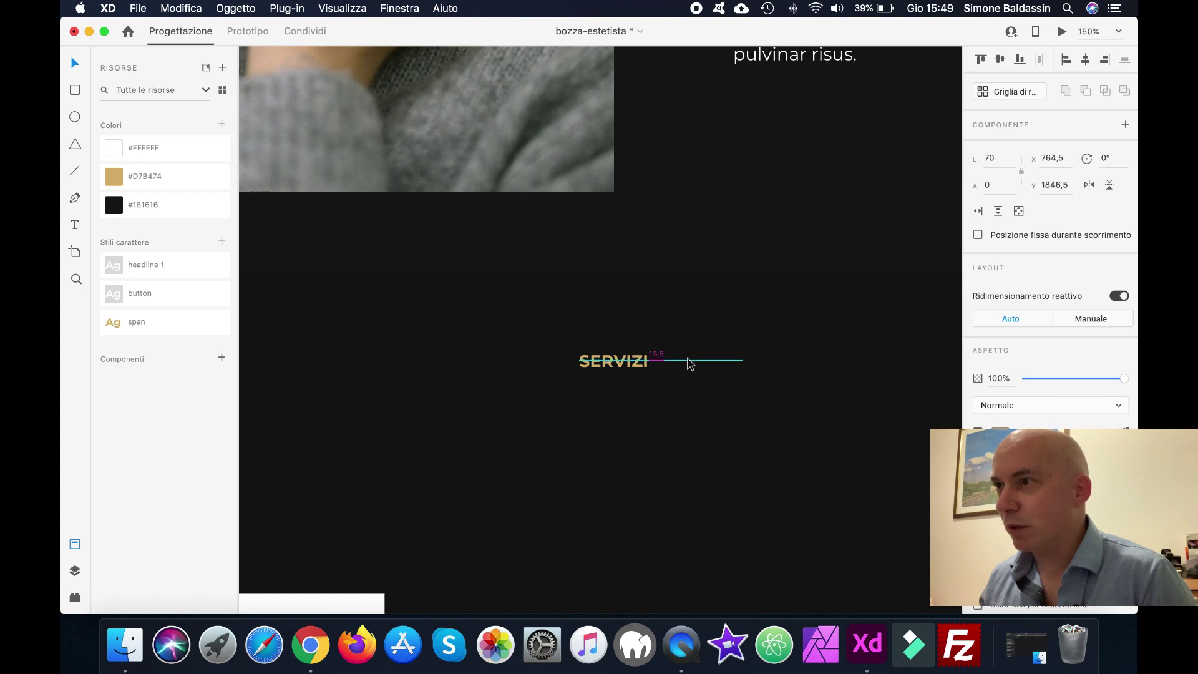
pyautogui.moveTo(685, 359); pyautogui.dragTo(519, 361)
pyautogui.click(652, 442)
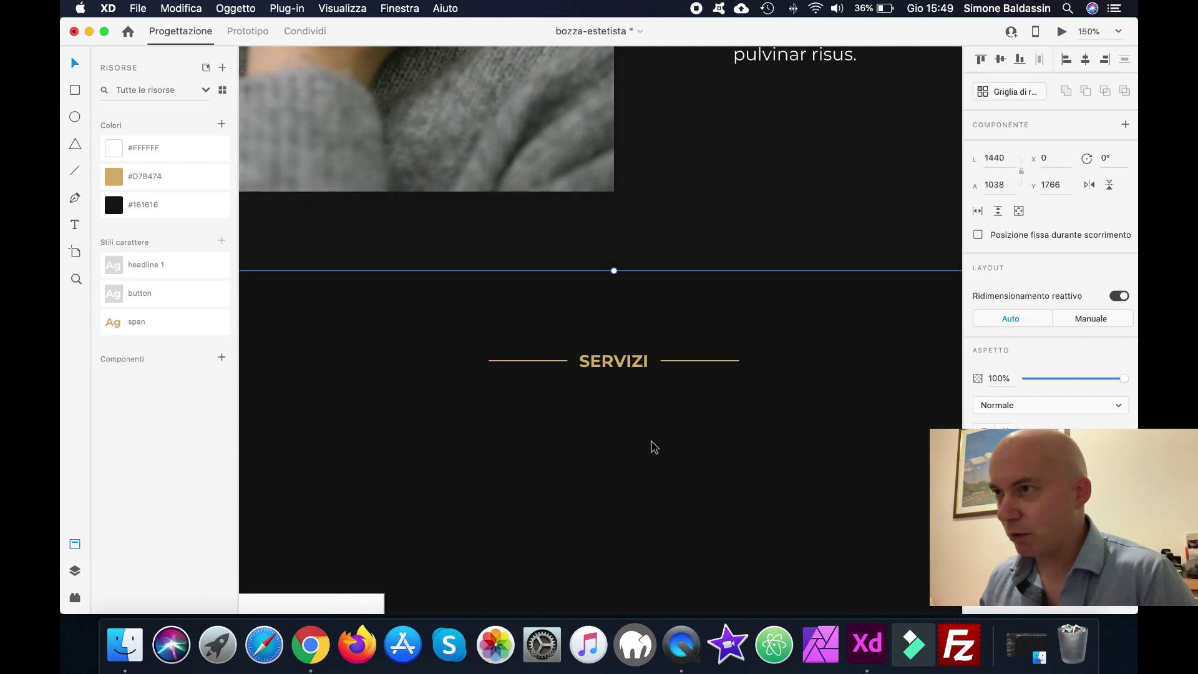
pyautogui.click(697, 362)
pyautogui.moveTo(696, 367); pyautogui.dragTo(698, 368)
pyautogui.click(709, 437)
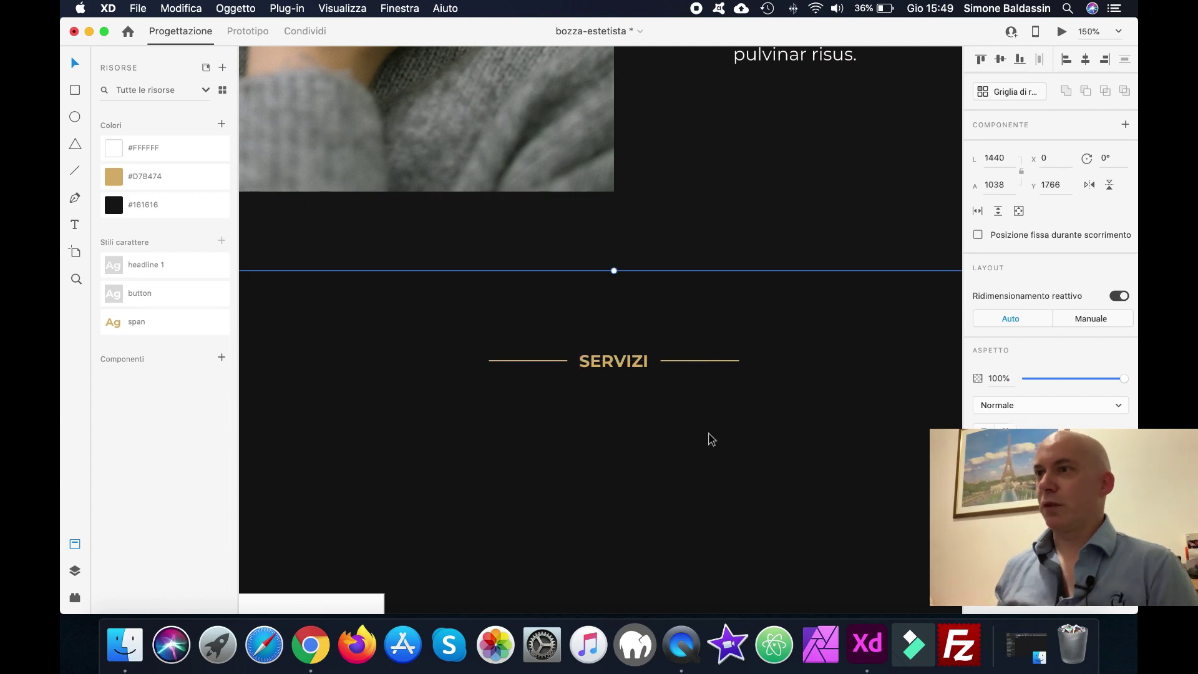
# Place a copy of the white LOREM IPSUM DOLOR SIT AMET headline below the SERVIZI label, at about X 517, Y 1895
pyautogui.scroll(10, 709, 436)
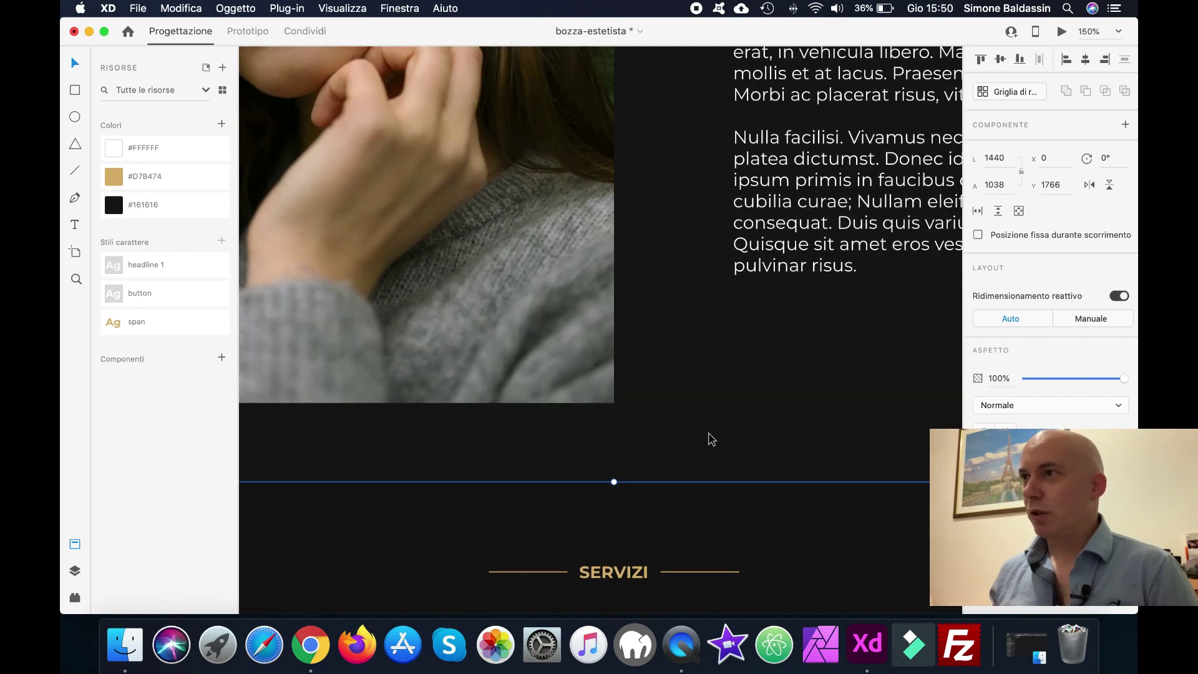
pyautogui.scroll(2, 710, 437)
pyautogui.hscroll(3, 709, 437)
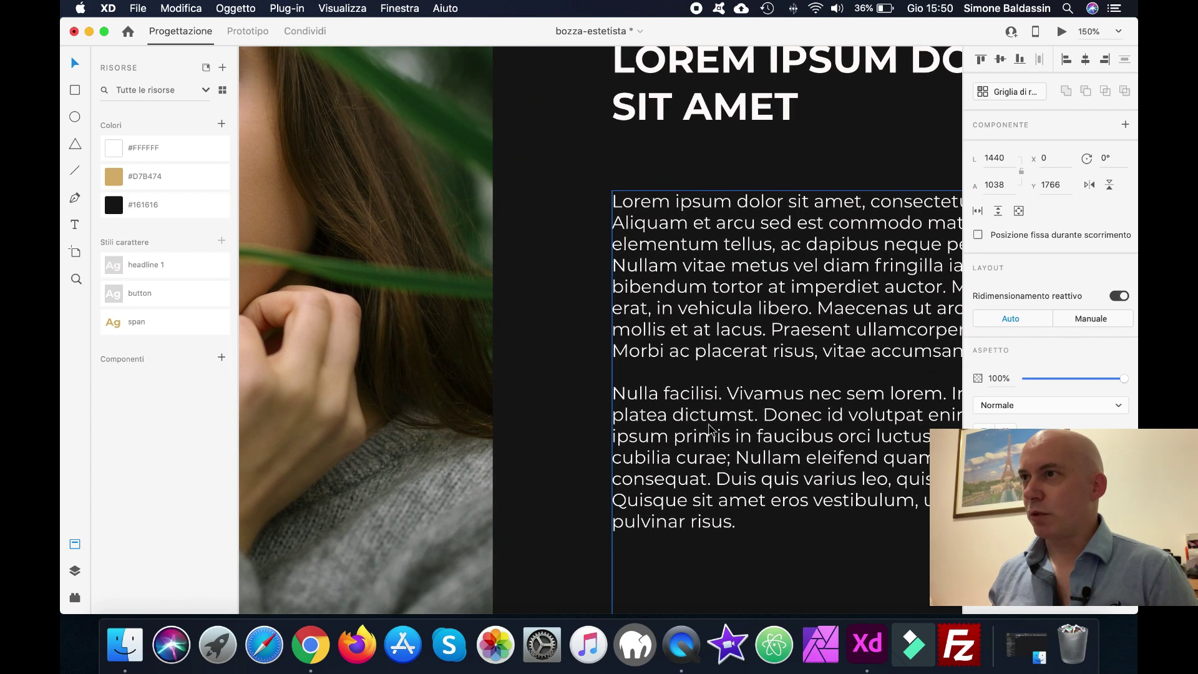
pyautogui.click(731, 70)
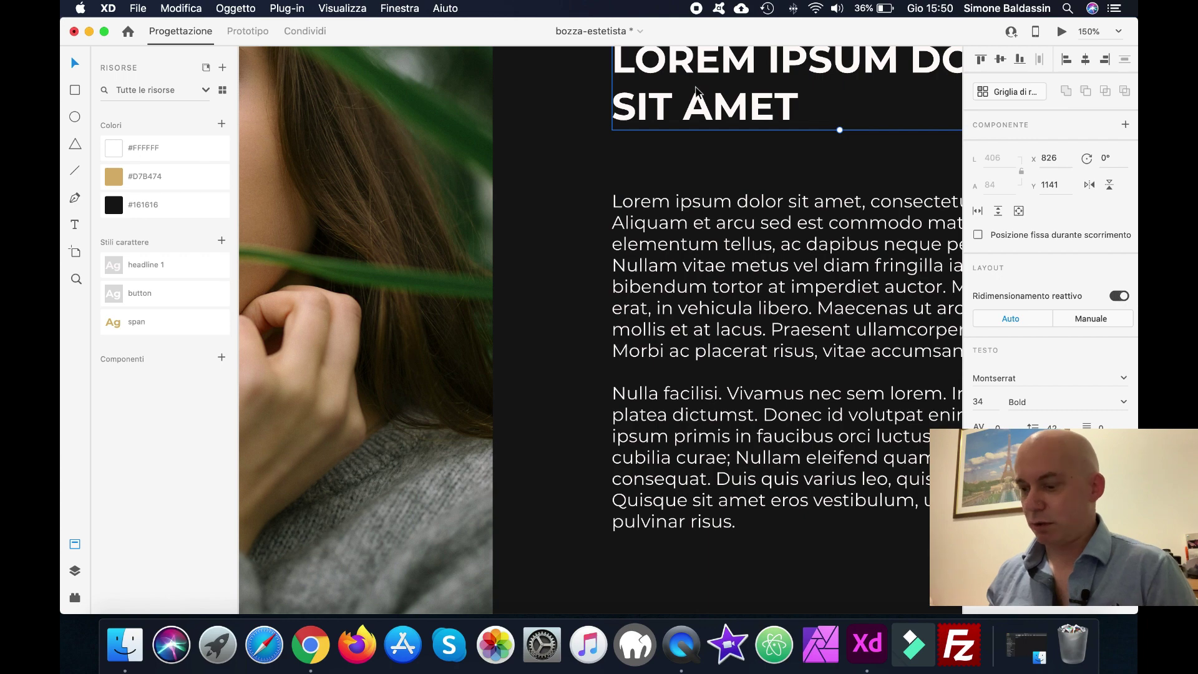
pyautogui.press('super+1')
pyautogui.press('super+minus')
pyautogui.scroll(-4, 677, 198)
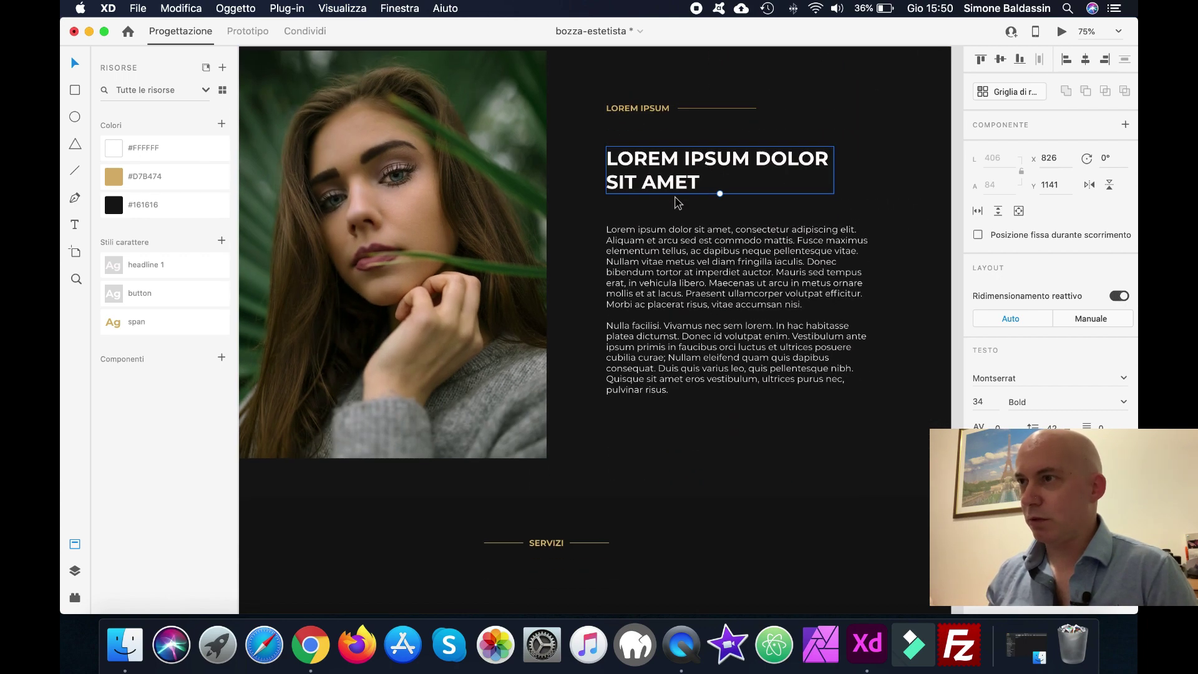
pyautogui.moveTo(678, 86); pyautogui.dragTo(500, 420)
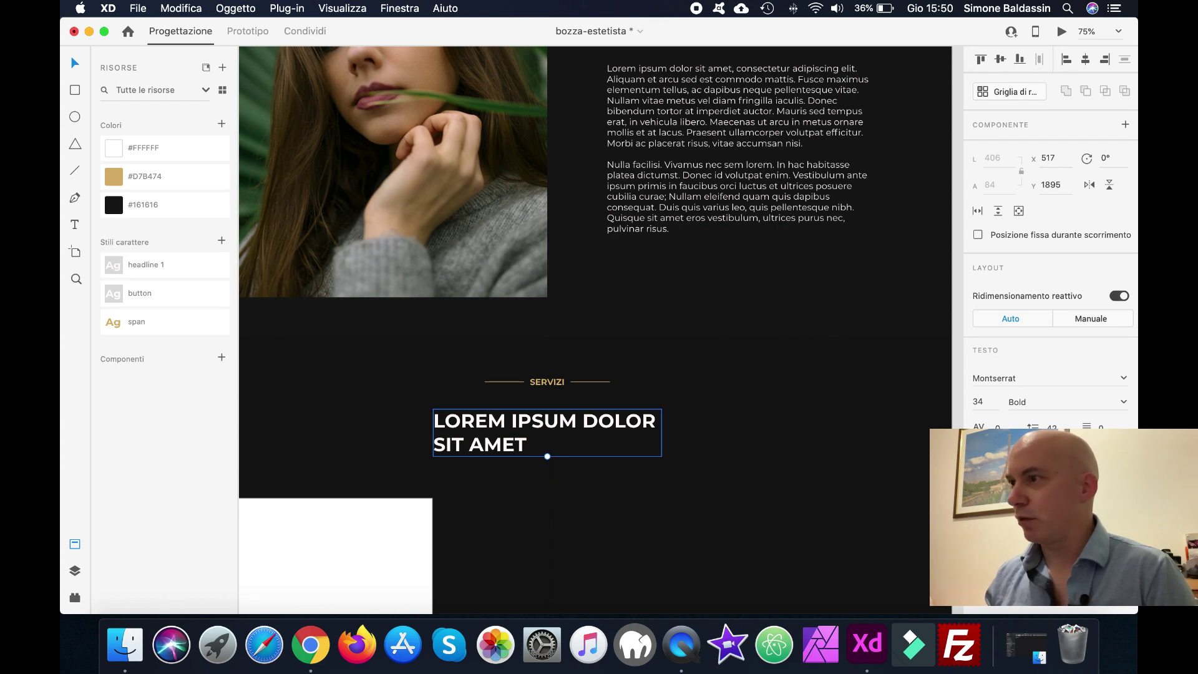
# Center-align the copied headline's text and move it slightly up, closer to the SERVIZI label
pyautogui.press('super+shift+c')
pyautogui.moveTo(557, 424); pyautogui.dragTo(558, 412)
pyautogui.click(781, 460)
# Save the document and move the white card slightly down to about Y 2065, keeping its horizontal position
pyautogui.press('super+s')
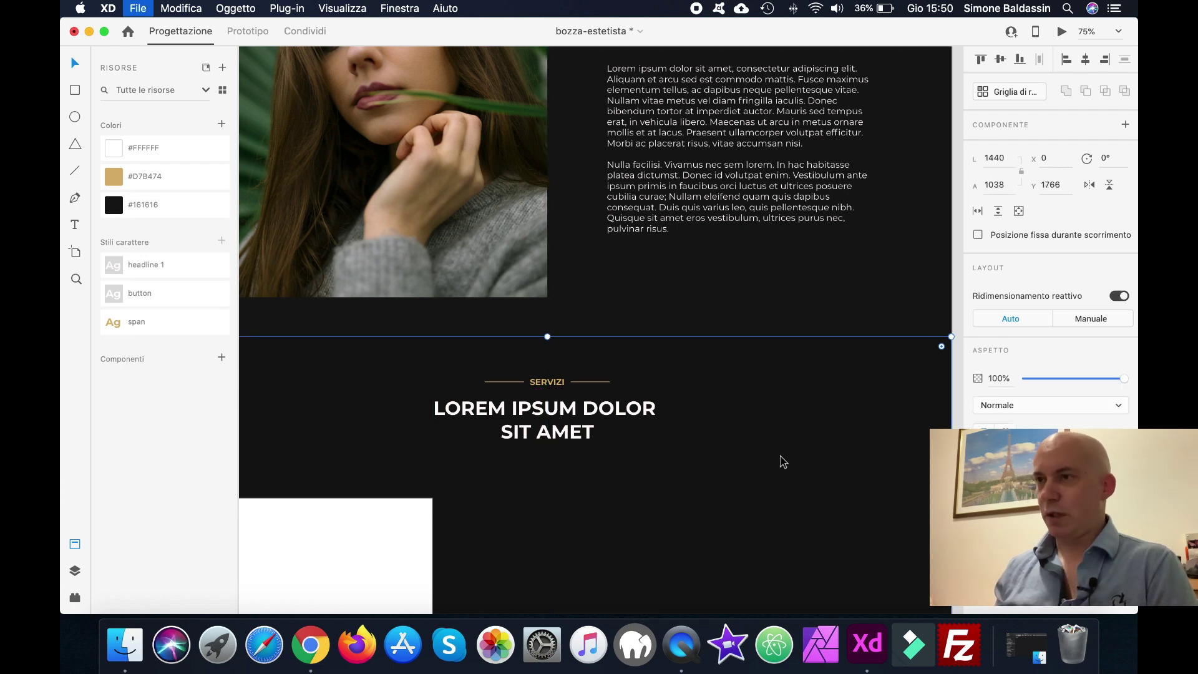
pyautogui.press('super+minus')
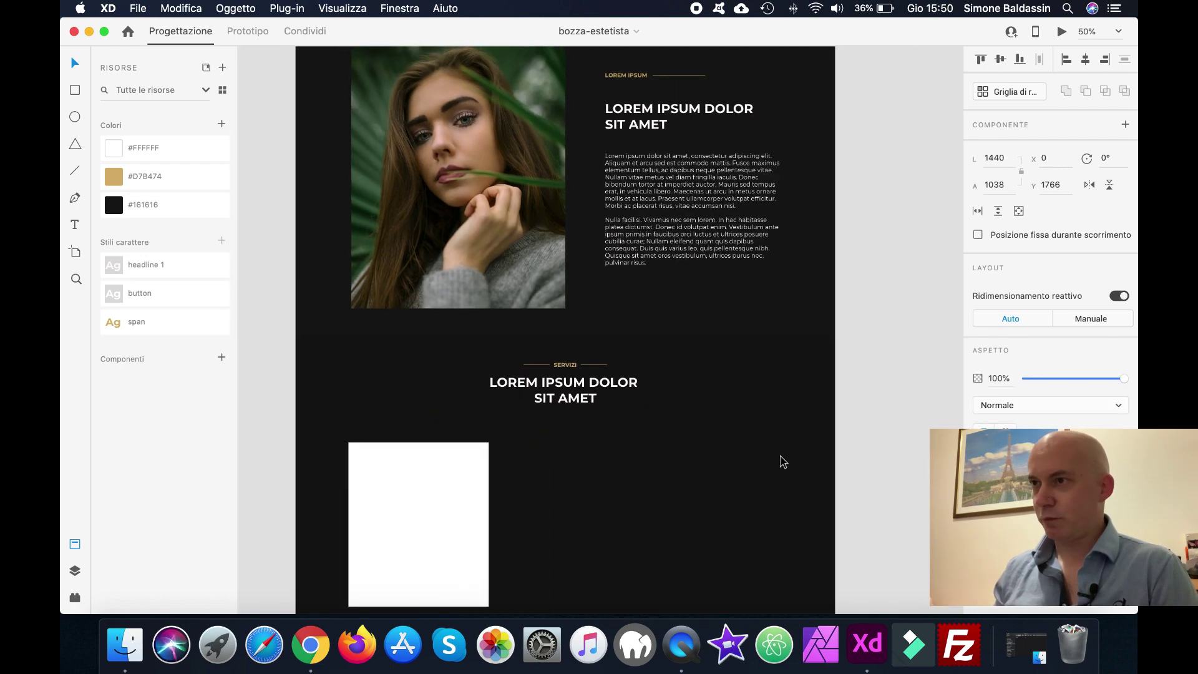
pyautogui.click(879, 296)
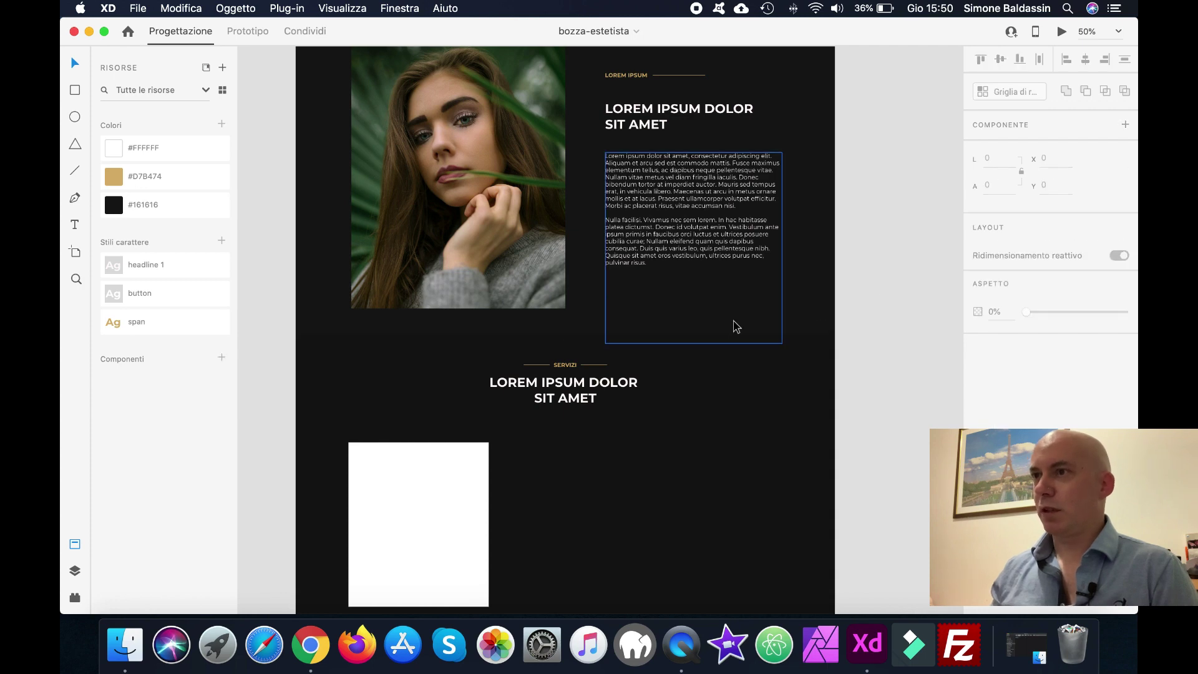
pyautogui.scroll(-5, 735, 327)
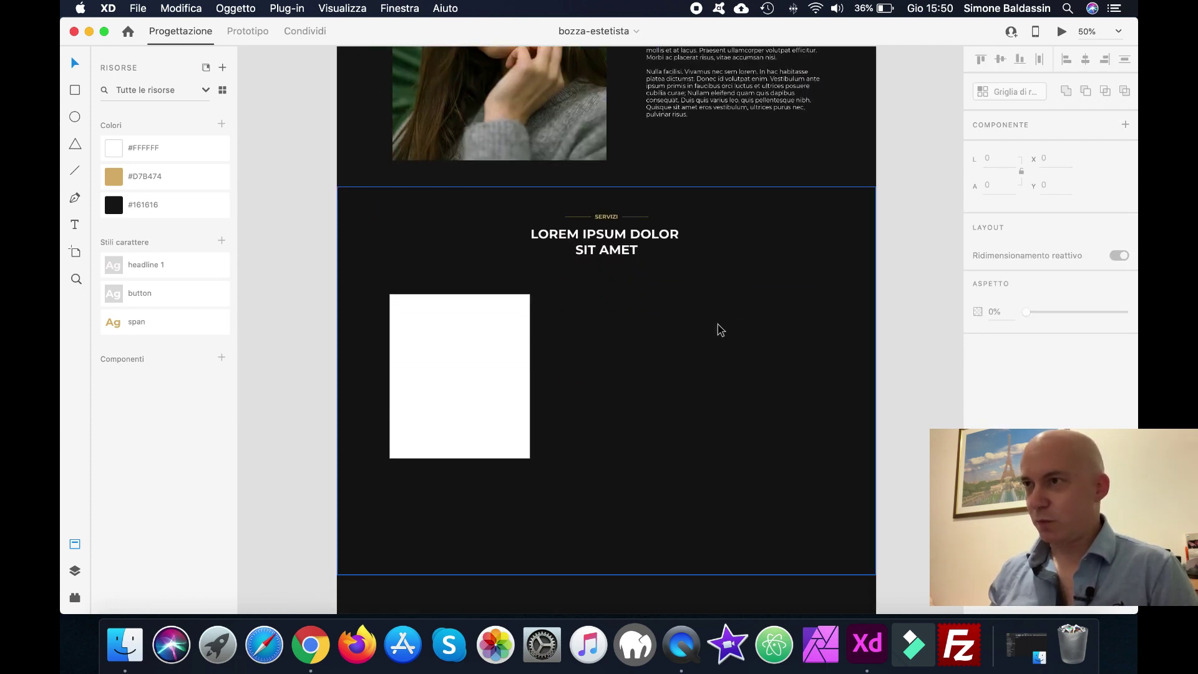
pyautogui.moveTo(445, 358); pyautogui.dragTo(445, 372)
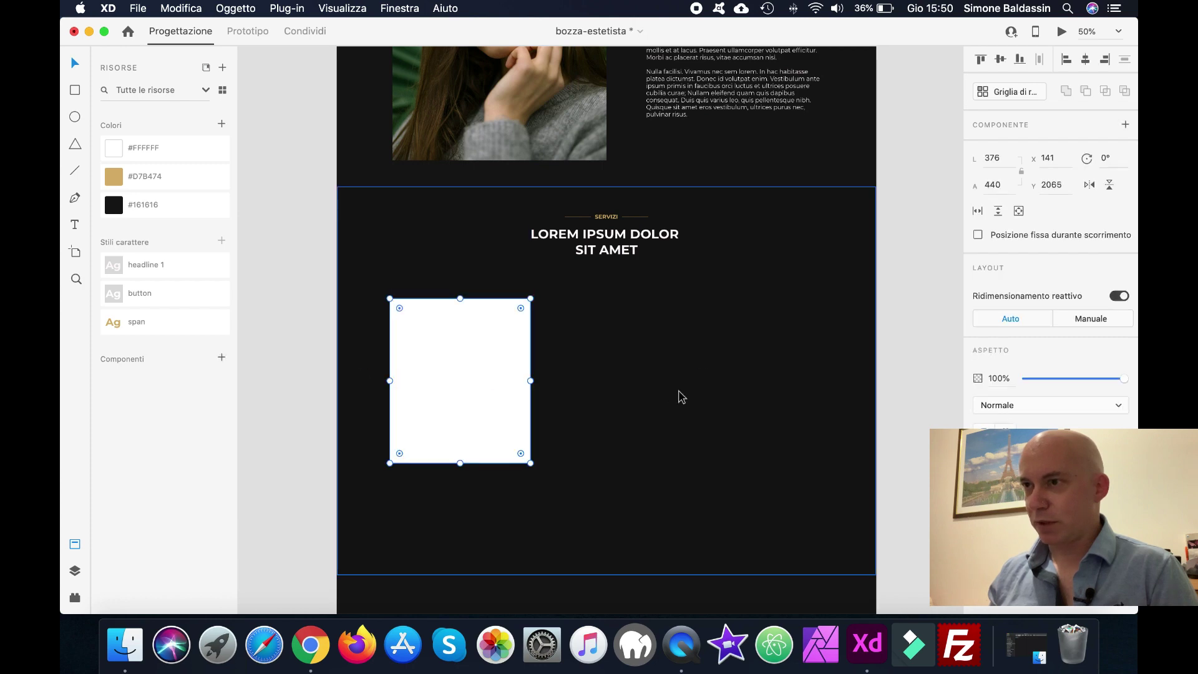
# Extend the services section's background rectangle downward to a height of about 1444
pyautogui.scroll(-3, 679, 396)
pyautogui.click(656, 385)
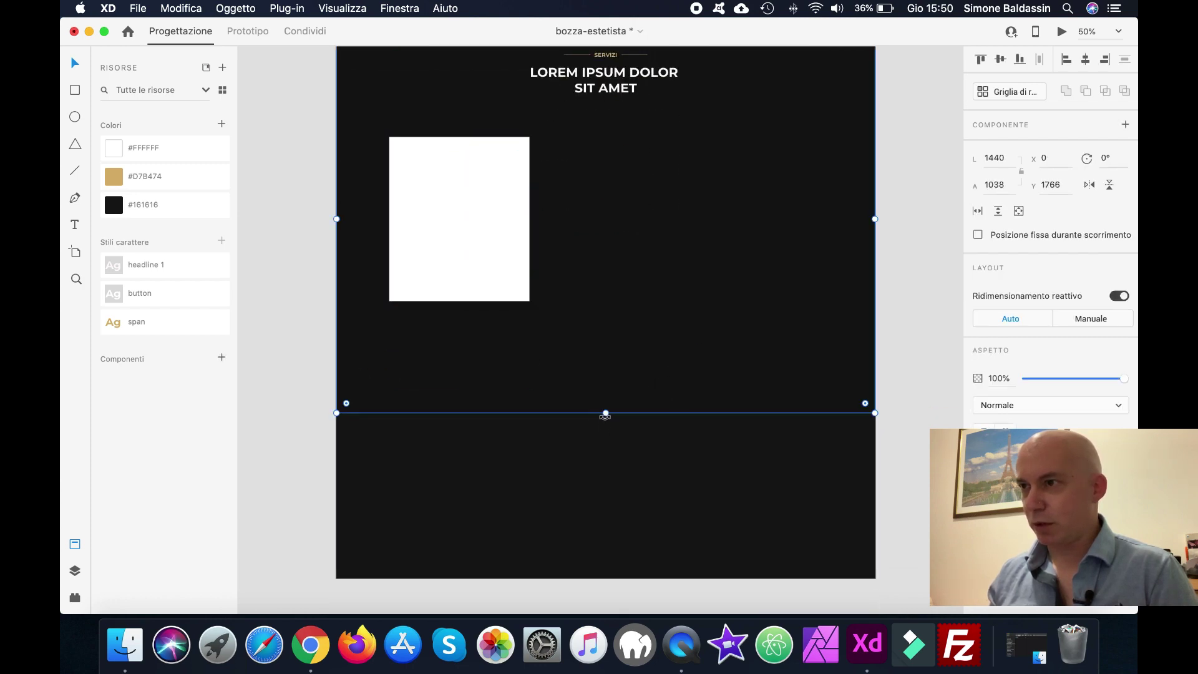
pyautogui.moveTo(605, 413); pyautogui.dragTo(606, 566)
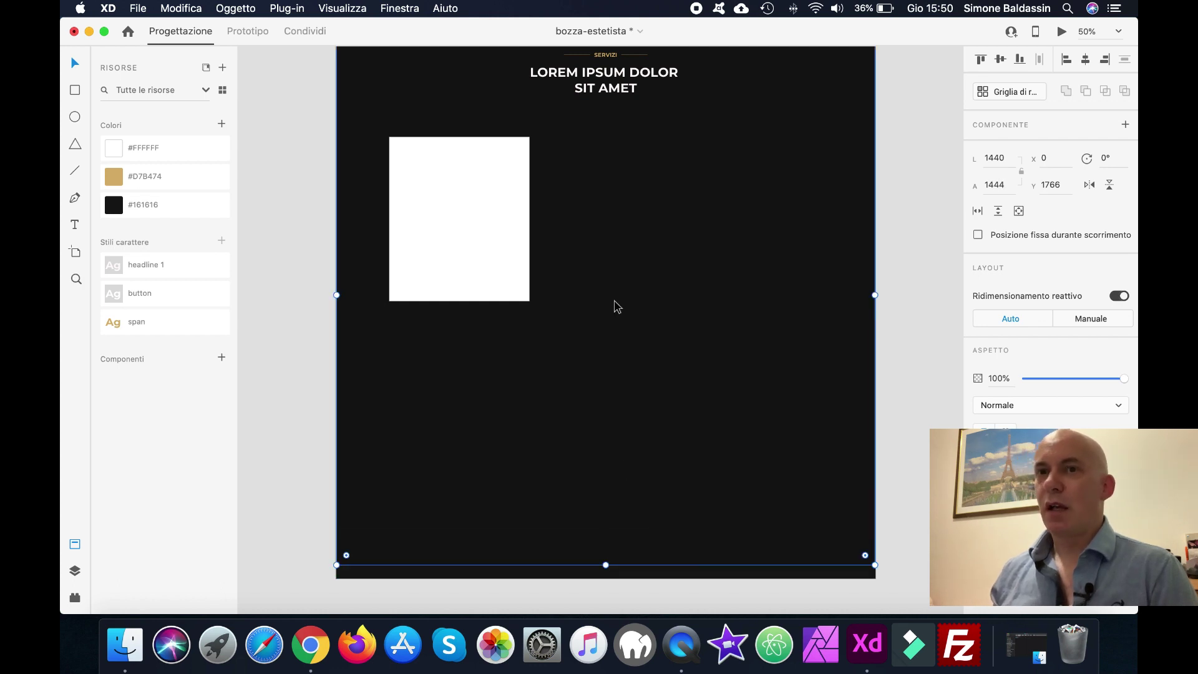
# Remove the white card's border and set its fill to #161616
pyautogui.scroll(3, 558, 268)
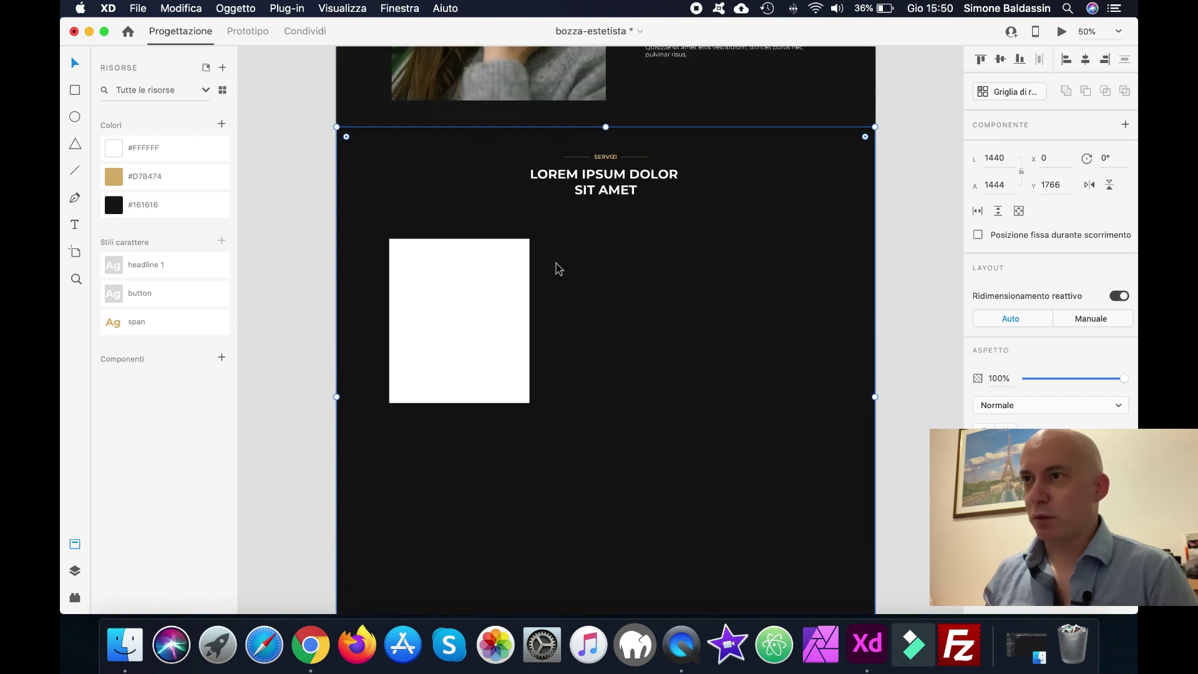
pyautogui.click(435, 316)
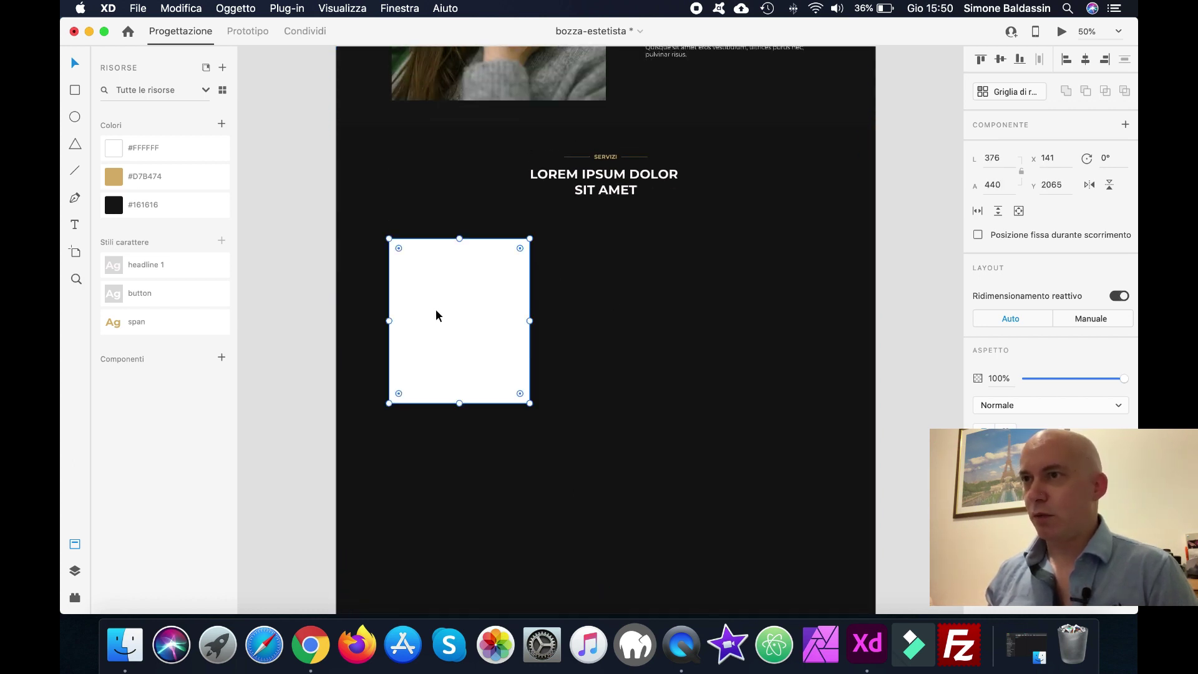
pyautogui.scroll(1, 436, 315)
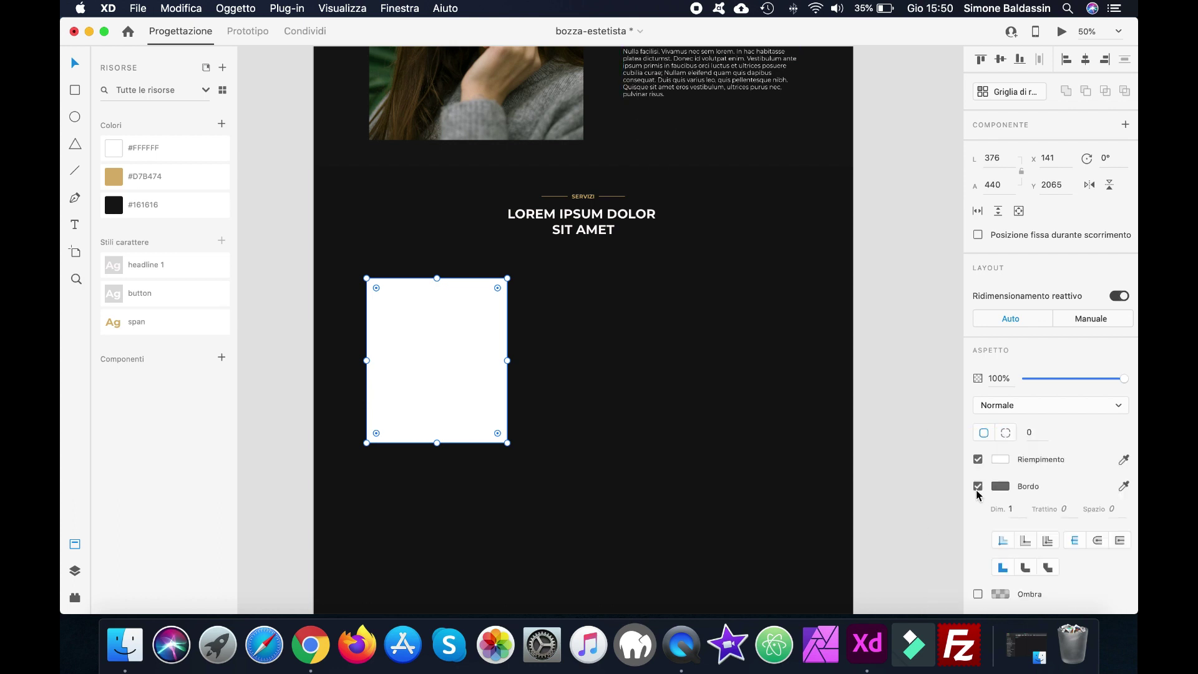
pyautogui.click(982, 486)
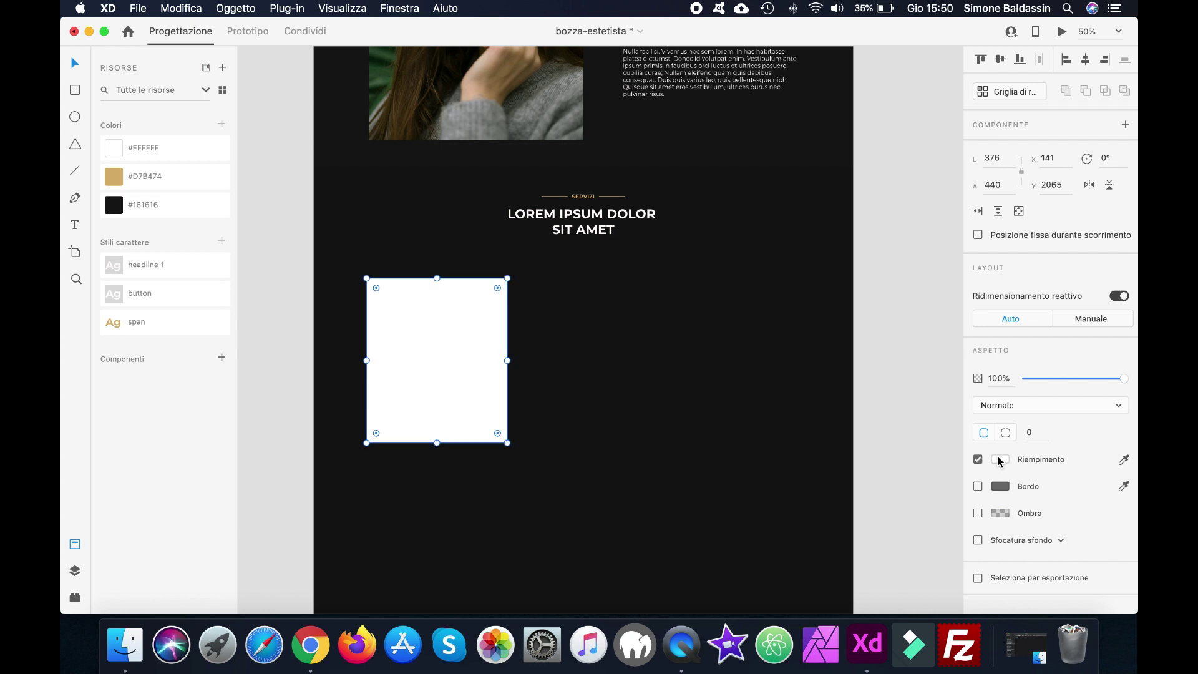
pyautogui.click(1000, 460)
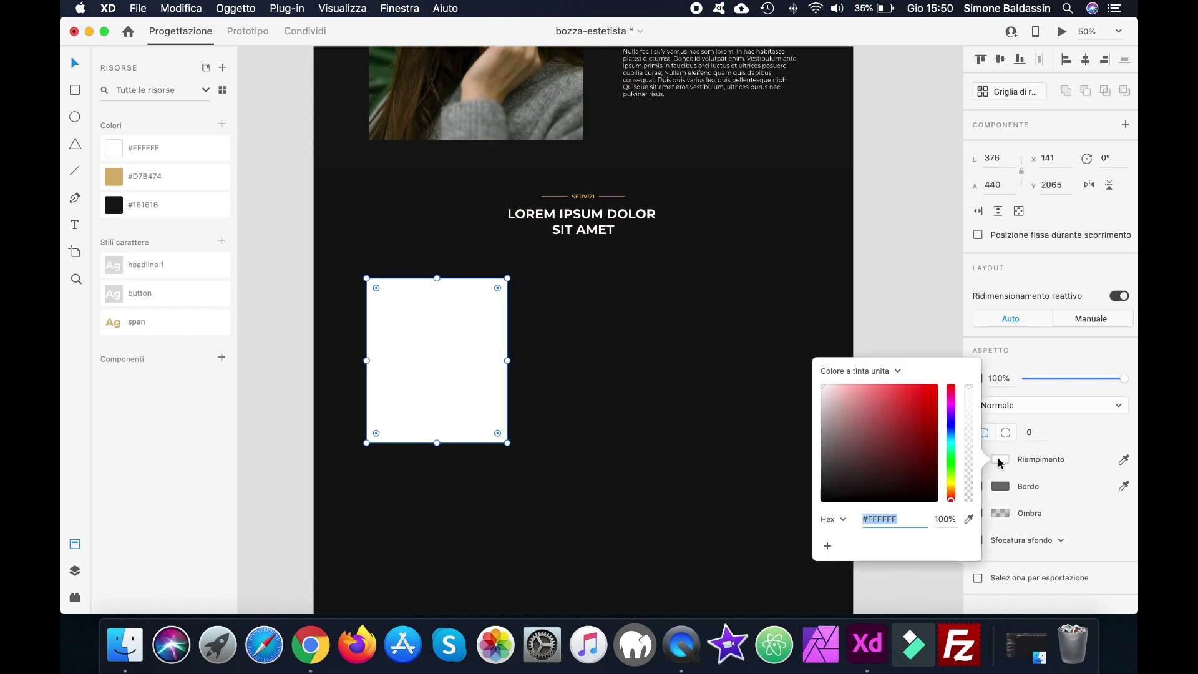
pyautogui.write('161616')
pyautogui.press('Return')
pyautogui.click(668, 430)
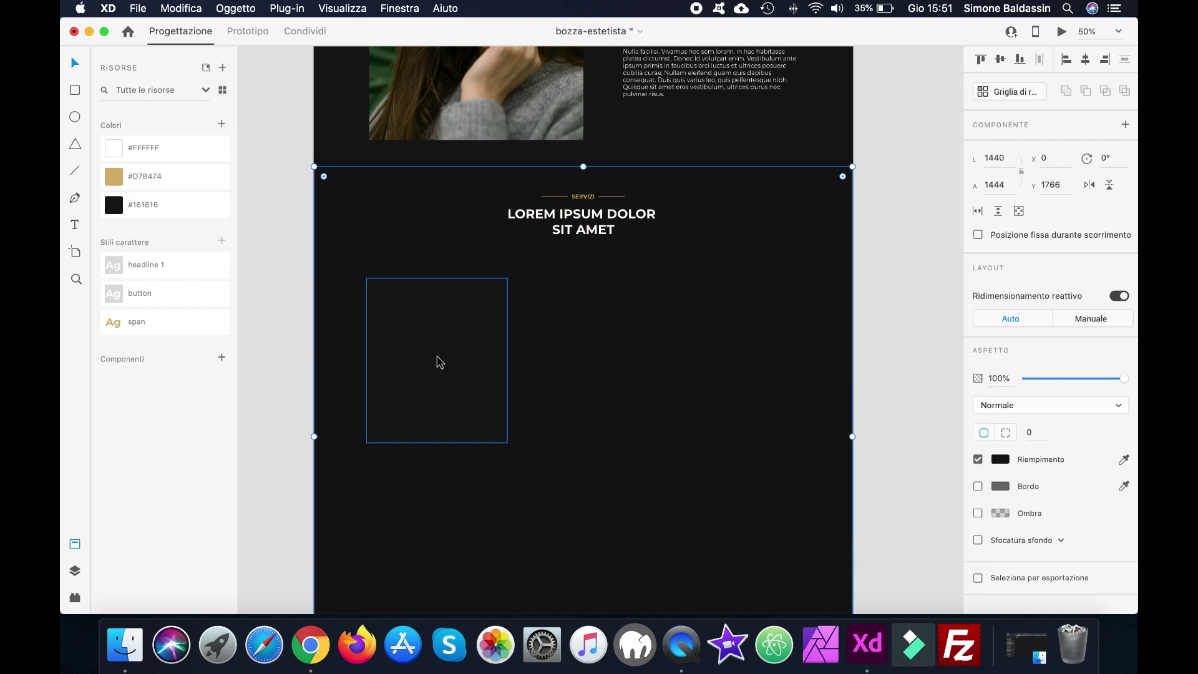
# Draw a borderless rectangle about 376 by 220 over the lower half of the dark service card, matching its width
pyautogui.press('super+plus')
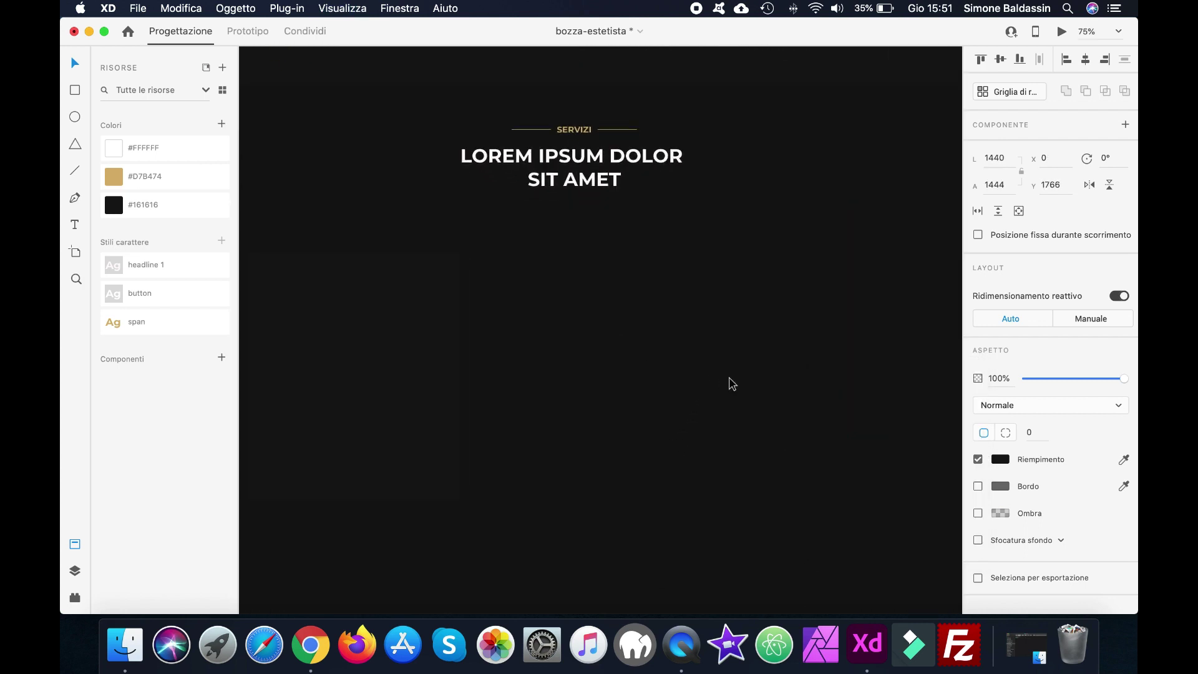
pyautogui.scroll(-2, 731, 384)
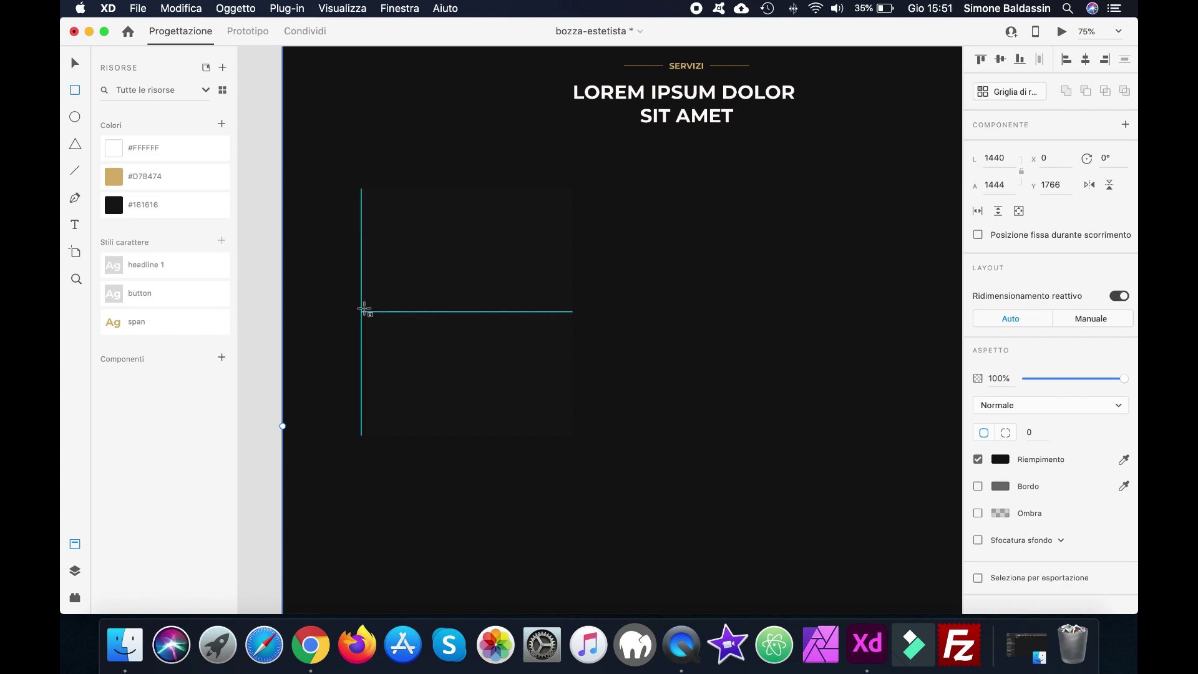
pyautogui.moveTo(364, 310)
pyautogui.mouseDown()
pyautogui.moveTo(476, 394)
pyautogui.moveTo(479, 435)
pyautogui.moveTo(573, 438)
pyautogui.mouseUp()
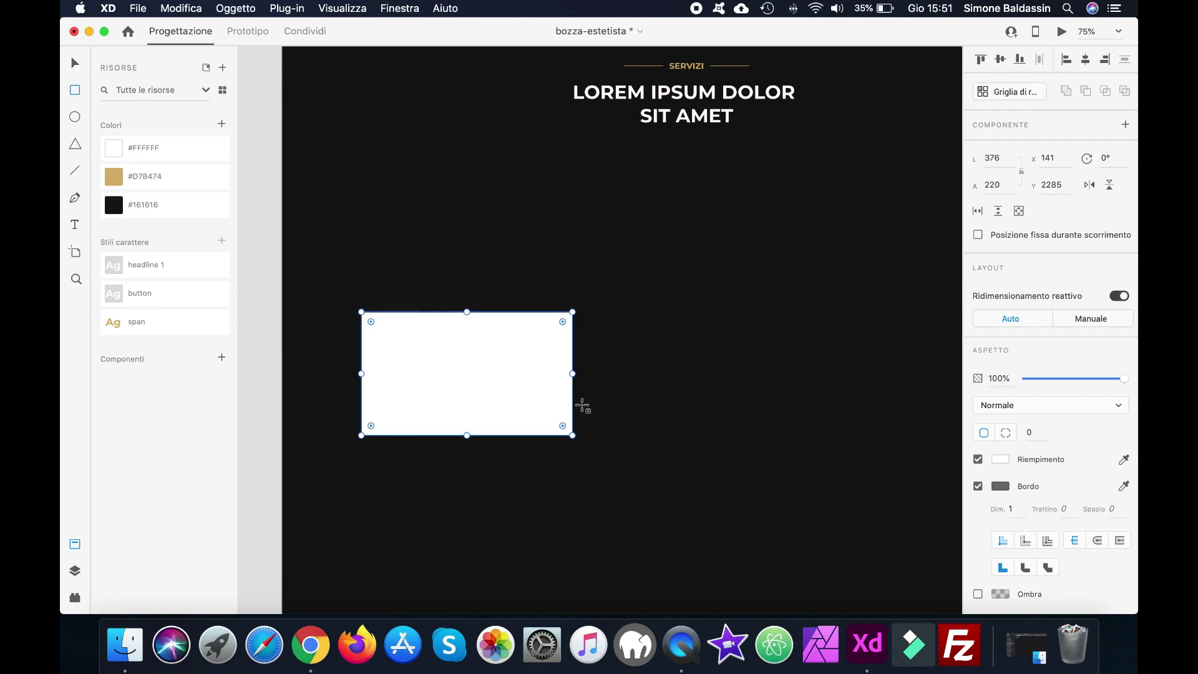
pyautogui.click(977, 487)
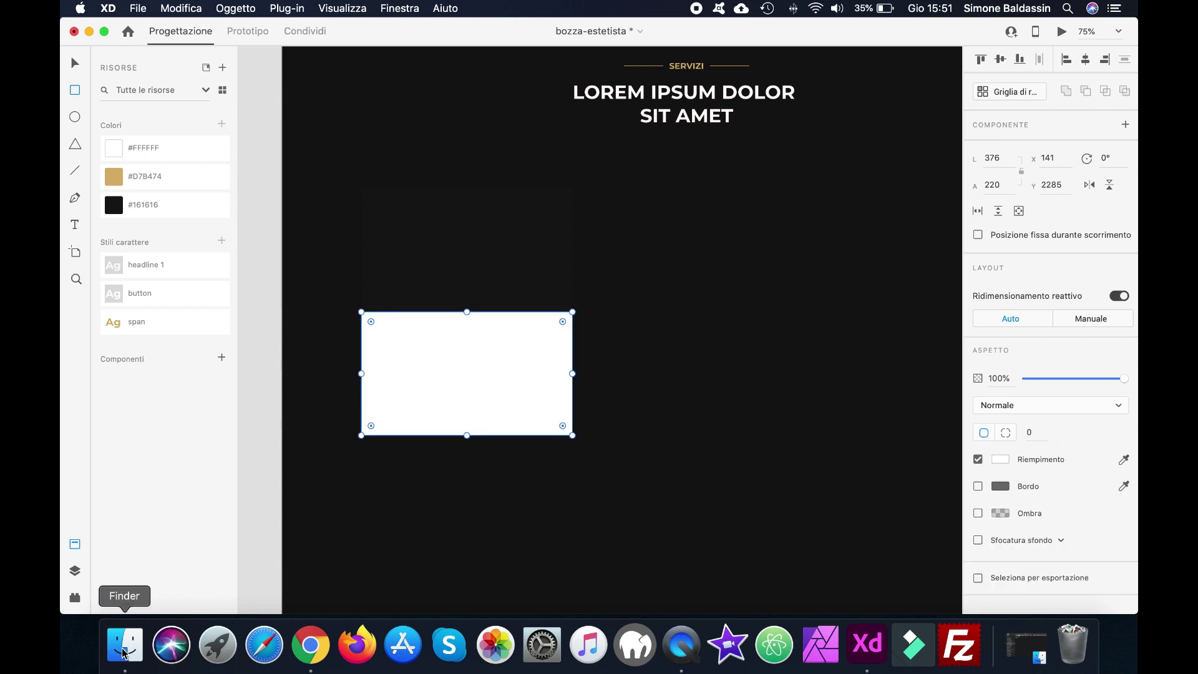
# Fill the new white rectangle with services.jpg from the Desktop folder in Finder, then minimize the Finder window
pyautogui.click(1026, 646)
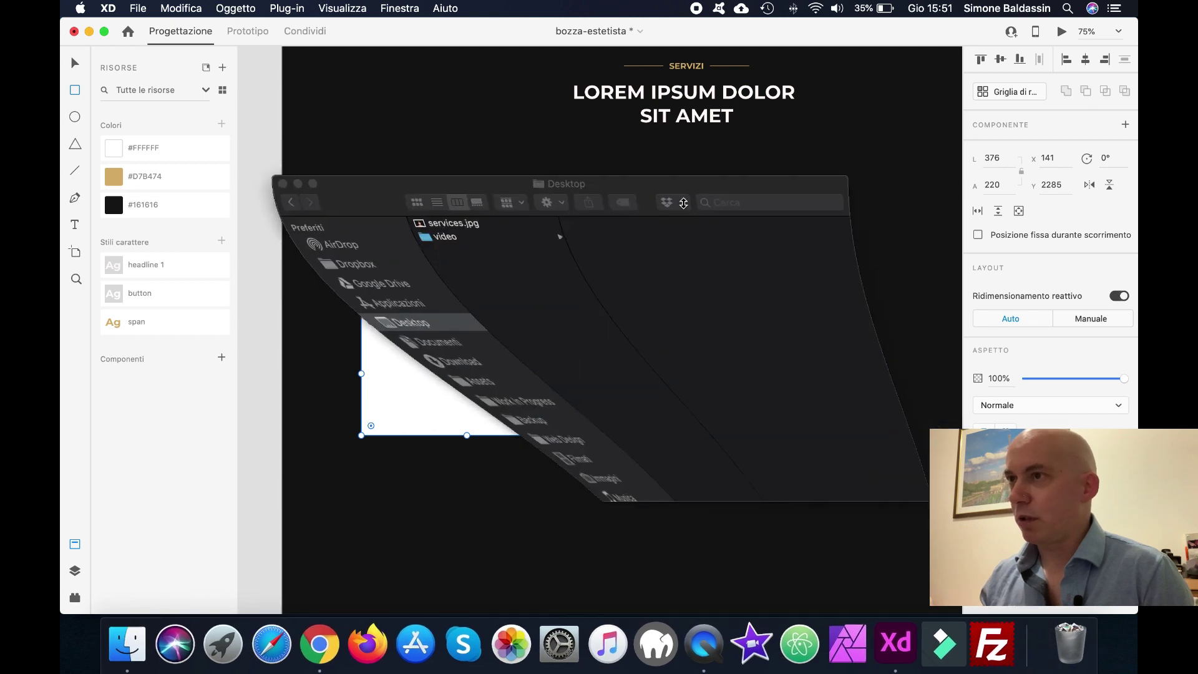
pyautogui.moveTo(598, 186); pyautogui.dragTo(949, 69)
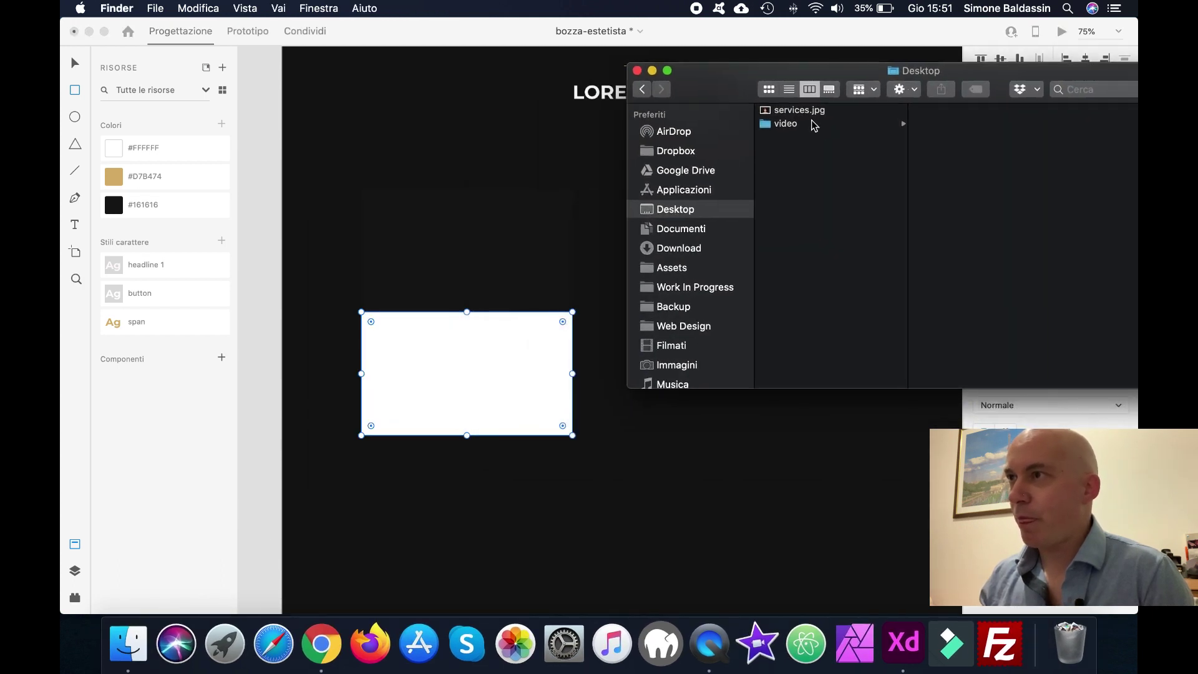
pyautogui.click(800, 110)
pyautogui.moveTo(800, 110); pyautogui.dragTo(465, 383)
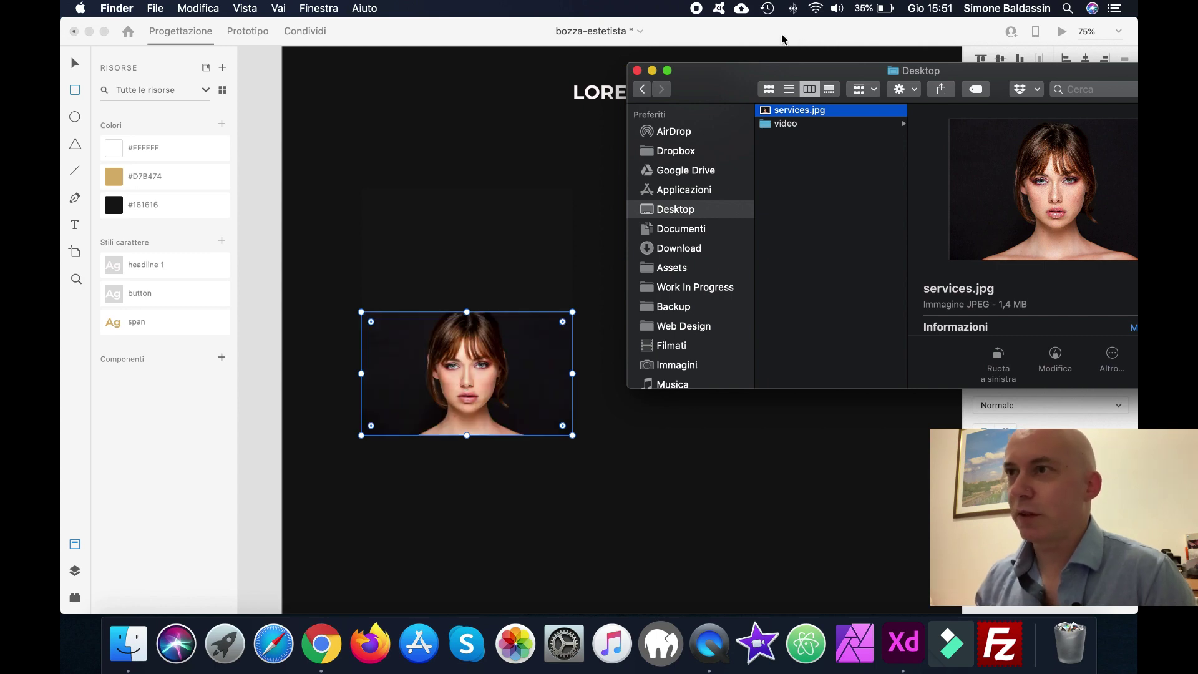
pyautogui.click(652, 71)
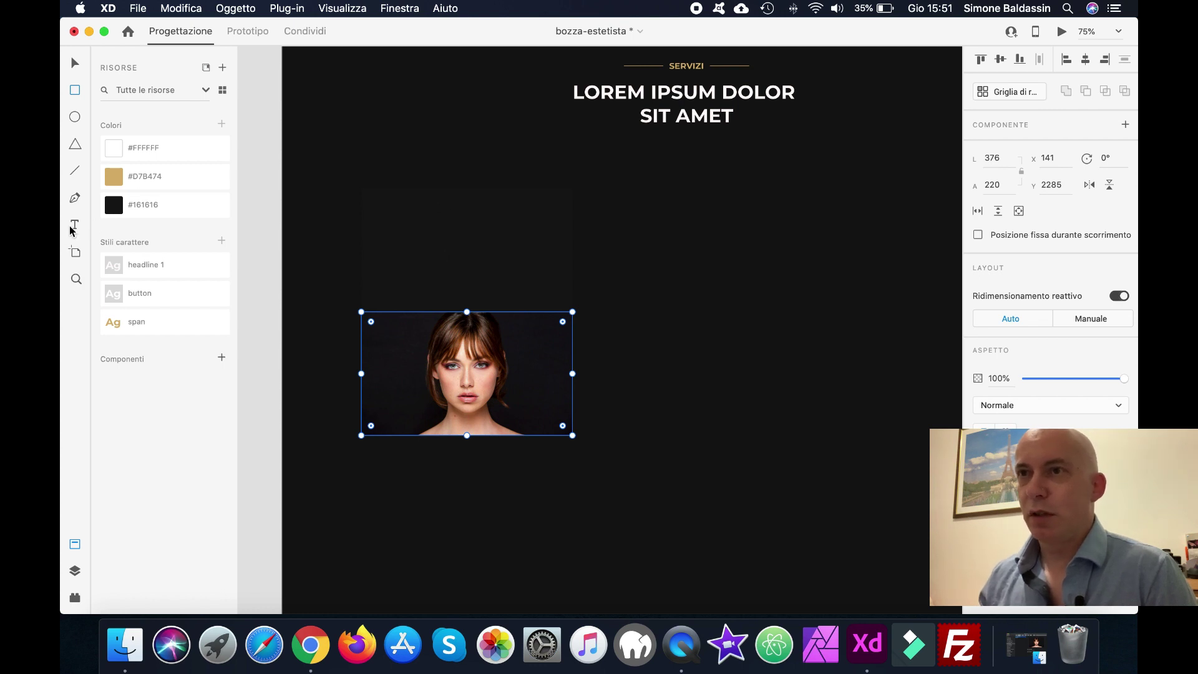
# Add the title LOREM IPSUM DOLOR SIT AMET above the card's photo and move it to about X 179, Y 2117
pyautogui.click(387, 234)
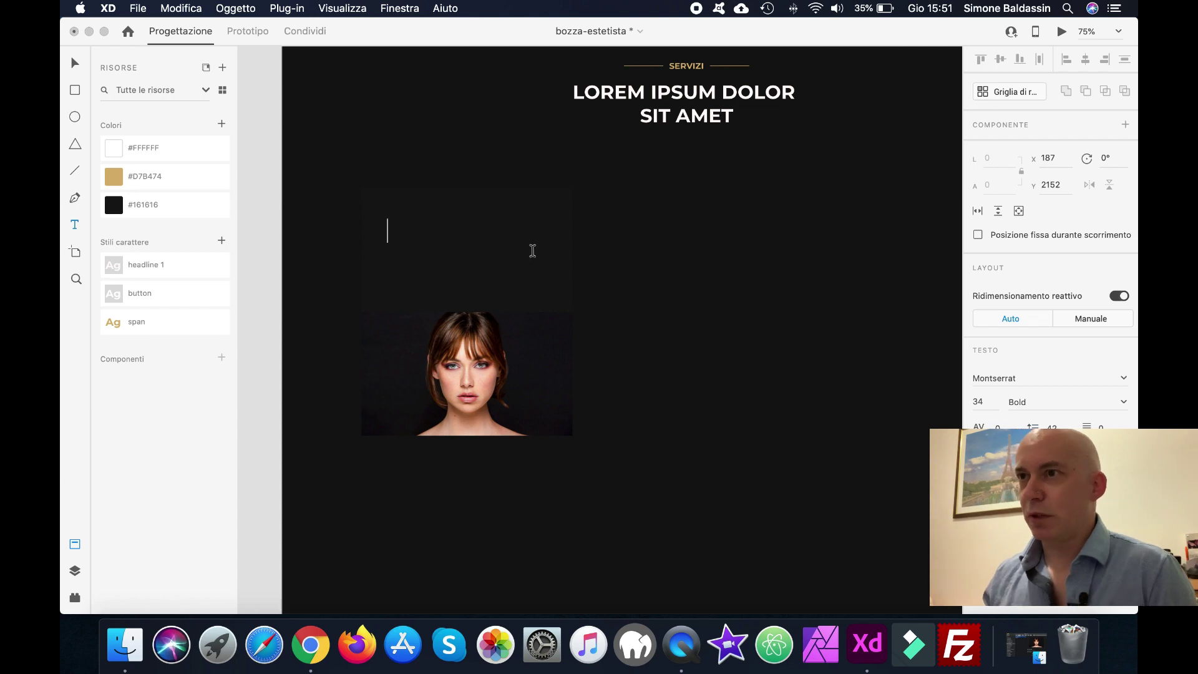
pyautogui.write('Lorem')
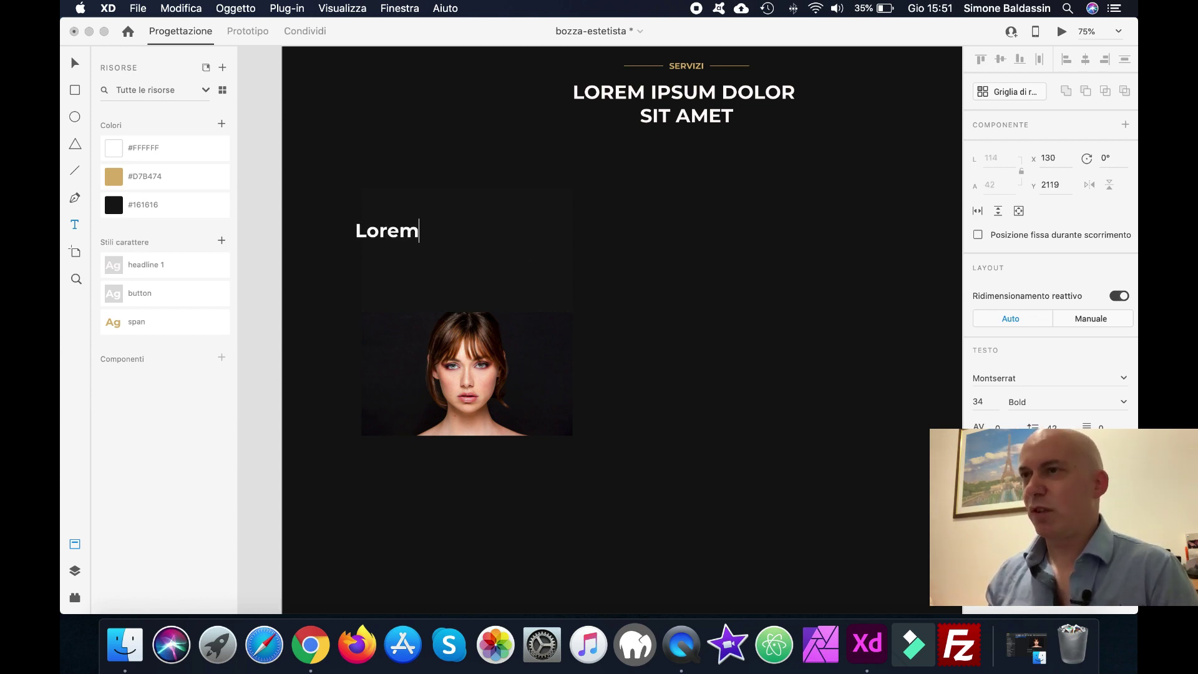
pyautogui.press('BackSpace')
pyautogui.press('BackSpace')
pyautogui.press('BackSpace')
pyautogui.press('BackSpace')
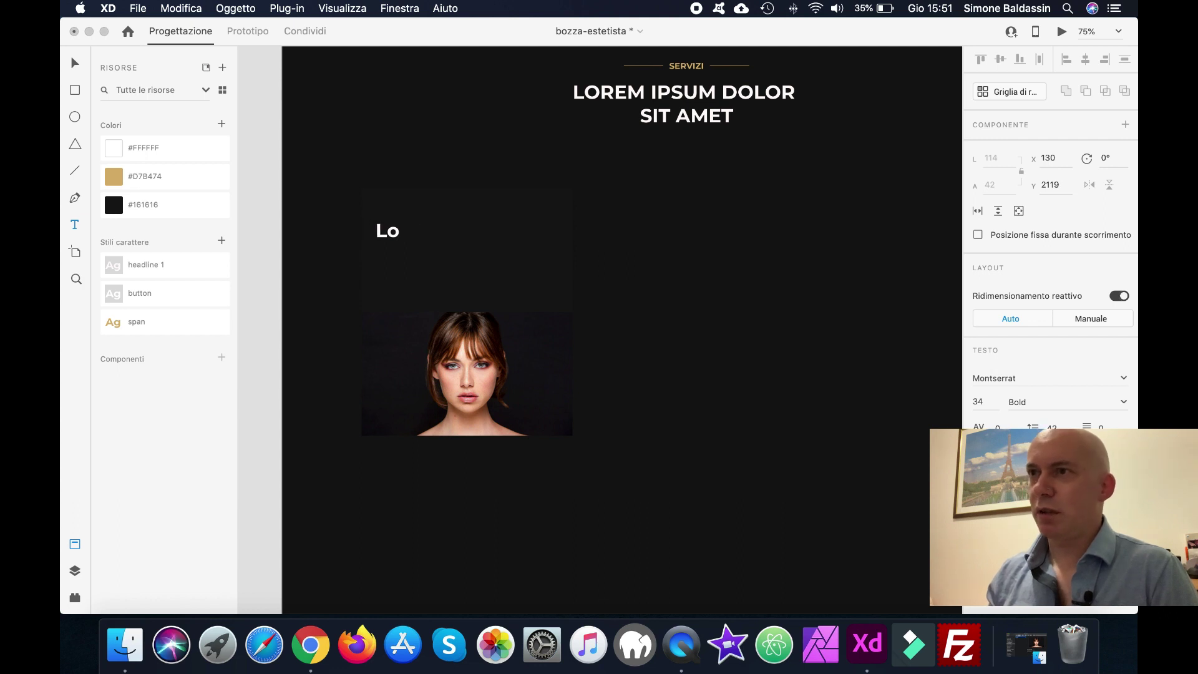
pyautogui.write('OREM')
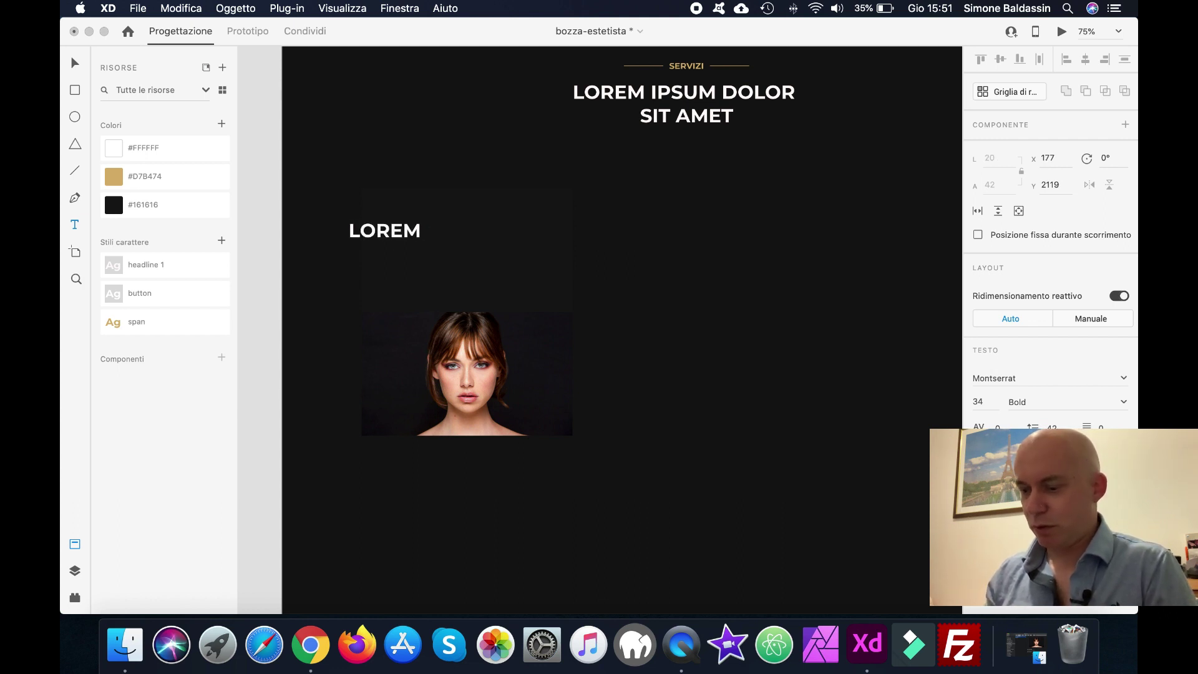
pyautogui.write(' IPSUM DOLOR S')
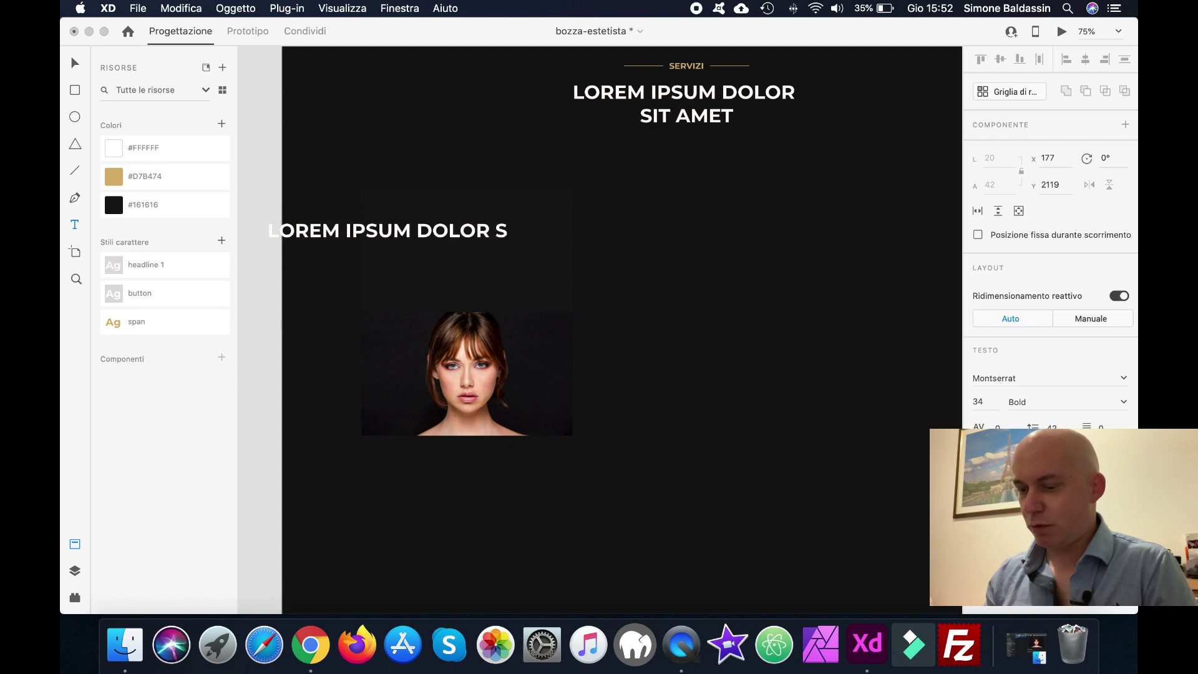
pyautogui.write('IT AMET')
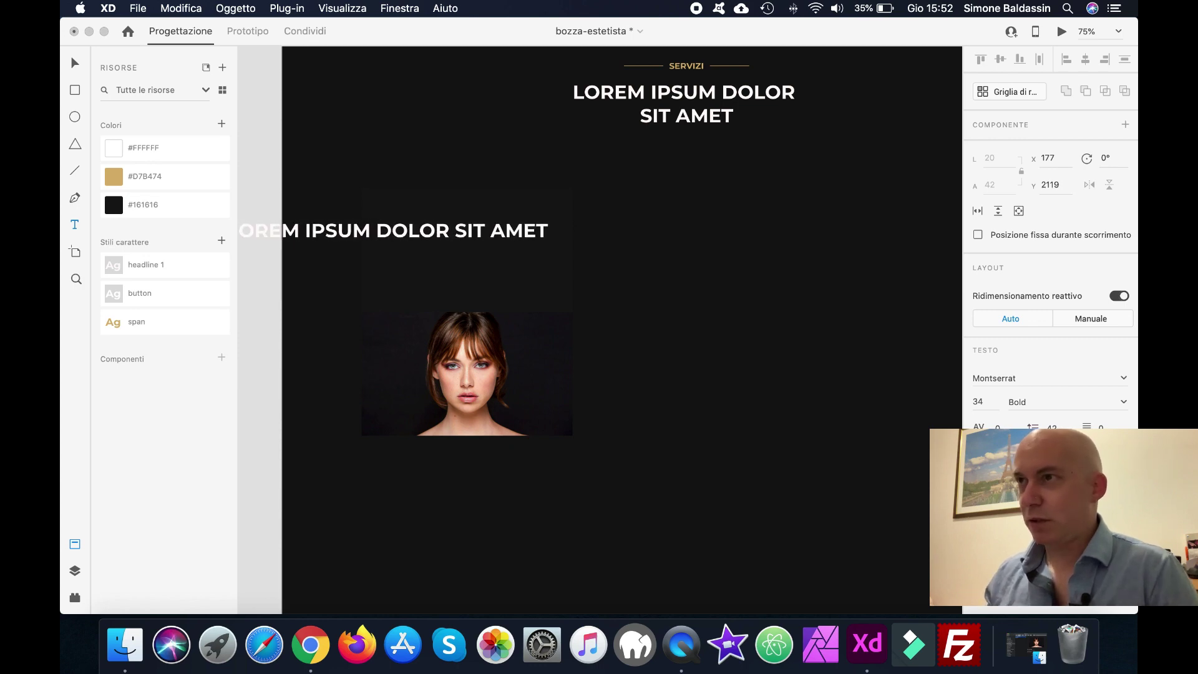
pyautogui.click(78, 66)
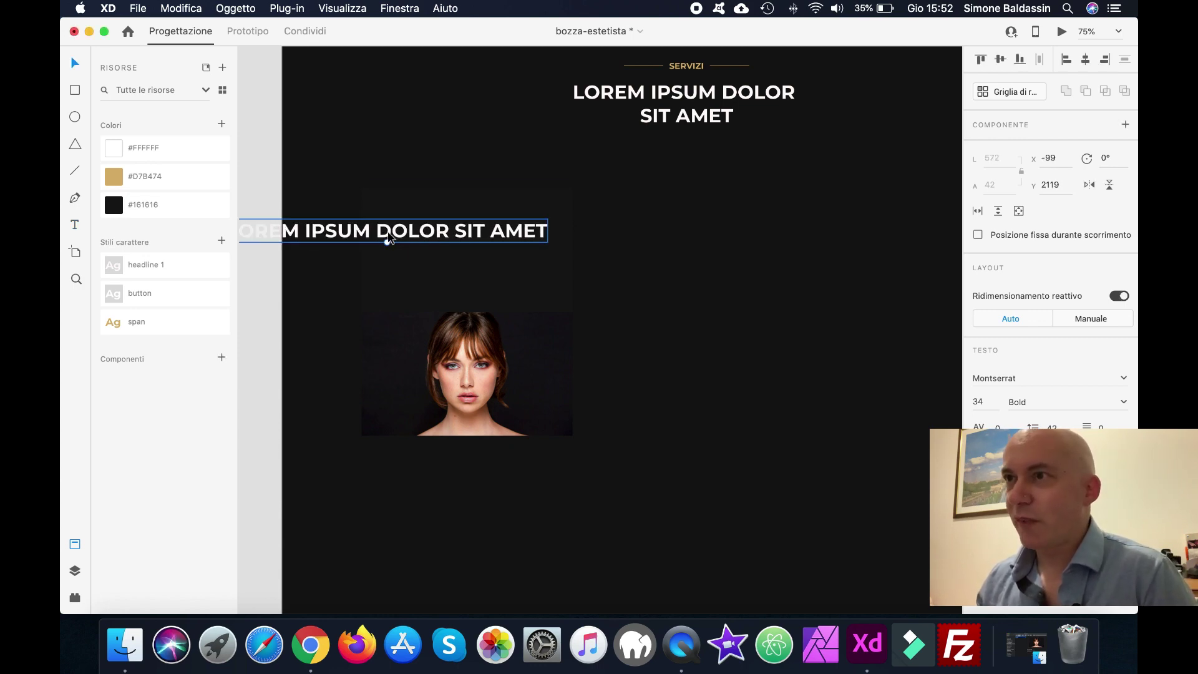
pyautogui.moveTo(390, 235); pyautogui.dragTo(544, 236)
# Set the card title's font size to 20 and move it back over the card, to about X 181, Y 2118
pyautogui.press('t')
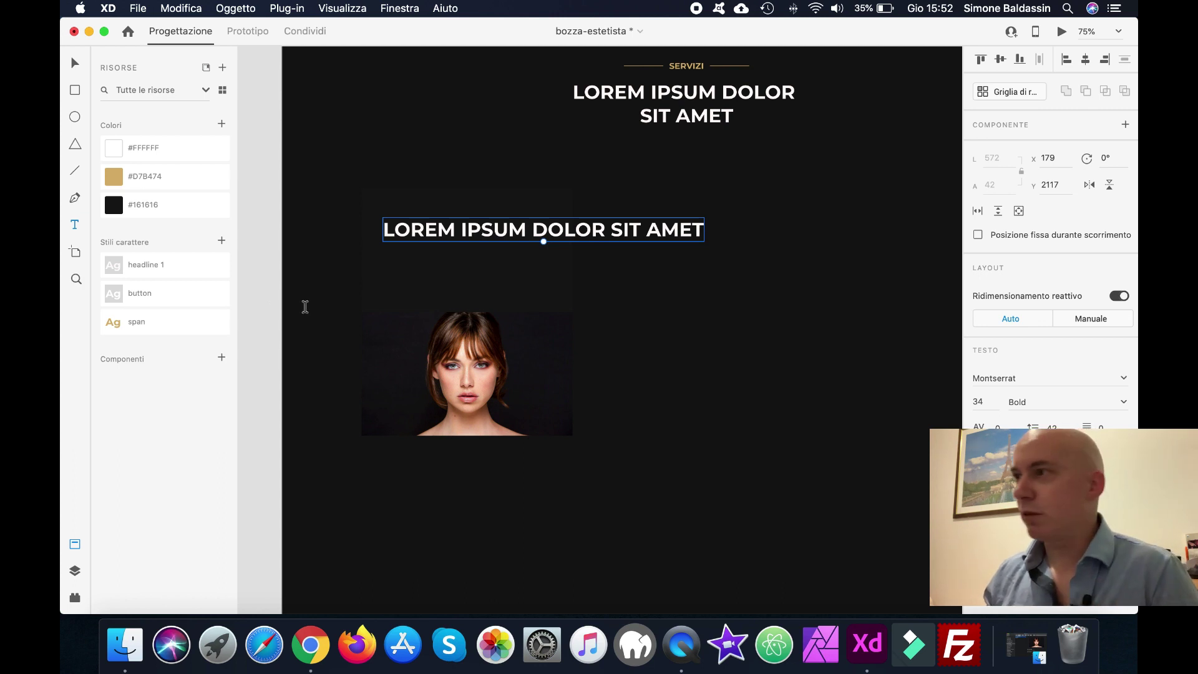
pyautogui.click(985, 402)
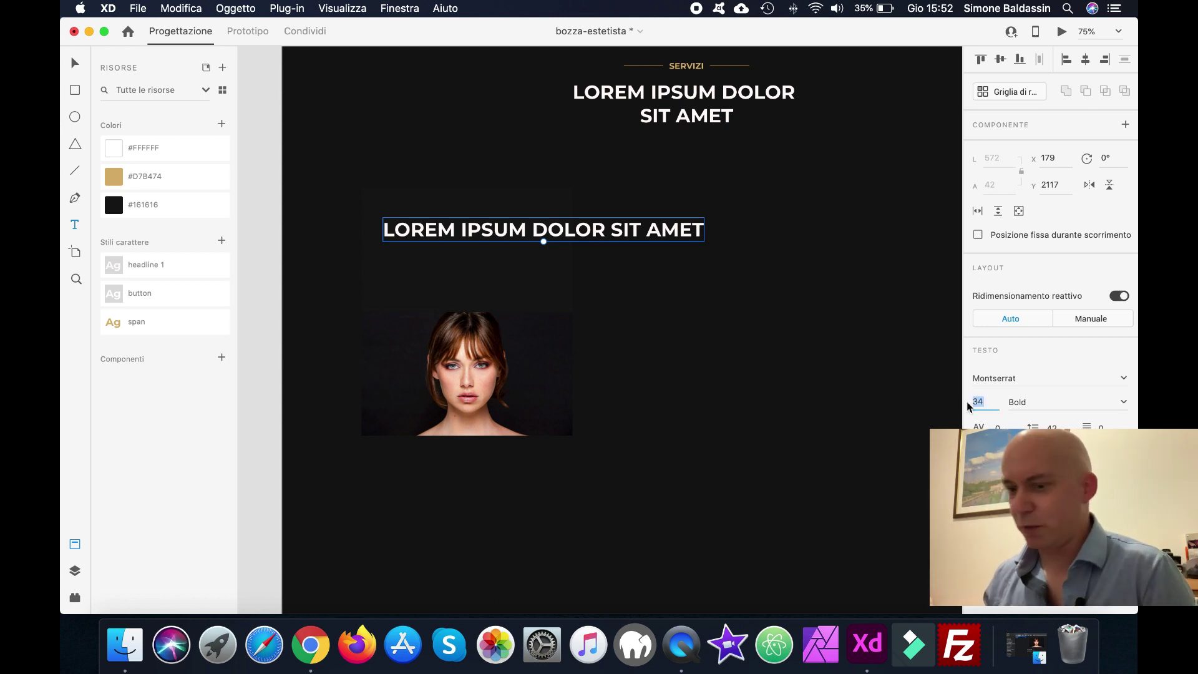
pyautogui.press('BackSpace')
pyautogui.press('BackSpace')
pyautogui.write('20')
pyautogui.press('Return')
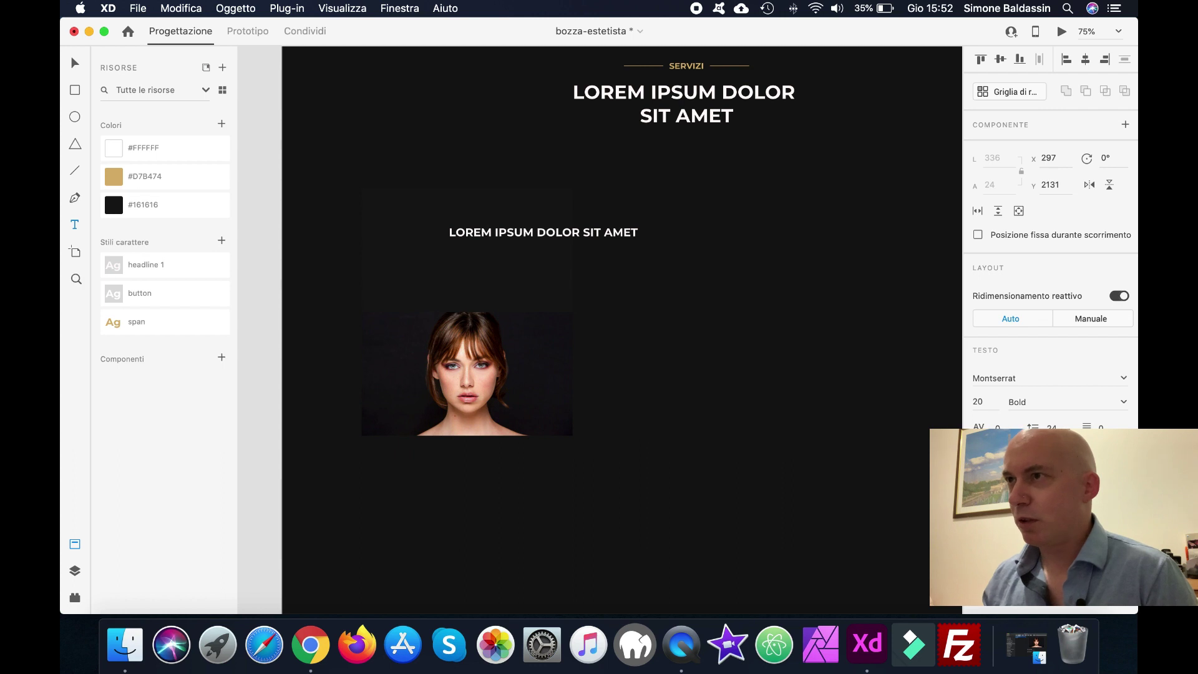
pyautogui.scroll(-1, 571, 235)
pyautogui.press('v')
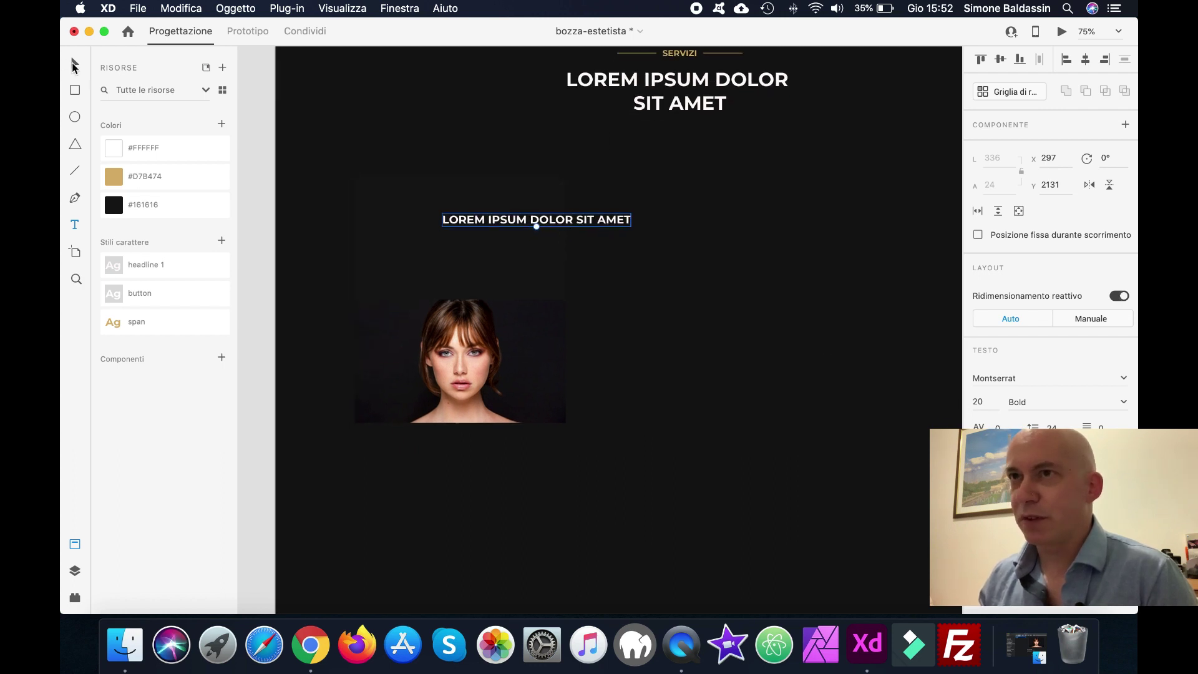
pyautogui.moveTo(570, 224); pyautogui.dragTo(510, 216)
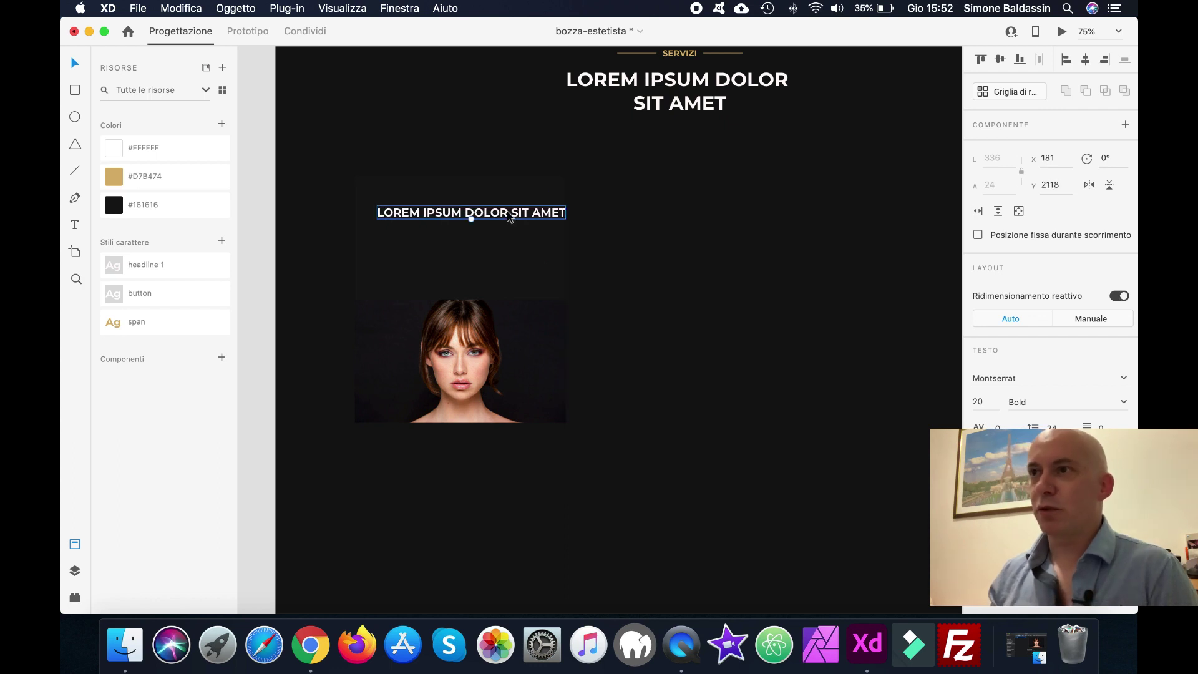
# Break the card title onto a second line before AMET and left-align it slightly closer to the card's left edge
pyautogui.press('t')
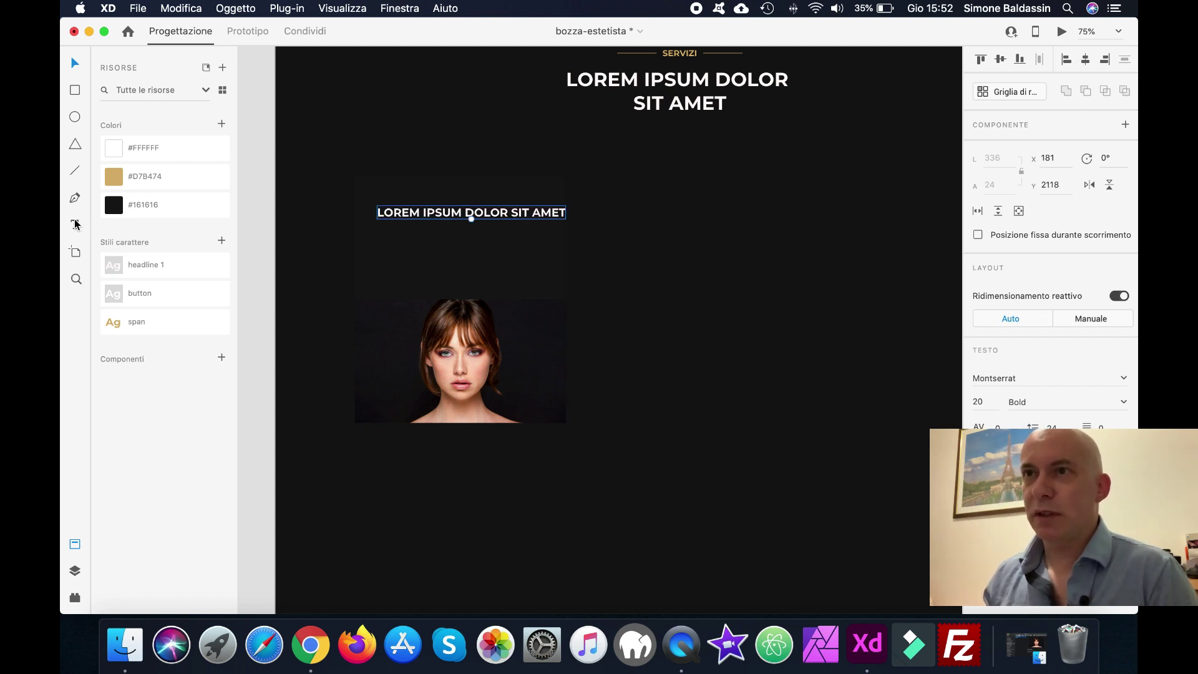
pyautogui.click(532, 213)
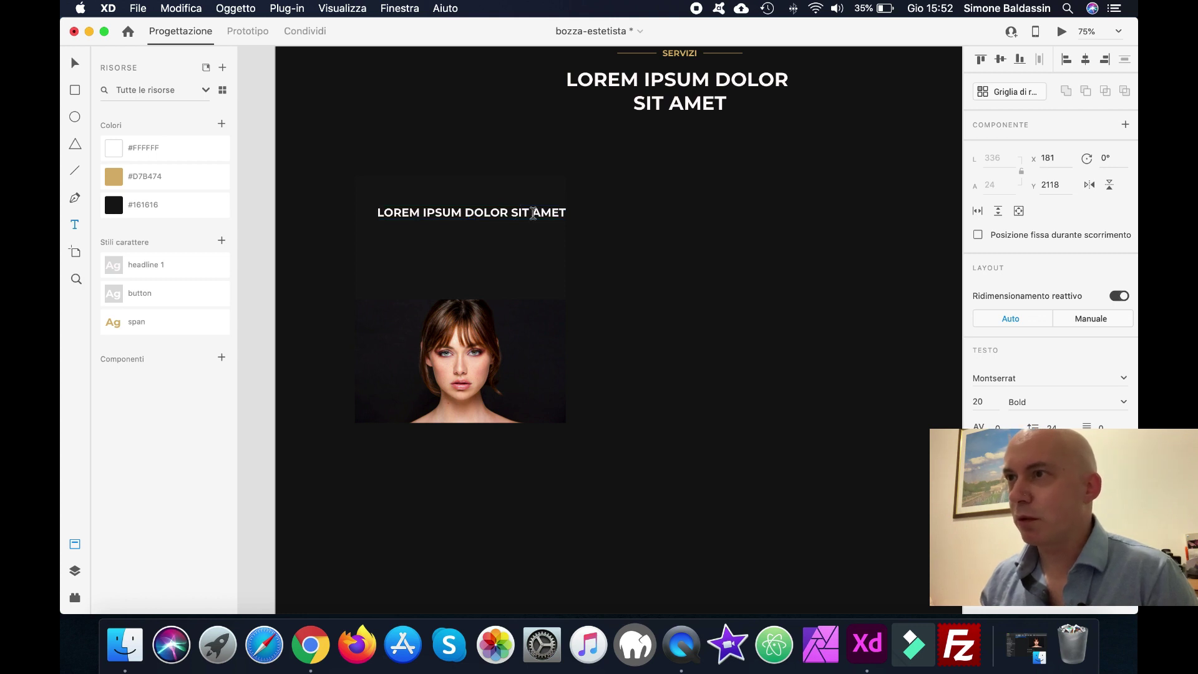
pyautogui.press('super+a')
pyautogui.press('Escape')
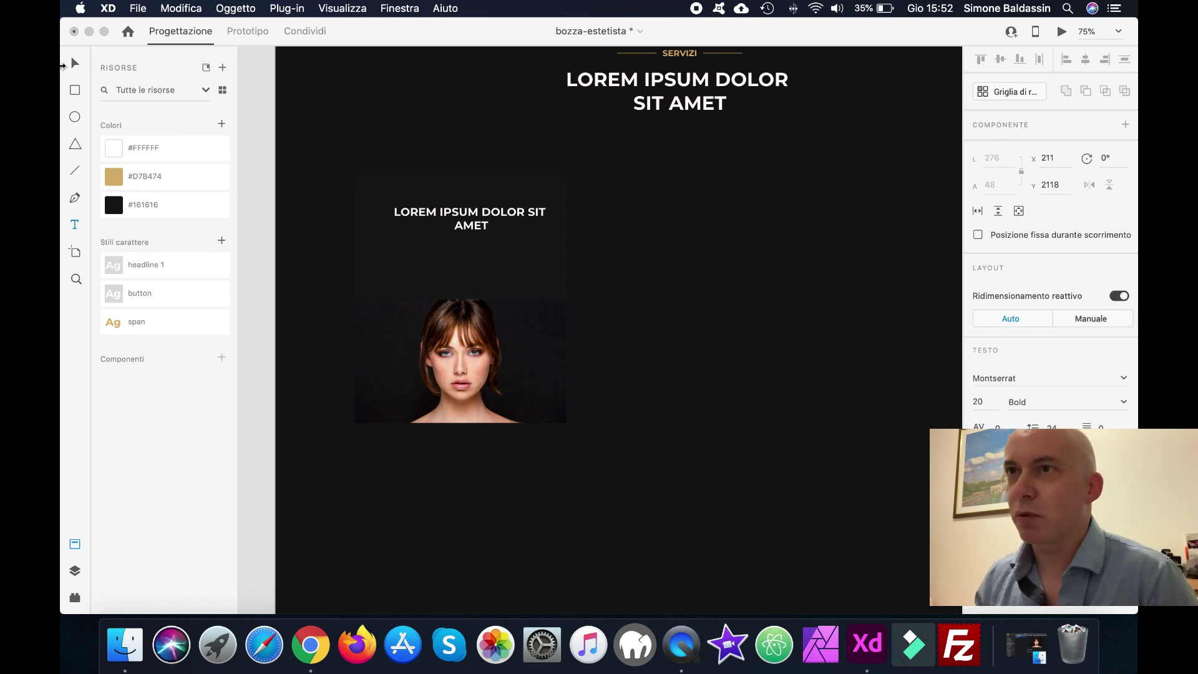
pyautogui.click(77, 63)
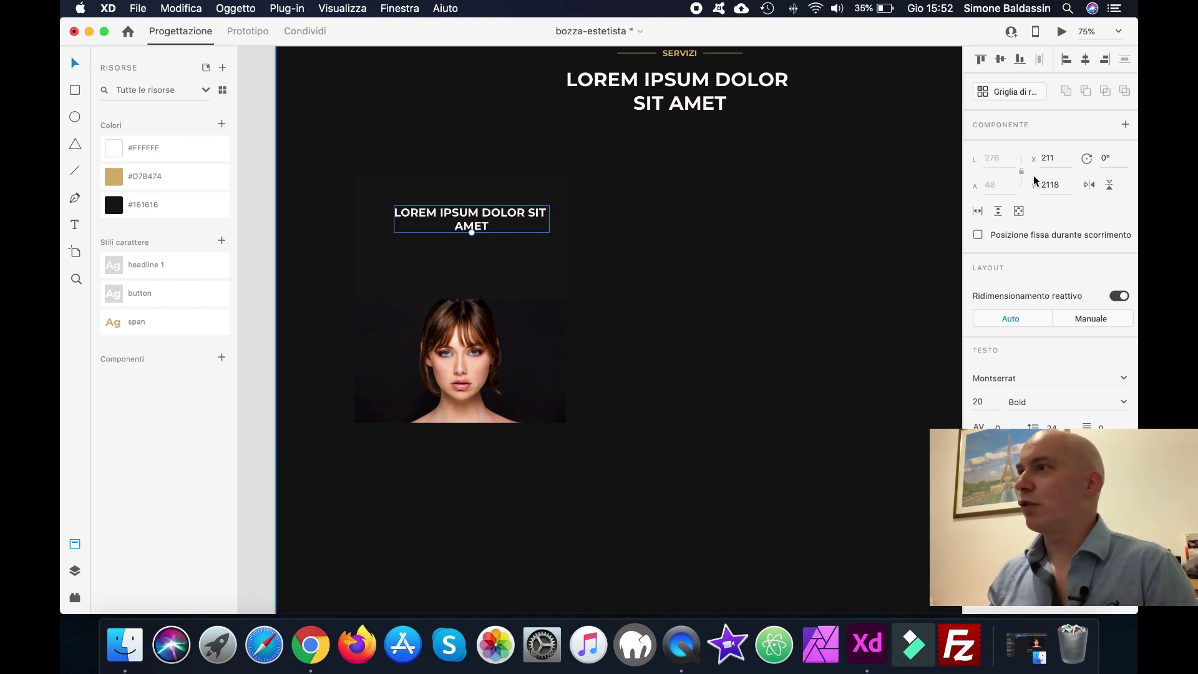
pyautogui.press('super+shift+l')
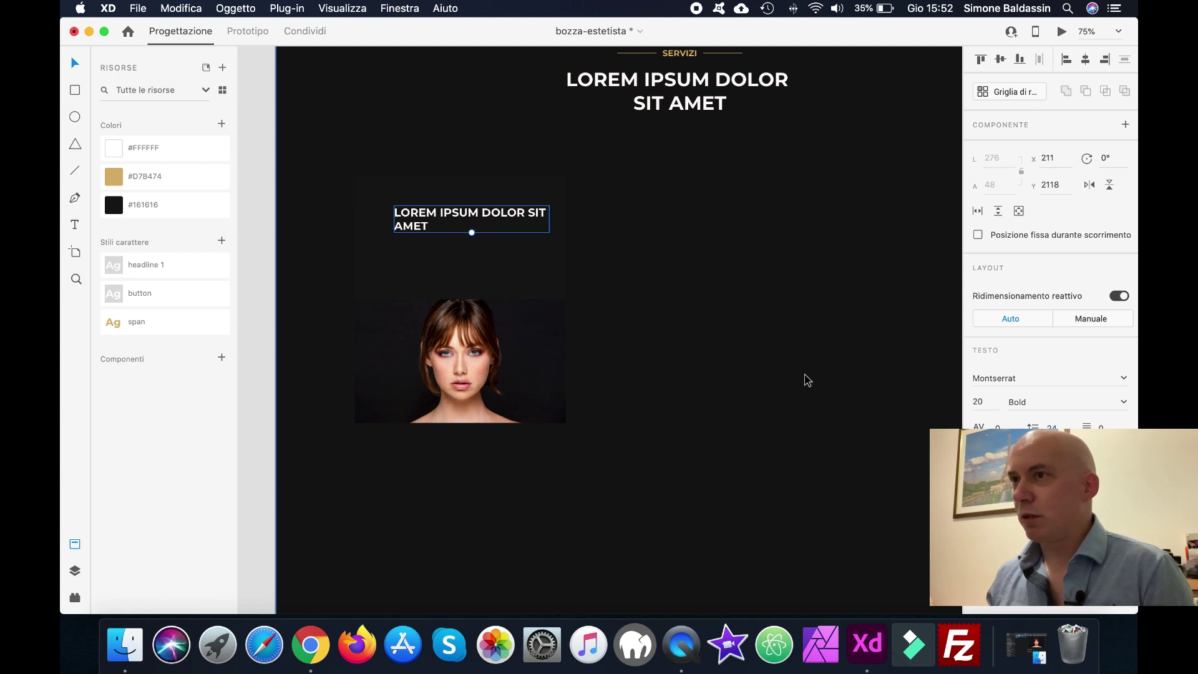
pyautogui.moveTo(460, 216); pyautogui.dragTo(449, 215)
# Extend the card's photo upward to a height of about 296 and save the document
pyautogui.click(480, 356)
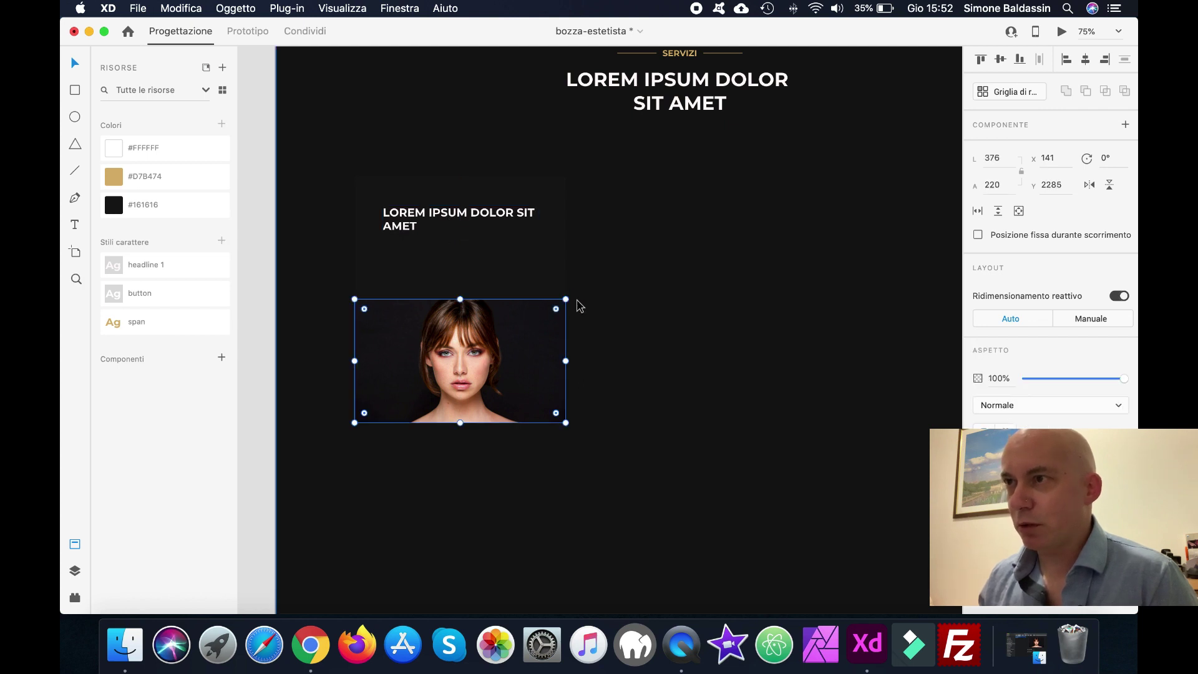
pyautogui.moveTo(459, 299); pyautogui.dragTo(461, 257)
pyautogui.moveTo(461, 252); pyautogui.dragTo(460, 256)
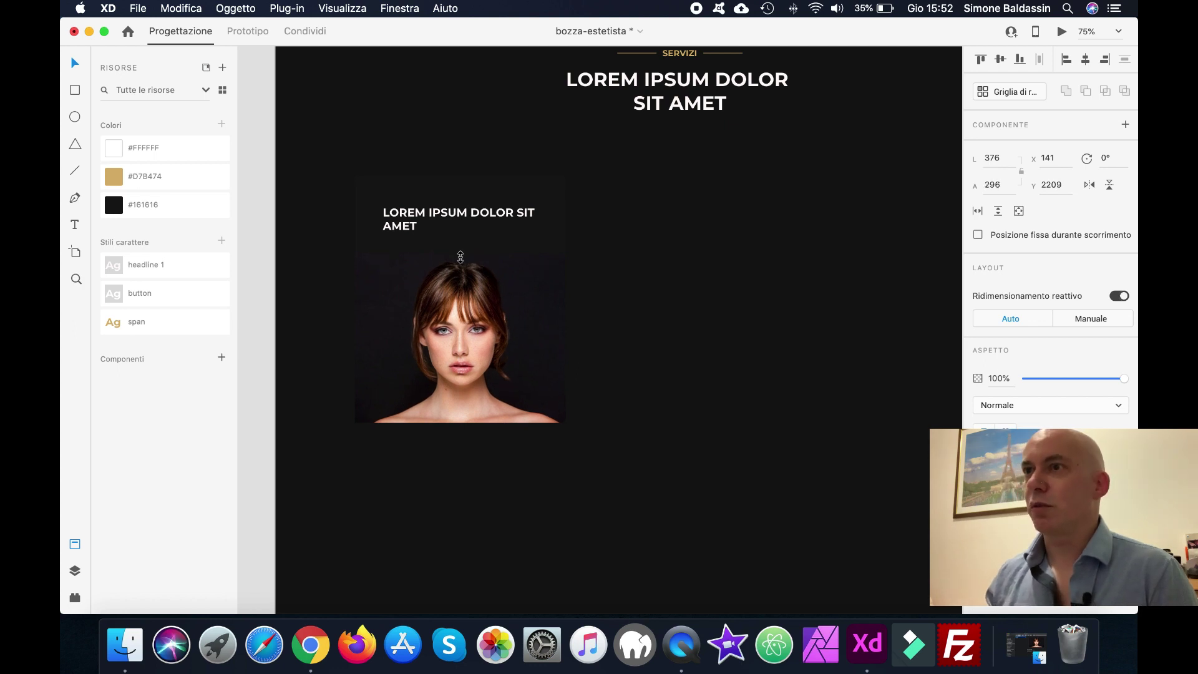
pyautogui.click(729, 307)
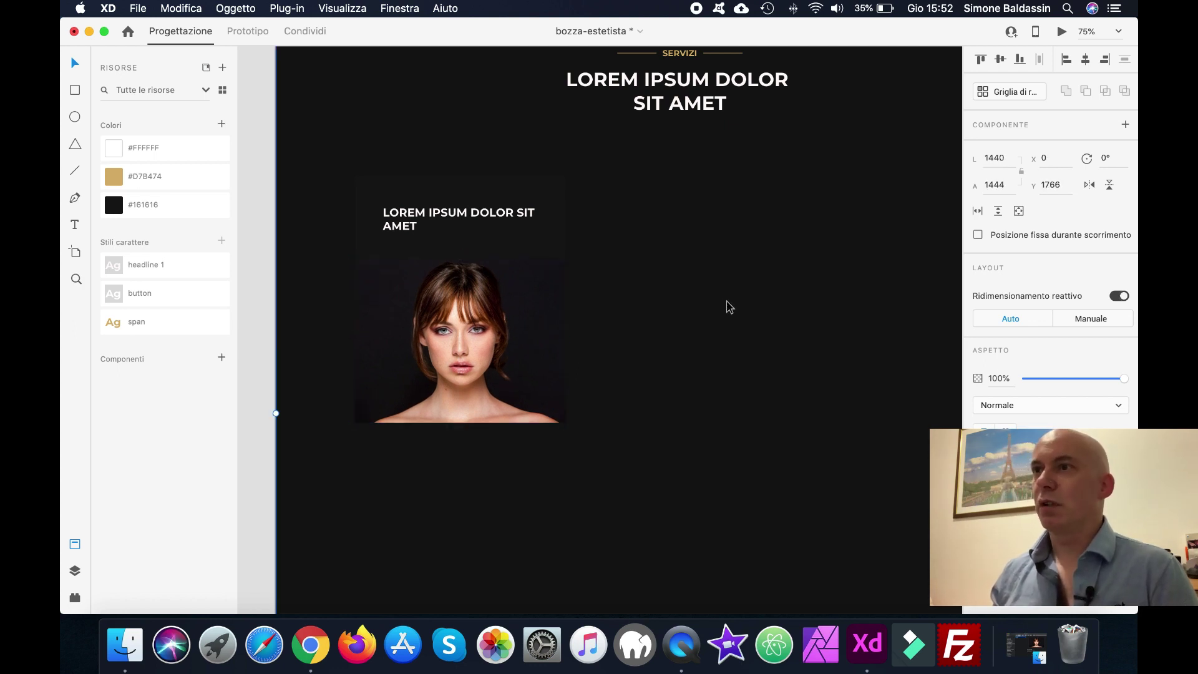
pyautogui.press('super+s')
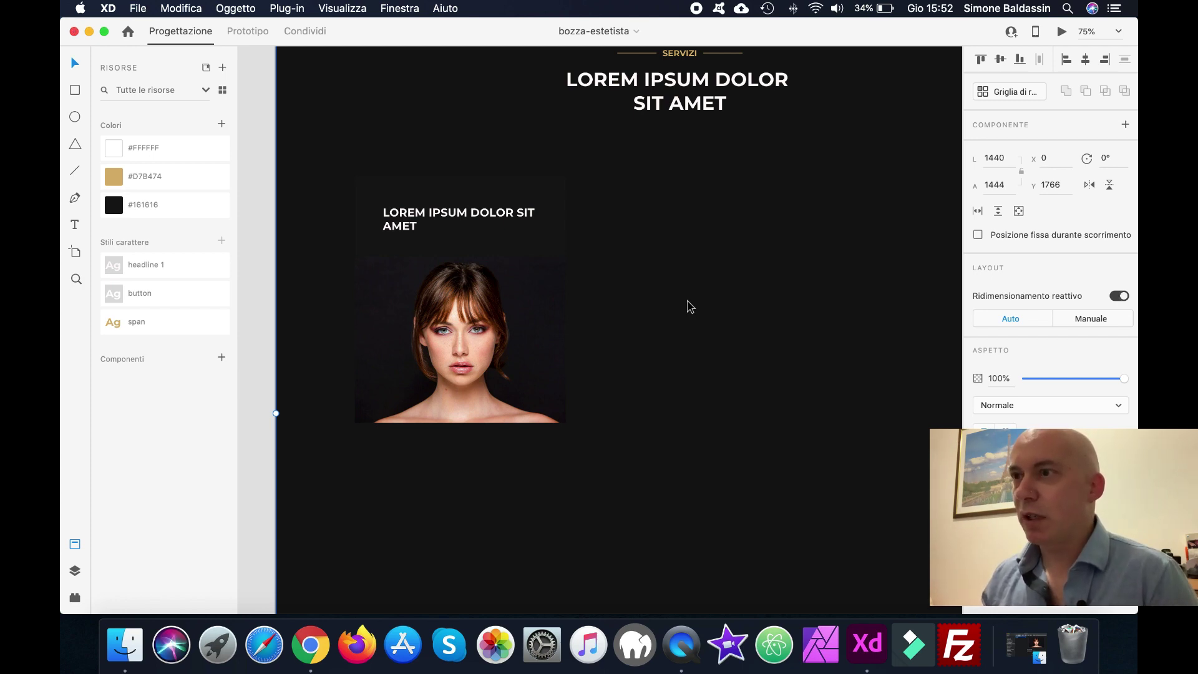
# Duplicate the gold circle behind LOGO TEST and move the copy onto the start of the service card's title, about X 167, Y 2111
pyautogui.scroll(15, 690, 306)
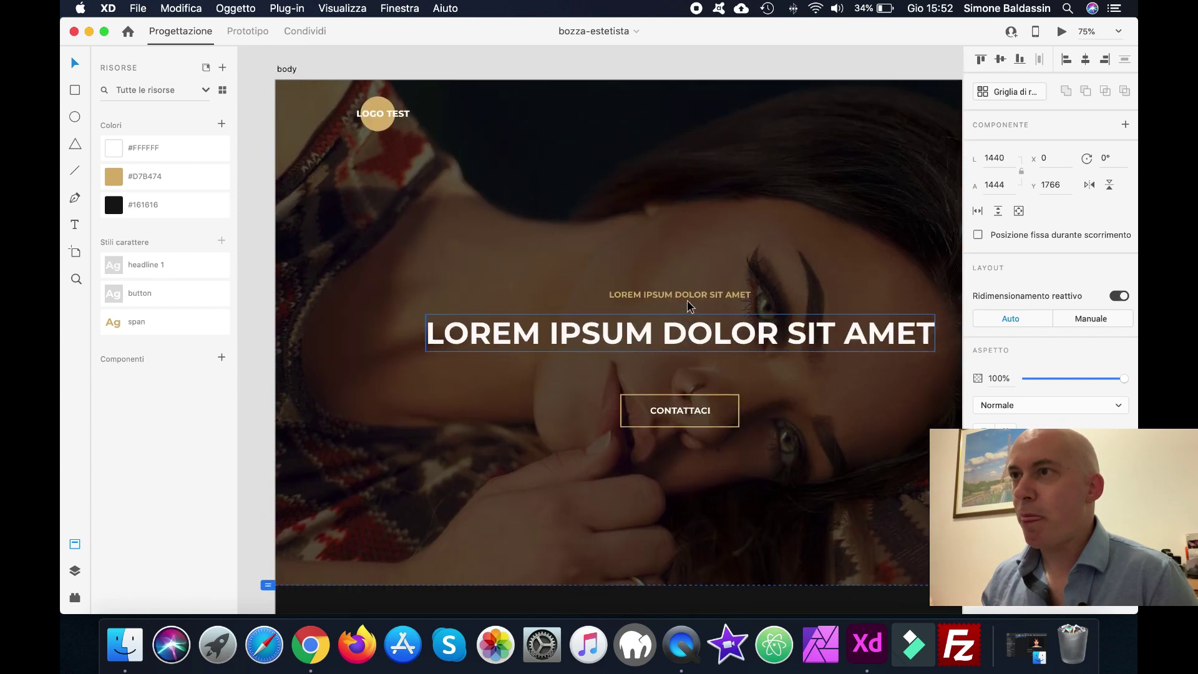
pyautogui.click(377, 128)
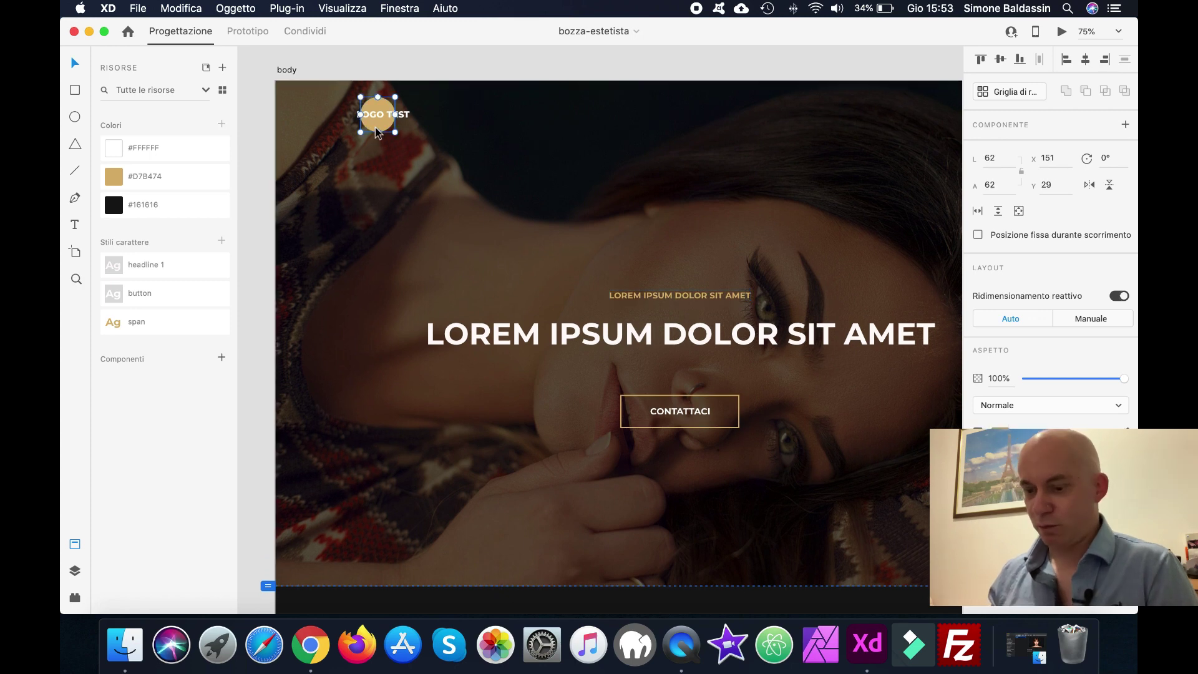
pyautogui.press('super+d')
pyautogui.moveTo(377, 130); pyautogui.dragTo(449, 576)
pyautogui.scroll(-4, 566, 391)
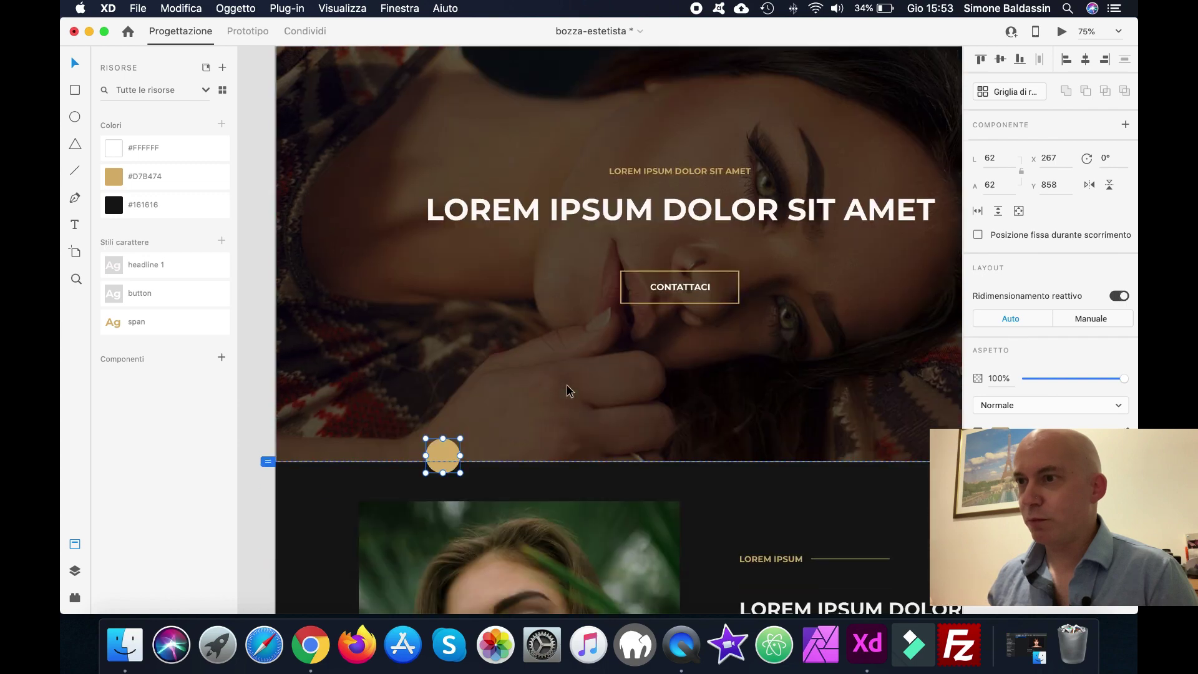
pyautogui.scroll(-6, 566, 391)
pyautogui.scroll(1, 441, 122)
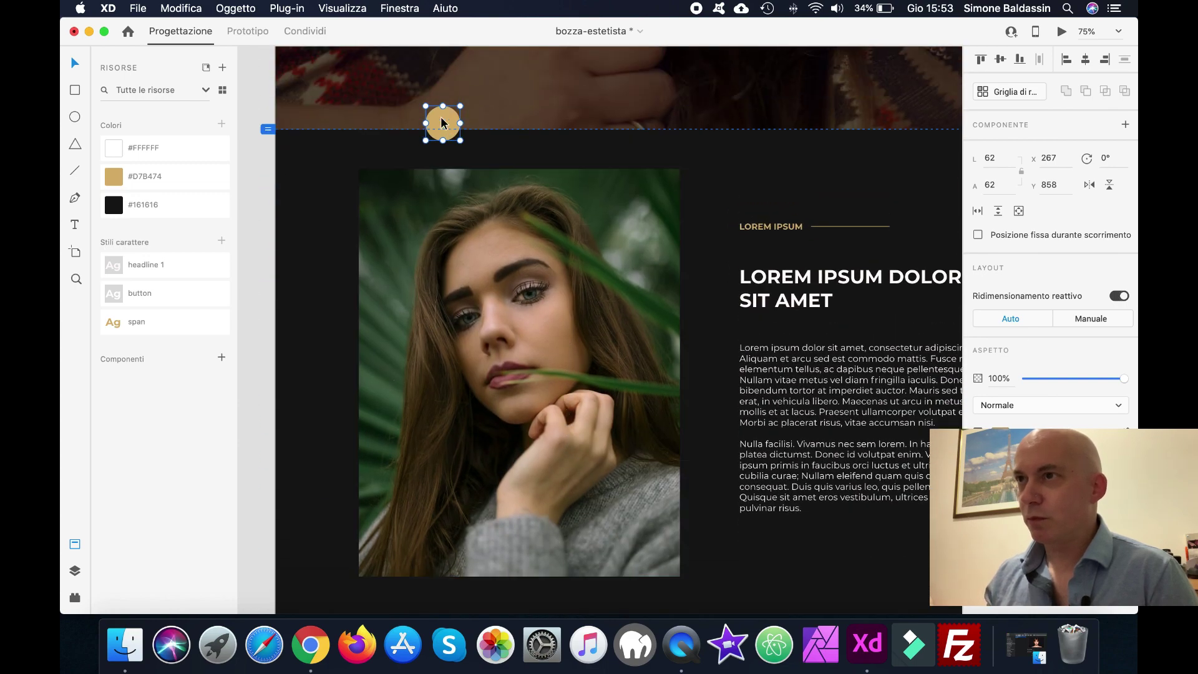
pyautogui.moveTo(441, 122); pyautogui.dragTo(325, 472)
pyautogui.scroll(-7, 462, 313)
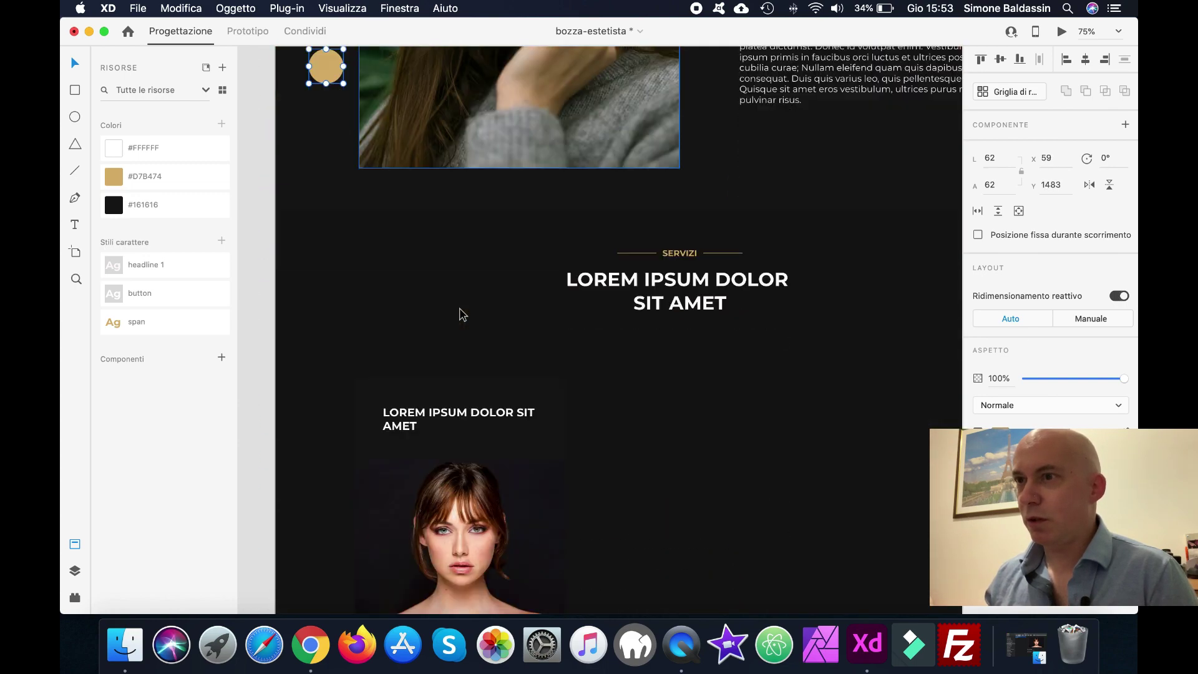
pyautogui.scroll(2, 460, 313)
pyautogui.moveTo(460, 312); pyautogui.dragTo(385, 456)
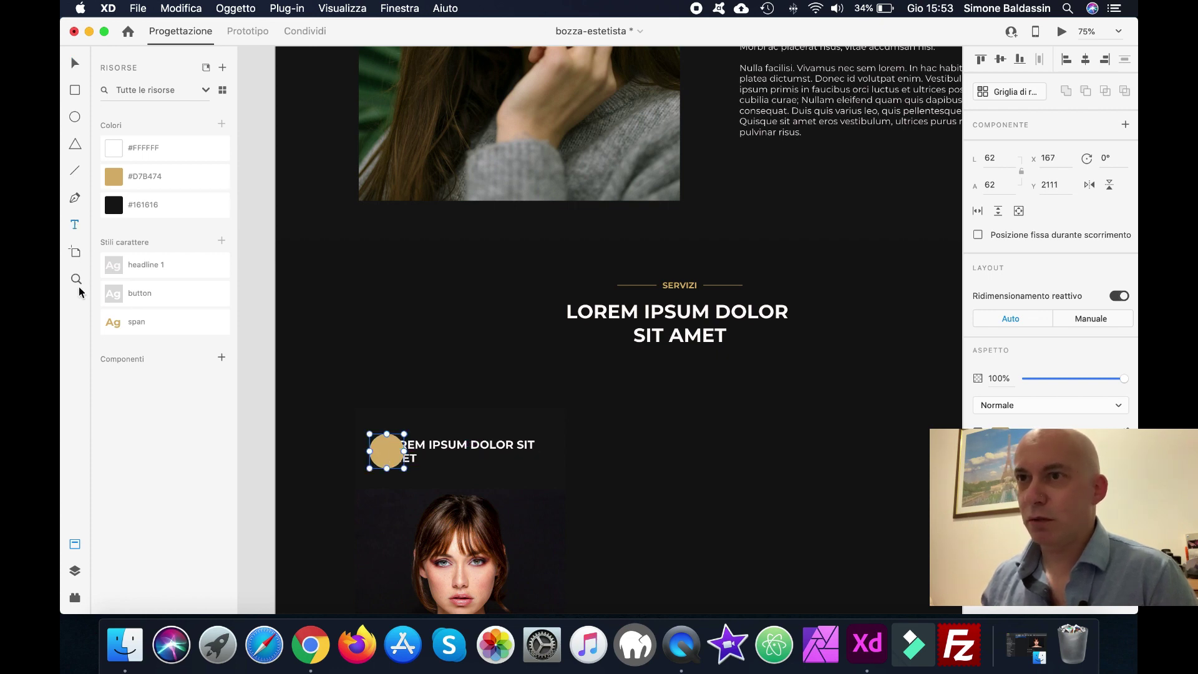
# Move the duplicated gold circle's layer directly beneath the service card title's layer
pyautogui.click(76, 567)
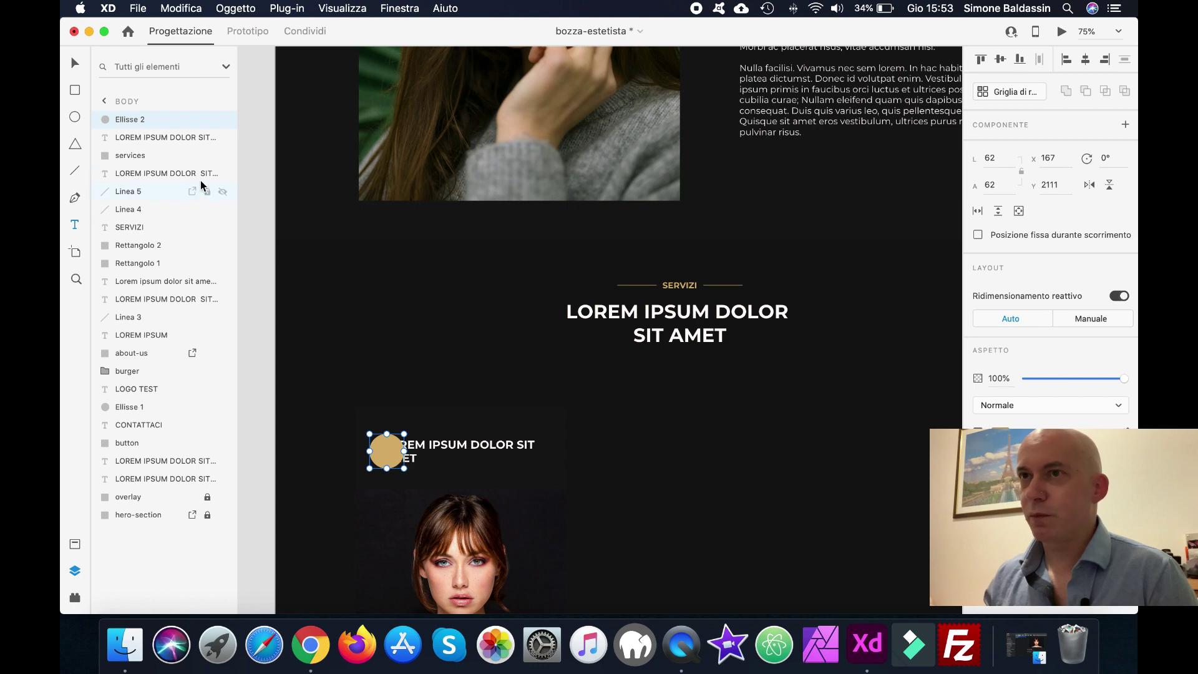
pyautogui.moveTo(134, 122); pyautogui.dragTo(128, 153)
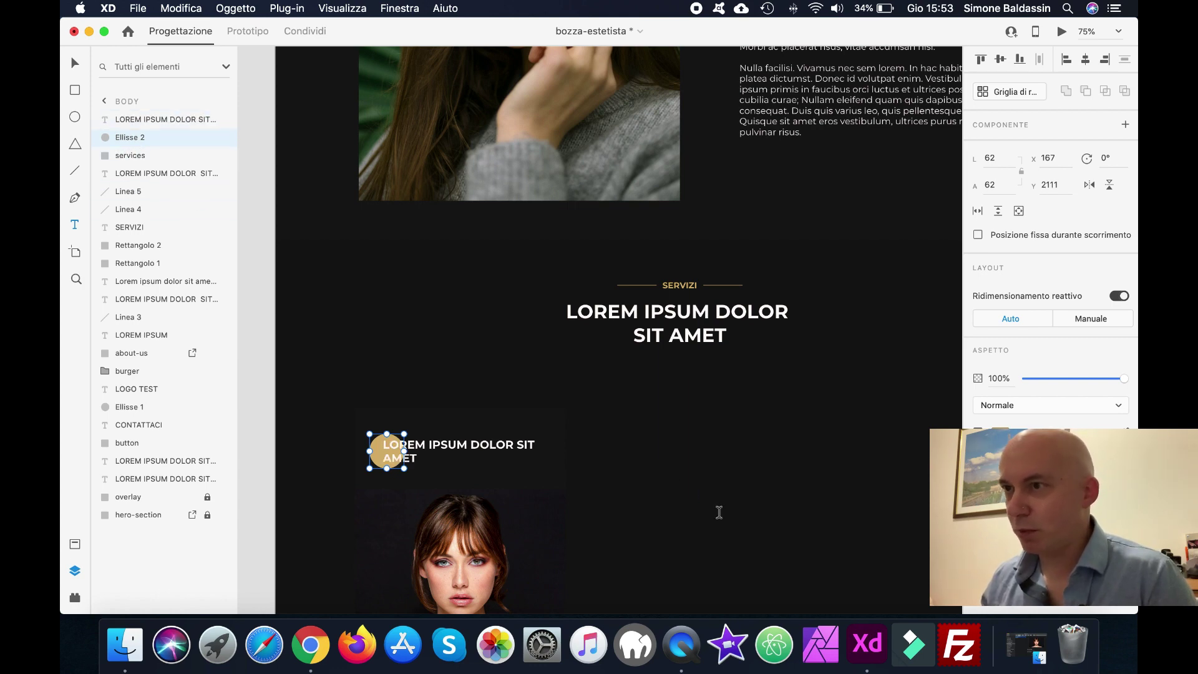
# Nudge the gold circle behind the card title up to Y 2097 and save the document
pyautogui.press('Up')
pyautogui.press('Up')
pyautogui.press('Up')
pyautogui.press('Up')
pyautogui.press('Up')
pyautogui.press('Up')
pyautogui.press('Up')
pyautogui.press('Up')
pyautogui.press('Up')
pyautogui.press('Up')
pyautogui.press('Up')
pyautogui.press('Up')
pyautogui.press('Up')
pyautogui.press('Up')
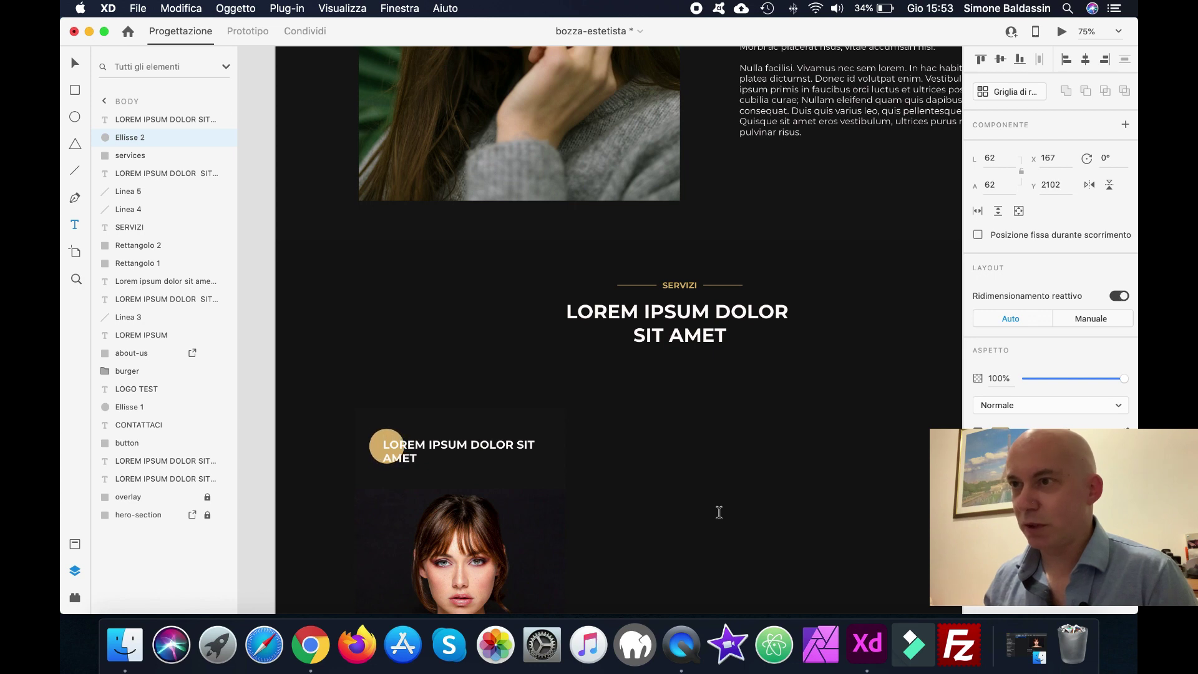
pyautogui.press('Down')
pyautogui.press('Down')
pyautogui.press('Down')
pyautogui.press('Down')
pyautogui.press('Down')
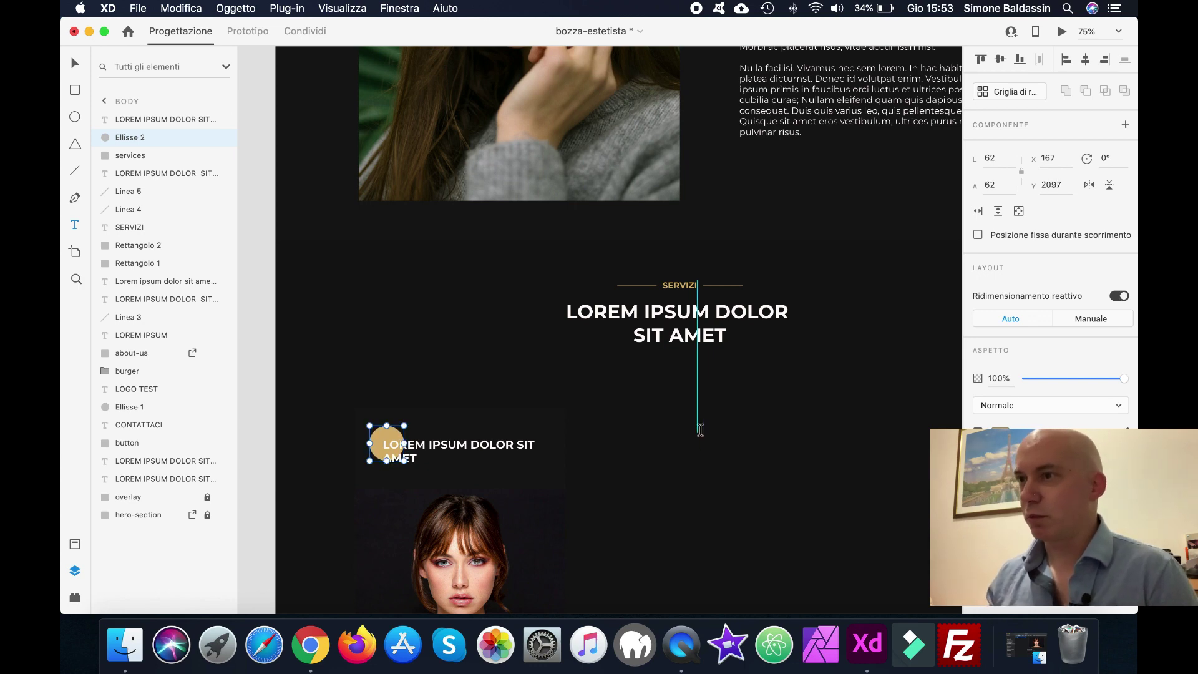
pyautogui.scroll(-3, 698, 431)
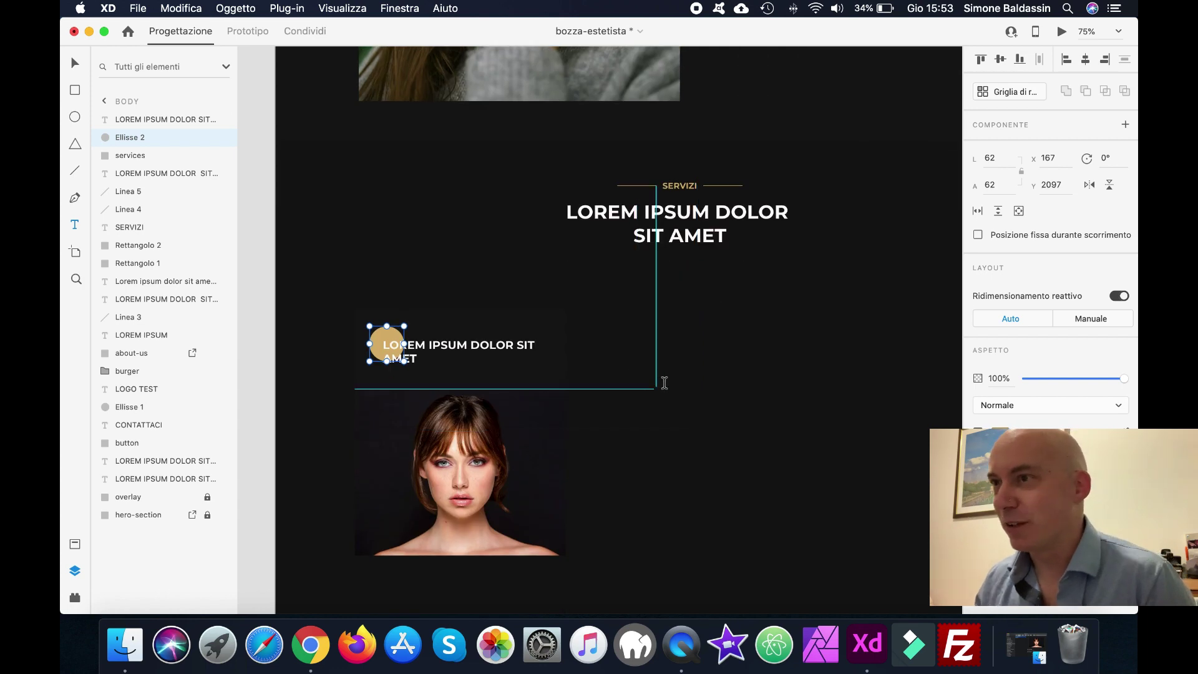
pyautogui.press('v')
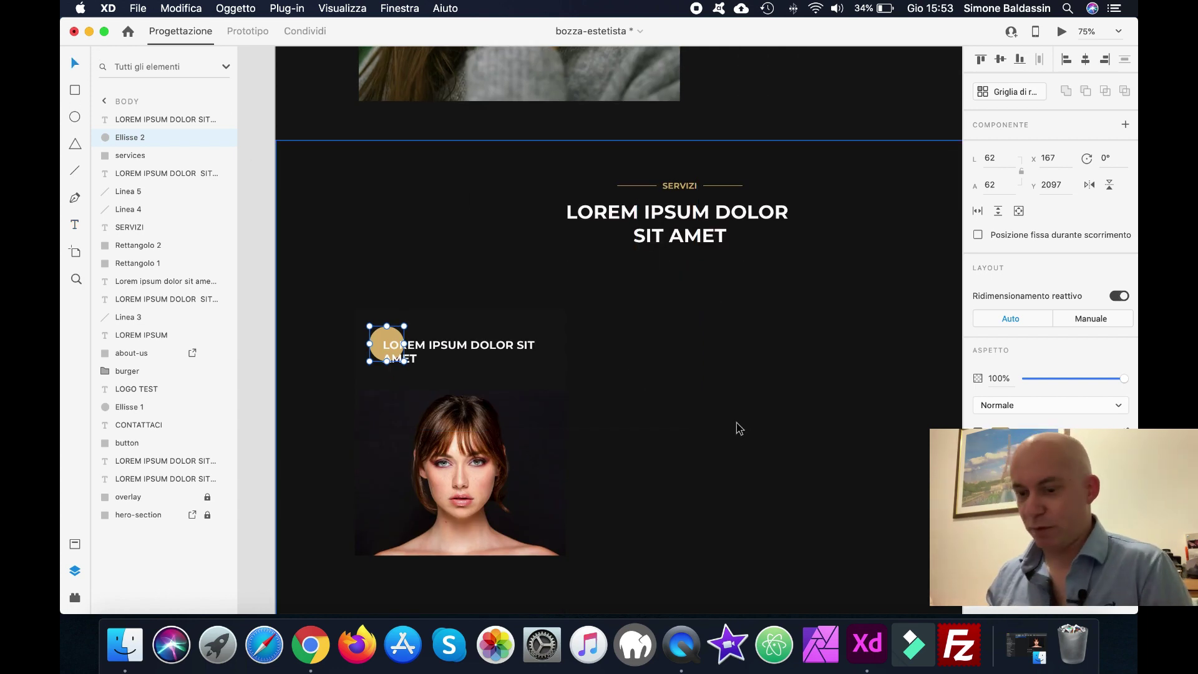
pyautogui.press('super+s')
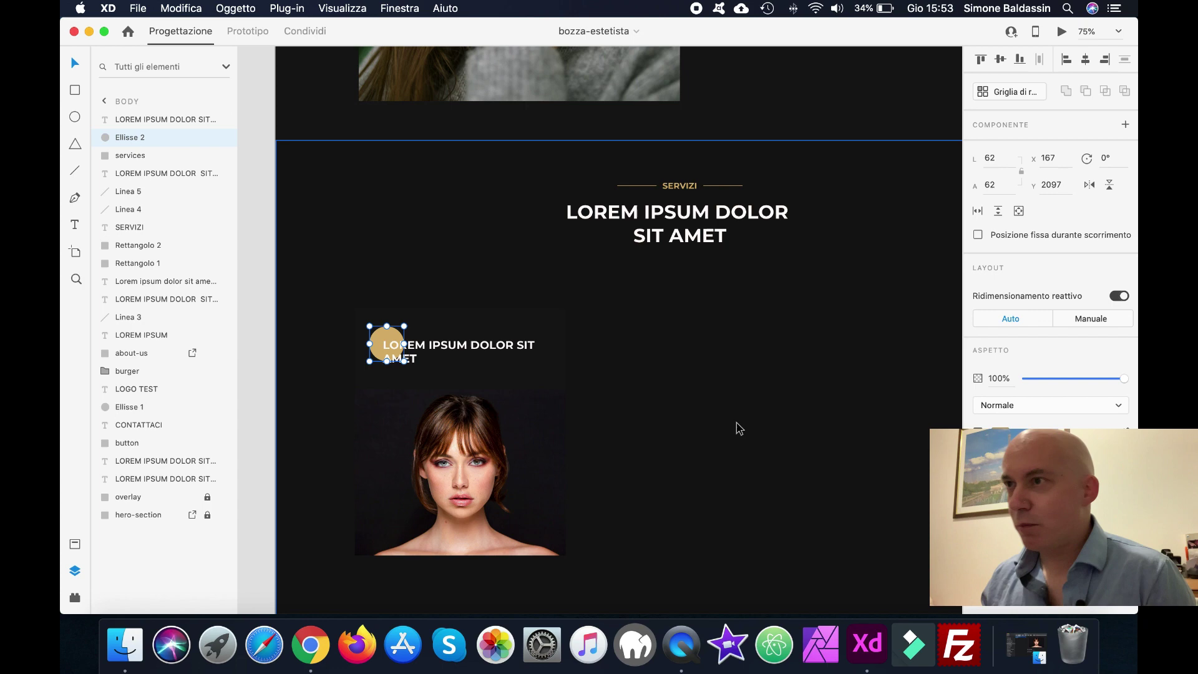
# Enable a shadow on the service card's background rectangle
pyautogui.click(560, 321)
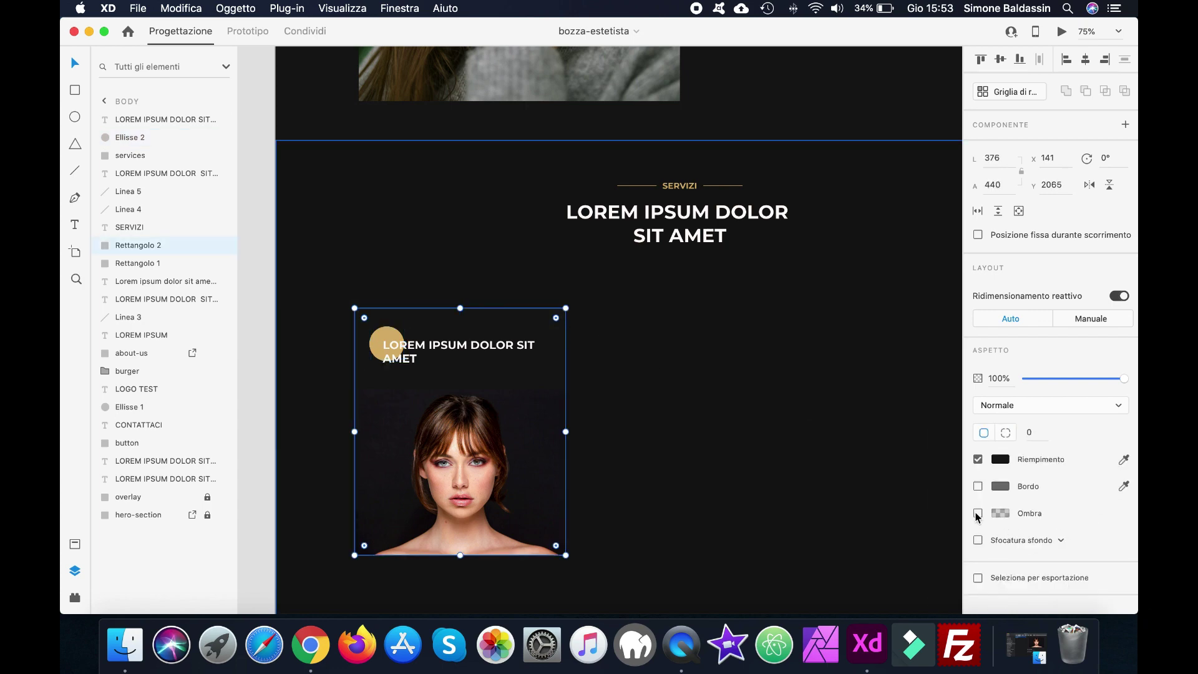
pyautogui.click(978, 514)
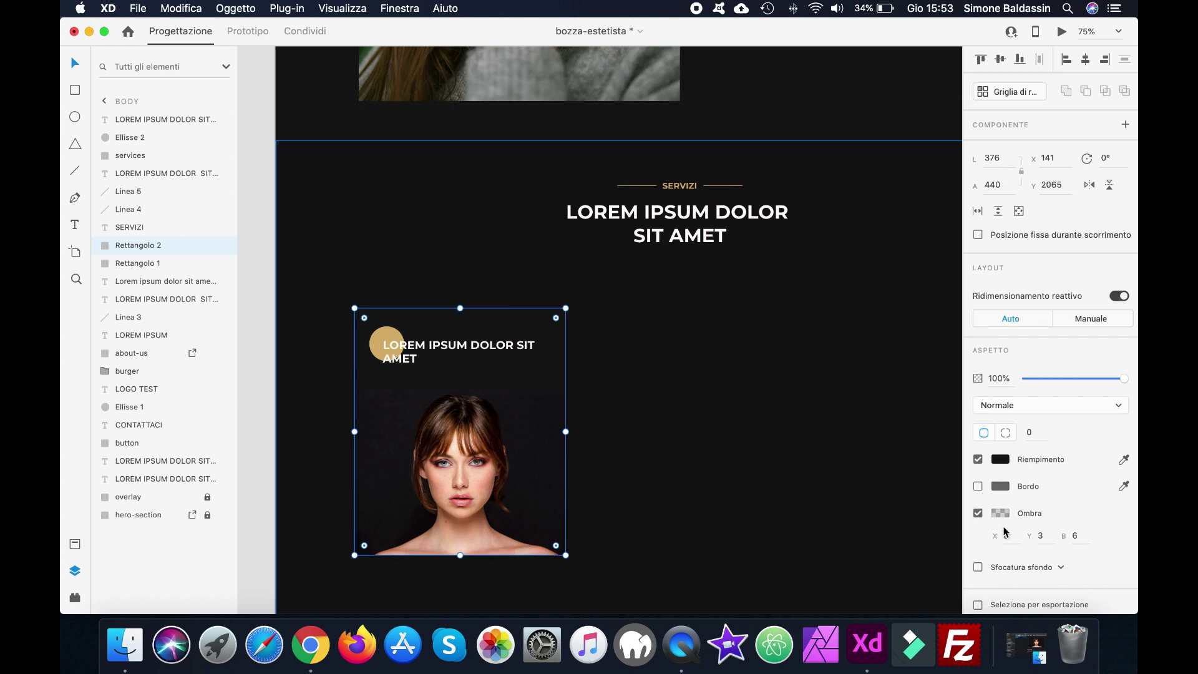
pyautogui.scroll(-1, 767, 487)
pyautogui.click(732, 469)
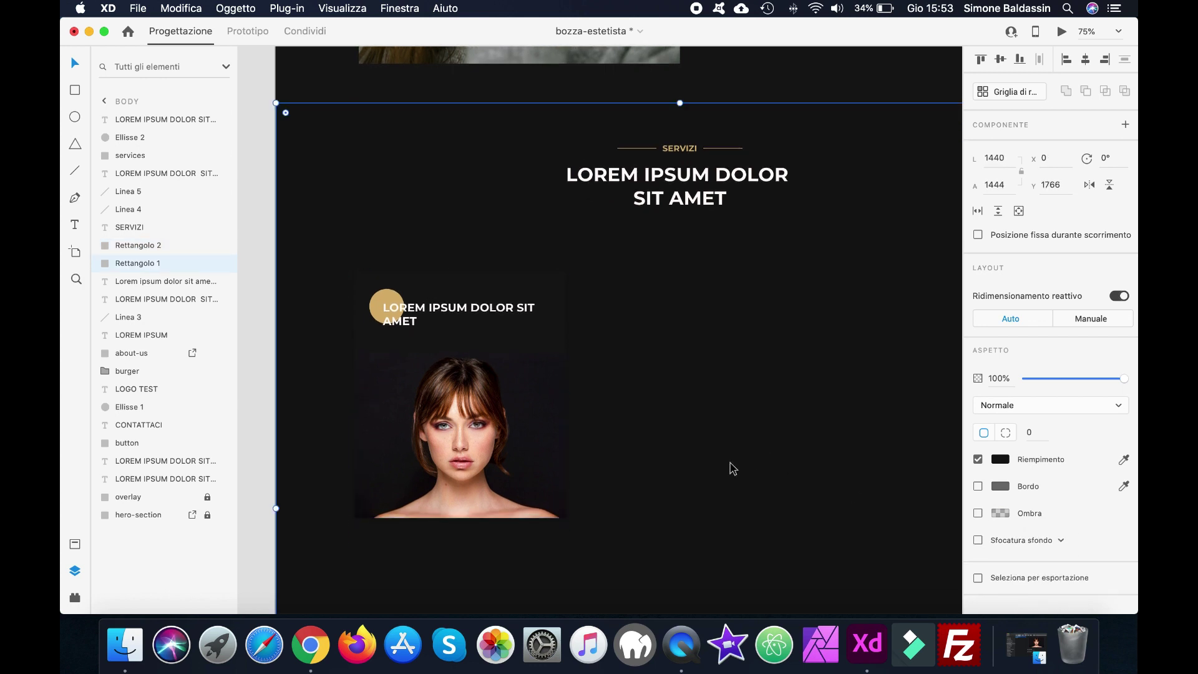
pyautogui.scroll(5, 733, 469)
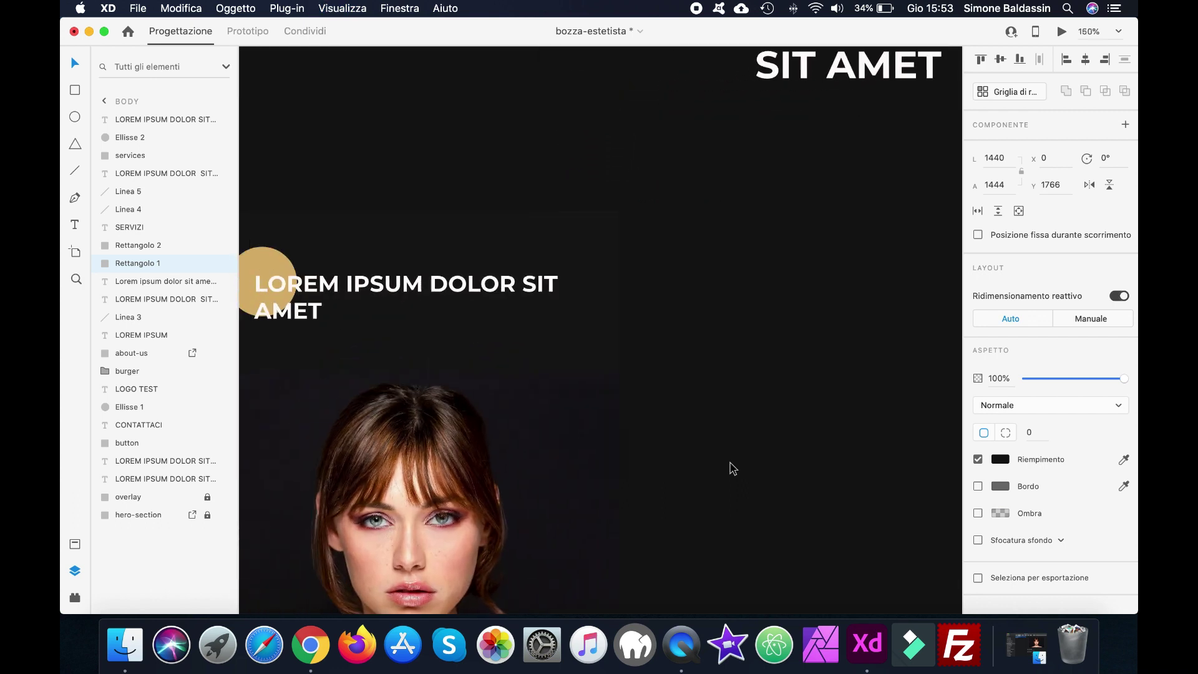
pyautogui.hscroll(-2, 733, 468)
pyautogui.scroll(-1, 733, 468)
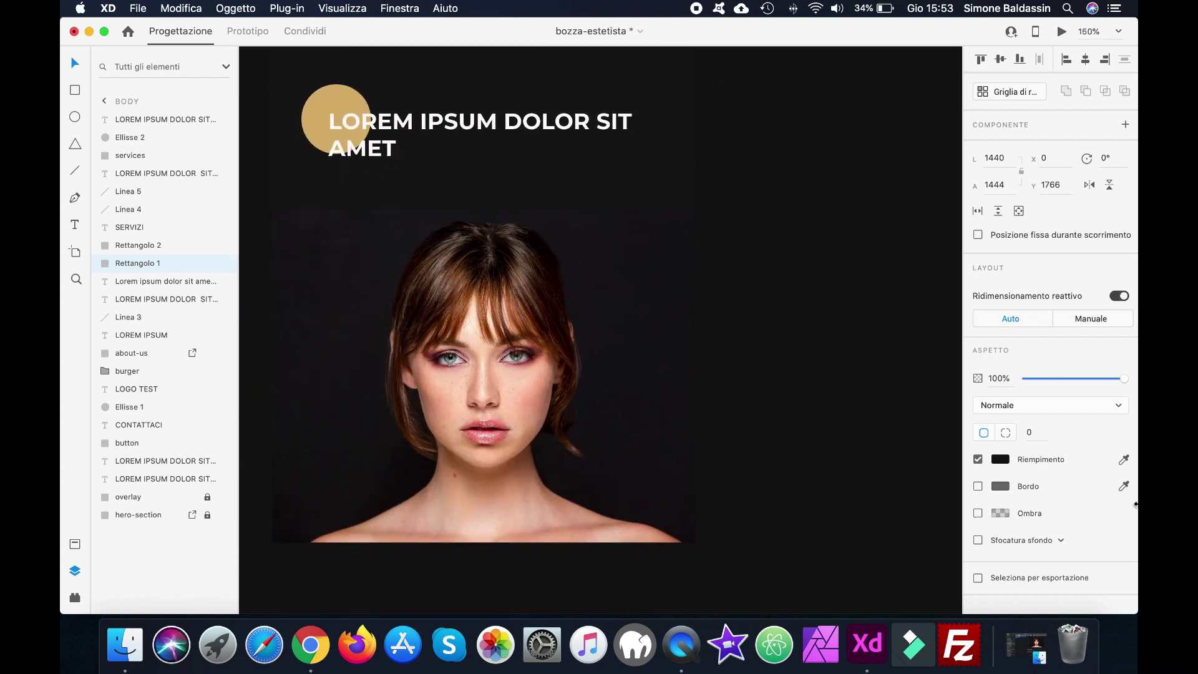
# Set the card background's shadow to a Y offset of 6 and a blur of 12
pyautogui.click(657, 177)
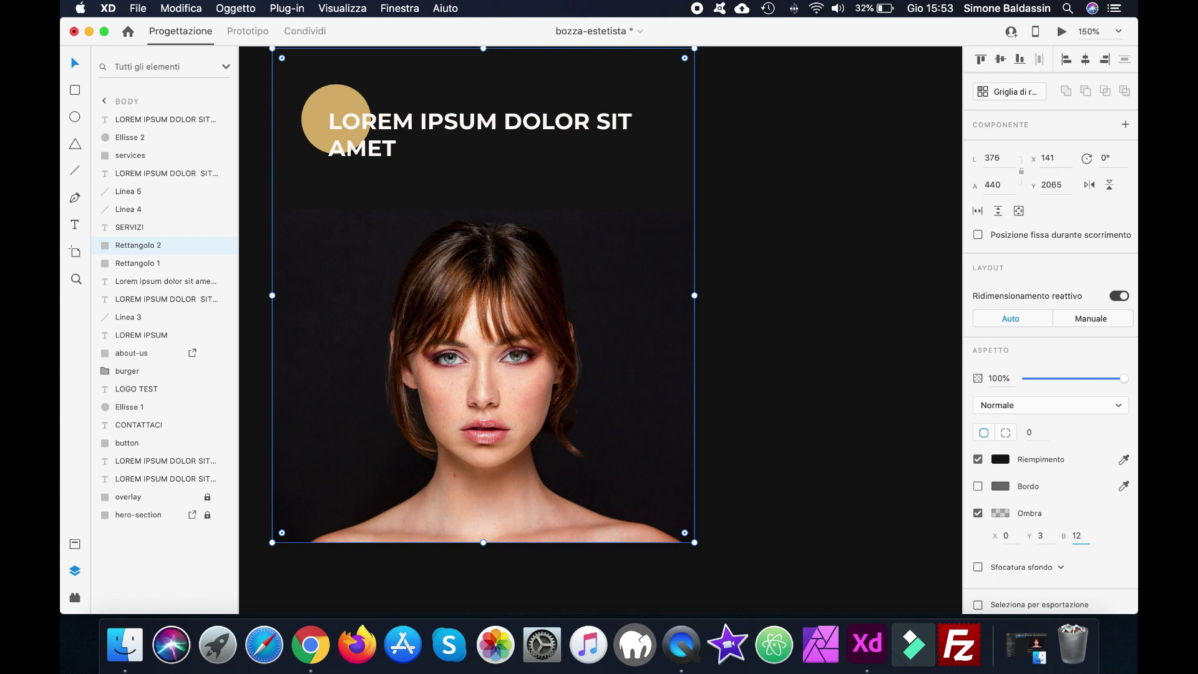
pyautogui.click(1040, 536)
pyautogui.write('6')
pyautogui.press('Tab')
pyautogui.click(773, 531)
pyautogui.hscroll(-5, 800, 520)
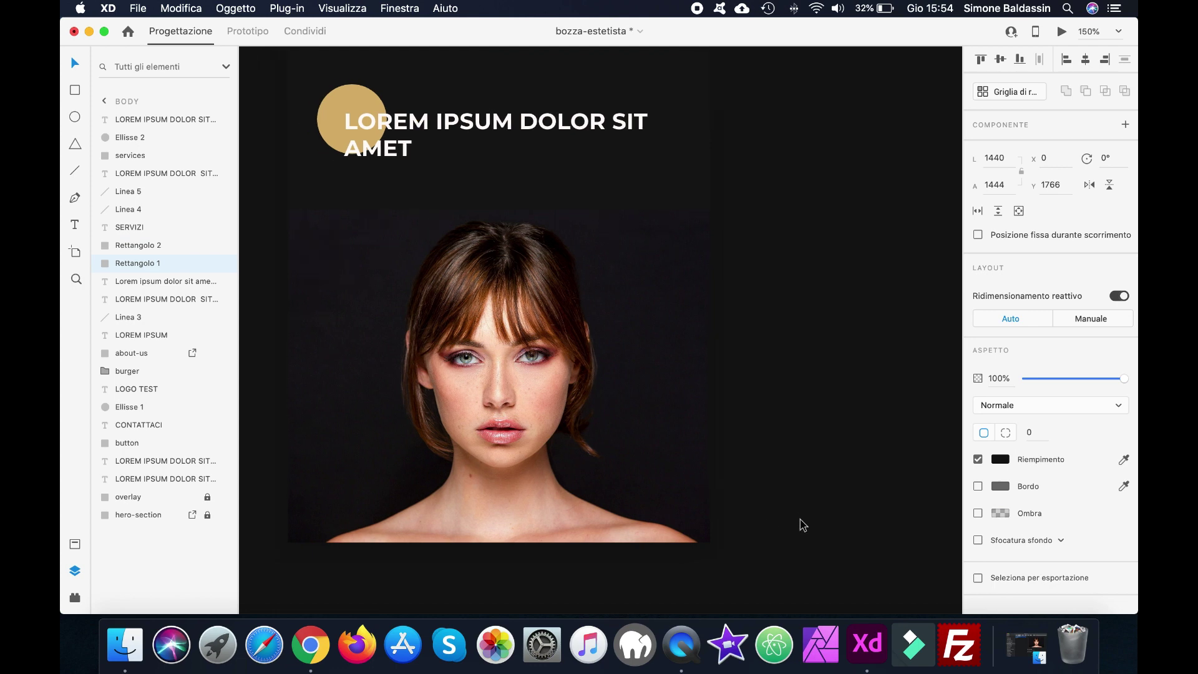
pyautogui.scroll(4, 788, 289)
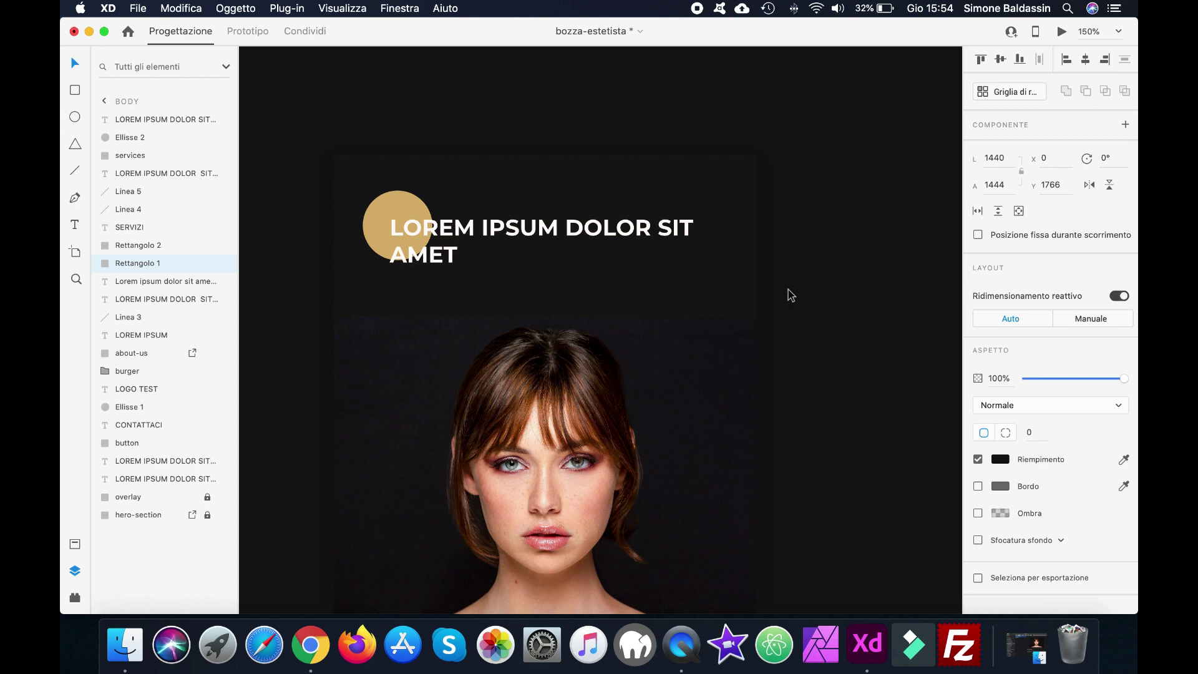
# Raise the opacity of the card background's black shadow (#000000) to 83%
pyautogui.click(705, 190)
pyautogui.scroll(-3, 709, 191)
pyautogui.scroll(-3, 709, 191)
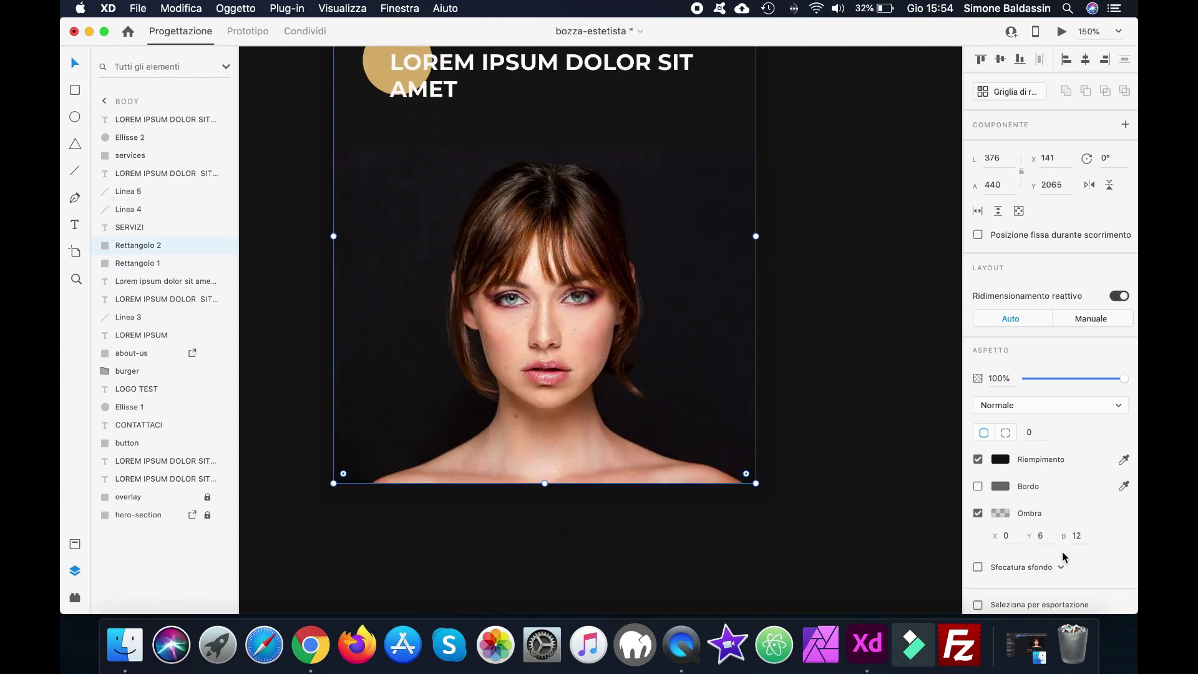
pyautogui.click(1001, 514)
pyautogui.moveTo(970, 529); pyautogui.dragTo(971, 450)
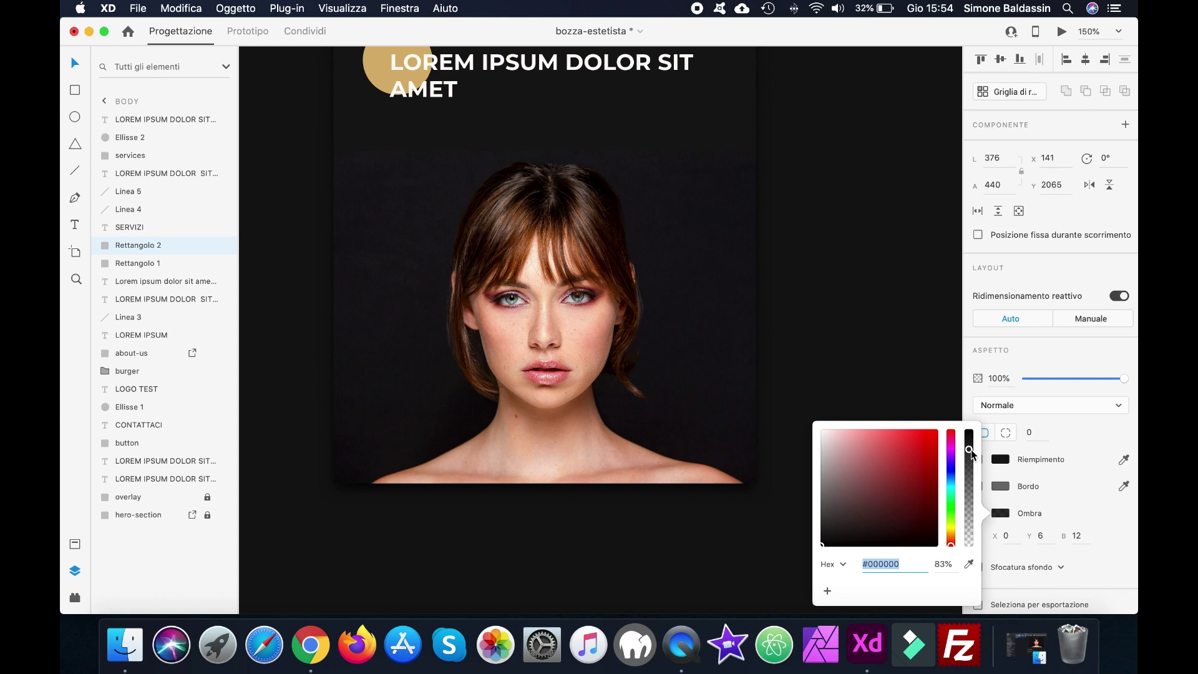
pyautogui.click(891, 344)
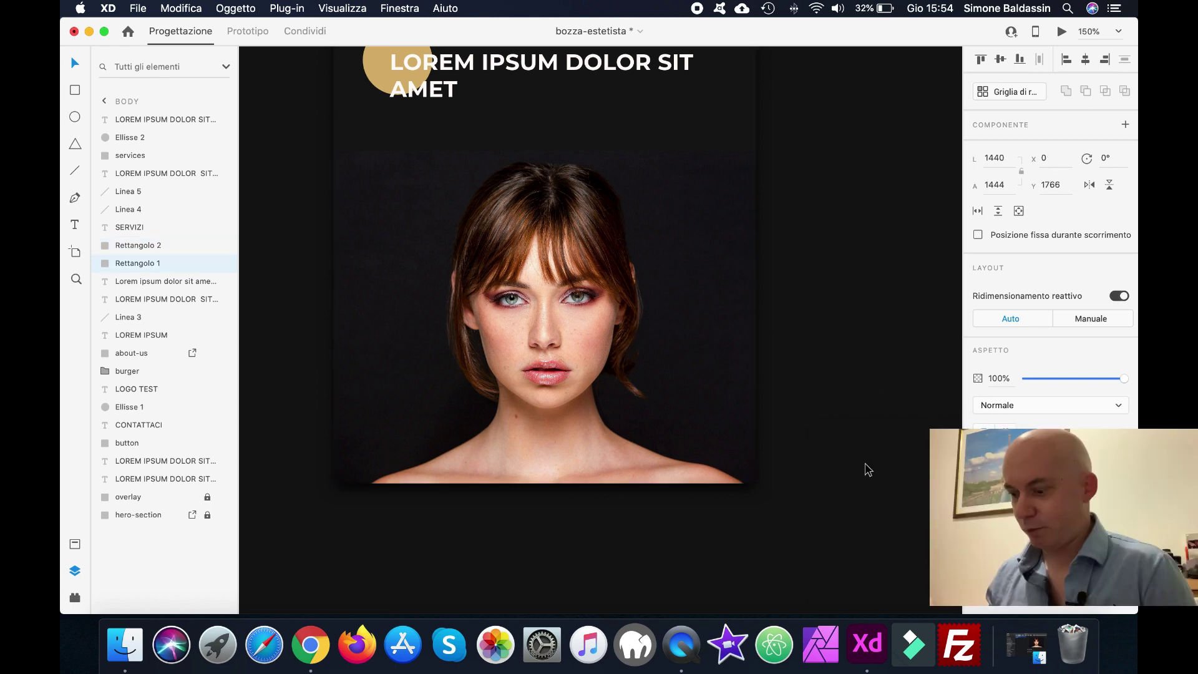
pyautogui.press('super+minus')
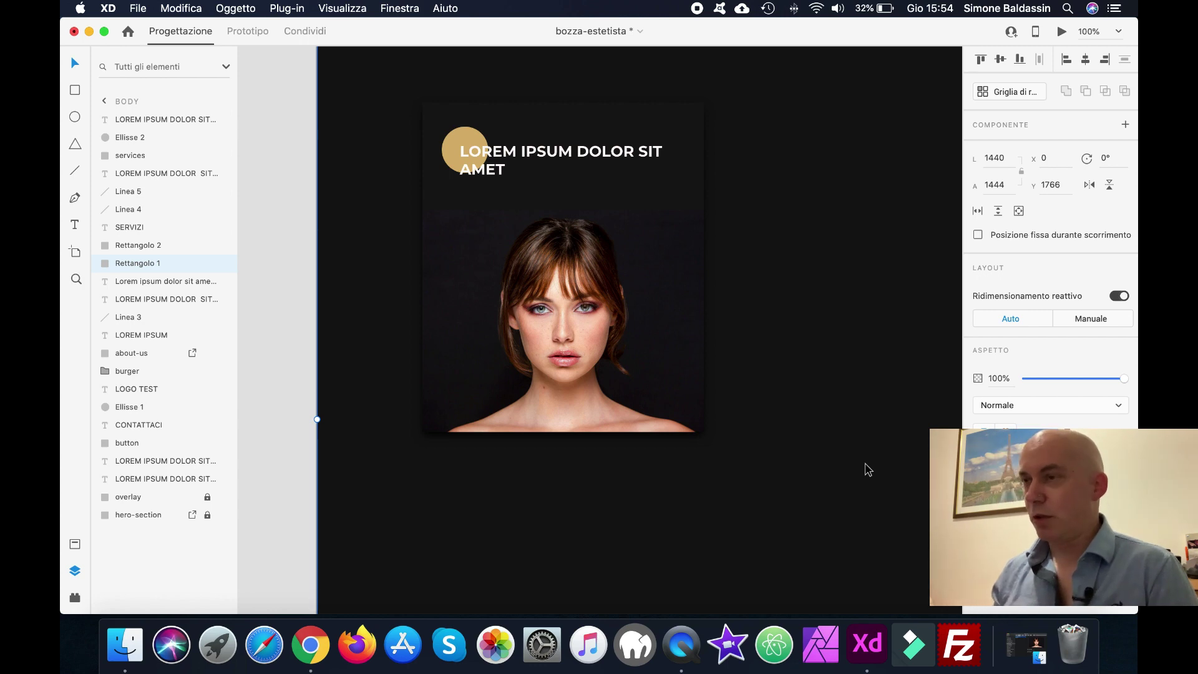
pyautogui.press('super+minus')
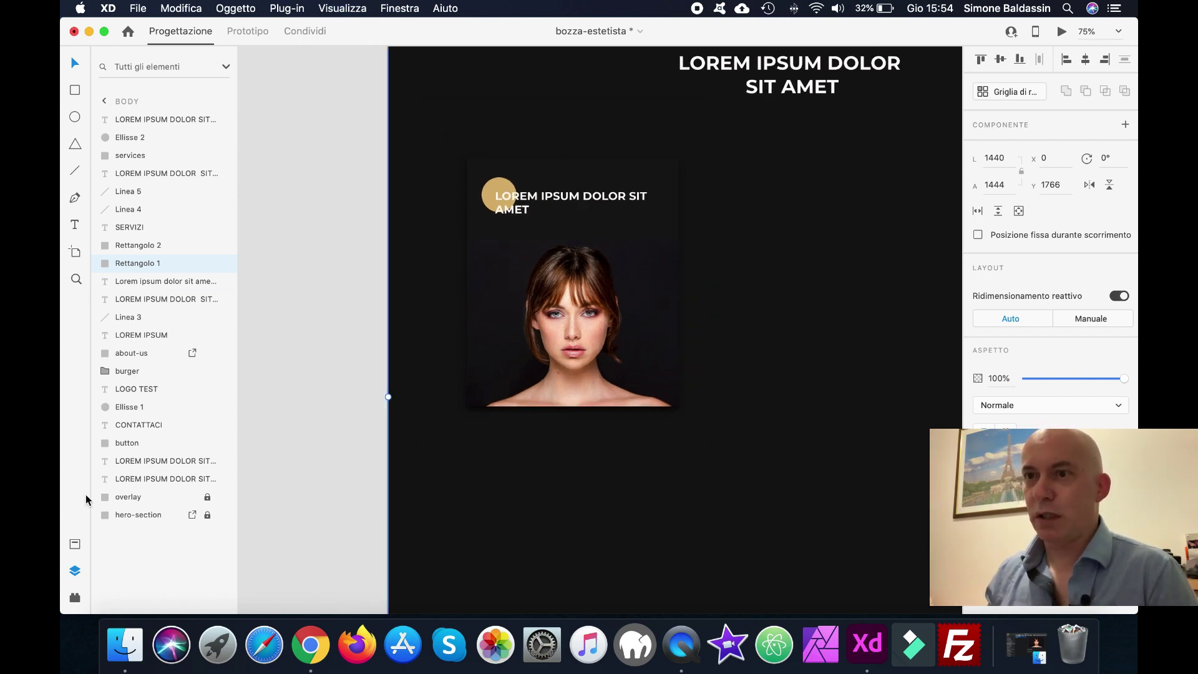
# Rename the section's background rectangle layer "servizi" and lock it
pyautogui.click(75, 543)
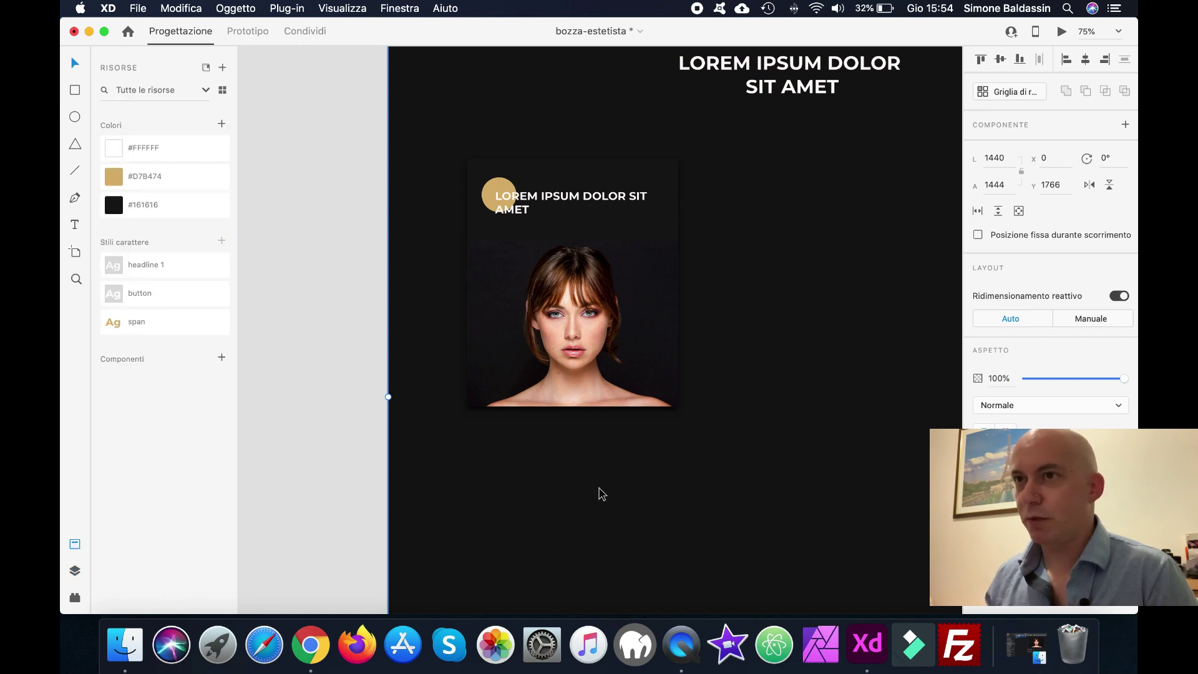
pyautogui.click(76, 571)
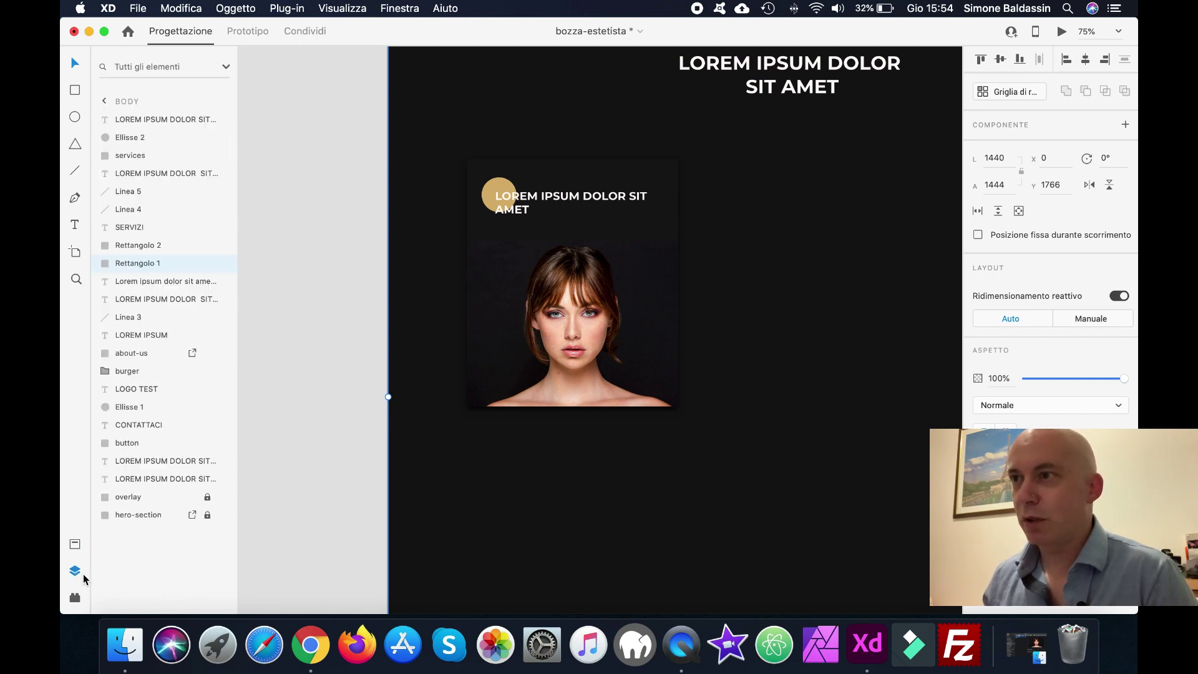
pyautogui.doubleClick(138, 264)
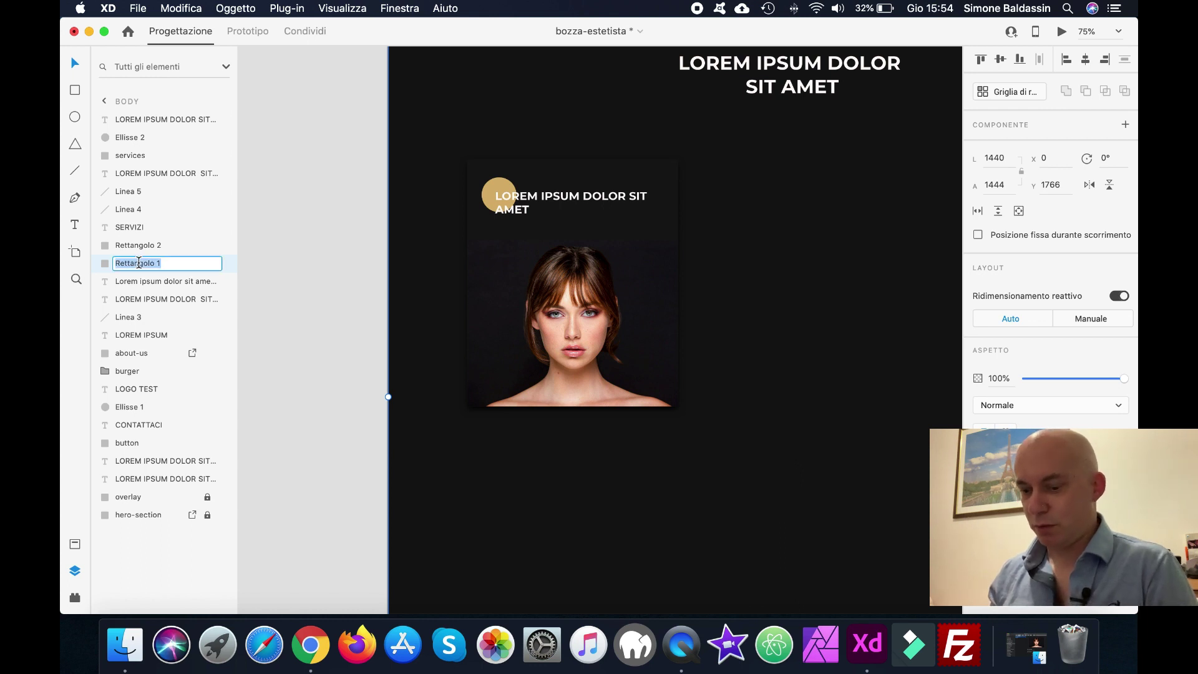
pyautogui.write('servizi')
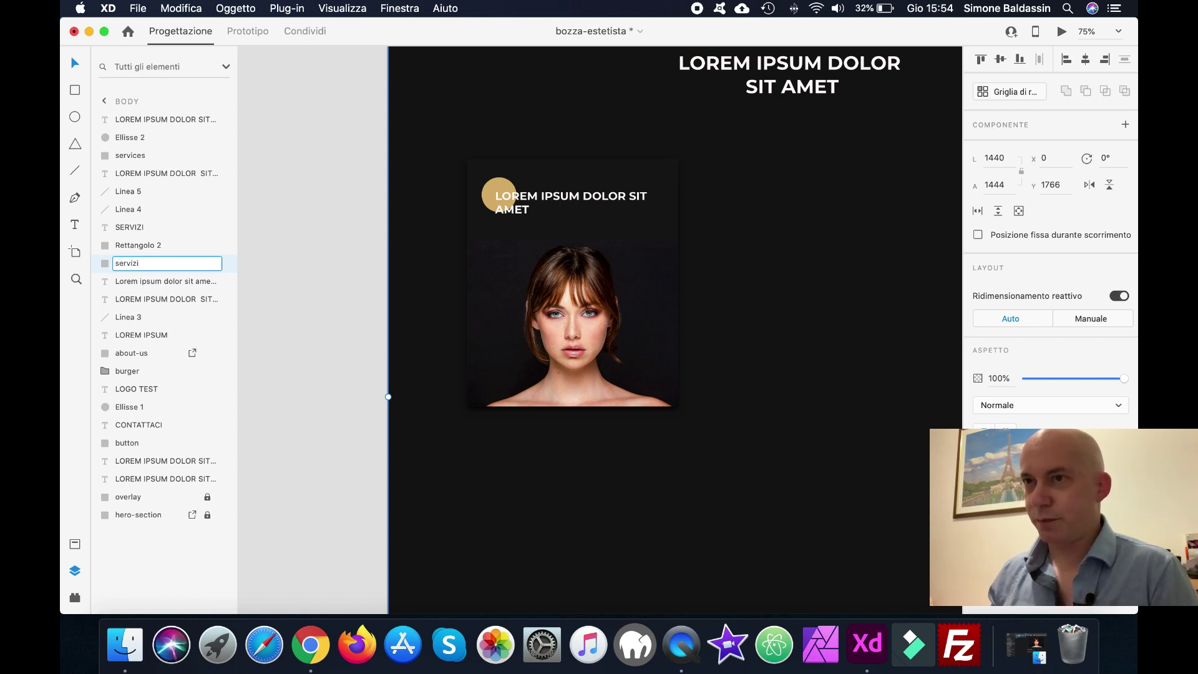
pyautogui.press('Return')
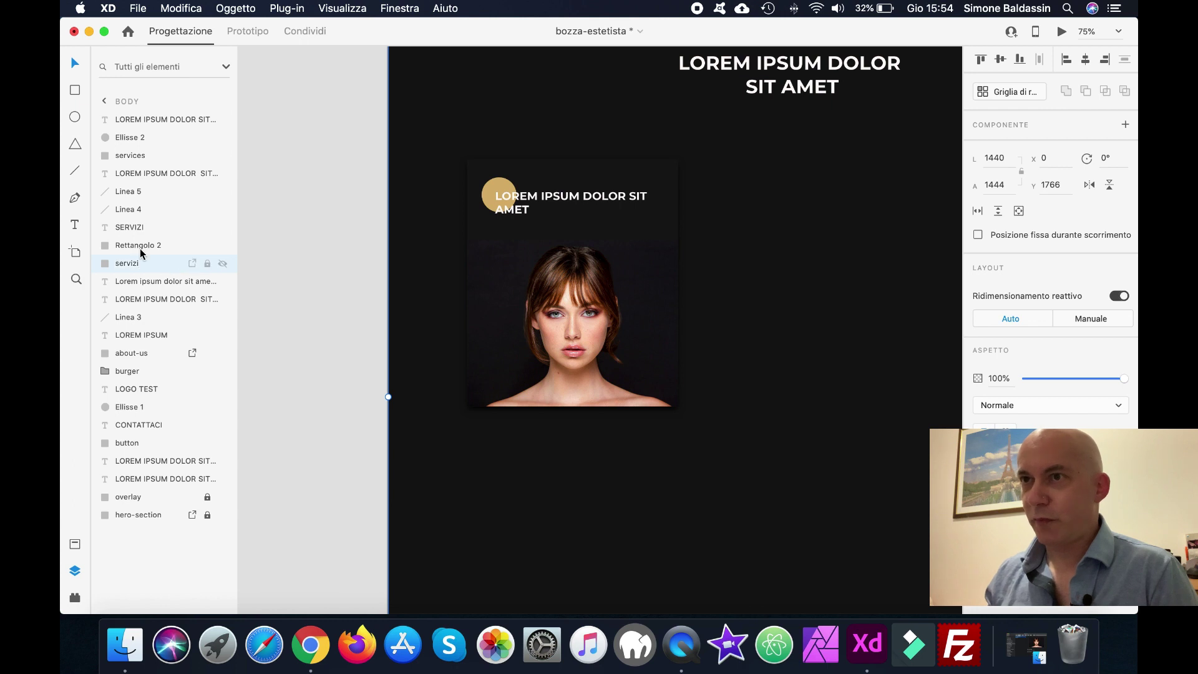
pyautogui.click(208, 266)
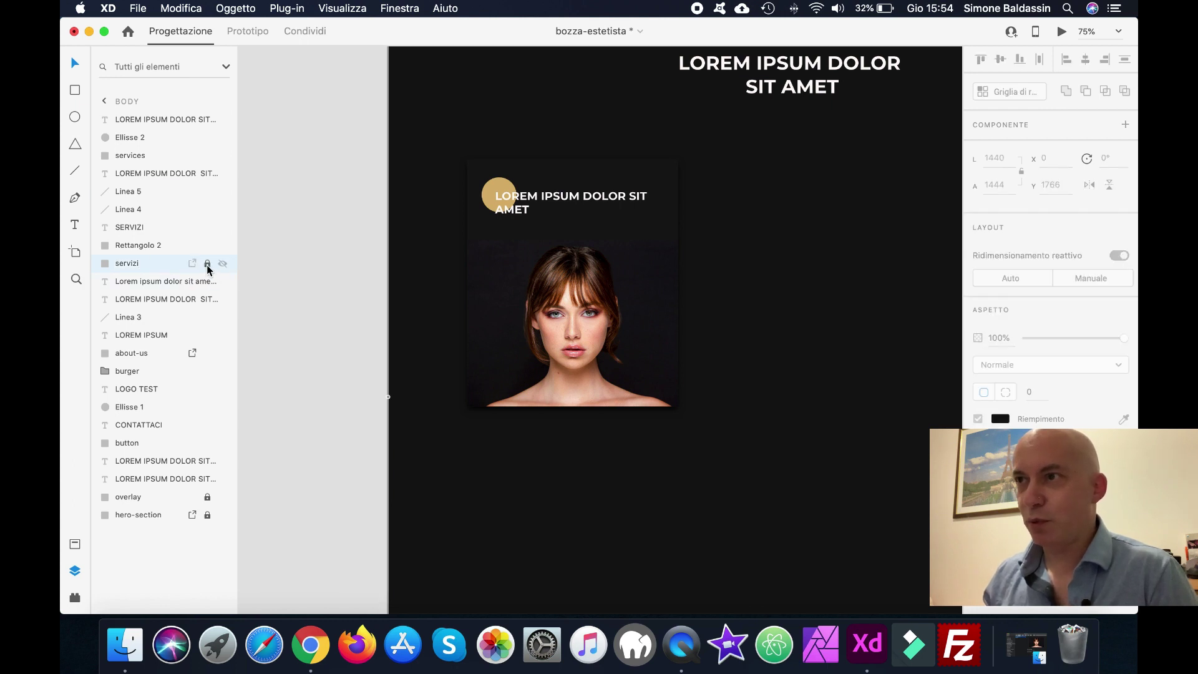
# Rename the service card's background rectangle layer "card"
pyautogui.click(156, 246)
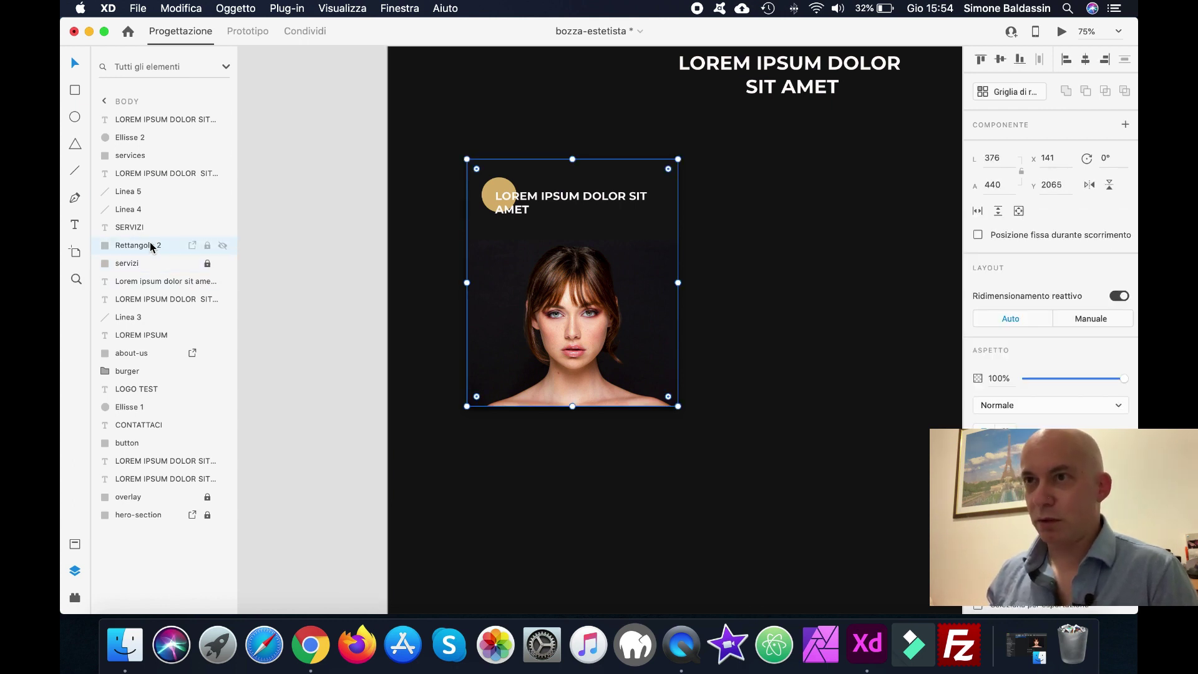
pyautogui.doubleClick(151, 246)
pyautogui.write('card')
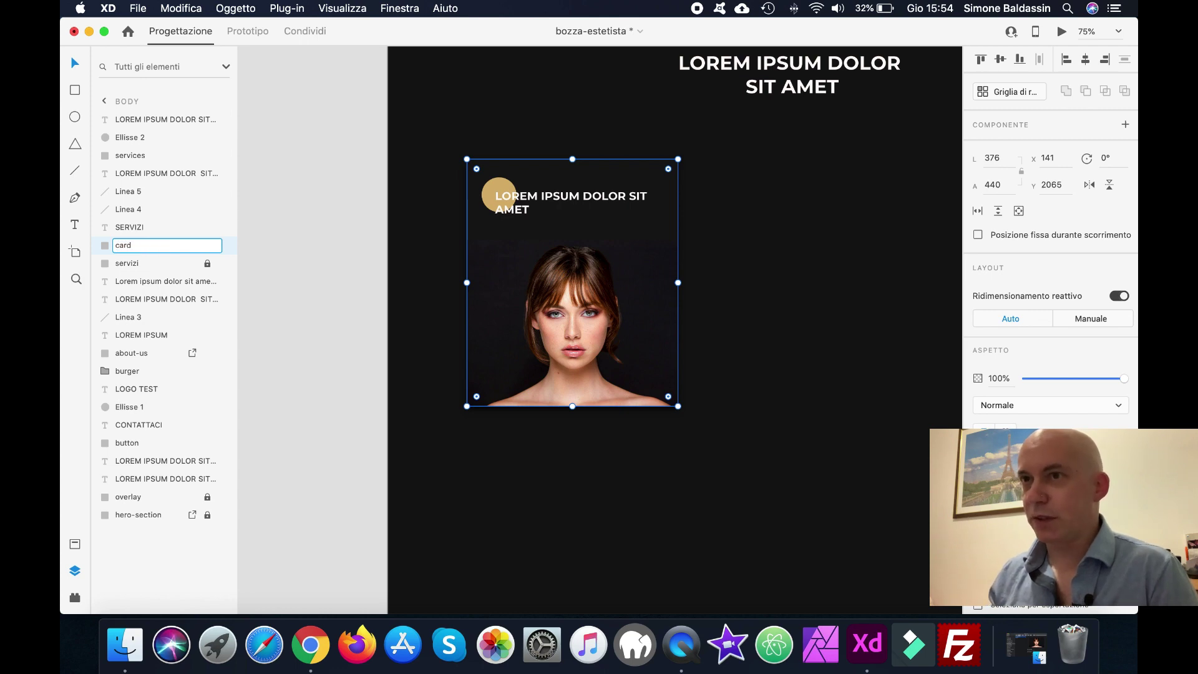
pyautogui.press('Return')
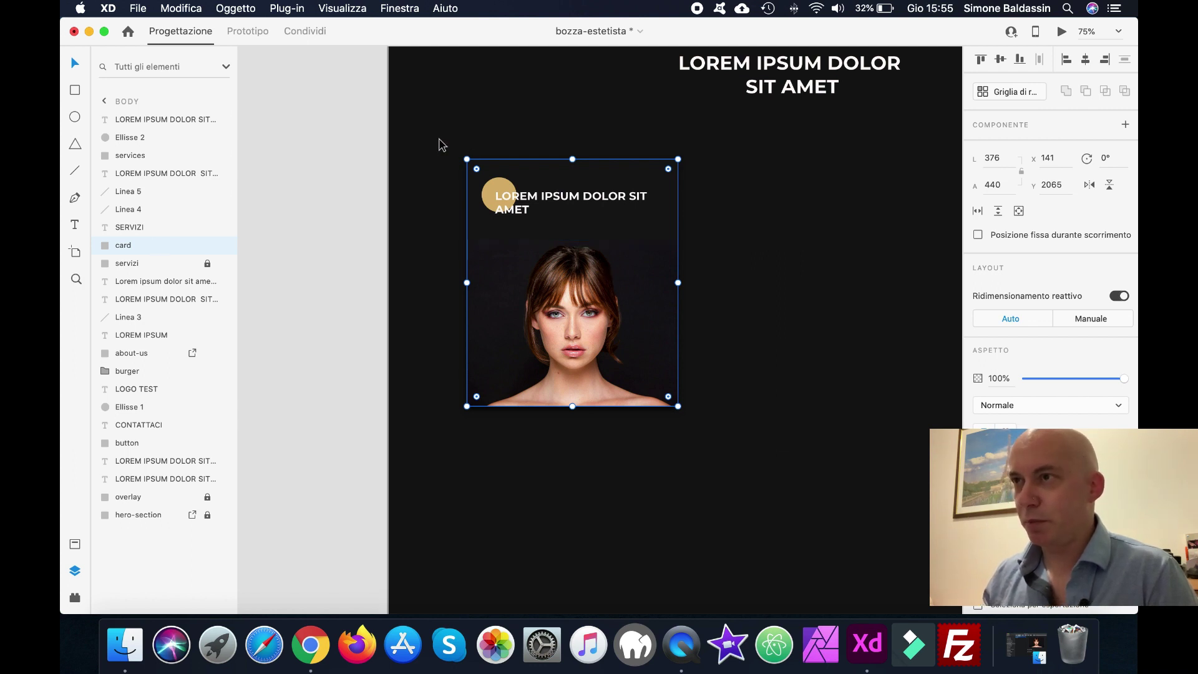
# Turn the card's background, photo, circle and title together into a repeat grid and show the artboard's layout grid
pyautogui.moveTo(441, 143); pyautogui.dragTo(717, 430)
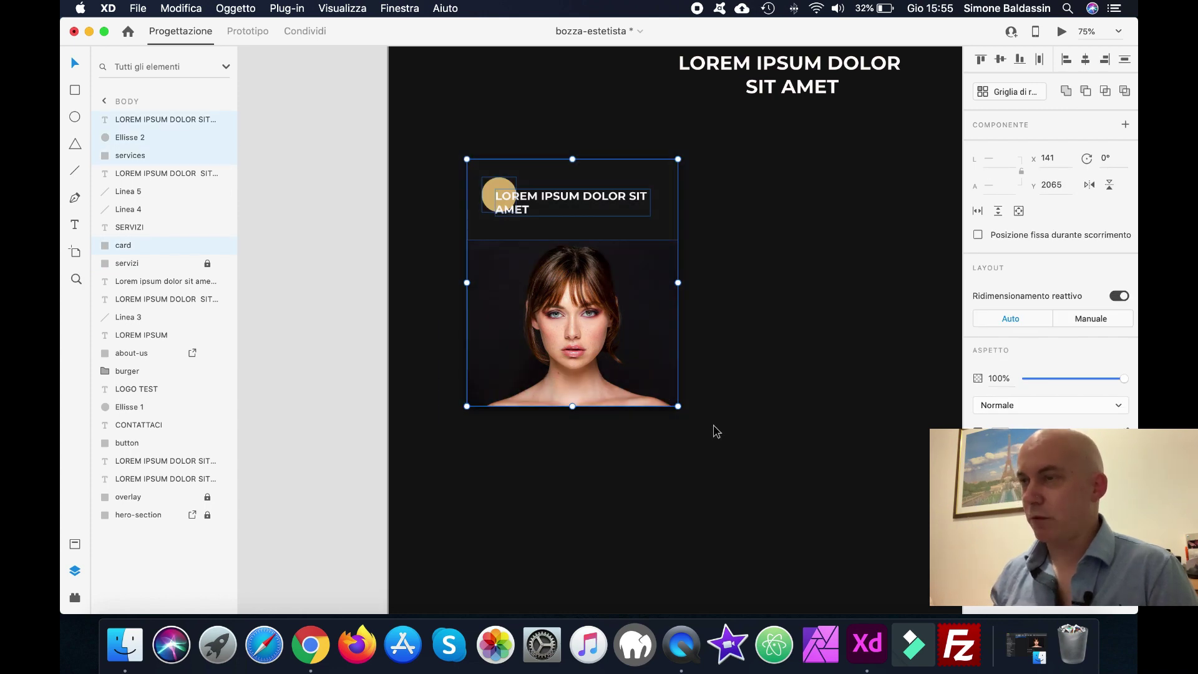
pyautogui.press('super+minus')
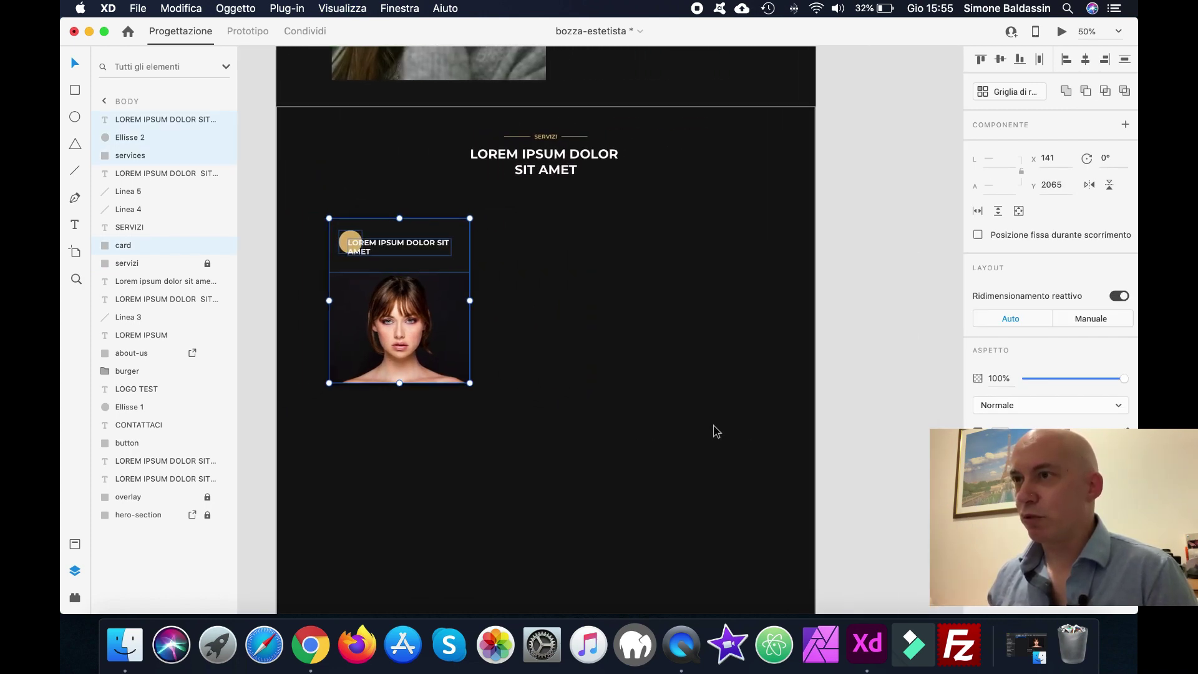
pyautogui.click(1015, 92)
pyautogui.press('super+shift+apostrophe')
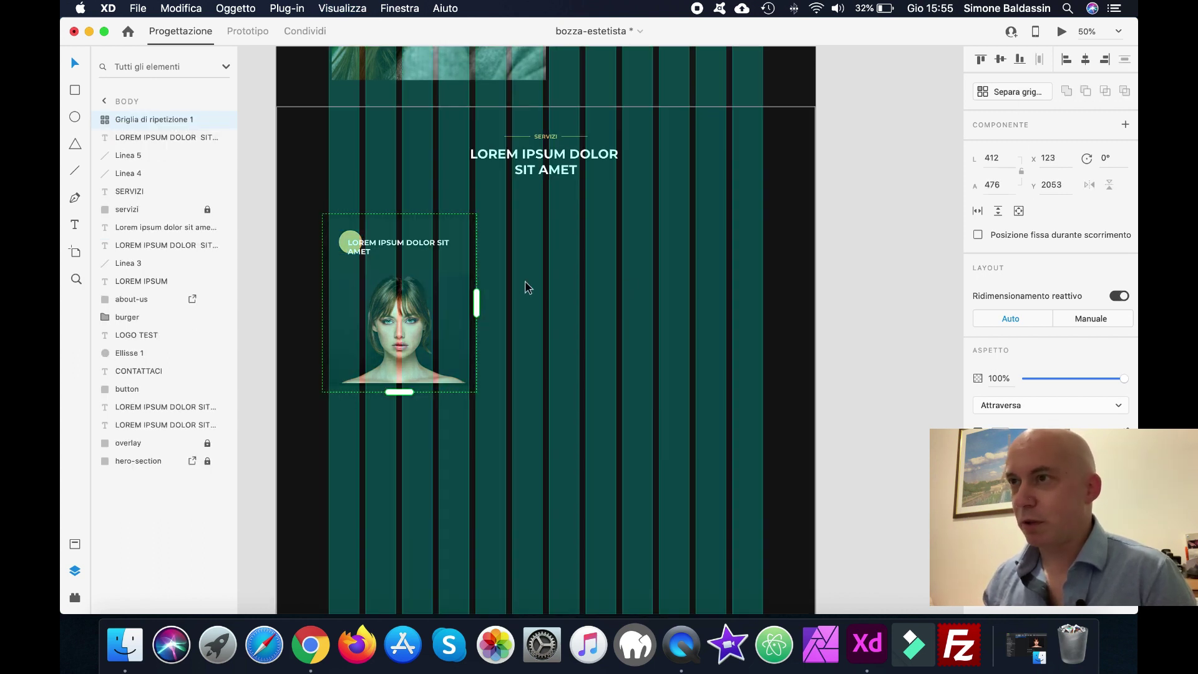
# Extend the repeat grid horizontally to three cards and tighten the gaps to fit the layout columns, about 1181 wide overall
pyautogui.moveTo(476, 298); pyautogui.dragTo(795, 300)
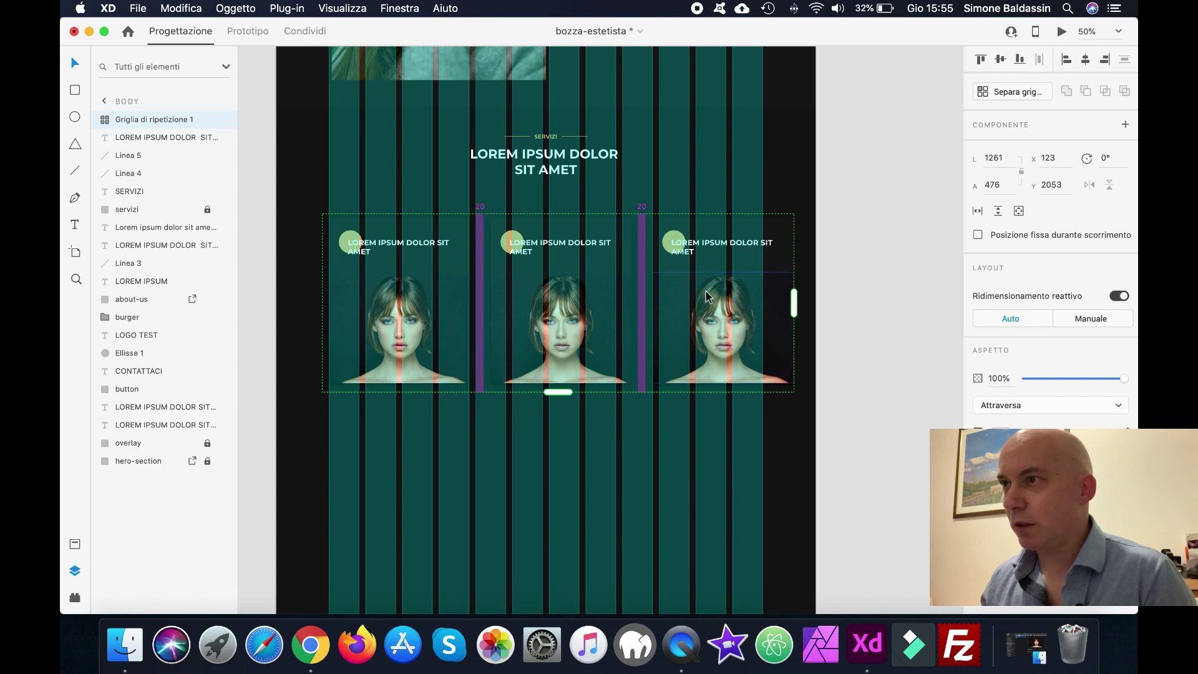
pyautogui.moveTo(645, 291); pyautogui.dragTo(617, 296)
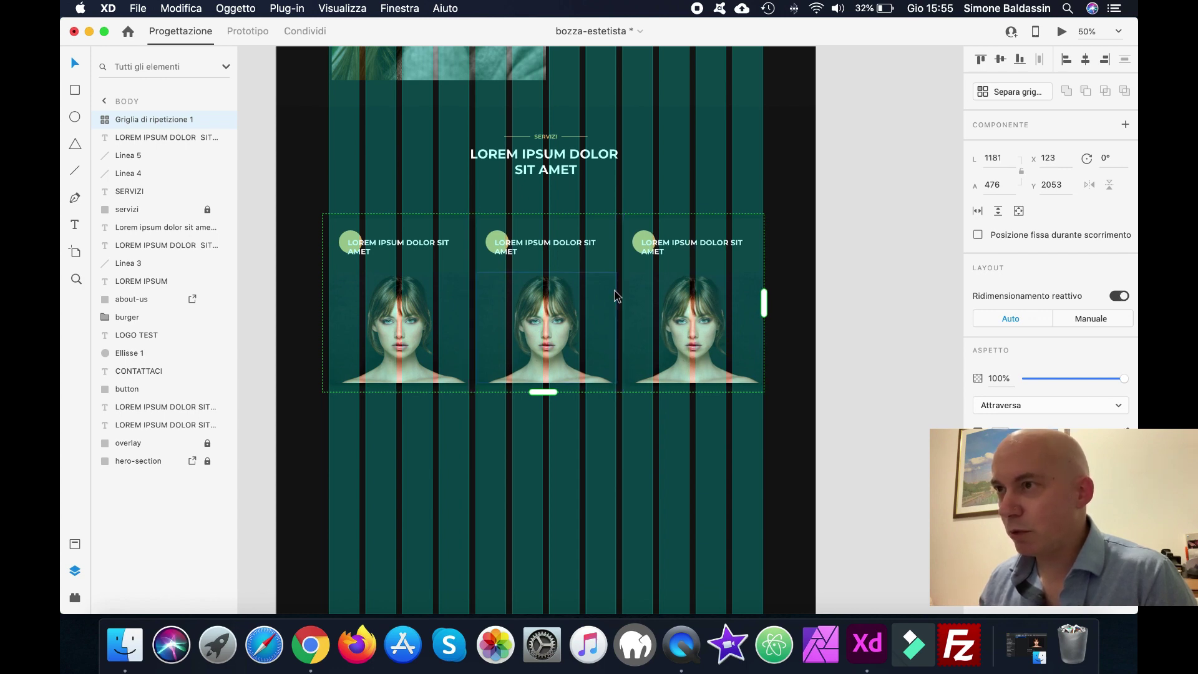
pyautogui.scroll(-4, 605, 293)
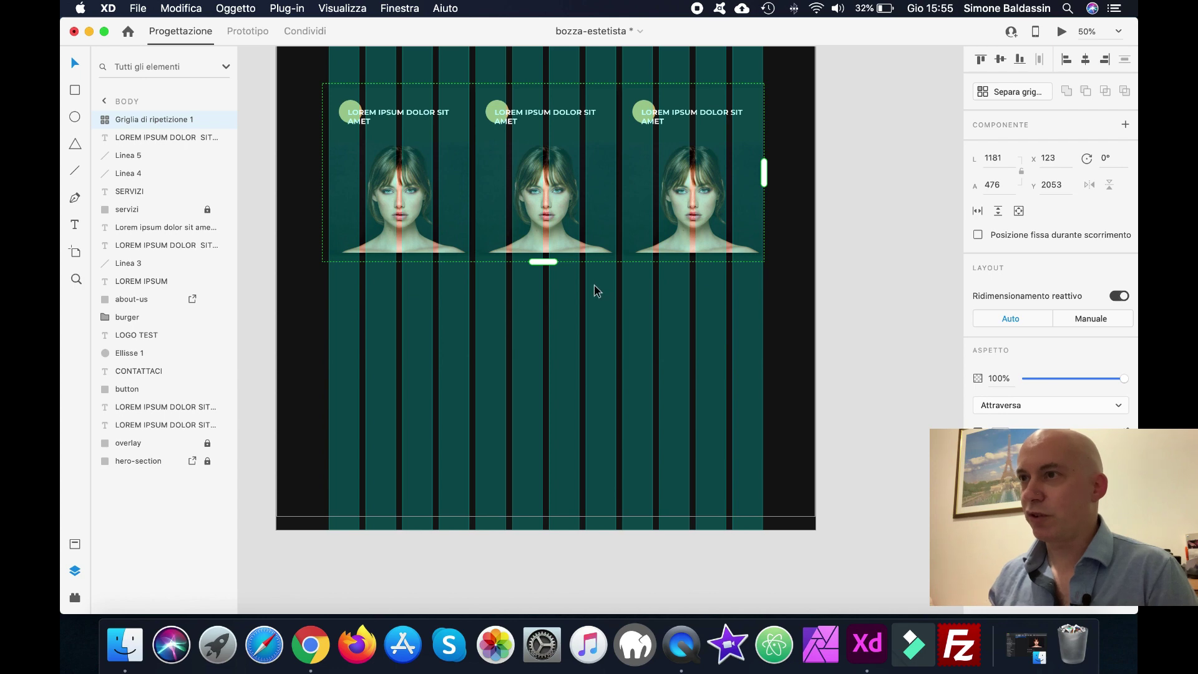
# Extend the repeat grid downward to two rows of cards, widen the row gap to about 1080 overall height, and hide the layout grid
pyautogui.moveTo(543, 262); pyautogui.dragTo(541, 463)
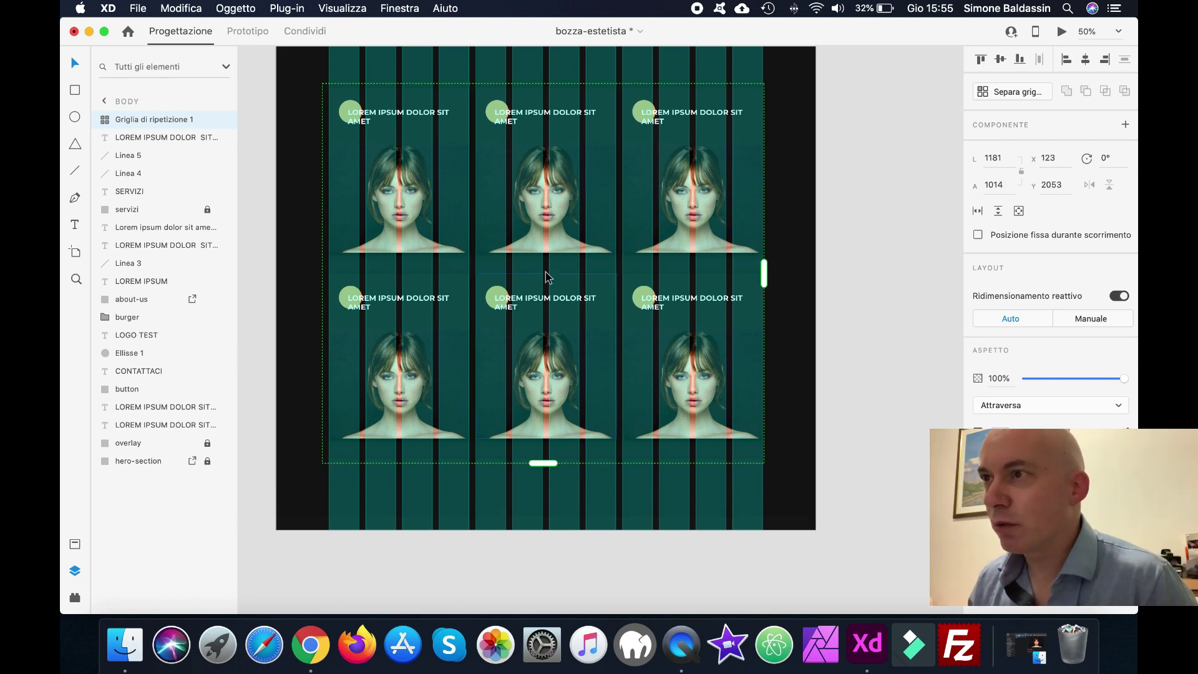
pyautogui.moveTo(545, 259); pyautogui.dragTo(546, 276)
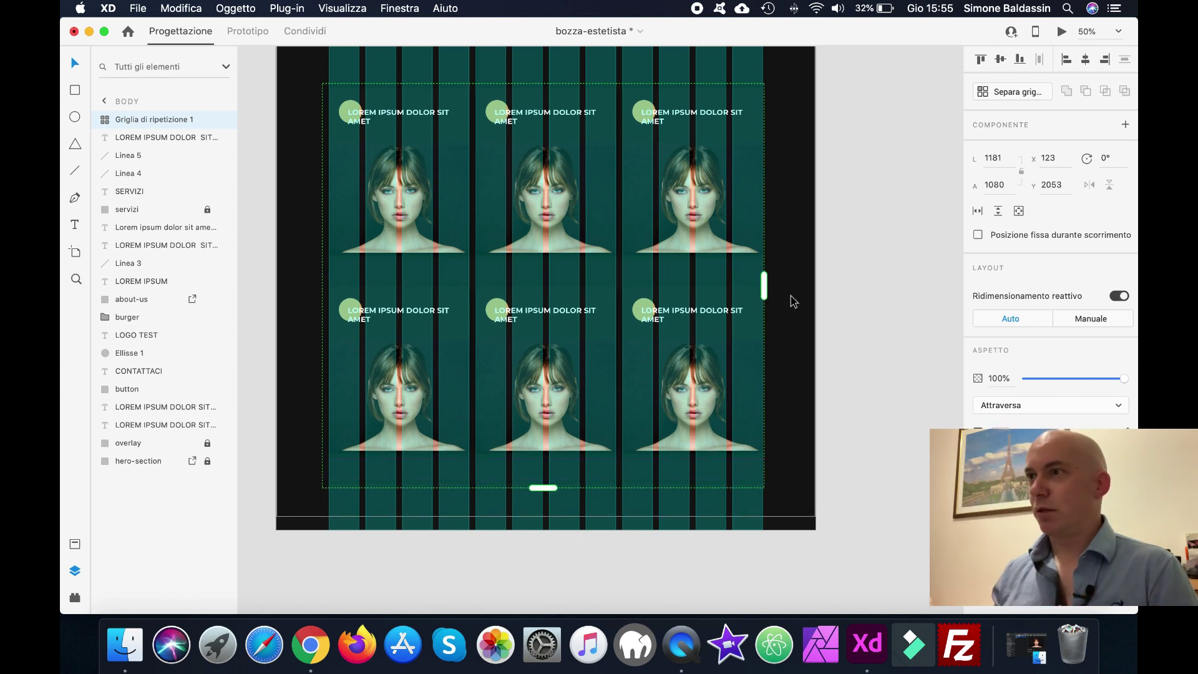
pyautogui.click(845, 296)
pyautogui.press('super+shift+apostrophe')
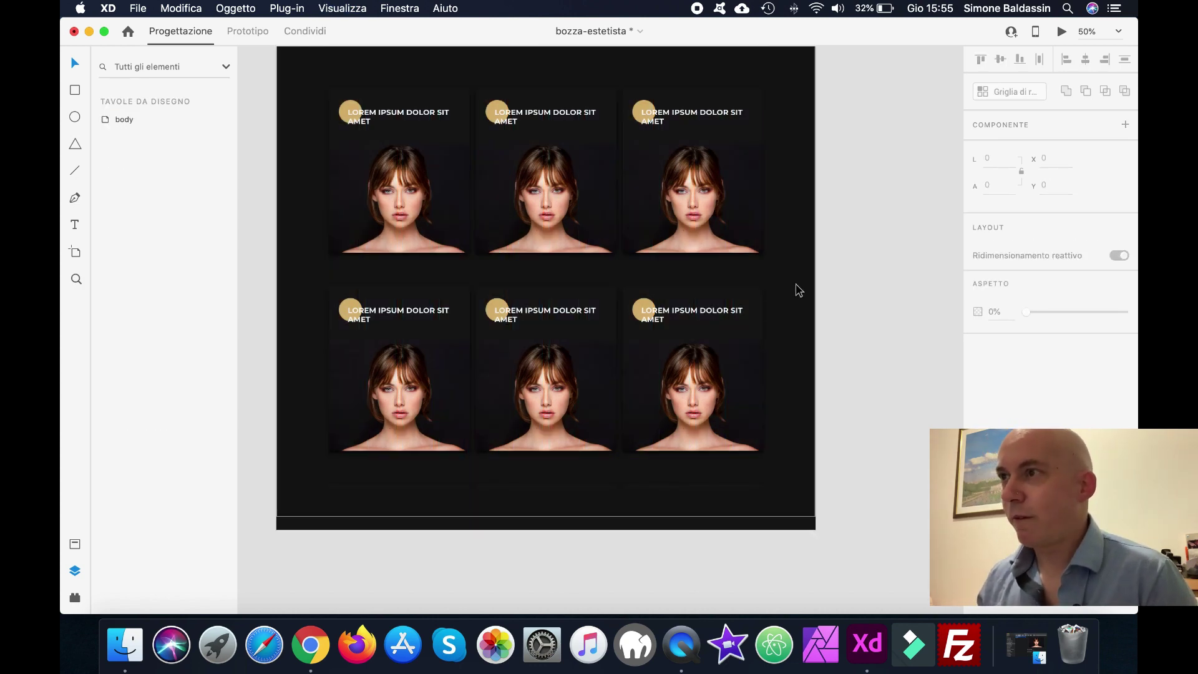
# Tighten the gap between the two card rows to about 1024 overall grid height and save the document
pyautogui.scroll(5, 796, 289)
pyautogui.scroll(-5, 799, 290)
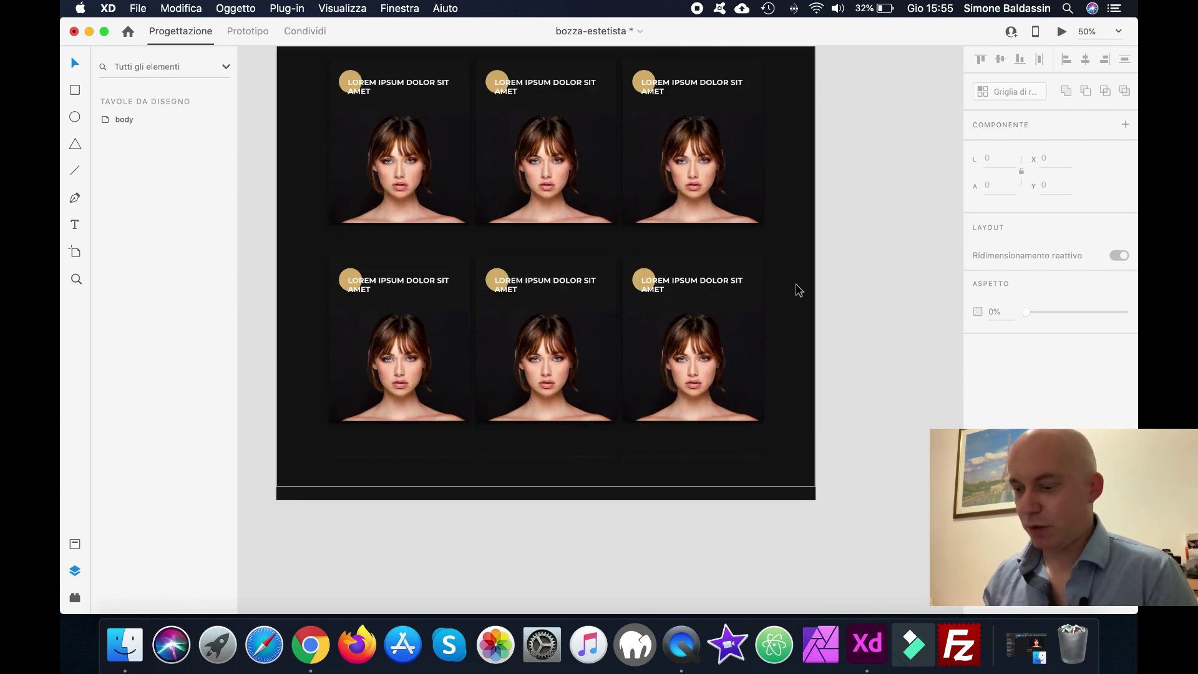
pyautogui.click(571, 257)
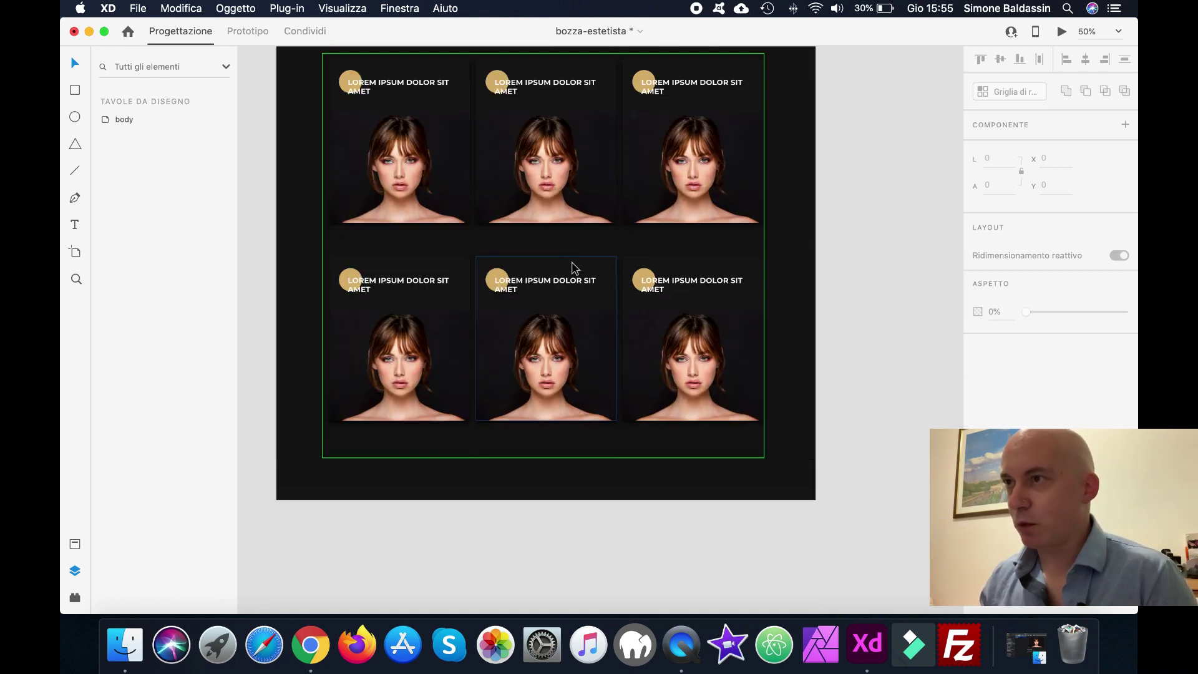
pyautogui.click(578, 262)
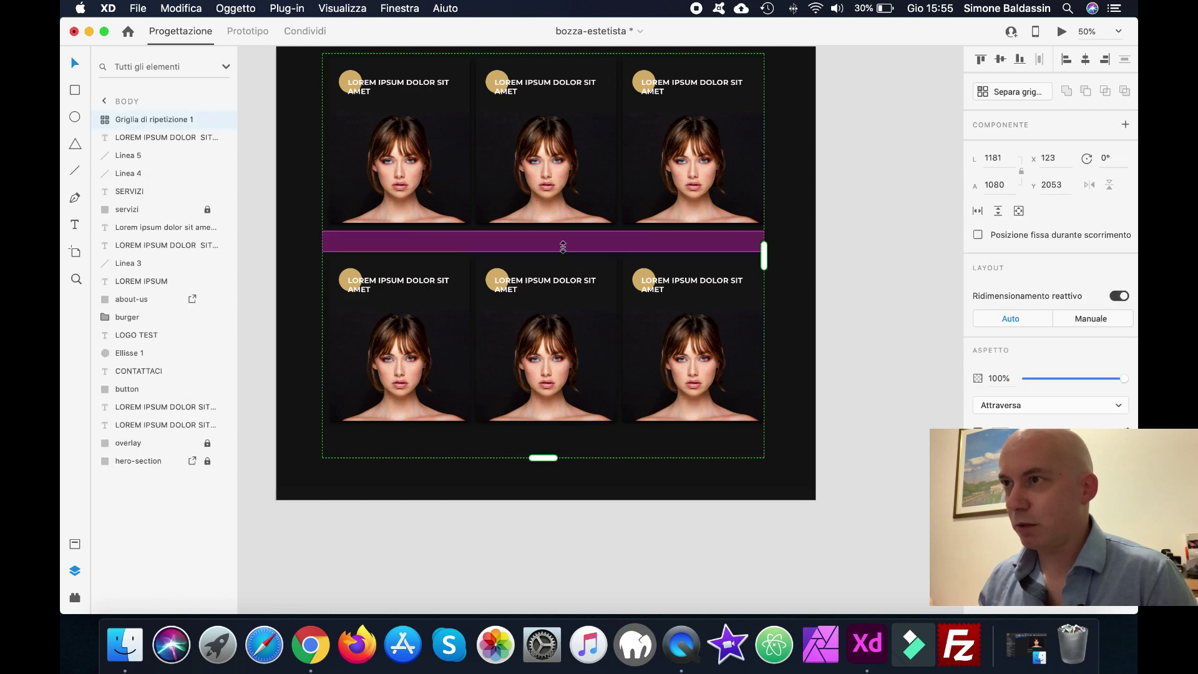
pyautogui.moveTo(562, 247); pyautogui.dragTo(564, 236)
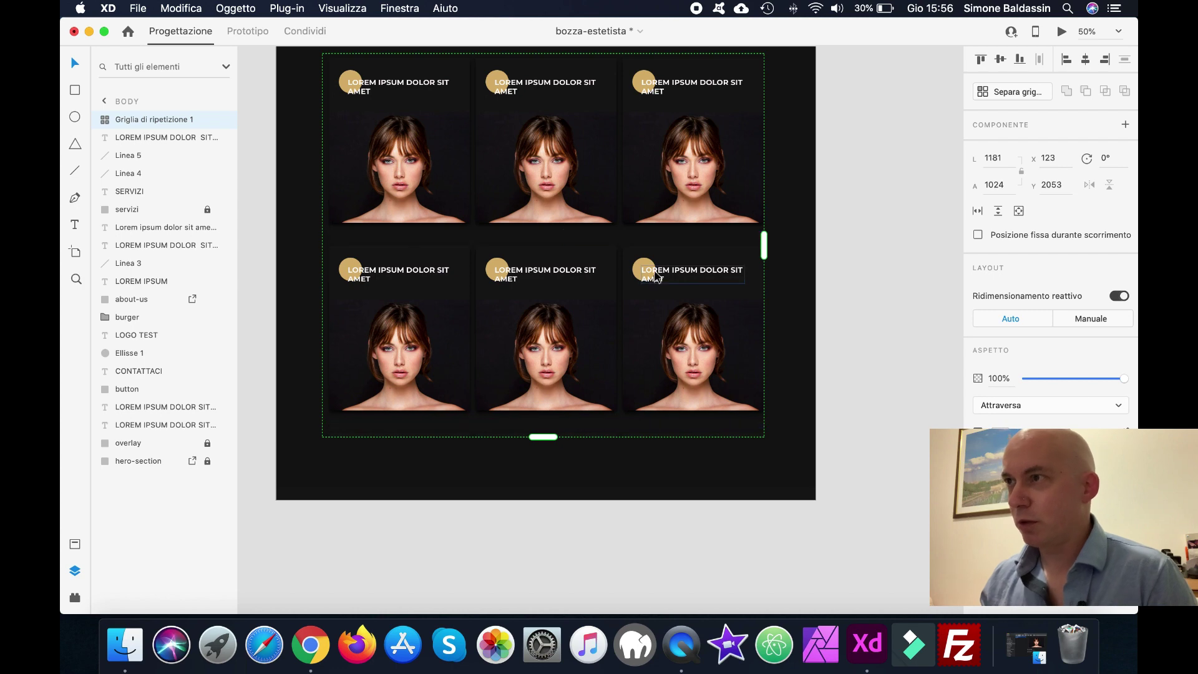
pyautogui.click(799, 323)
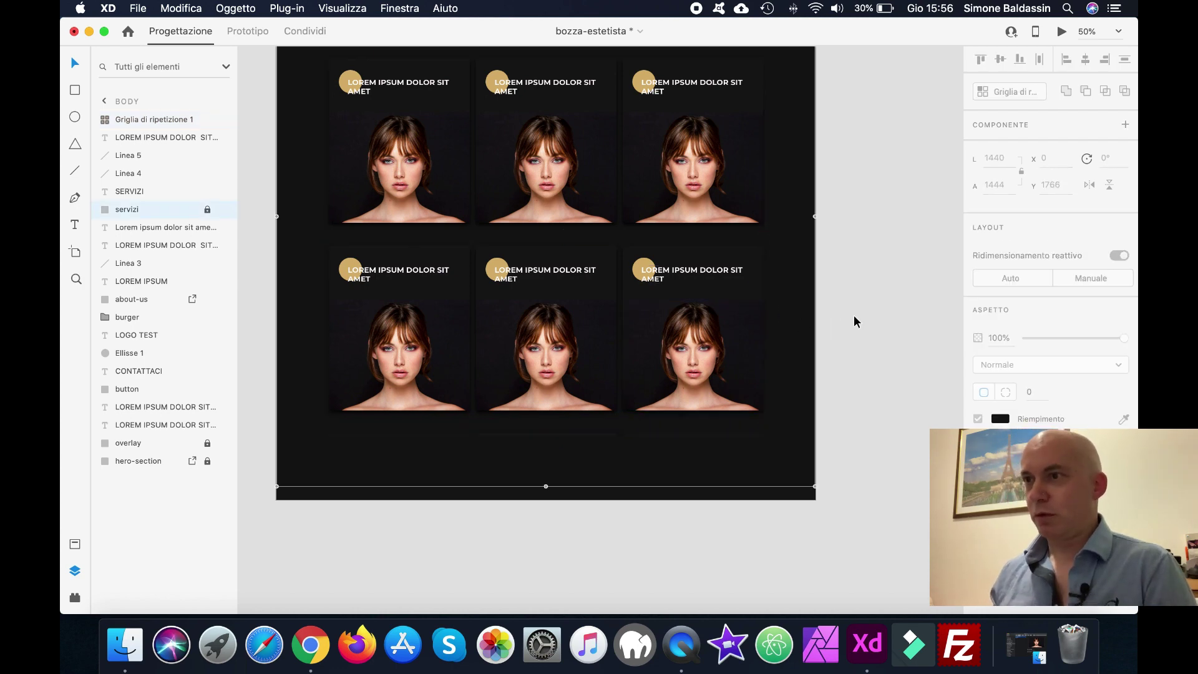
pyautogui.press('super+s')
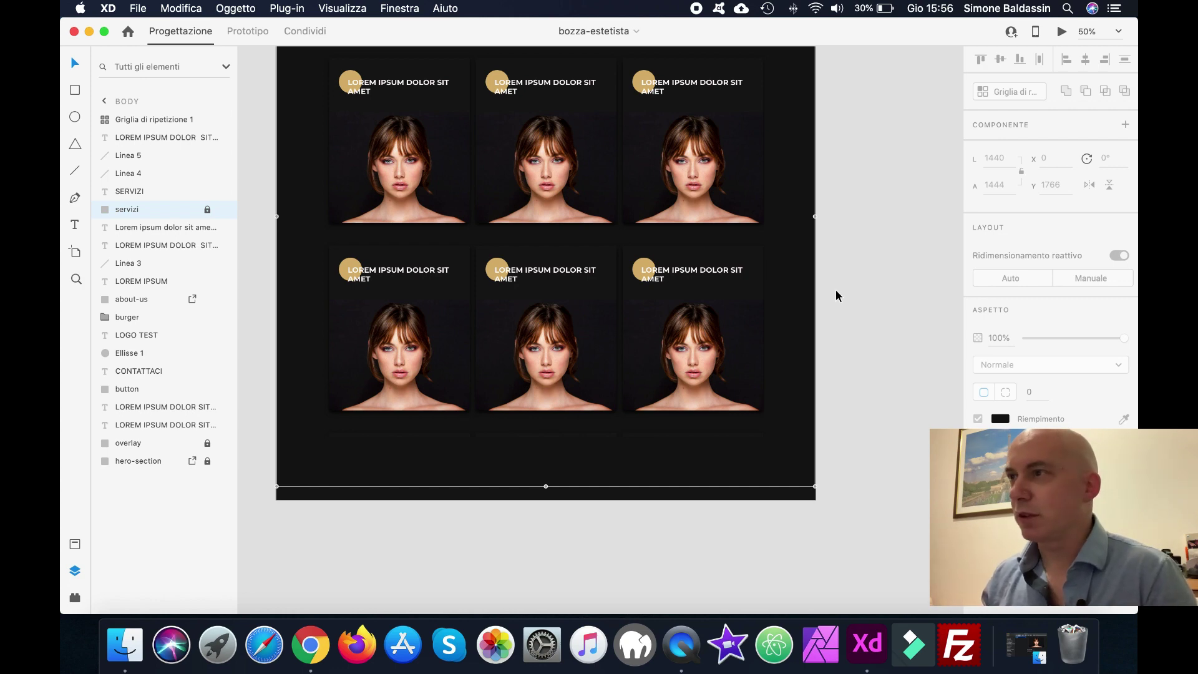
# Review the mockup from the service cards up to the hero section and back
pyautogui.scroll(4, 799, 275)
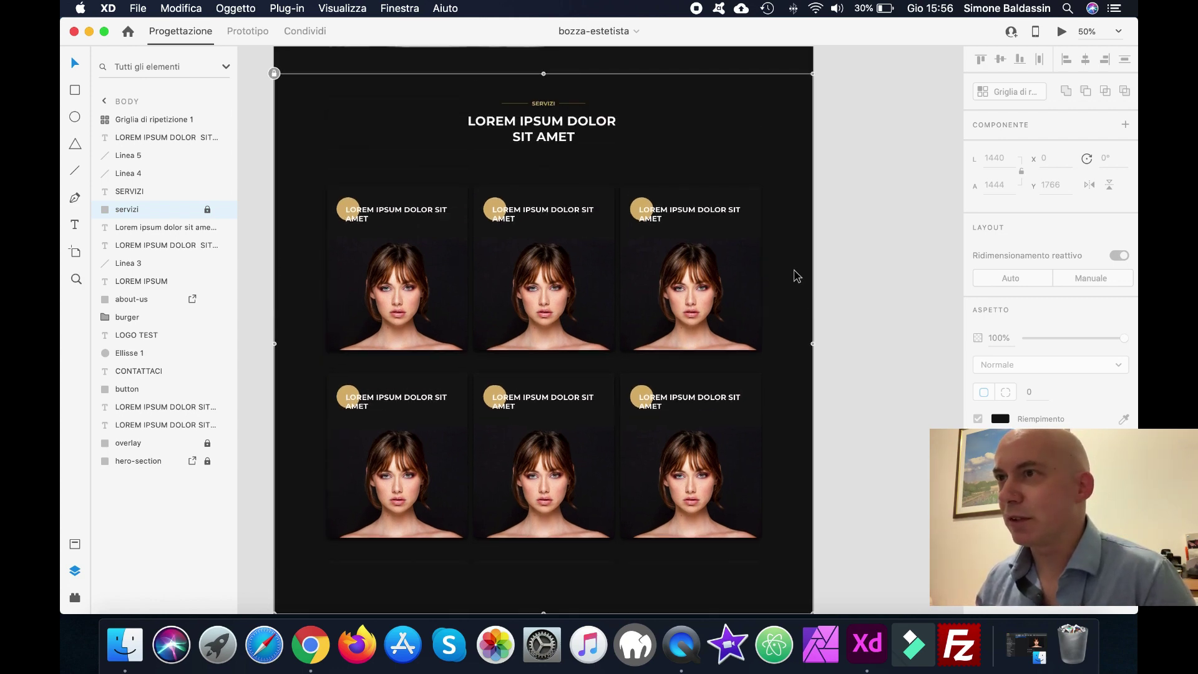
pyautogui.scroll(-7, 797, 276)
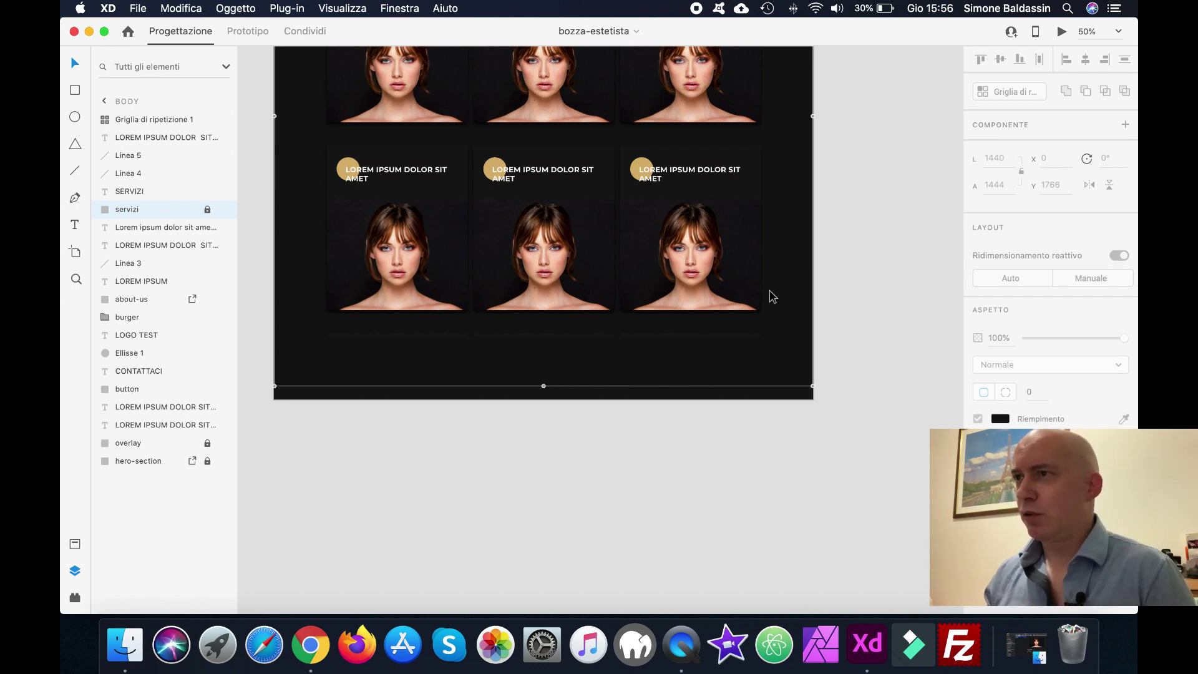
pyautogui.scroll(15, 773, 296)
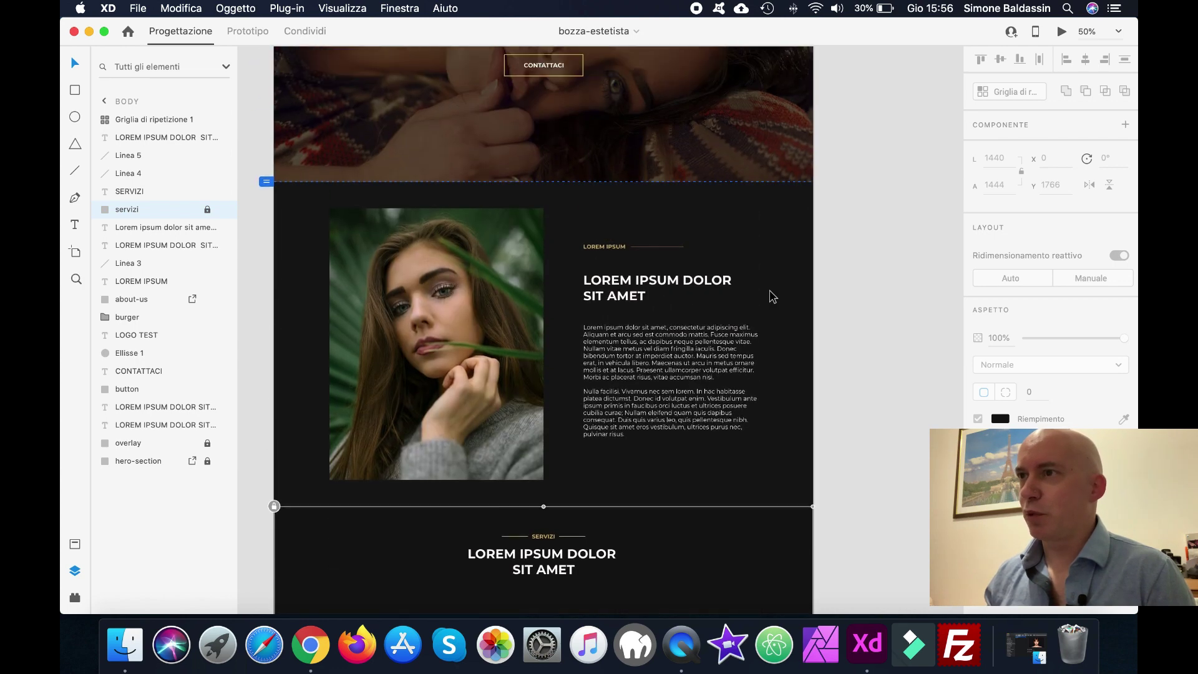
pyautogui.scroll(4, 772, 296)
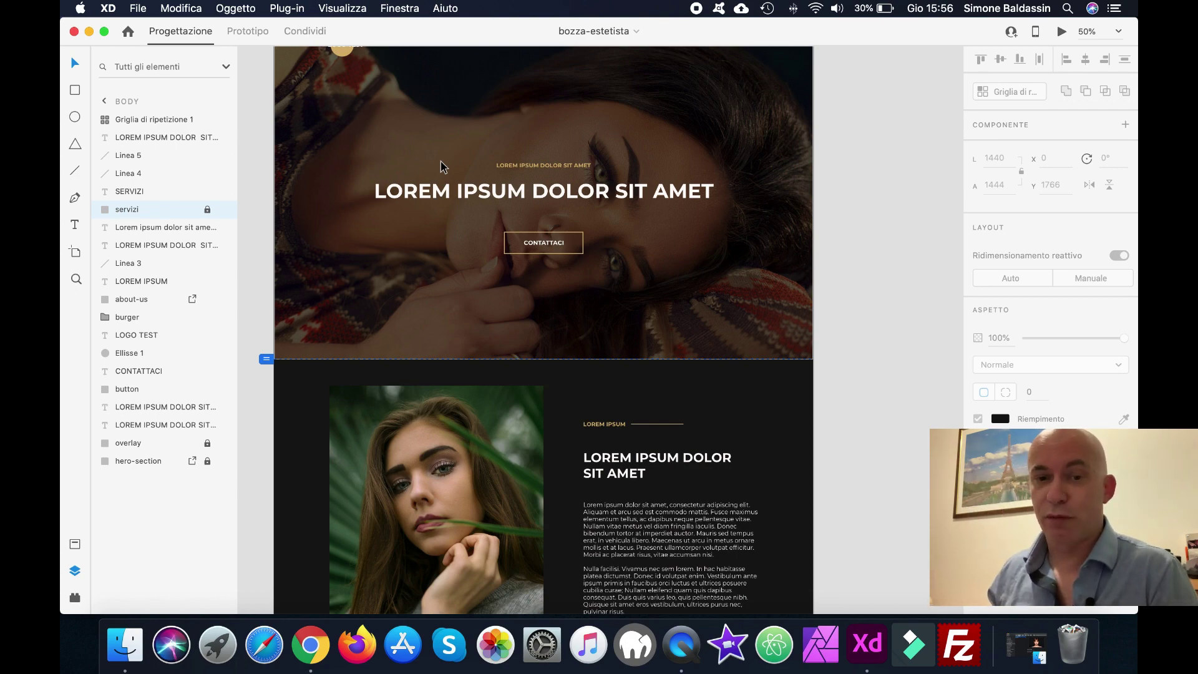
pyautogui.scroll(-10, 441, 161)
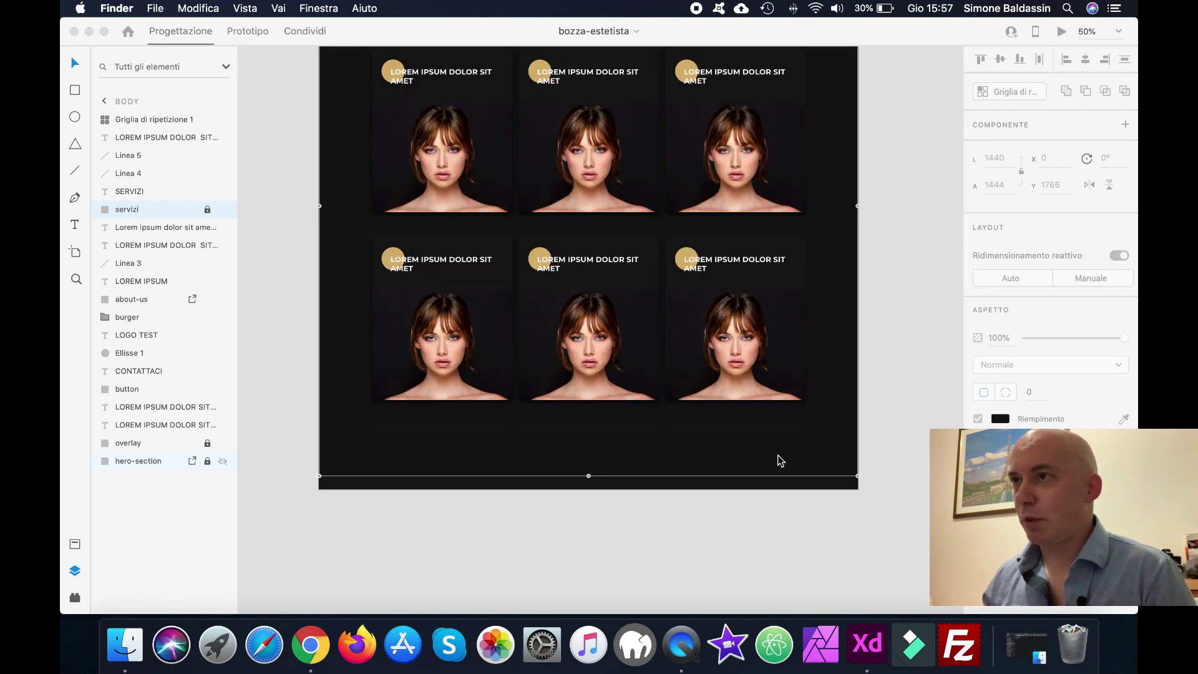
# Unlock the servizi background rectangle, shorten it at its lower edge to a height of about 1383, and save the document
pyautogui.scroll(2, 780, 461)
pyautogui.hscroll(1, 780, 460)
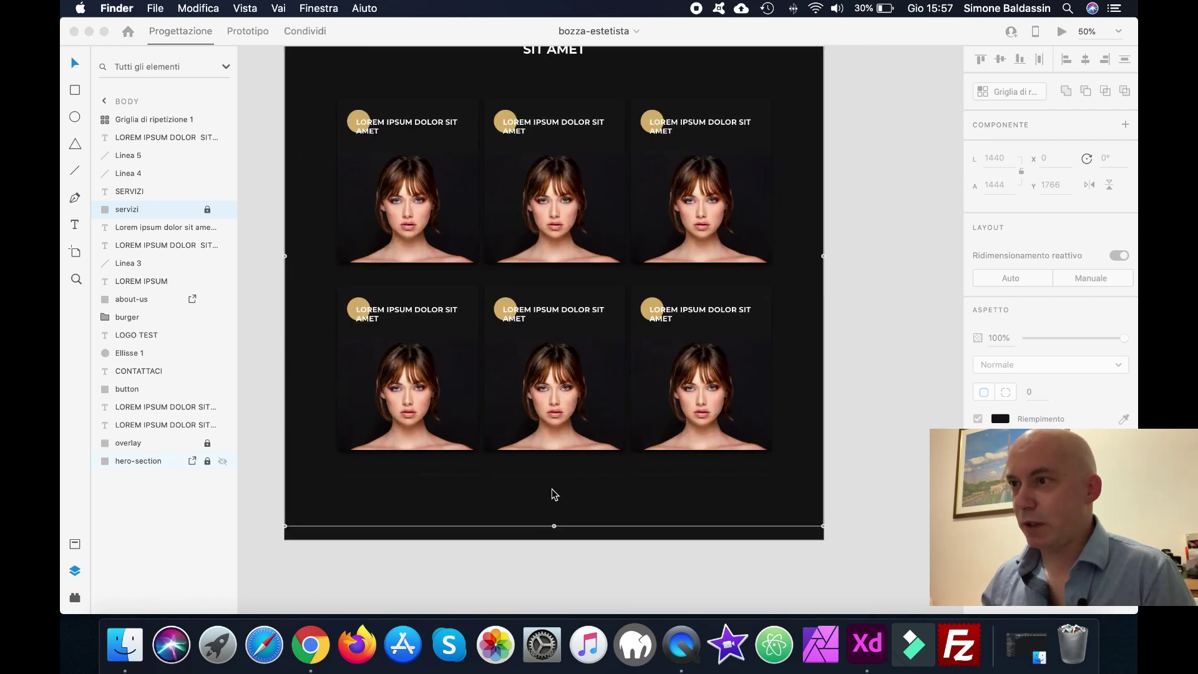
pyautogui.click(554, 529)
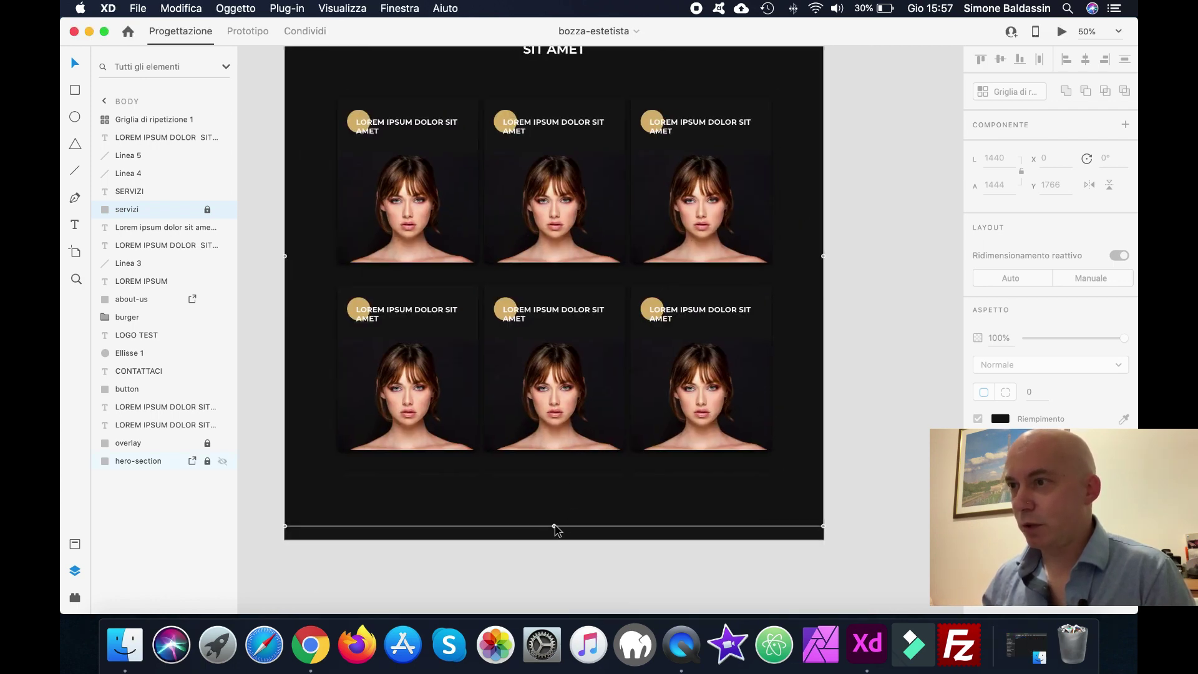
pyautogui.click(555, 525)
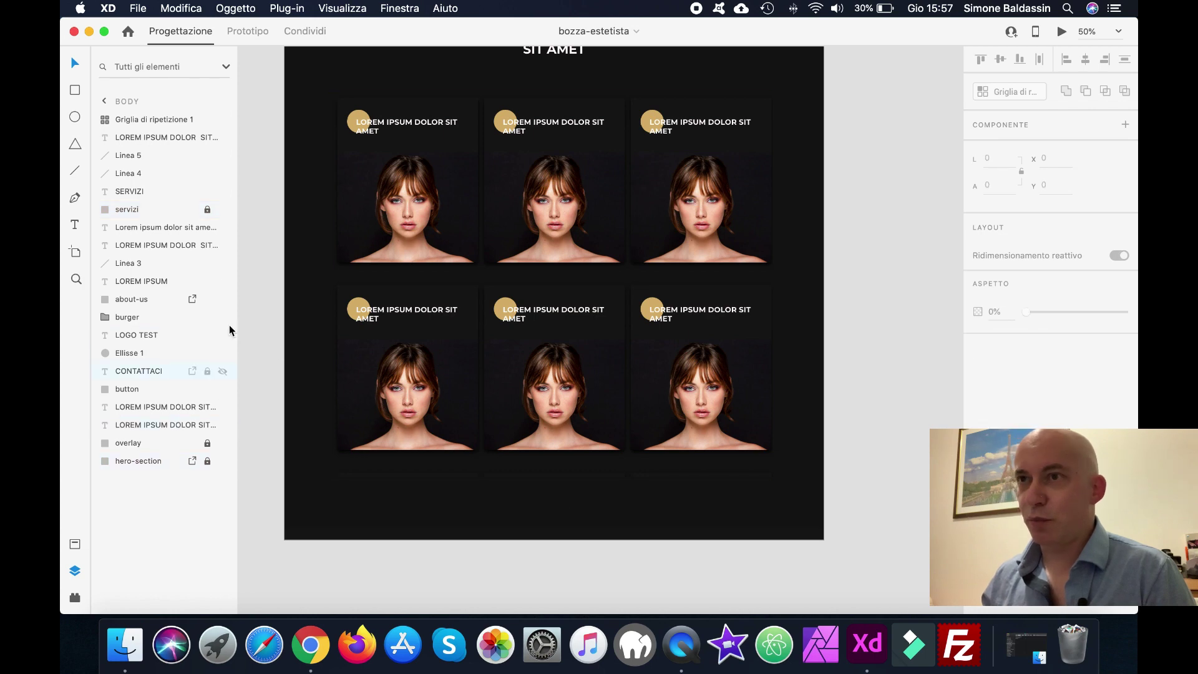
pyautogui.click(207, 210)
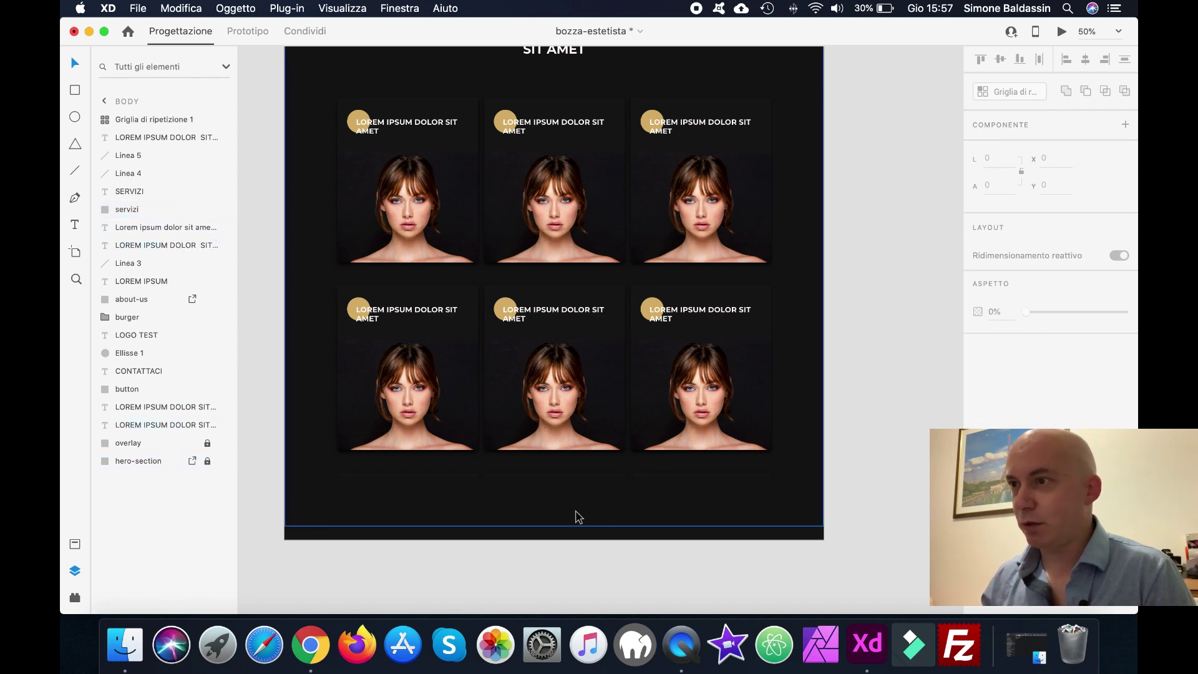
pyautogui.click(553, 525)
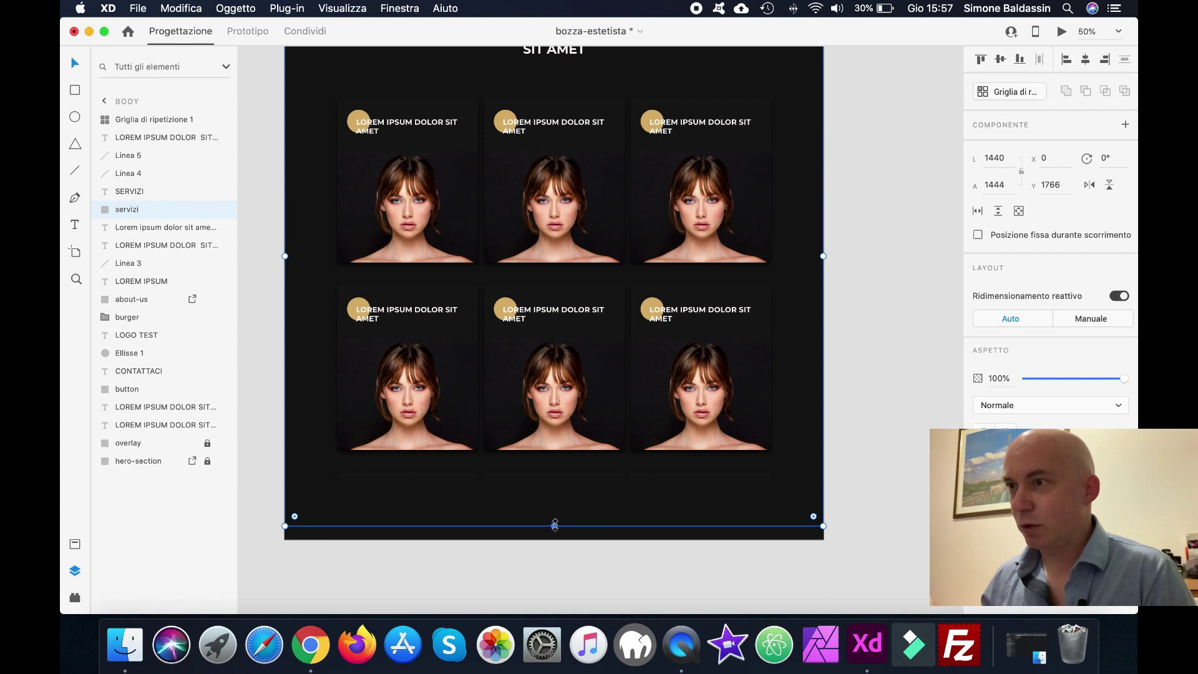
pyautogui.moveTo(554, 525); pyautogui.dragTo(554, 503)
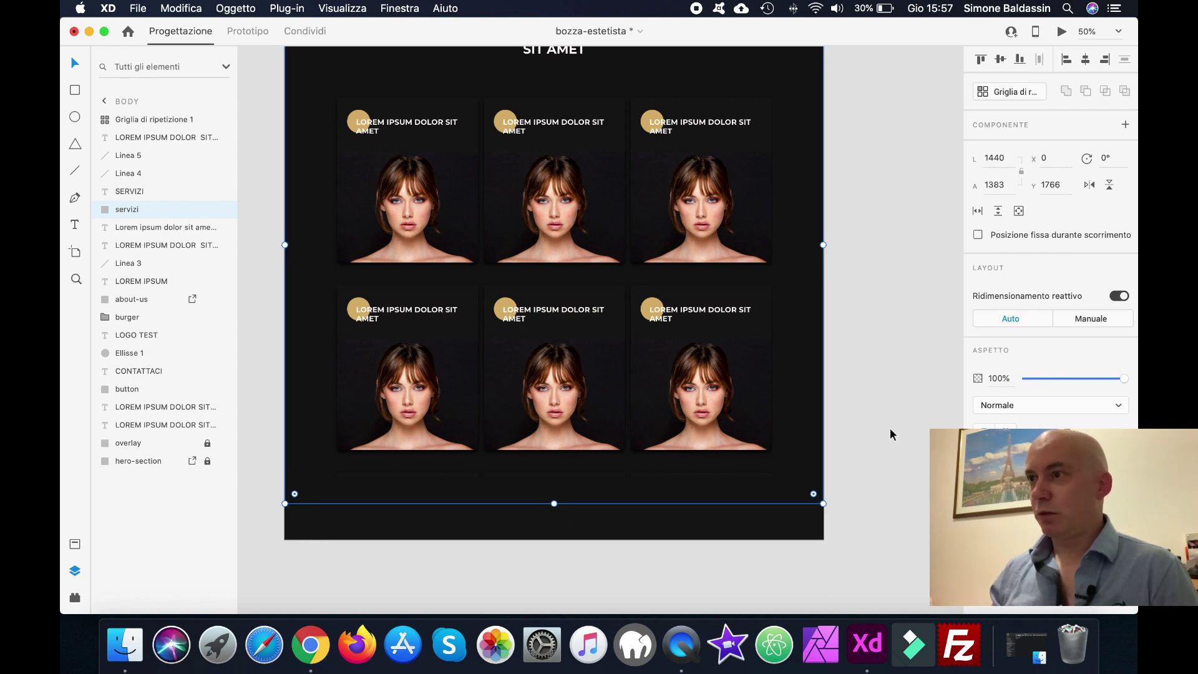
pyautogui.scroll(-4, 890, 429)
pyautogui.hscroll(-1, 890, 435)
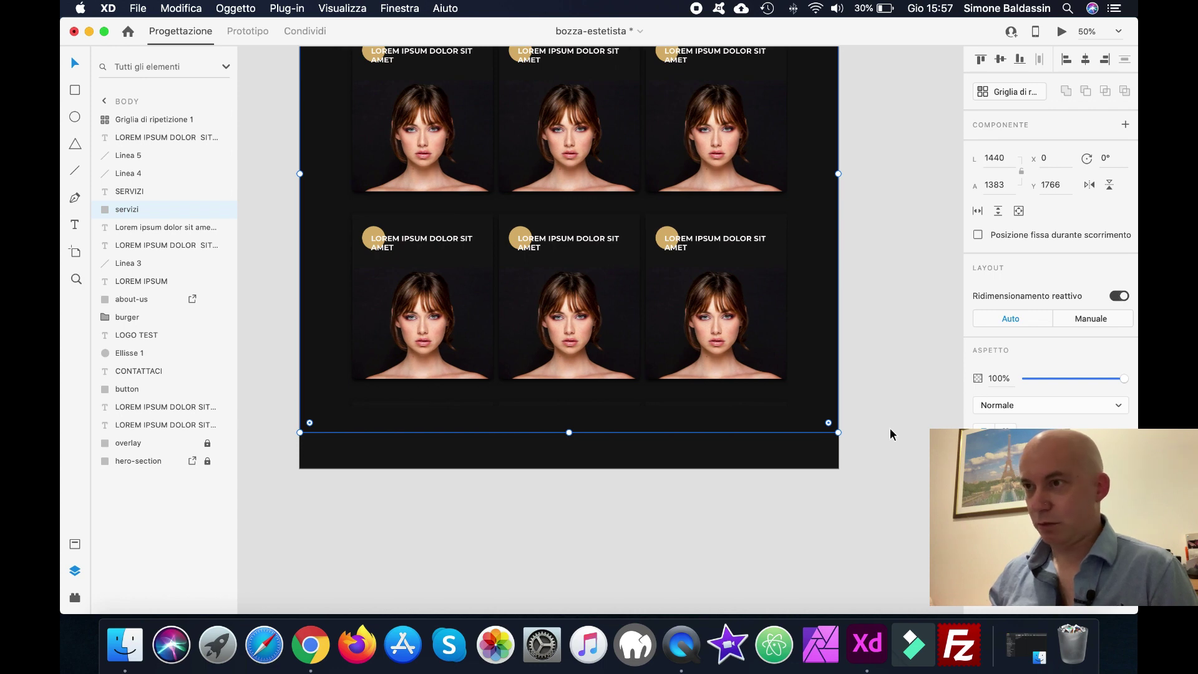
pyautogui.press('super+s')
# Extend the body artboard downward to a height of about 3659 to make room for another section
pyautogui.scroll(10, 565, 435)
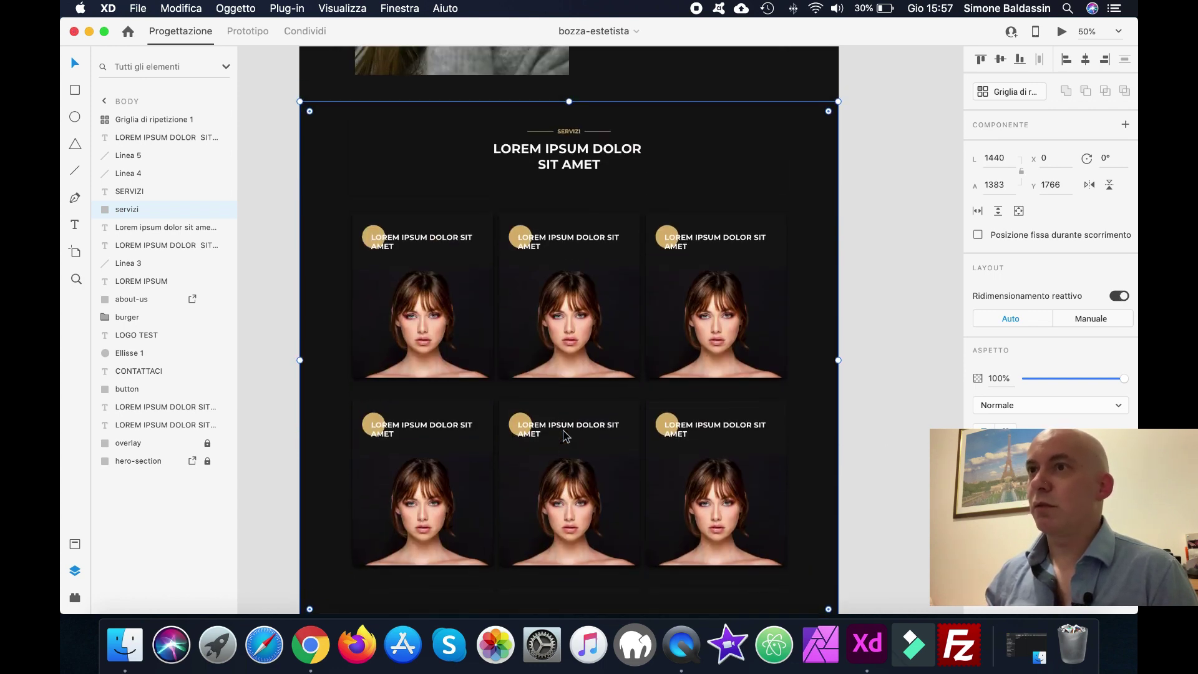
pyautogui.scroll(6, 565, 435)
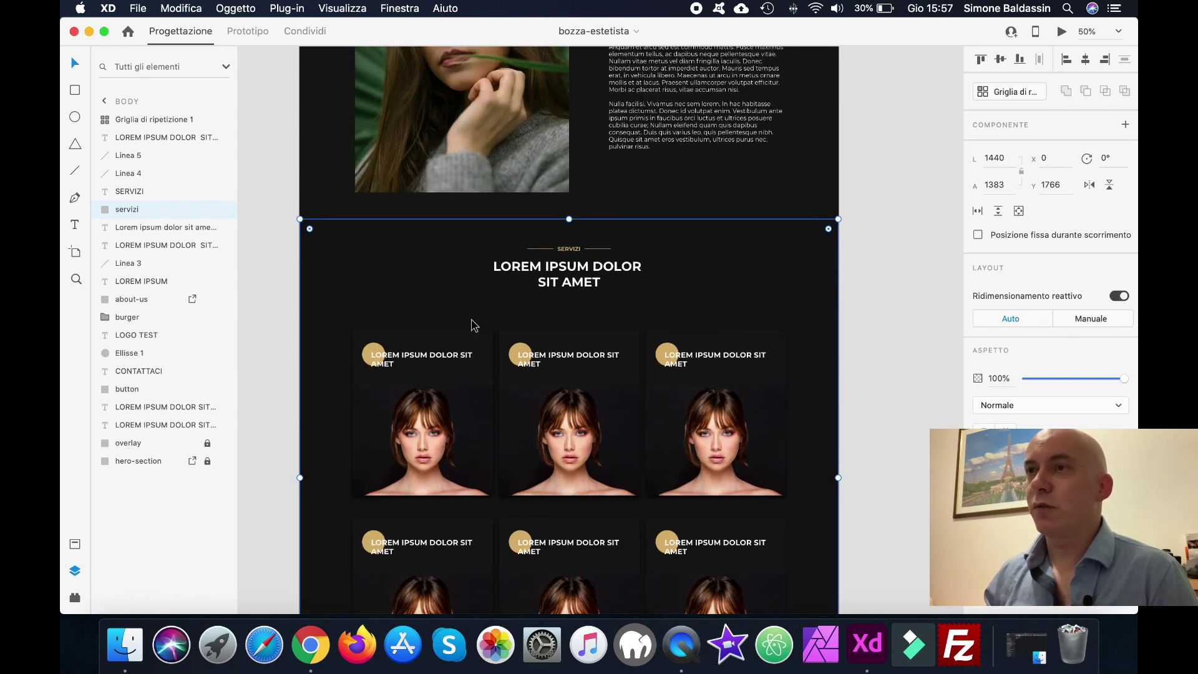
pyautogui.scroll(20, 401, 228)
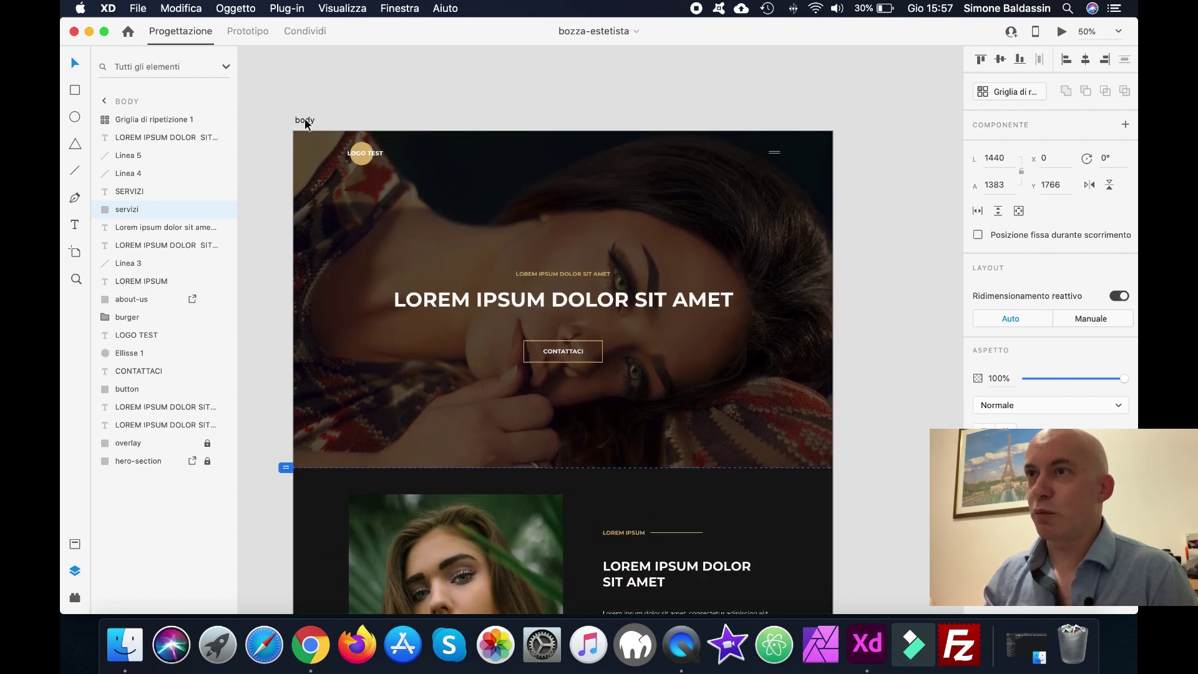
pyautogui.click(305, 122)
pyautogui.scroll(-20, 692, 260)
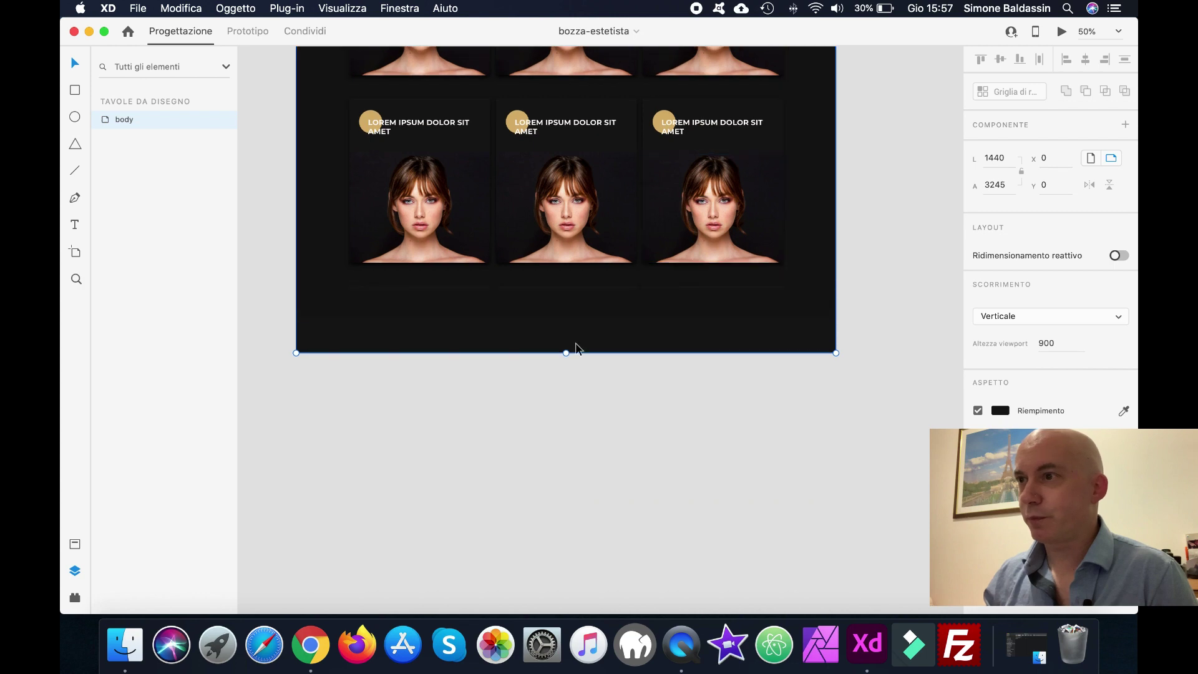
pyautogui.moveTo(566, 353); pyautogui.dragTo(575, 507)
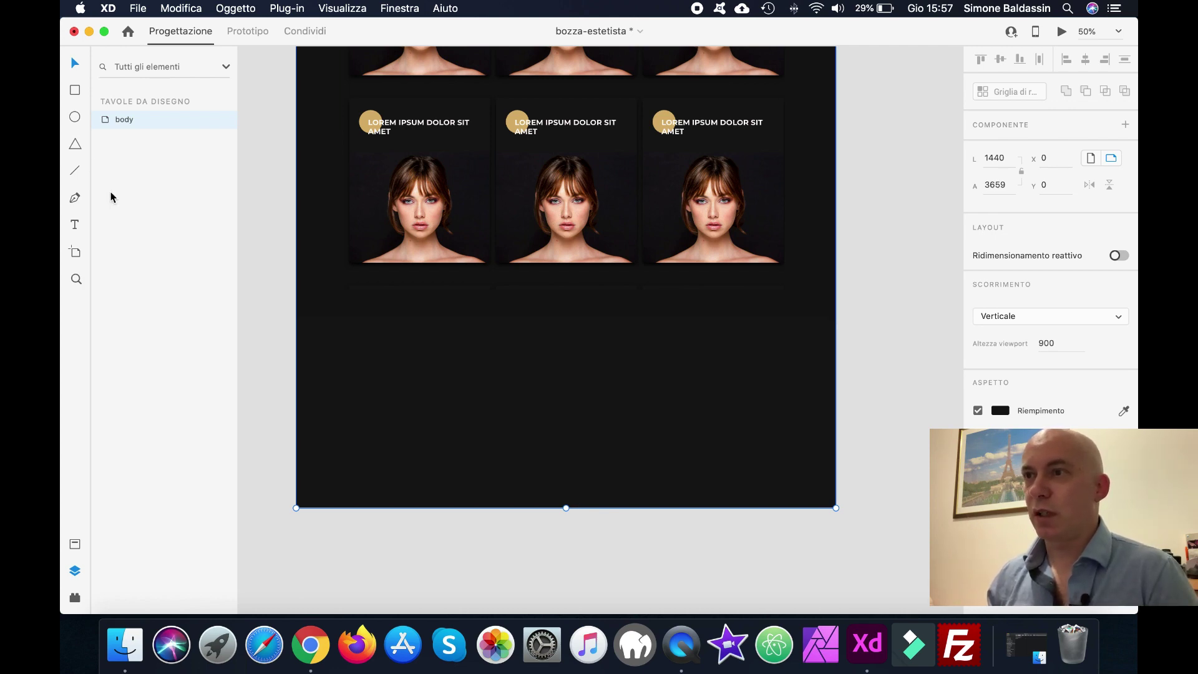
# Draw a rectangle below the services section and fit it to the artboard's full width and remaining space, 1440 by about 510
pyautogui.click(75, 90)
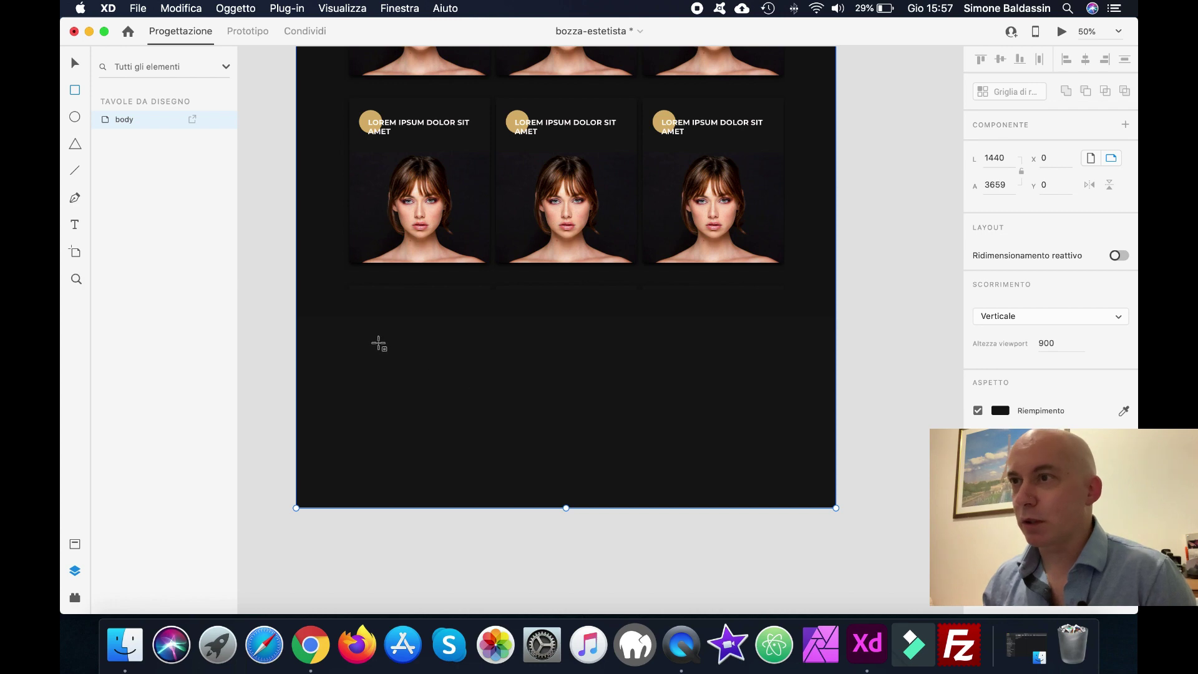
pyautogui.moveTo(362, 333); pyautogui.dragTo(683, 493)
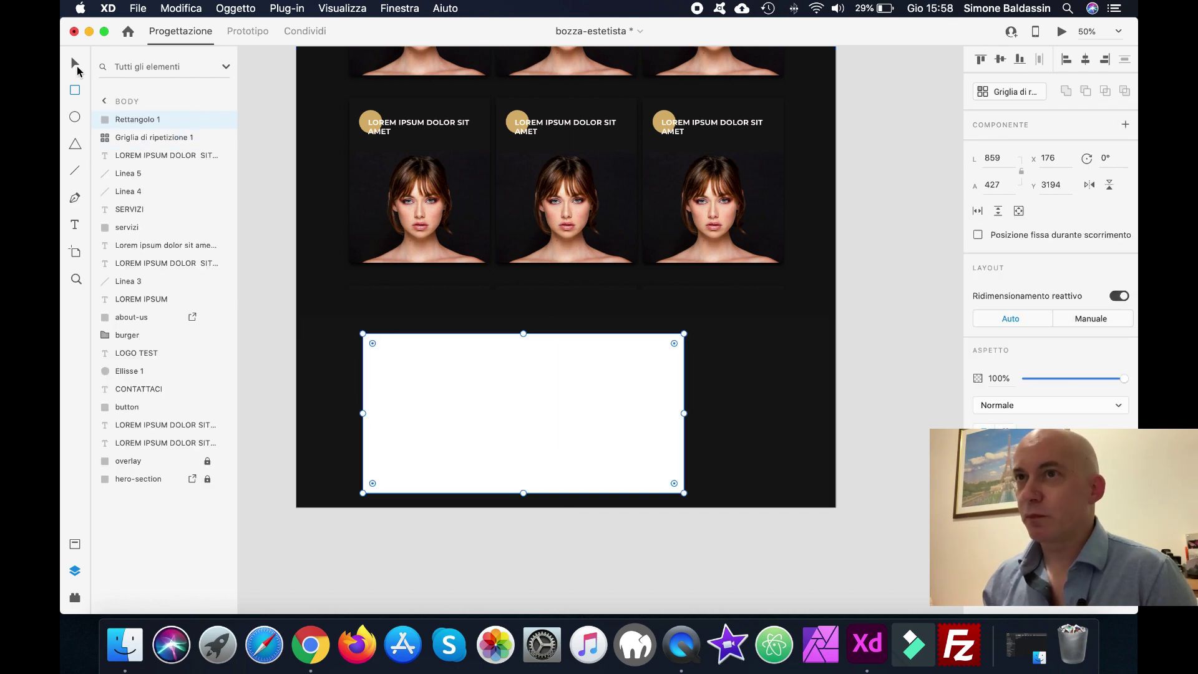
pyautogui.moveTo(456, 399); pyautogui.dragTo(395, 390)
pyautogui.moveTo(618, 475); pyautogui.dragTo(836, 506)
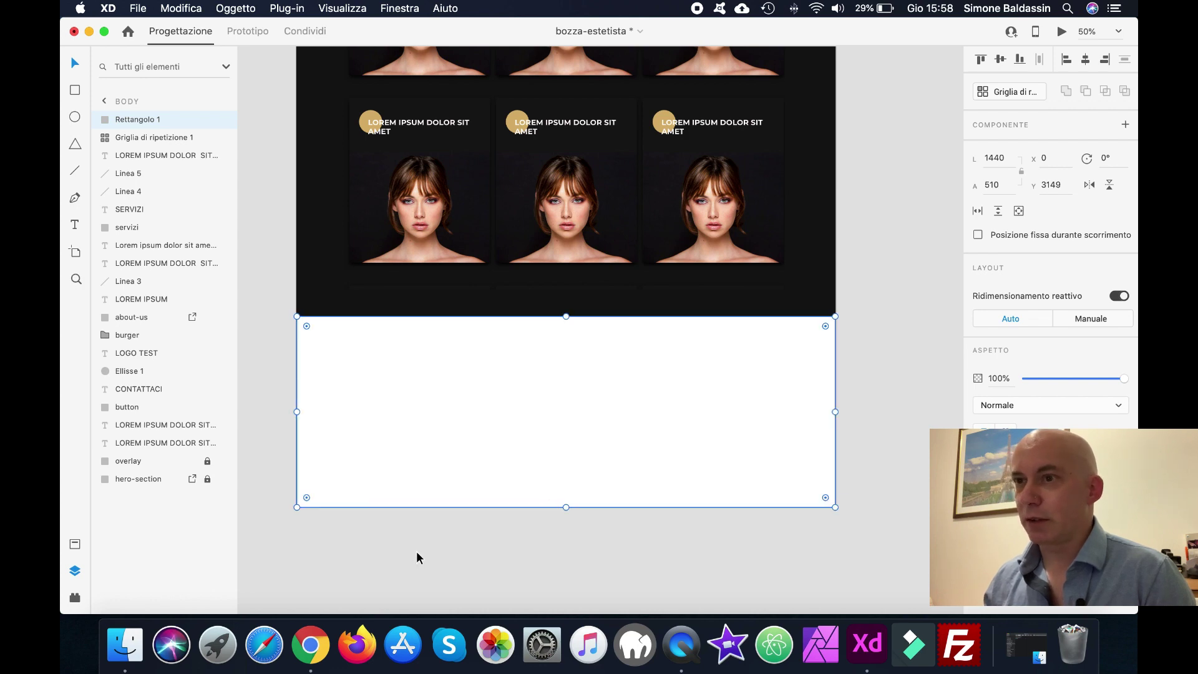
# Rename the new full-width rectangle's layer "parallax"
pyautogui.doubleClick(132, 120)
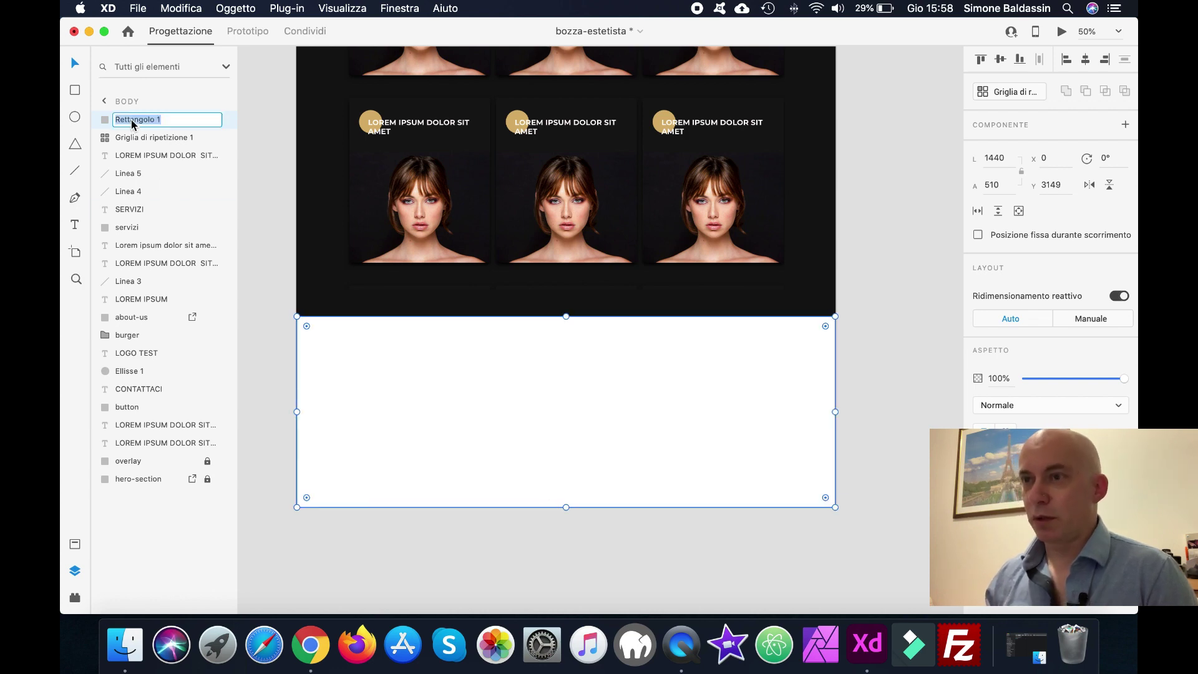
pyautogui.write('parallax')
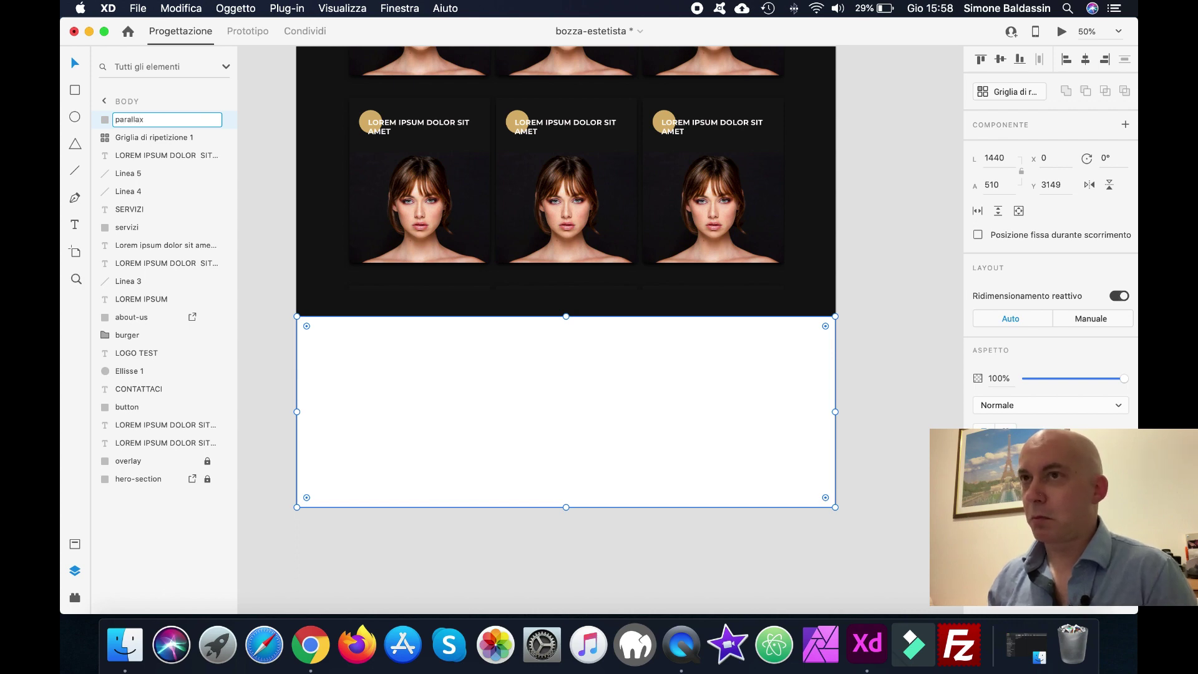
pyautogui.press('Return')
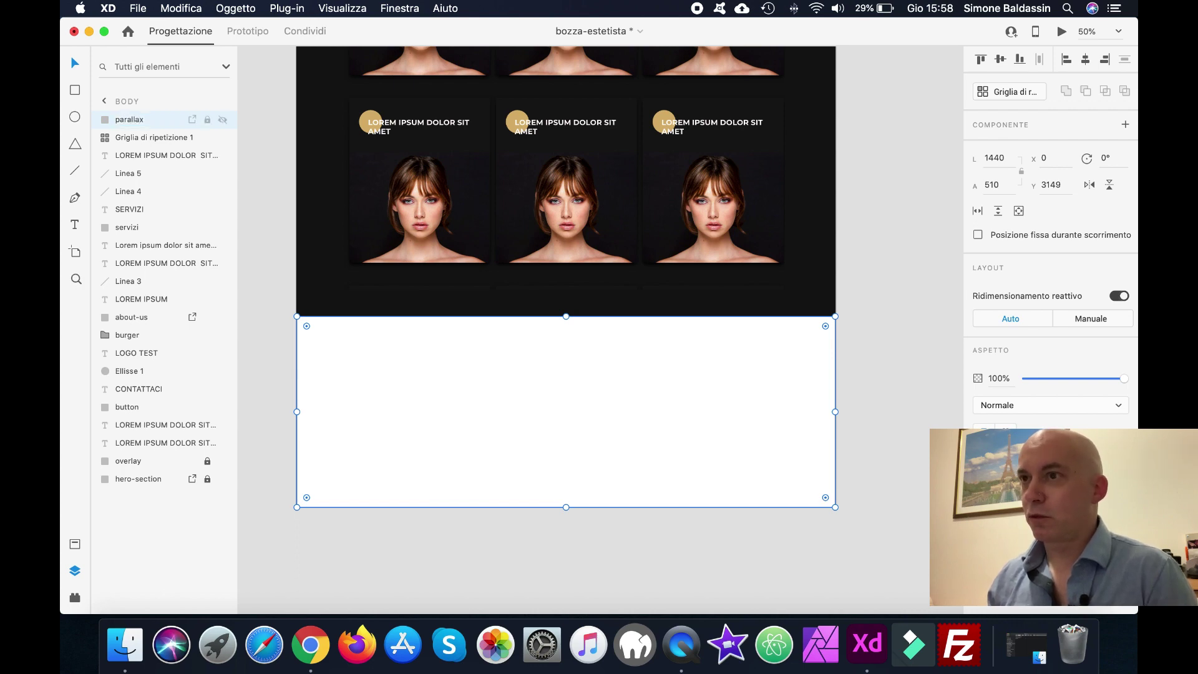
# Fill the parallax rectangle with hero-section.jpg from the Desktop folder in Finder and put the Finder window away
pyautogui.click(124, 661)
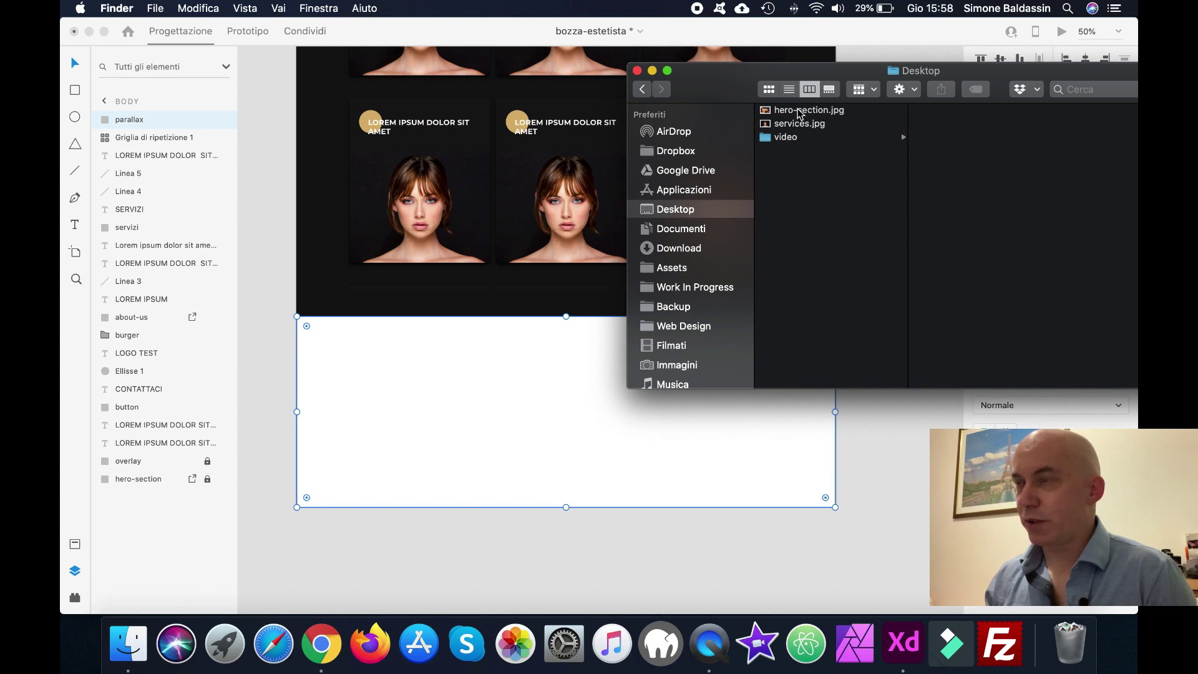
pyautogui.moveTo(799, 112); pyautogui.dragTo(487, 392)
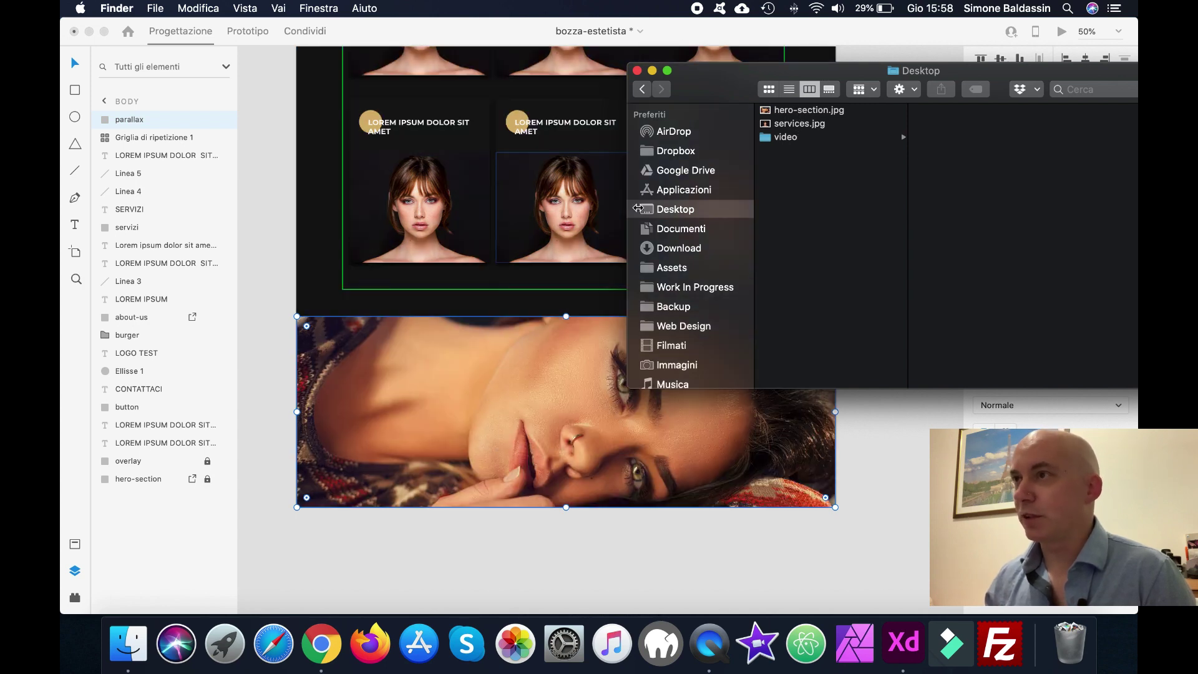
pyautogui.click(652, 70)
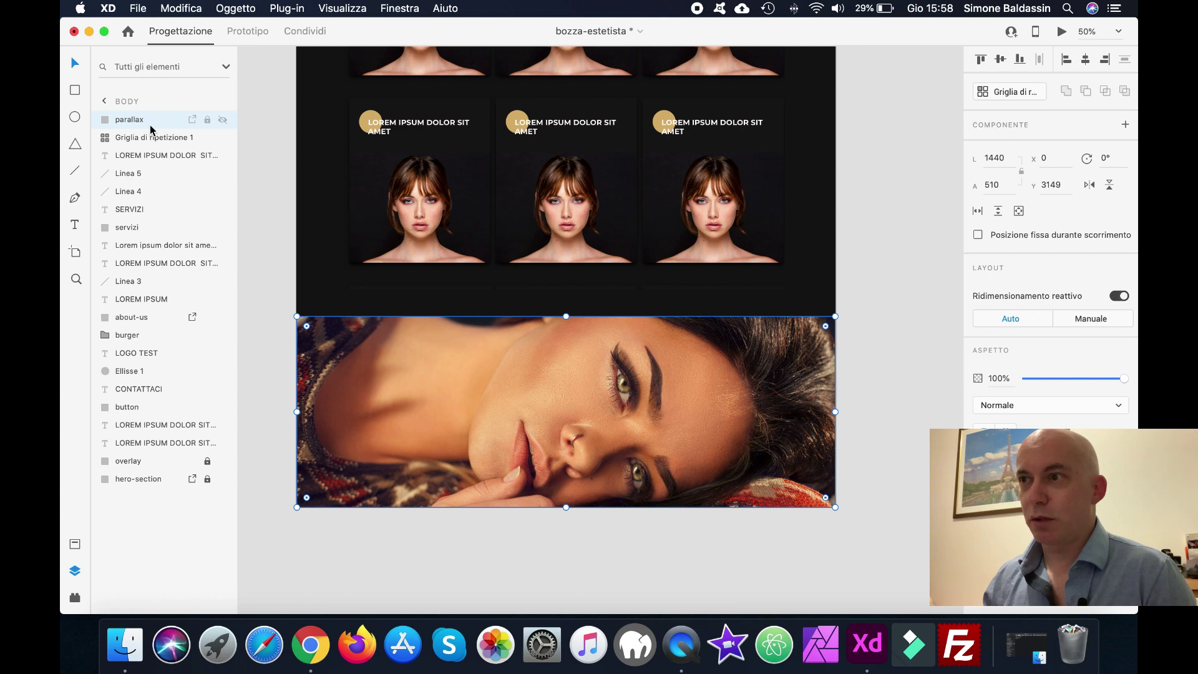
# Lock the parallax layer and draw a new rectangle over the parallax image, fitted to its full 1440 by 510 area
pyautogui.click(207, 120)
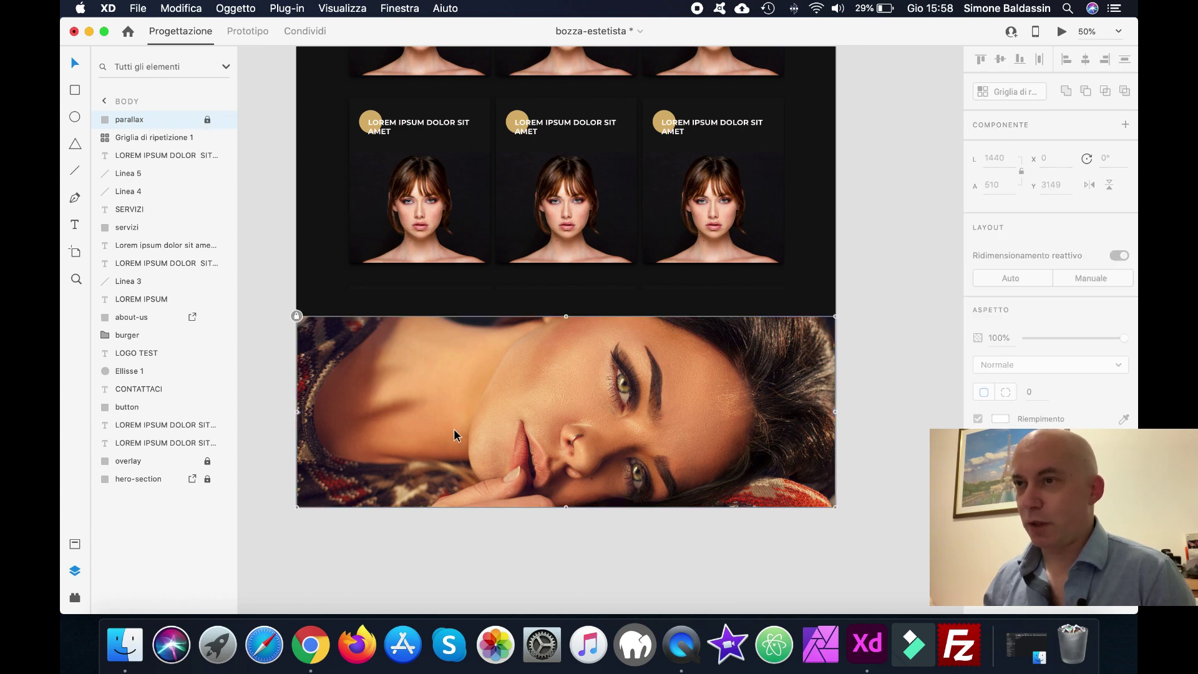
pyautogui.click(75, 91)
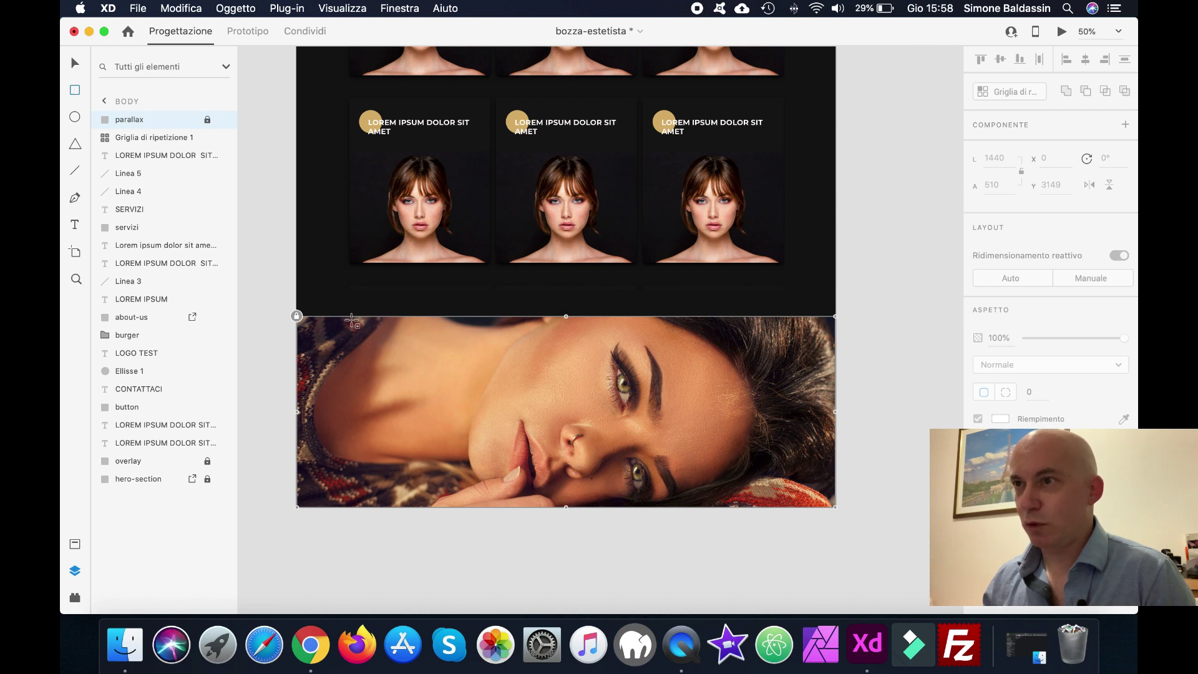
pyautogui.moveTo(352, 320); pyautogui.dragTo(539, 450)
pyautogui.click(75, 63)
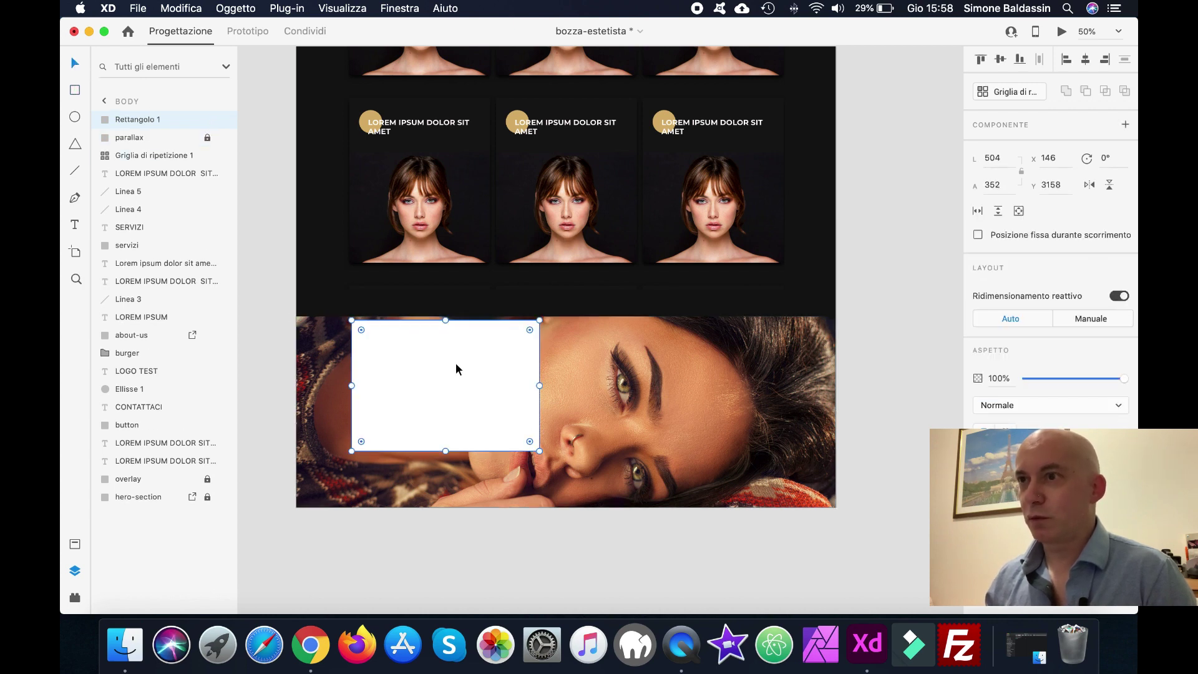
pyautogui.moveTo(456, 362); pyautogui.dragTo(401, 364)
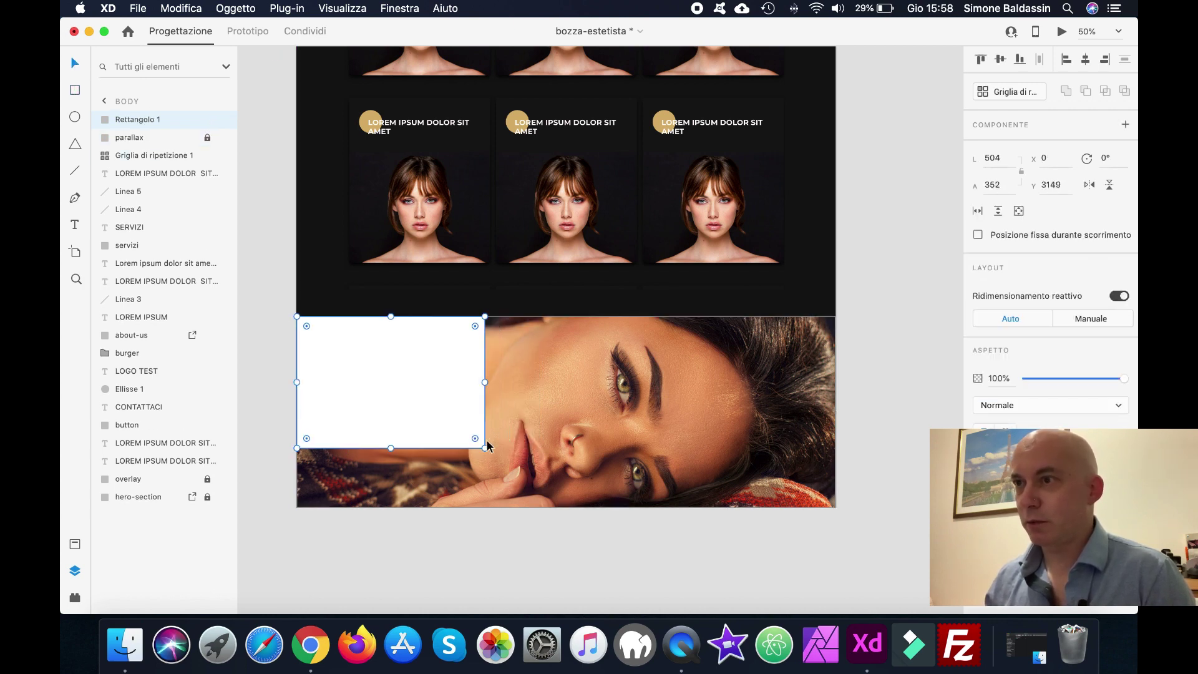
pyautogui.moveTo(485, 447); pyautogui.dragTo(835, 507)
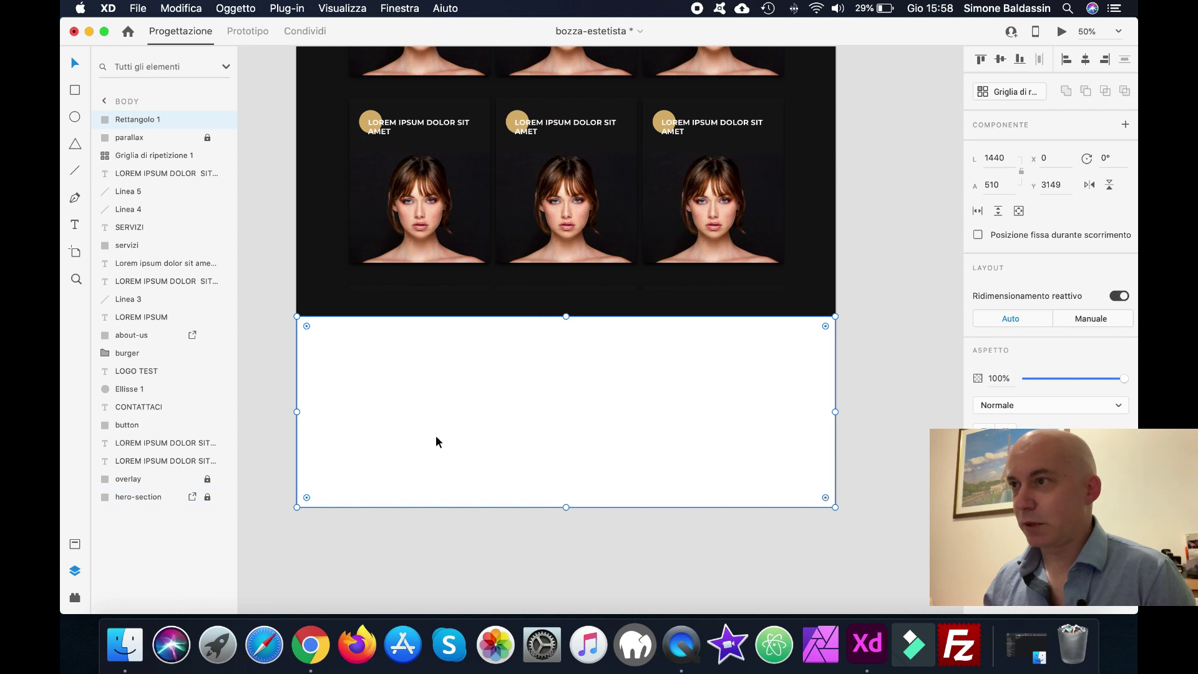
# Unlock the hero section's overlay layer and inspect its fill settings
pyautogui.scroll(20, 437, 462)
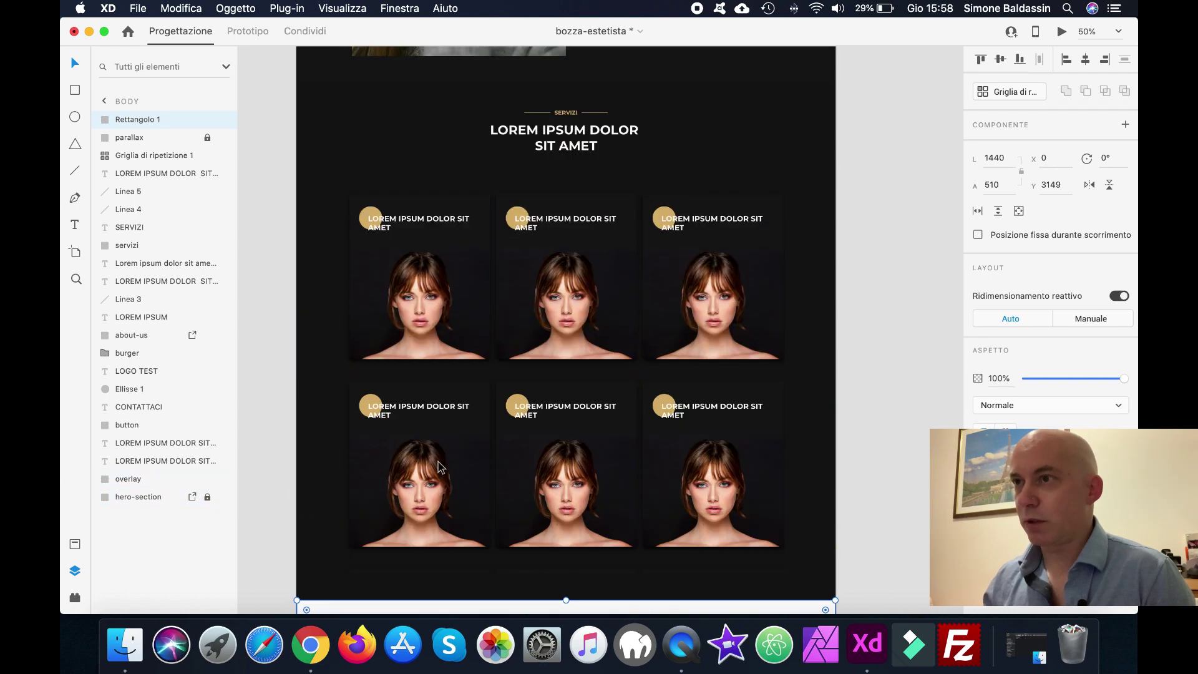
pyautogui.click(402, 320)
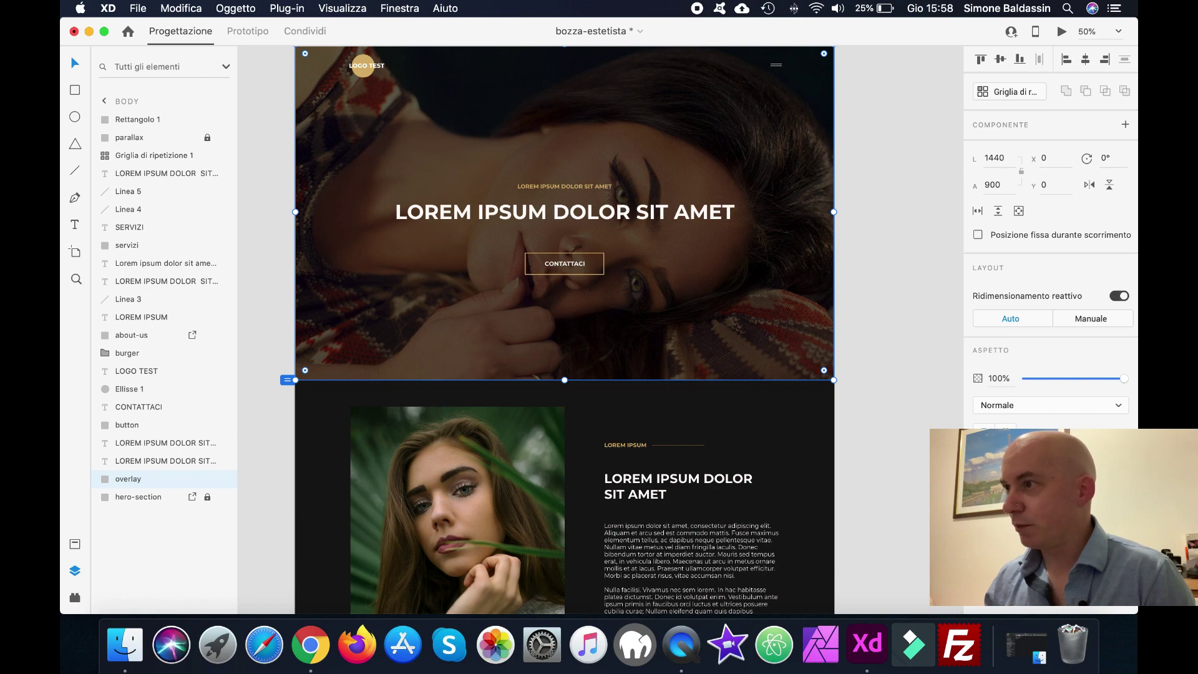
pyautogui.click(985, 459)
pyautogui.press('Escape')
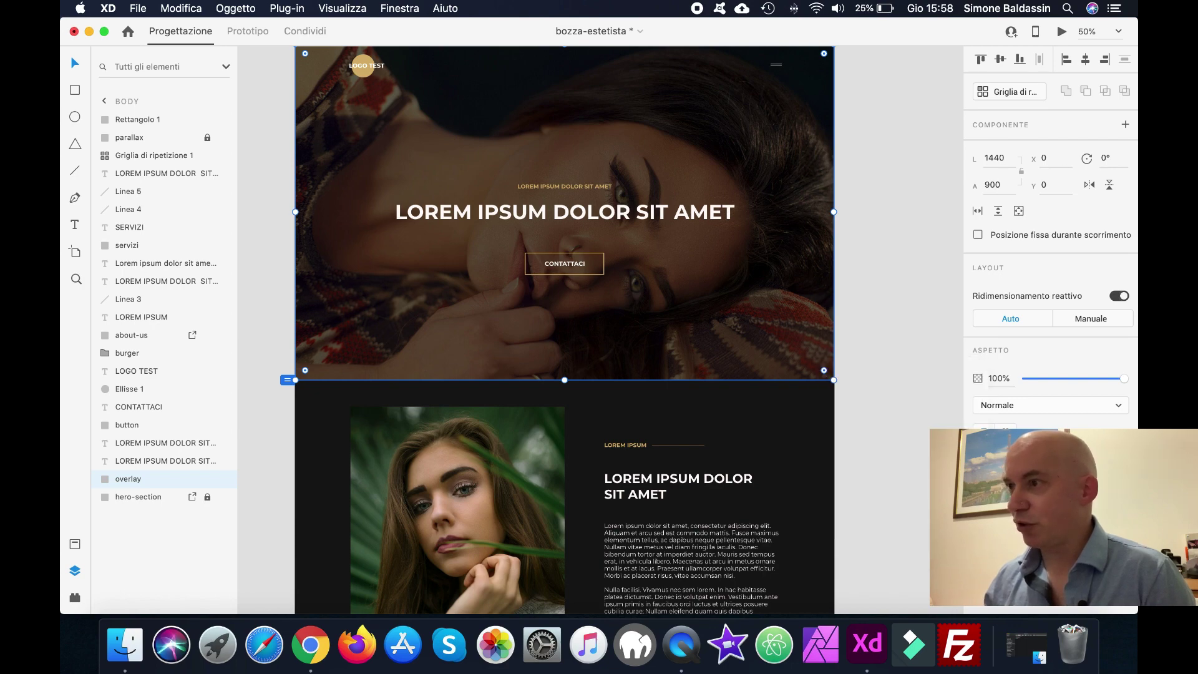
# Fill the white rectangle over the parallax image with black #000000 and lower the fill's opacity so the photo shows through
pyautogui.scroll(-15, 659, 281)
pyautogui.scroll(3, 658, 275)
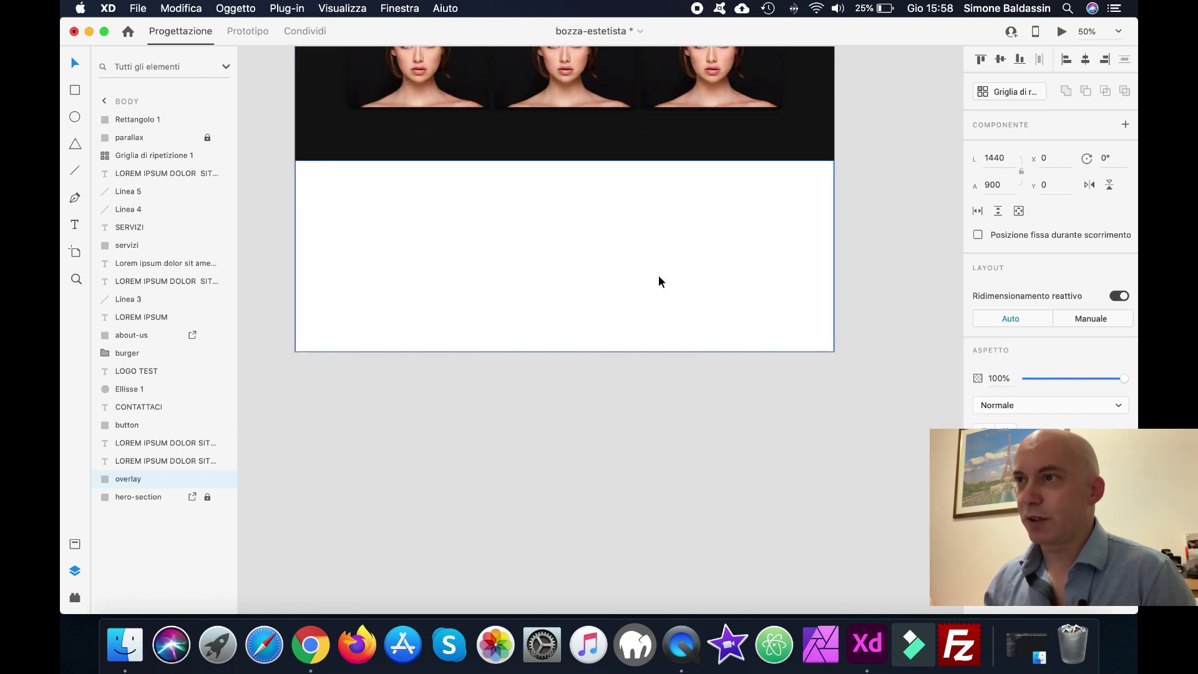
pyautogui.click(650, 273)
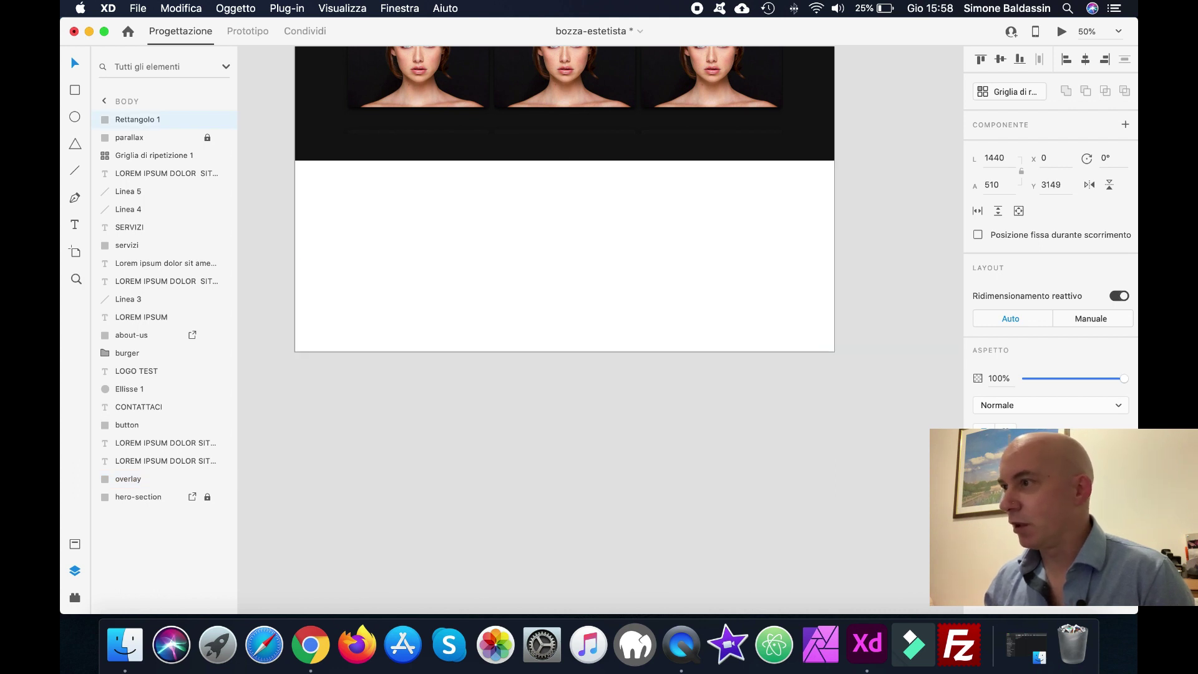
pyautogui.click(986, 459)
pyautogui.moveTo(840, 476)
pyautogui.mouseDown()
pyautogui.moveTo(799, 517)
pyautogui.moveTo(843, 538)
pyautogui.moveTo(851, 529)
pyautogui.mouseUp()
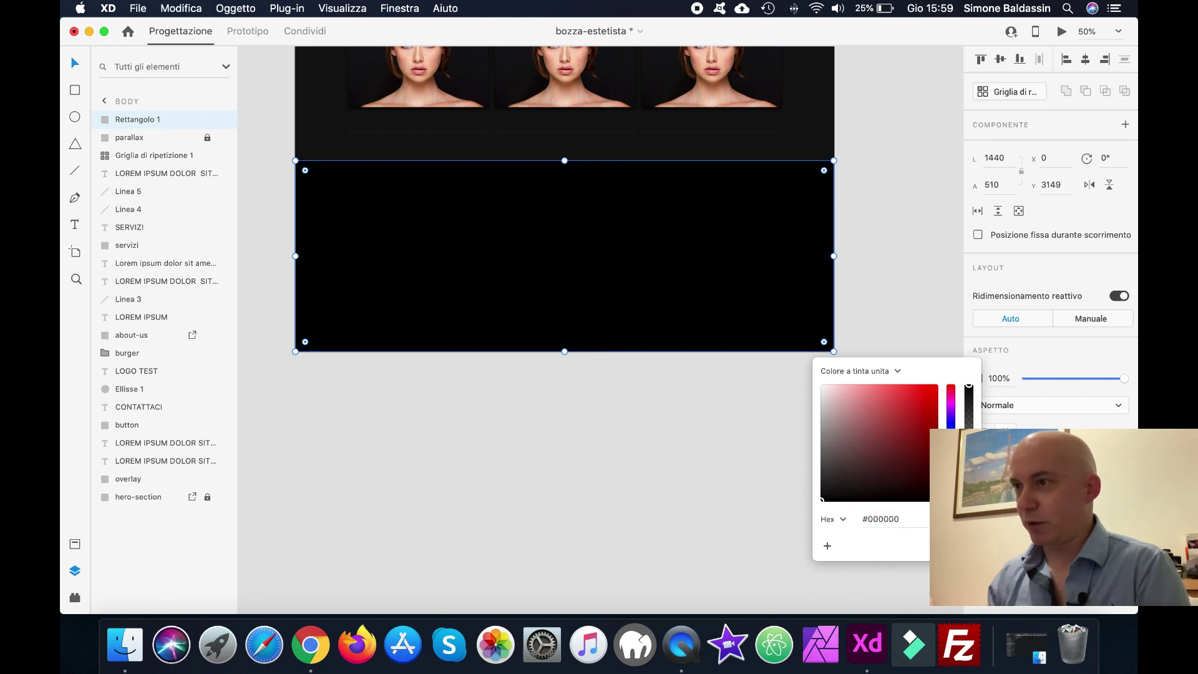
pyautogui.moveTo(969, 386); pyautogui.dragTo(969, 429)
pyautogui.click(583, 538)
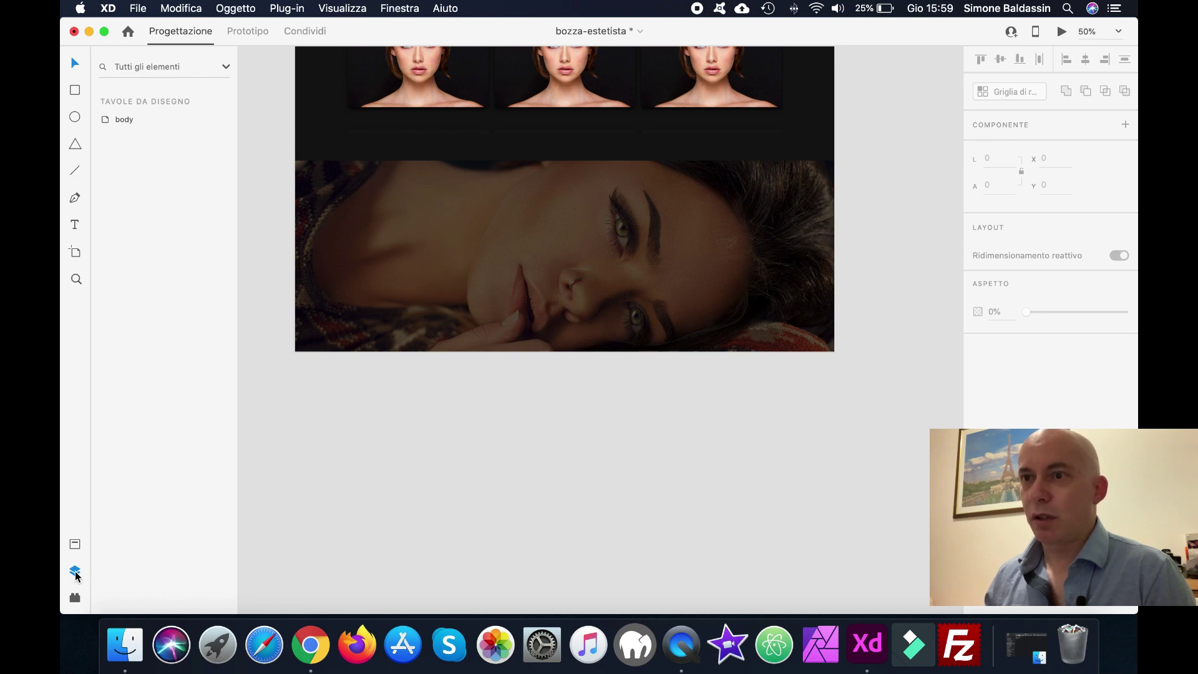
# Open the body artboard's layers and rename the dark rectangle covering the parallax image "overlay-bg"
pyautogui.click(74, 572)
pyautogui.click(75, 571)
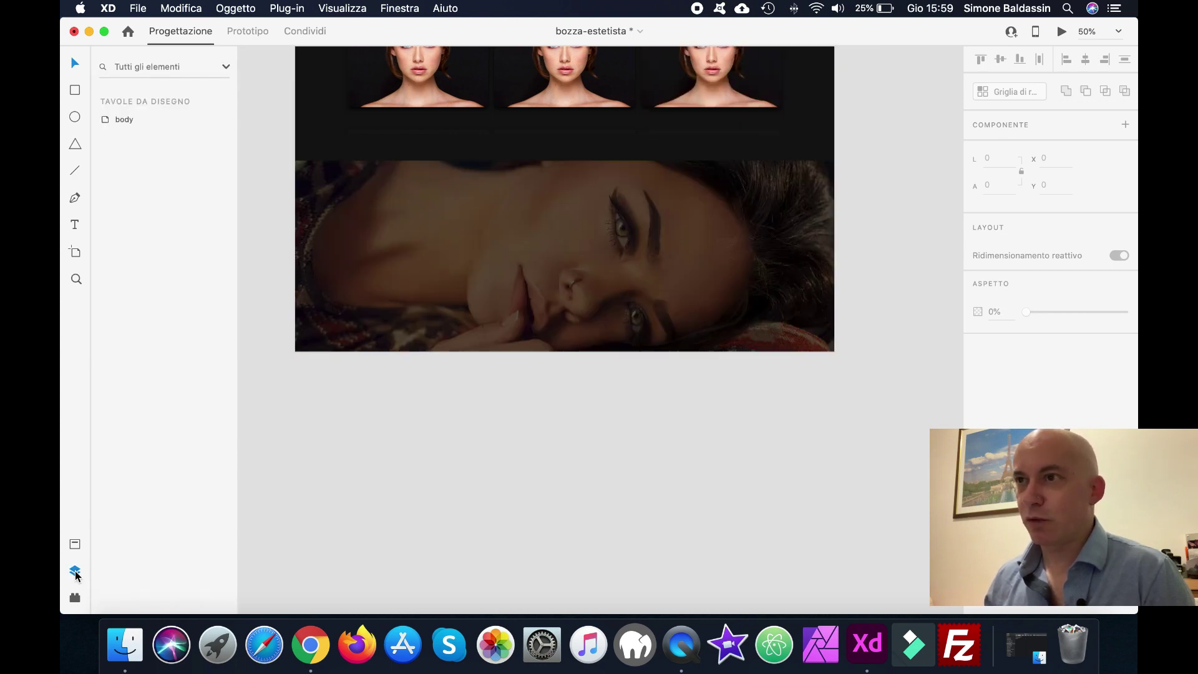
pyautogui.doubleClick(124, 120)
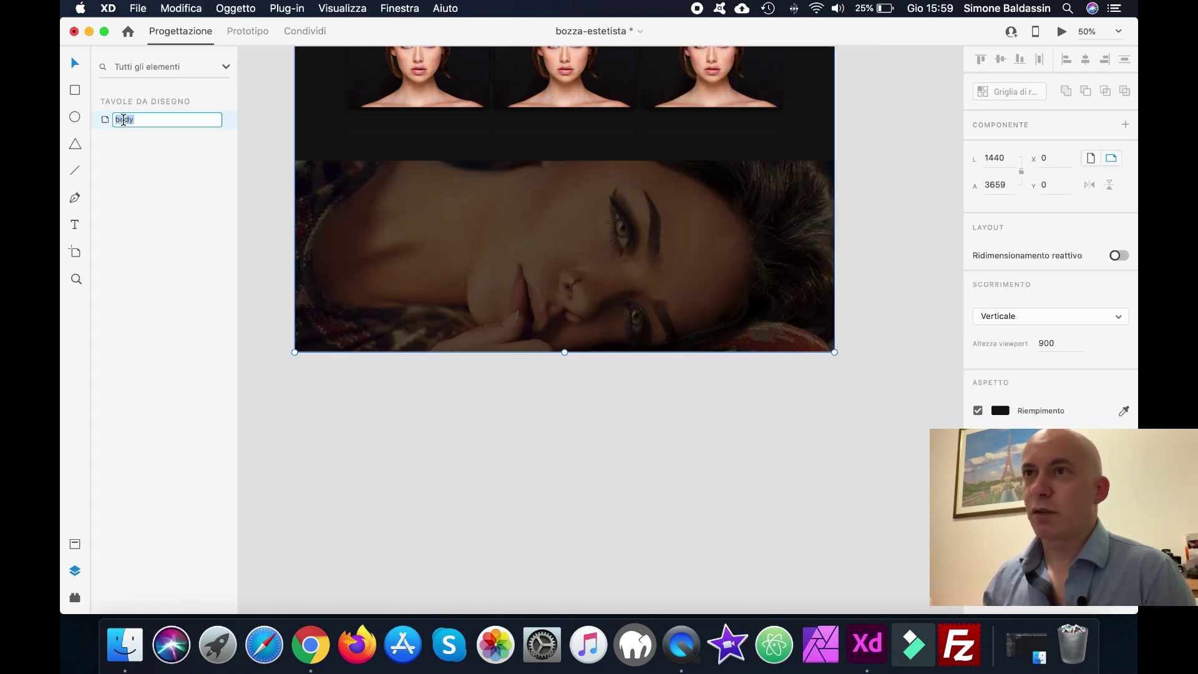
pyautogui.doubleClick(107, 122)
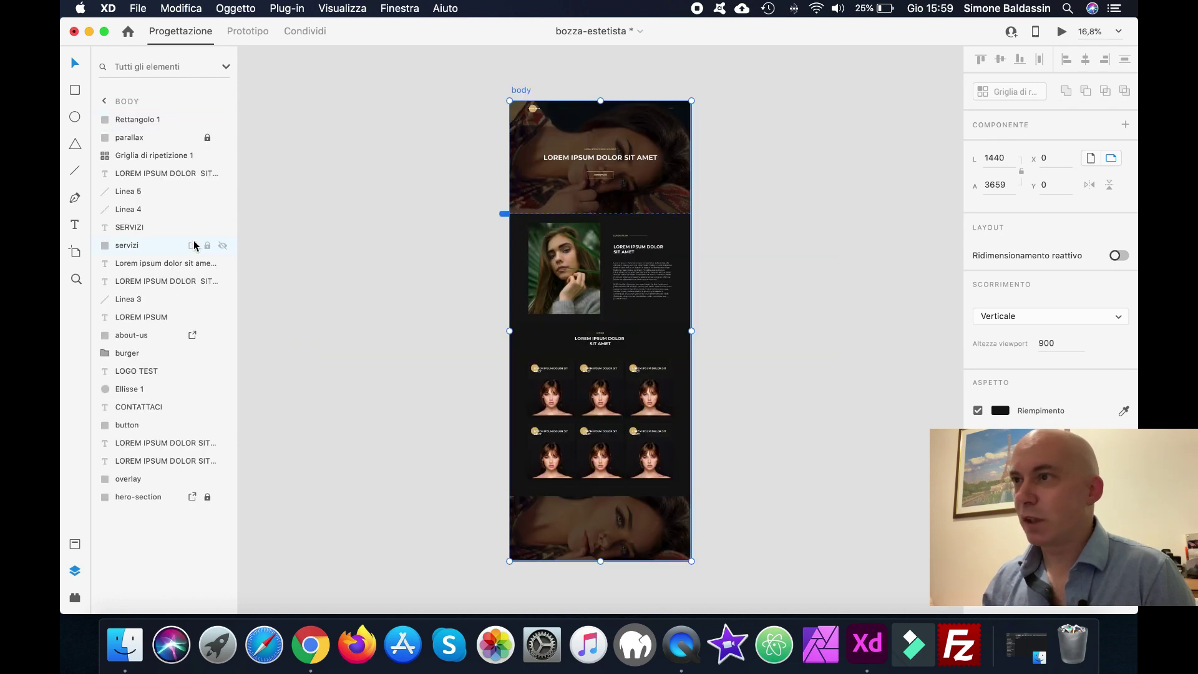
pyautogui.press('super+plus')
pyautogui.press('super+plus')
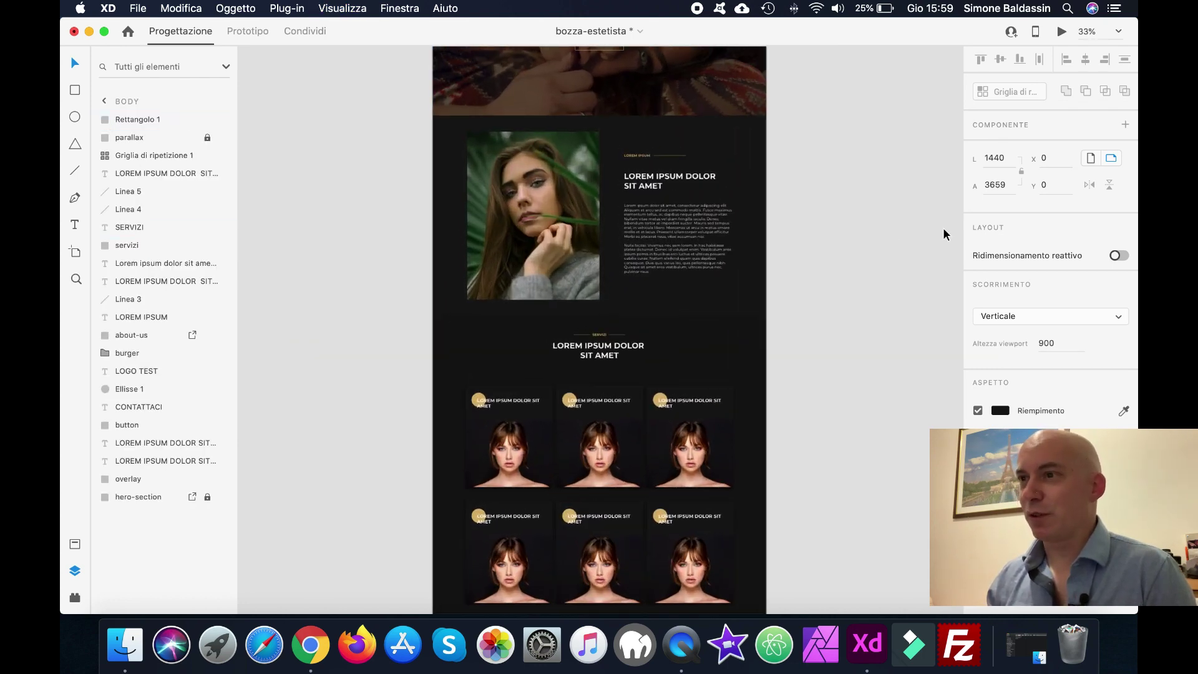
pyautogui.scroll(-4, 944, 234)
pyautogui.scroll(-2, 944, 234)
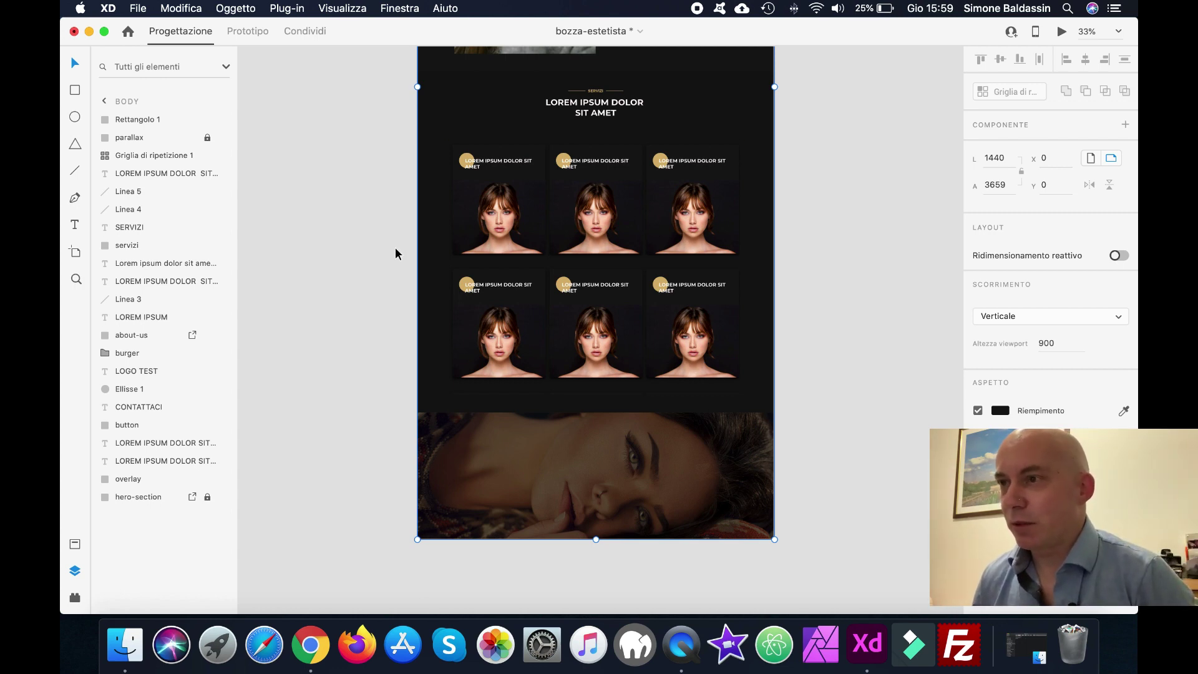
pyautogui.click(545, 471)
pyautogui.doubleClick(134, 120)
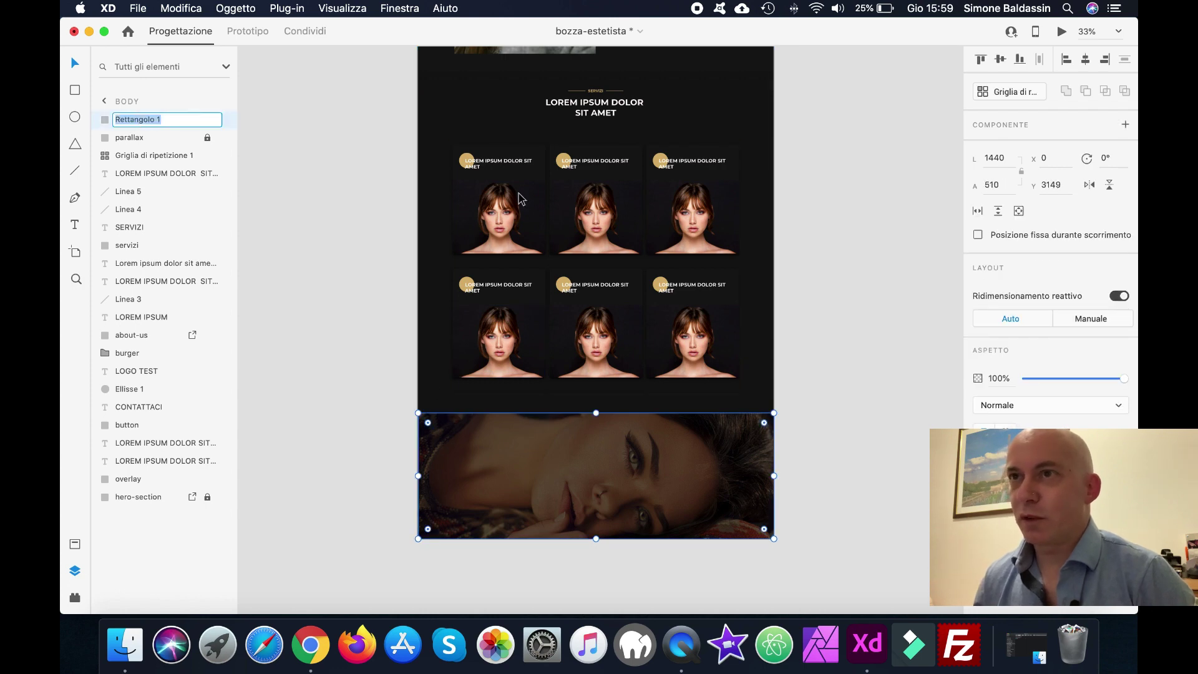
pyautogui.write('overlay-bg')
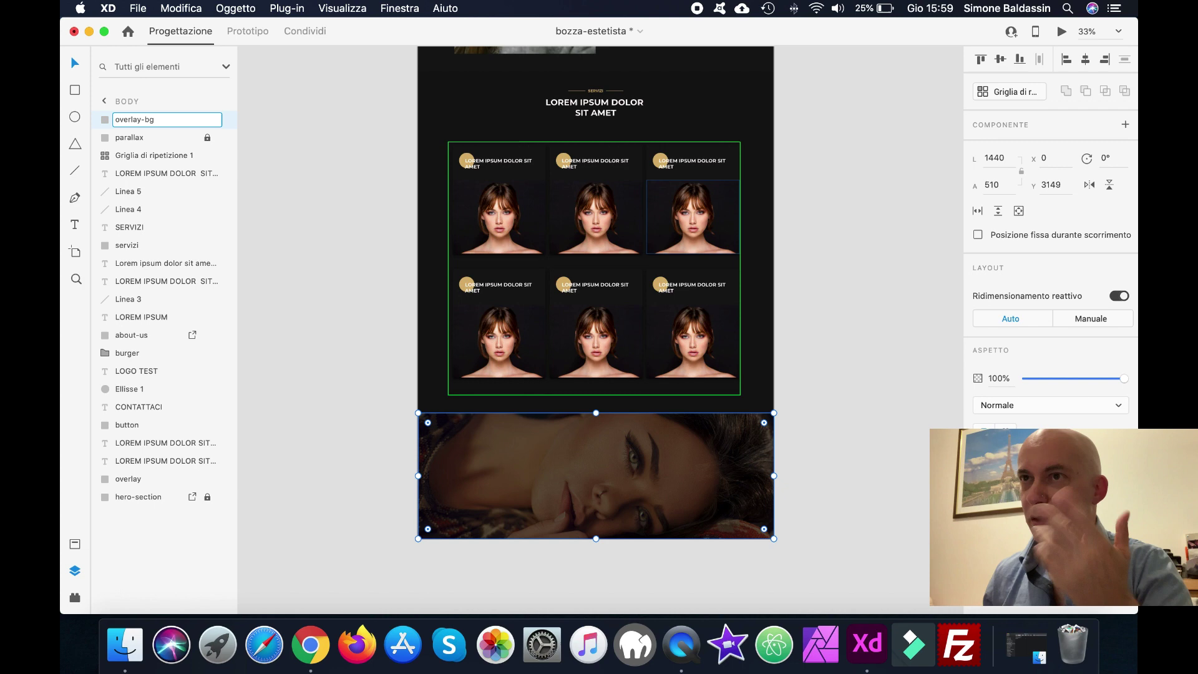
pyautogui.press('Return')
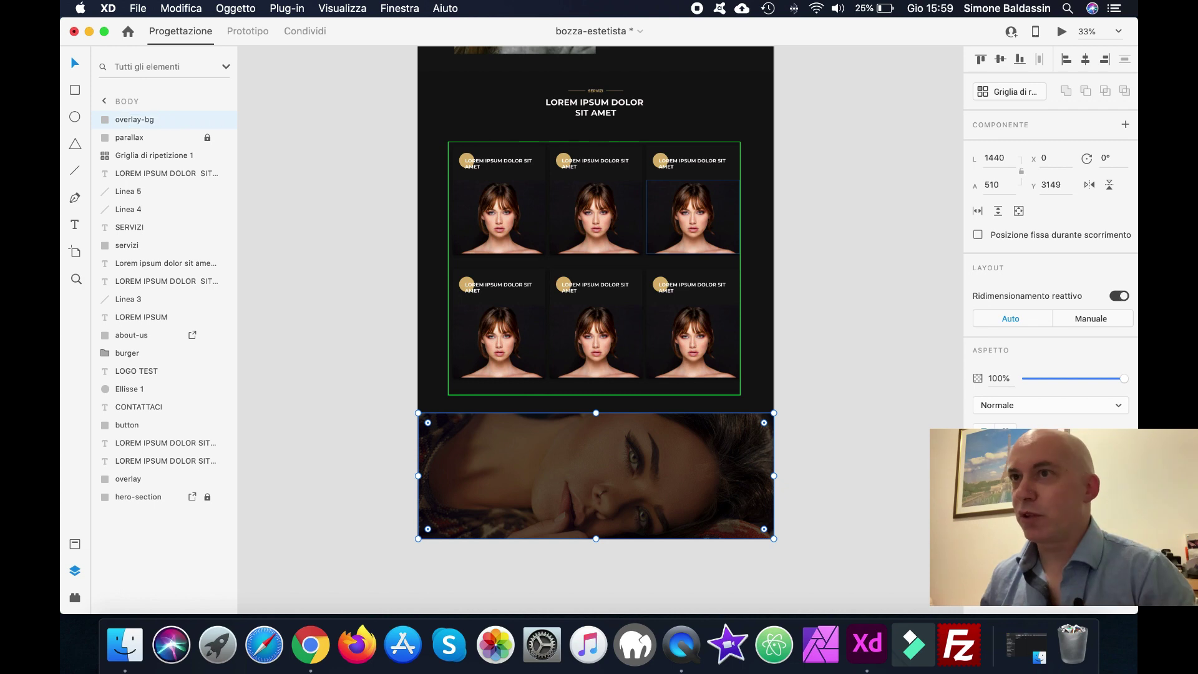
# Duplicate the hero heading "LOREM IPSUM DOLOR SIT AMET" and place the copy horizontally centred over the parallax image
pyautogui.scroll(5, 687, 152)
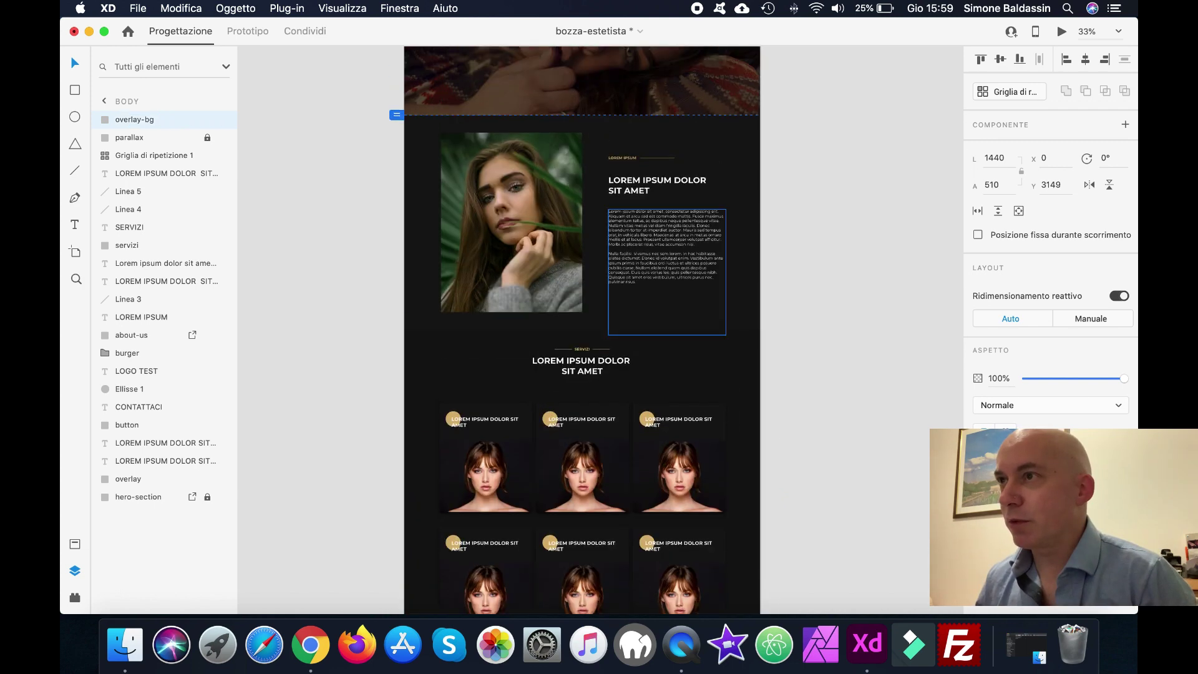
pyautogui.scroll(-3, 686, 151)
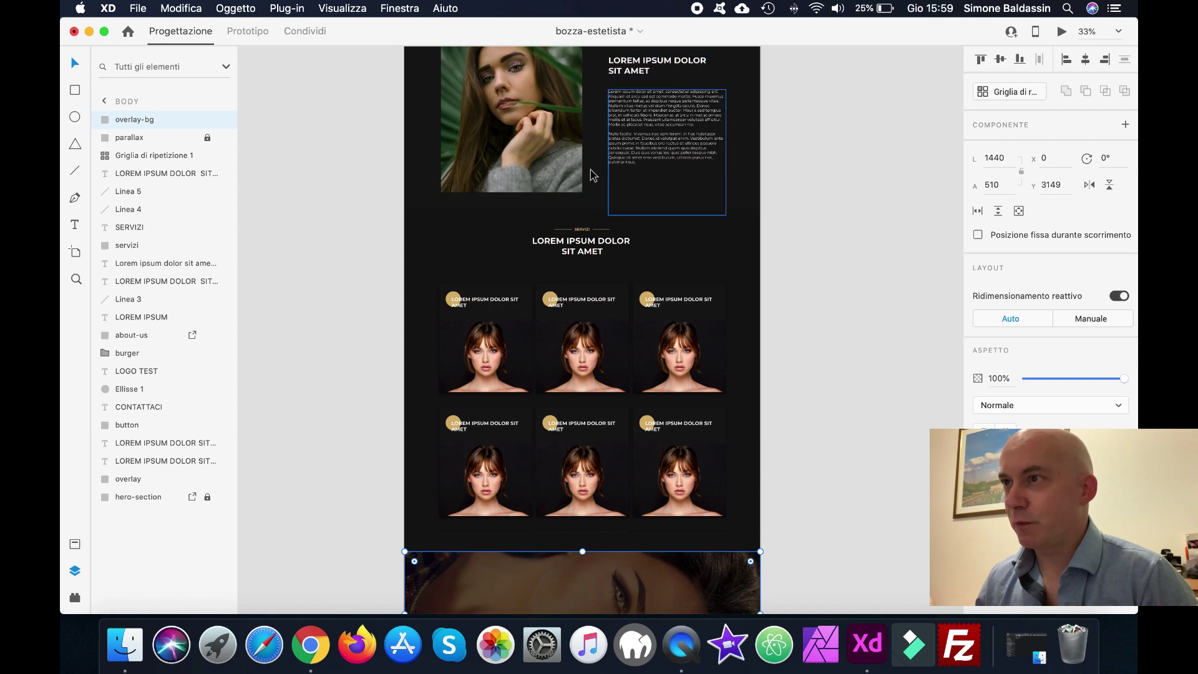
pyautogui.scroll(2, 666, 225)
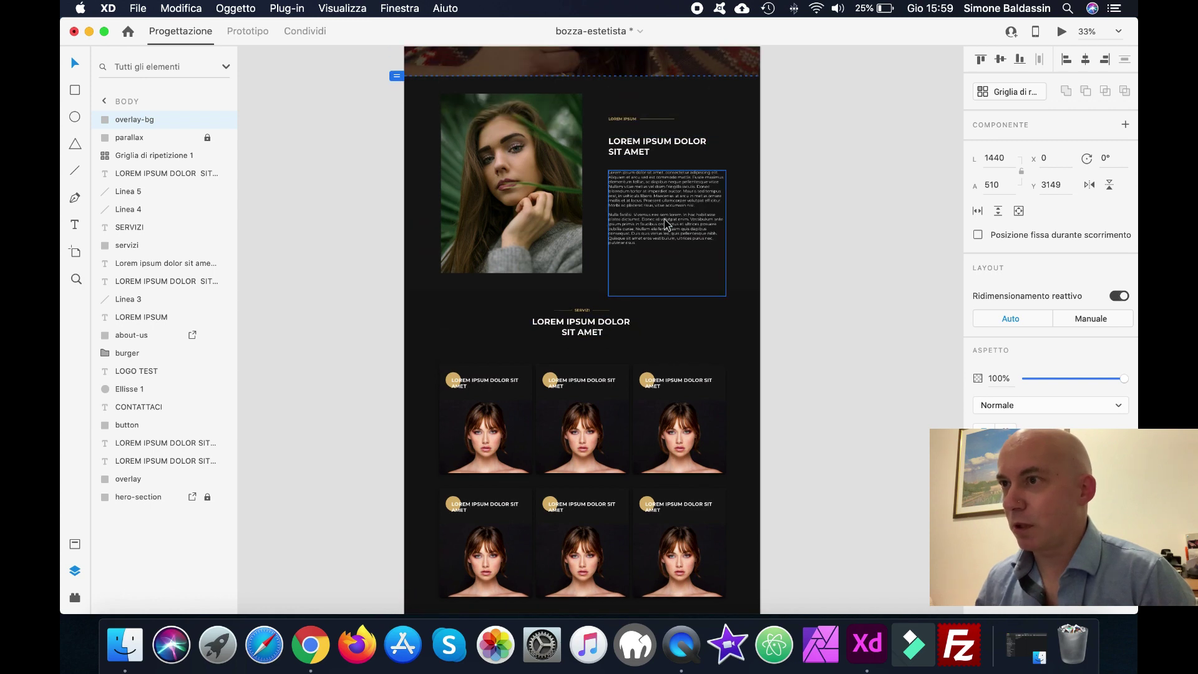
pyautogui.scroll(4, 667, 225)
pyautogui.scroll(1, 667, 225)
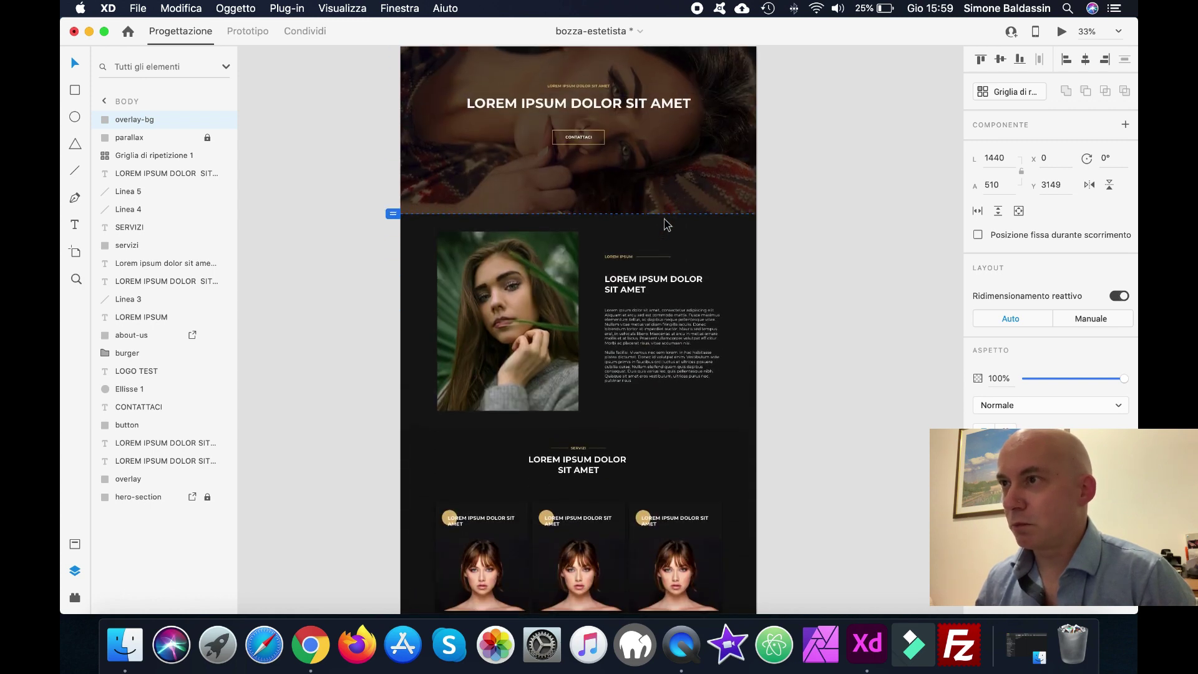
pyautogui.click(570, 107)
pyautogui.moveTo(569, 107); pyautogui.dragTo(580, 624)
pyautogui.moveTo(583, 457); pyautogui.dragTo(566, 416)
pyautogui.click(789, 388)
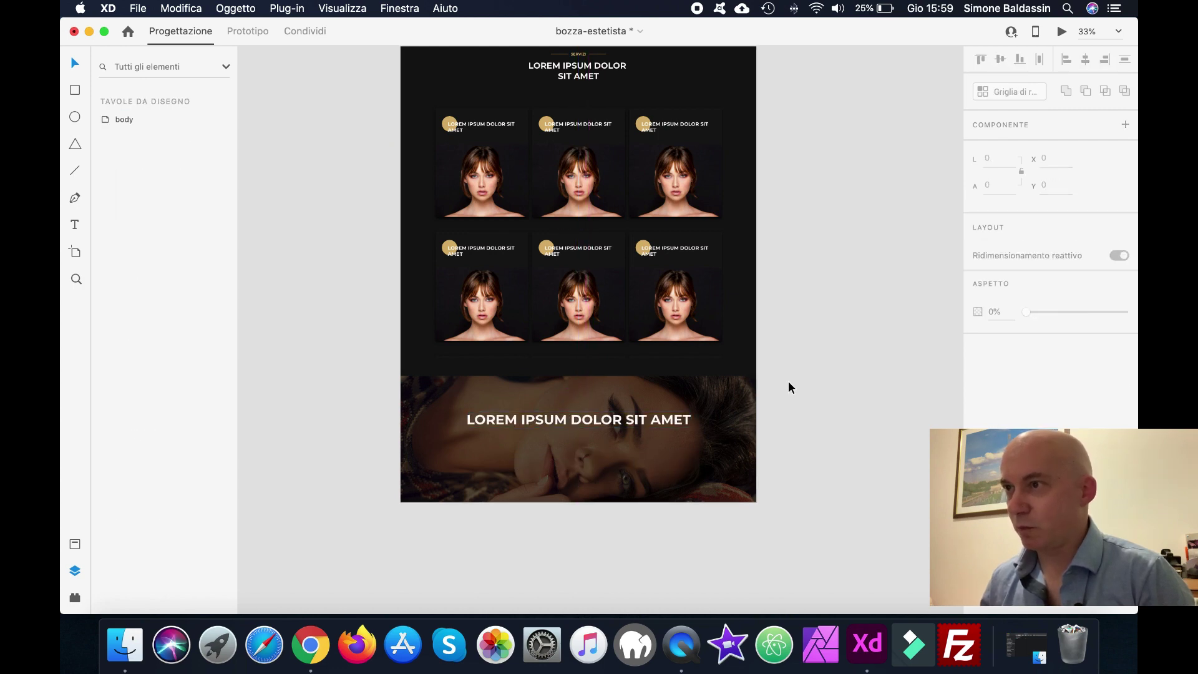
# Copy the hero's CONTATTACI text and button outline together and place the copy below the parallax heading, at about X 608, Y 3428
pyautogui.scroll(10, 690, 343)
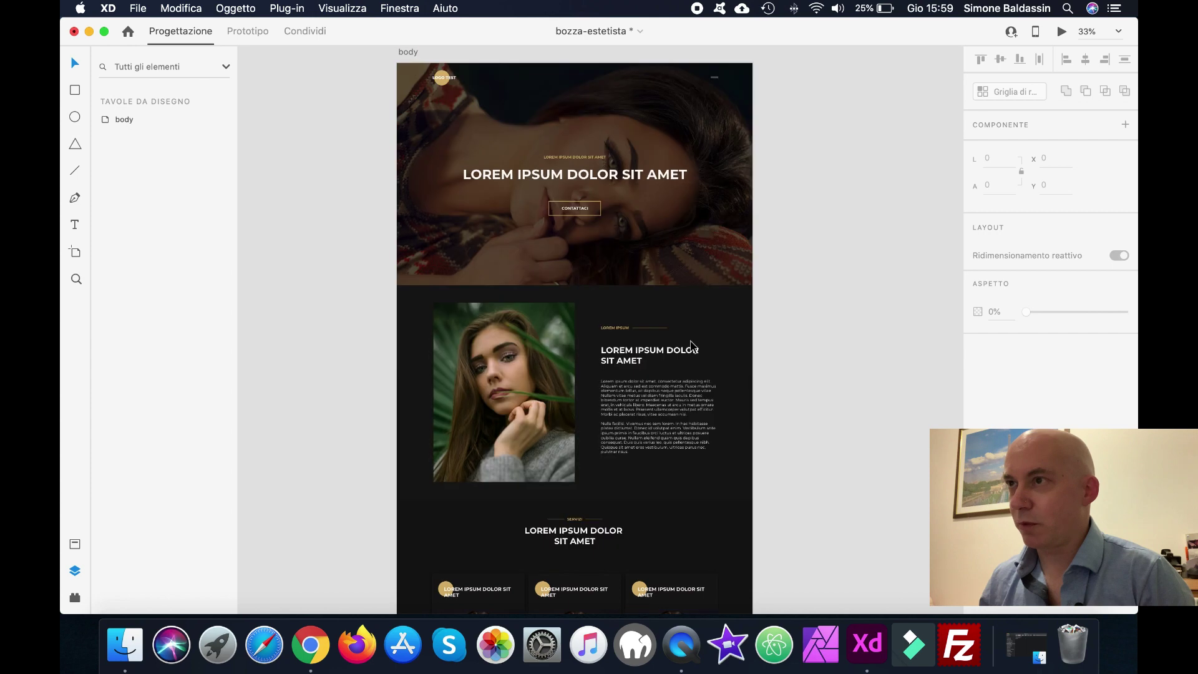
pyautogui.click(561, 210)
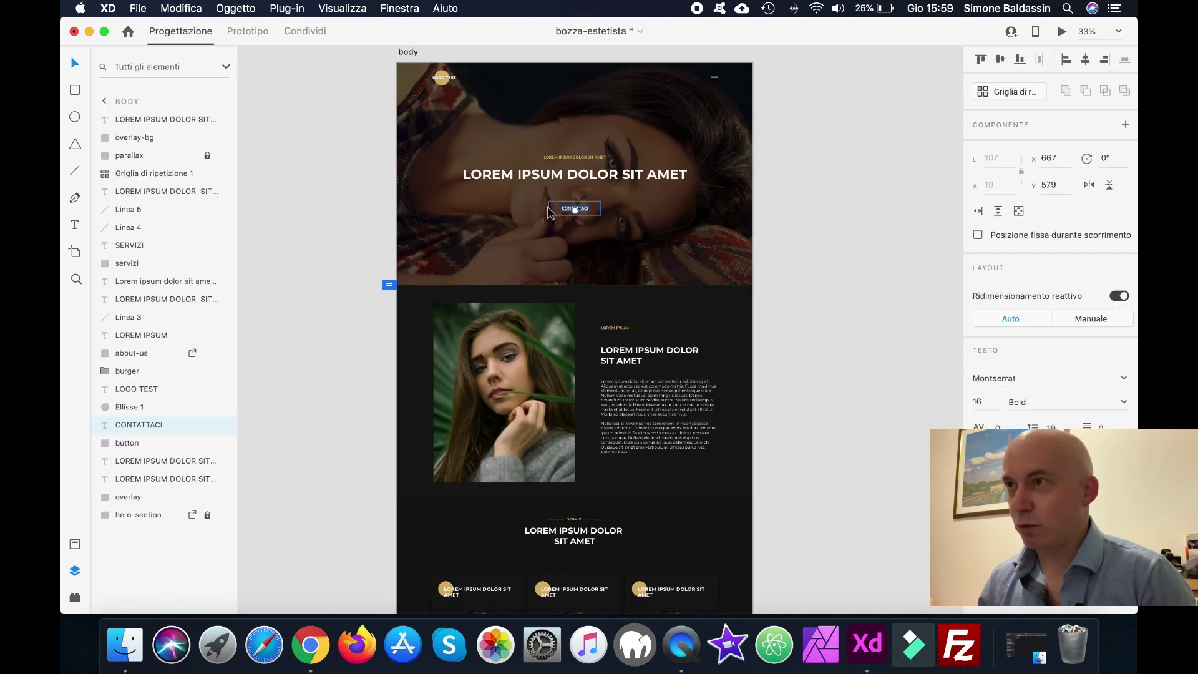
pyautogui.keyDown('shift'); pyautogui.click(549, 212); pyautogui.keyUp('shift')
pyautogui.press('super+c')
pyautogui.press('super+v')
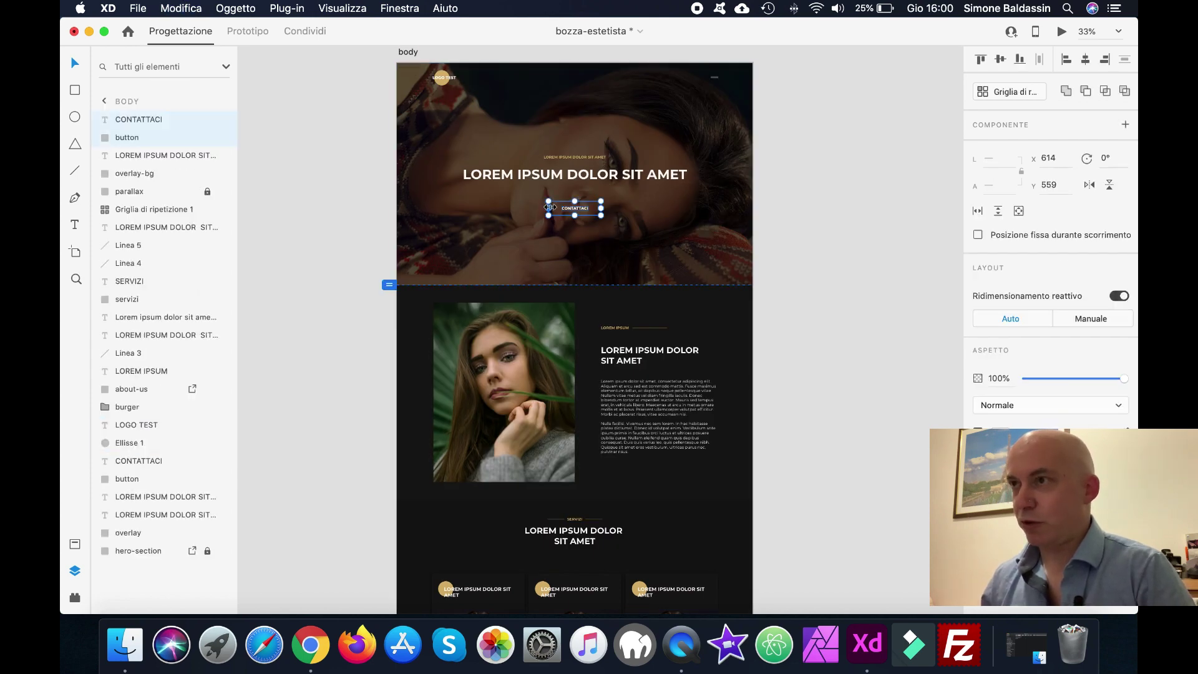
pyautogui.moveTo(585, 213); pyautogui.dragTo(580, 498)
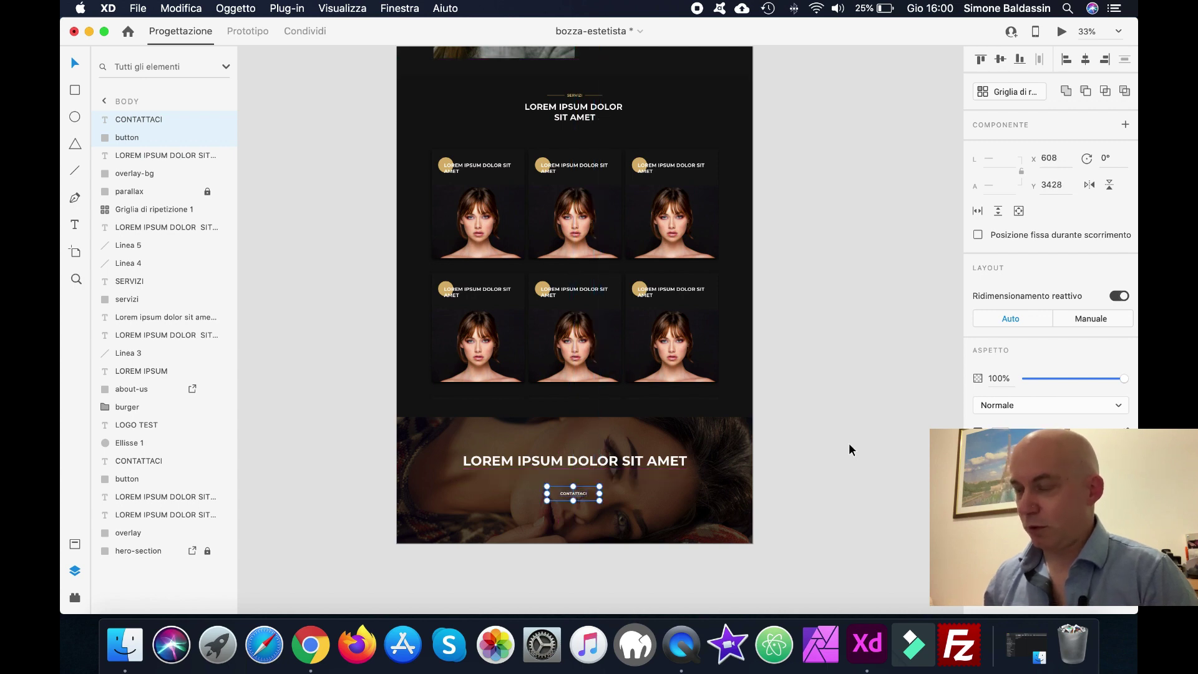
# Replace the CONTATTACI label of the button copy over the parallax image with "CALL TO ACTION"
pyautogui.press('super+plus')
pyautogui.press('super+plus')
pyautogui.scroll(-5, 850, 446)
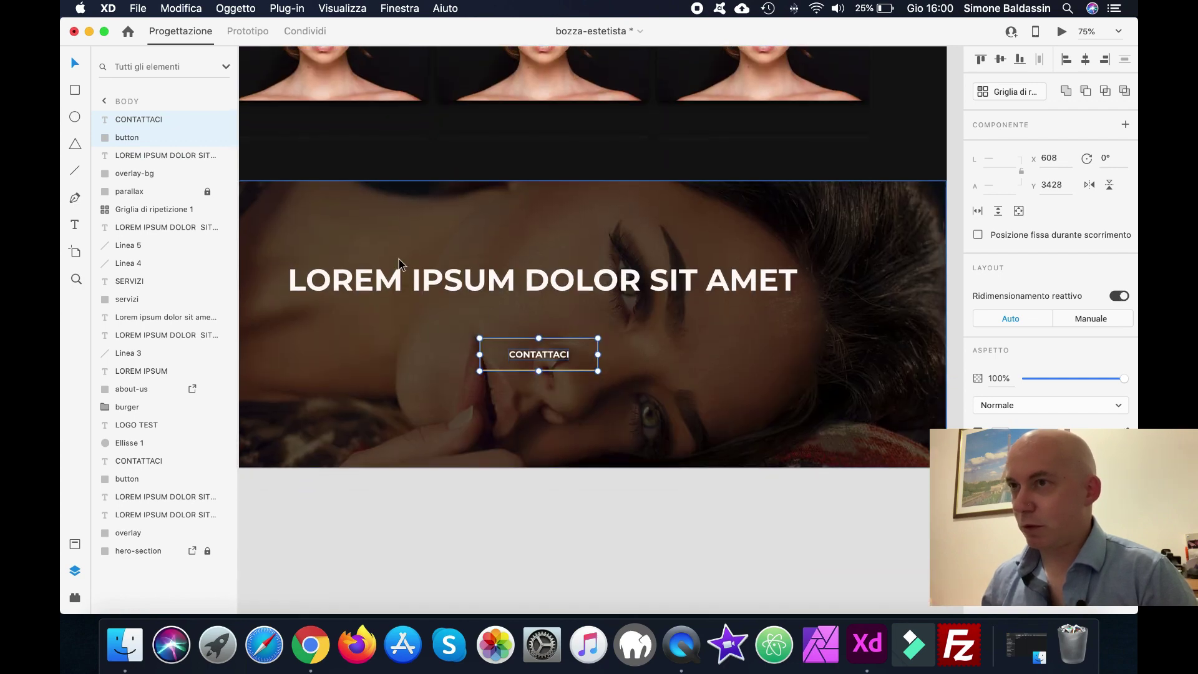
pyautogui.click(74, 226)
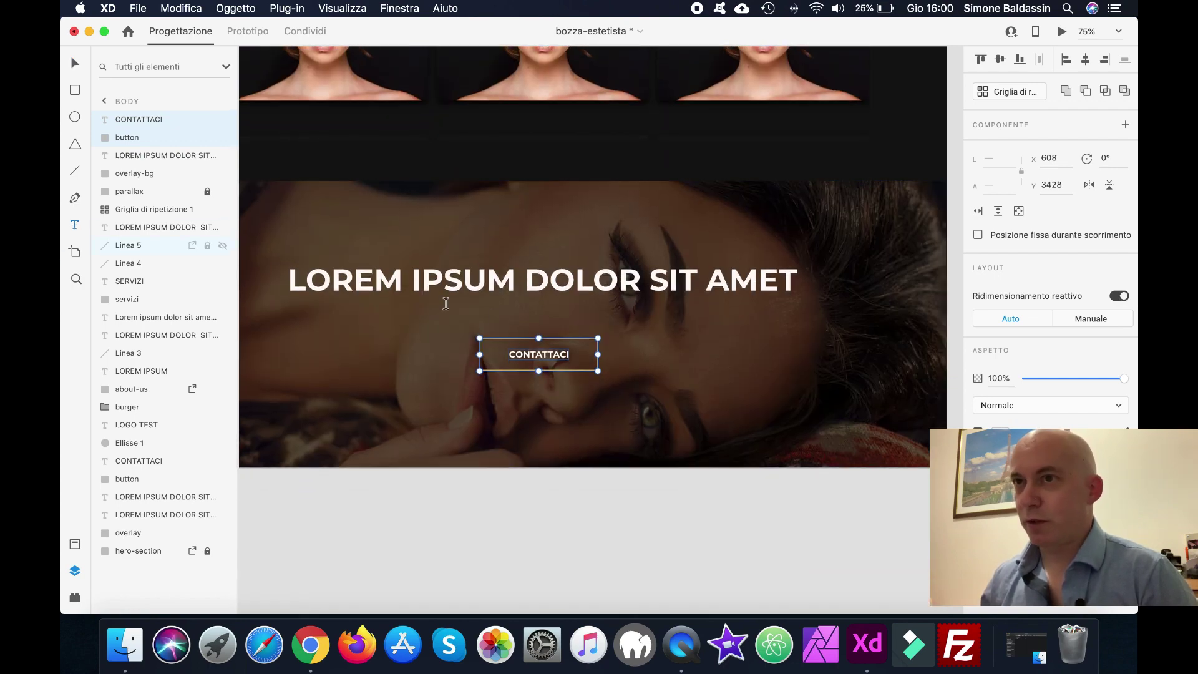
pyautogui.click(546, 353)
pyautogui.doubleClick(547, 354)
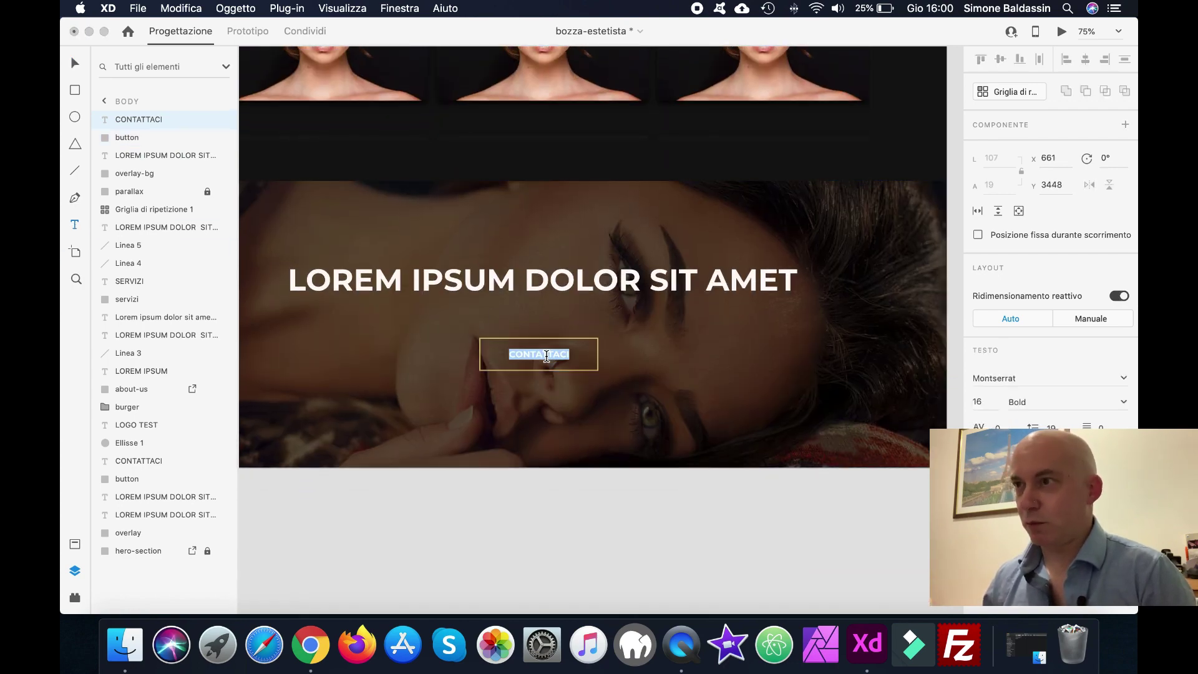
pyautogui.write('call')
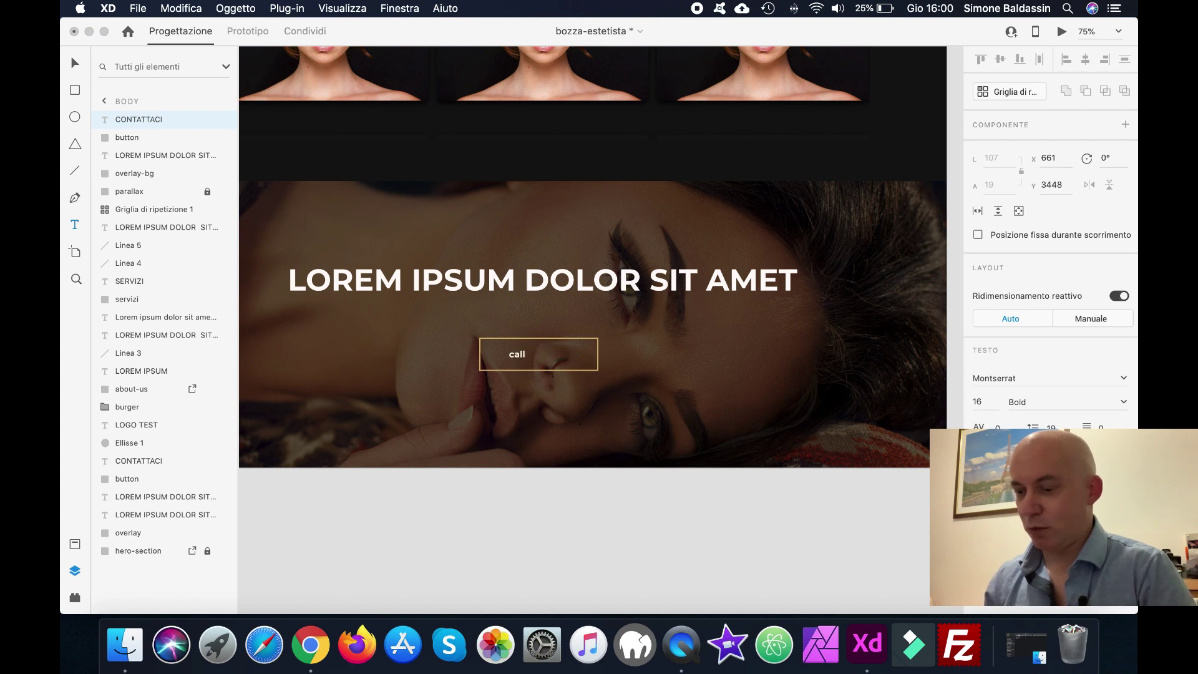
pyautogui.write(' to actio')
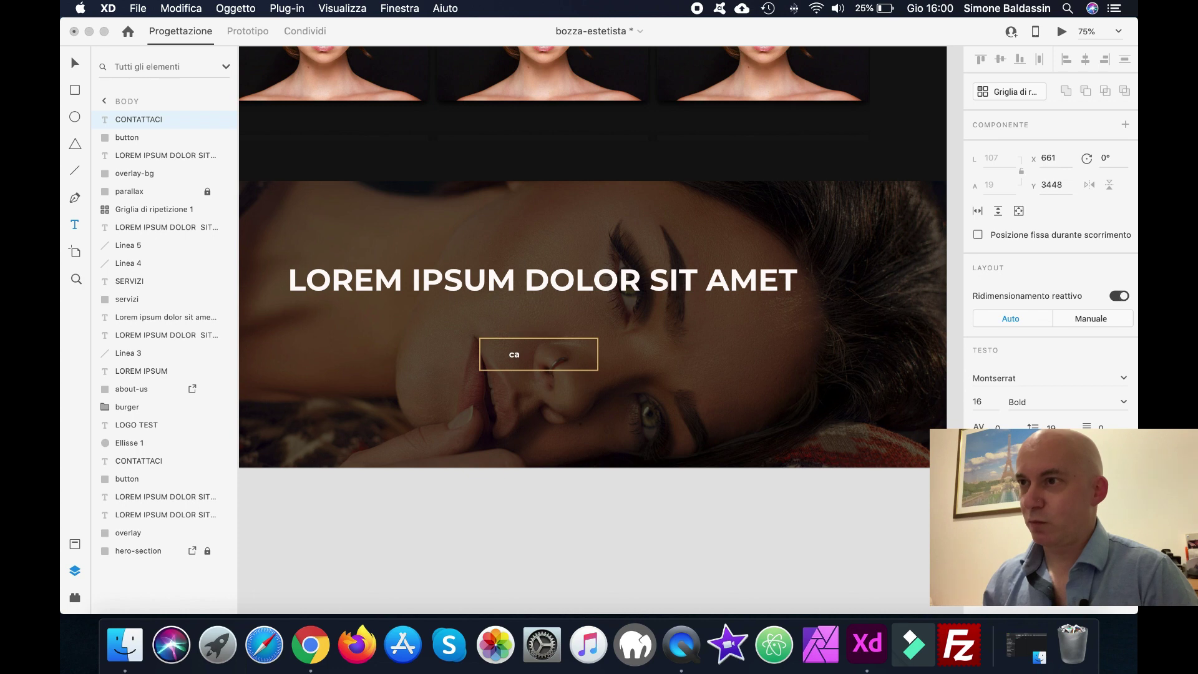
pyautogui.press('BackSpace')
pyautogui.write('c')
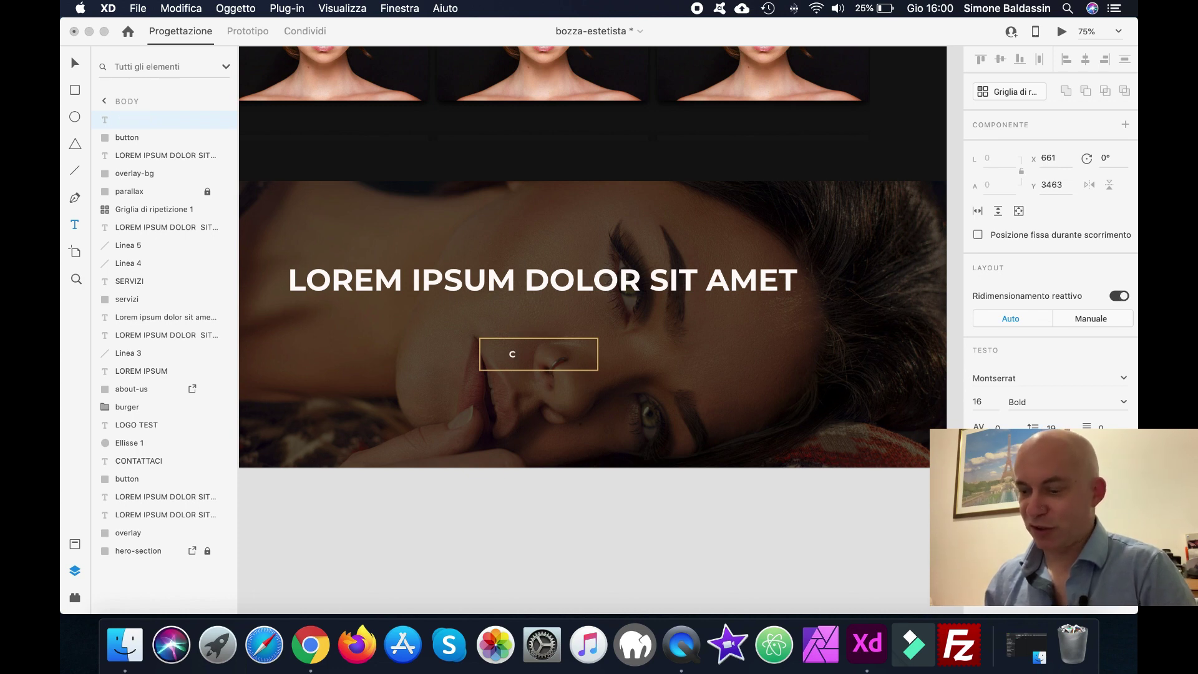
pyautogui.write('all to')
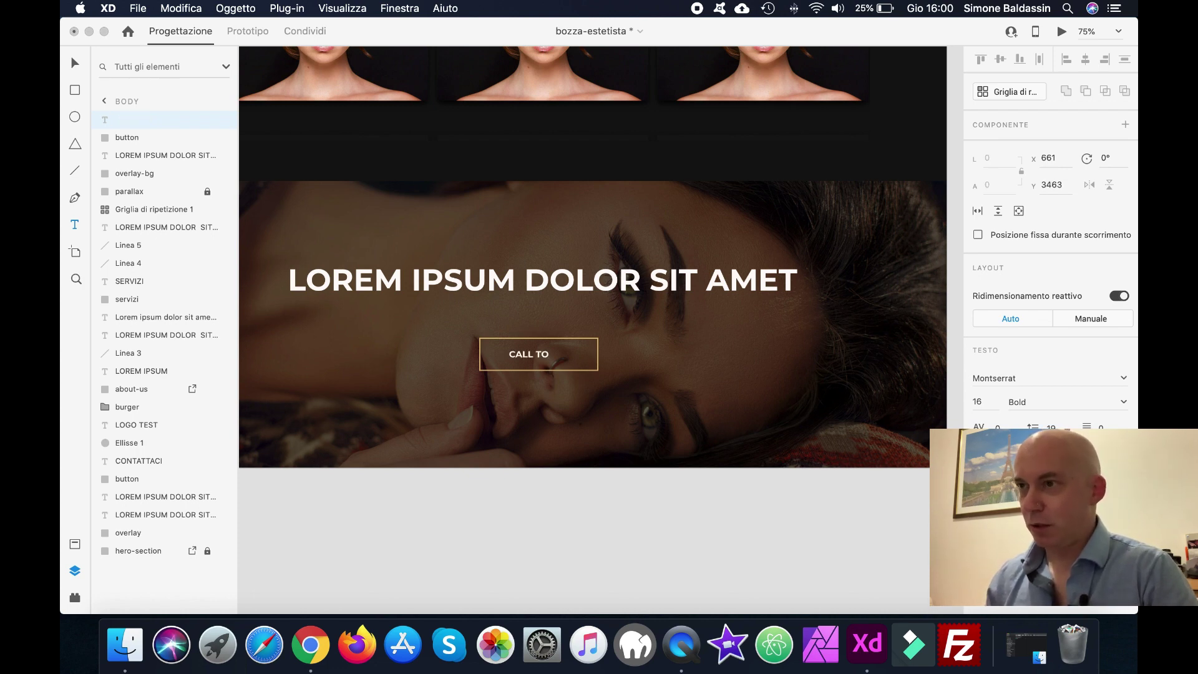
pyautogui.write(' actio')
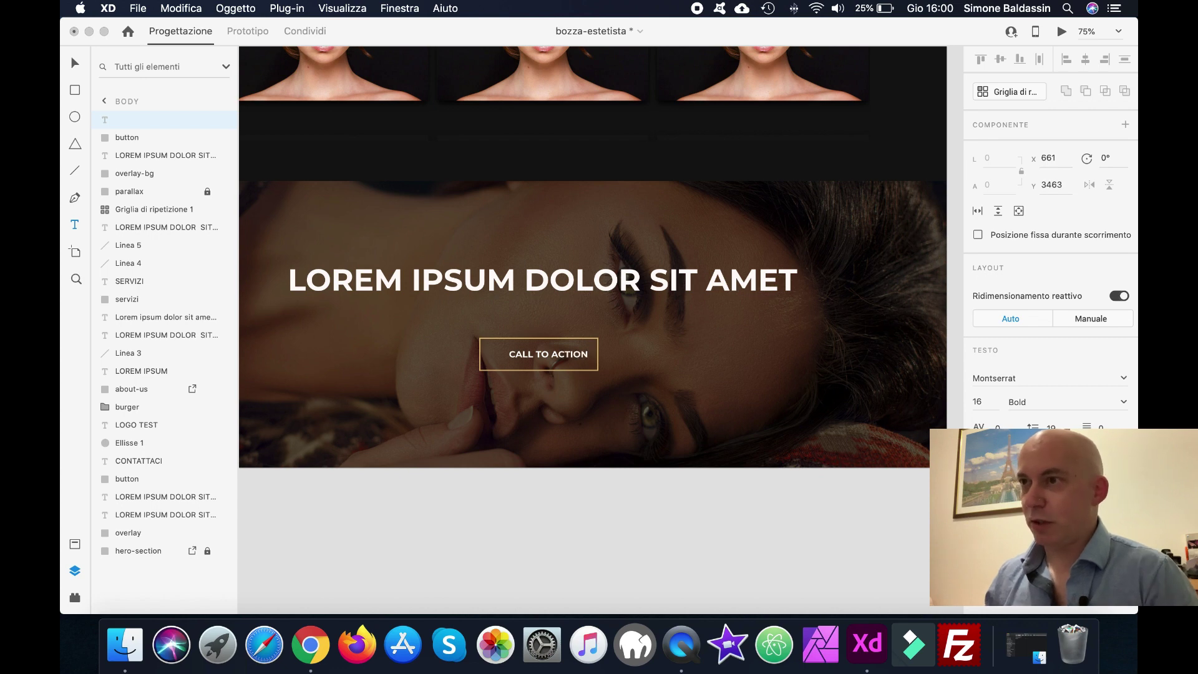
pyautogui.press('Escape')
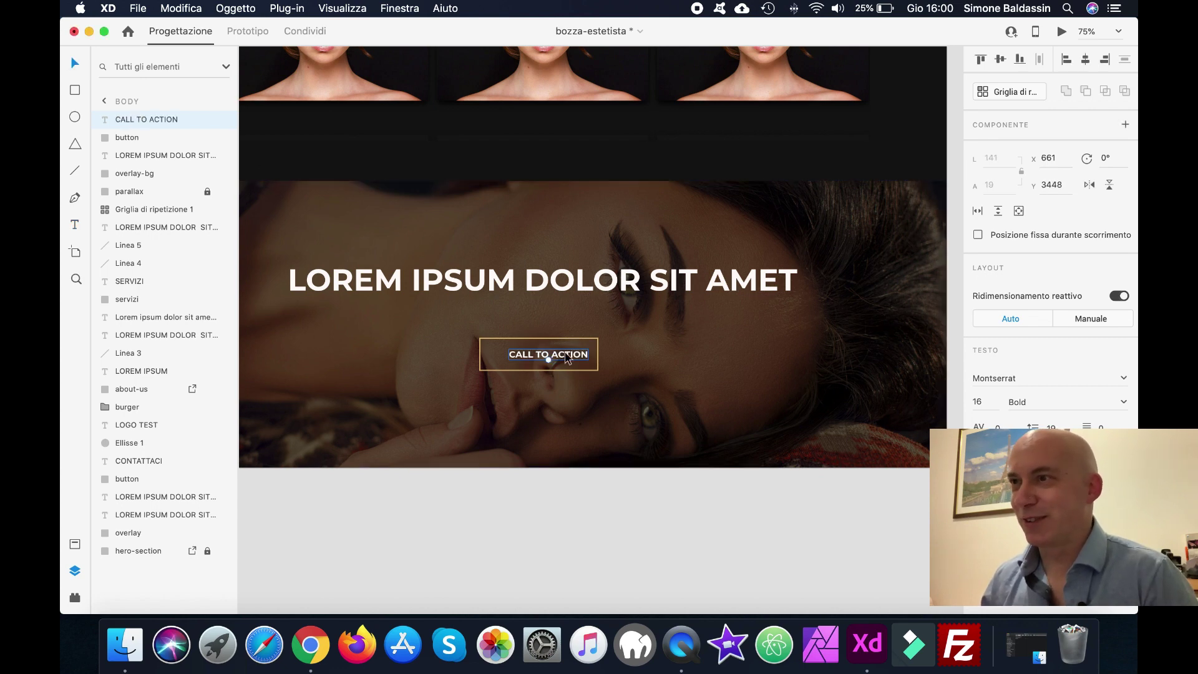
# Move the CALL TO ACTION label to X 650 so it sits centred in its button outline, and save the document
pyautogui.moveTo(565, 355); pyautogui.dragTo(556, 358)
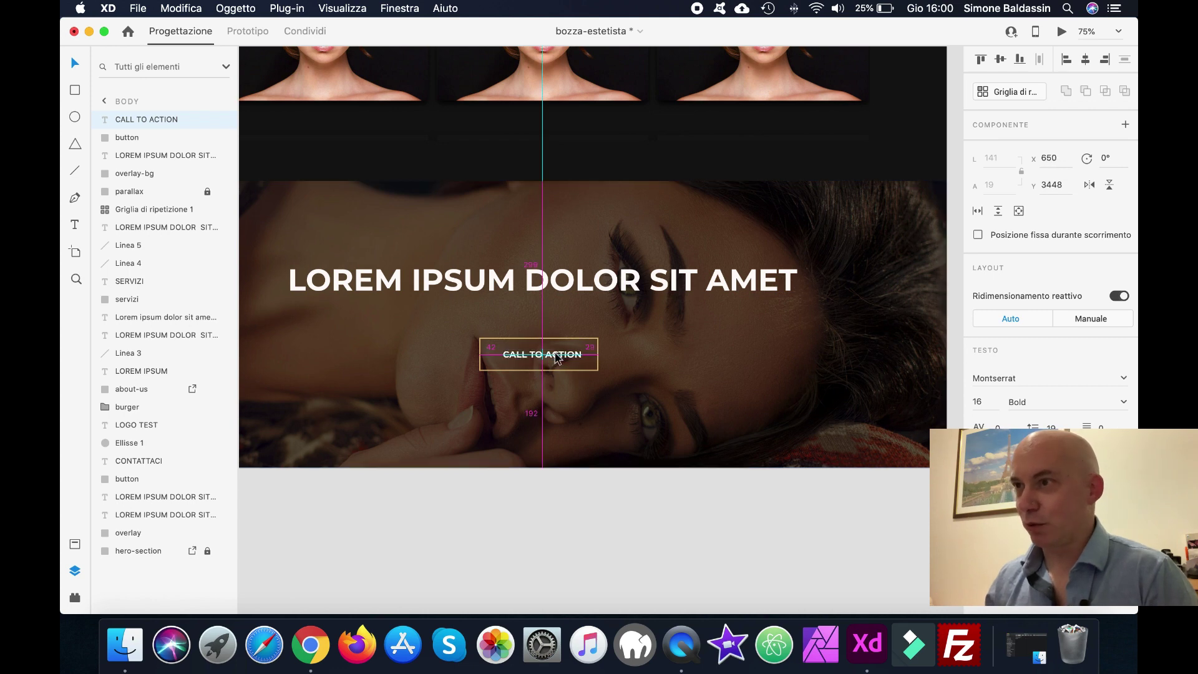
pyautogui.click(635, 380)
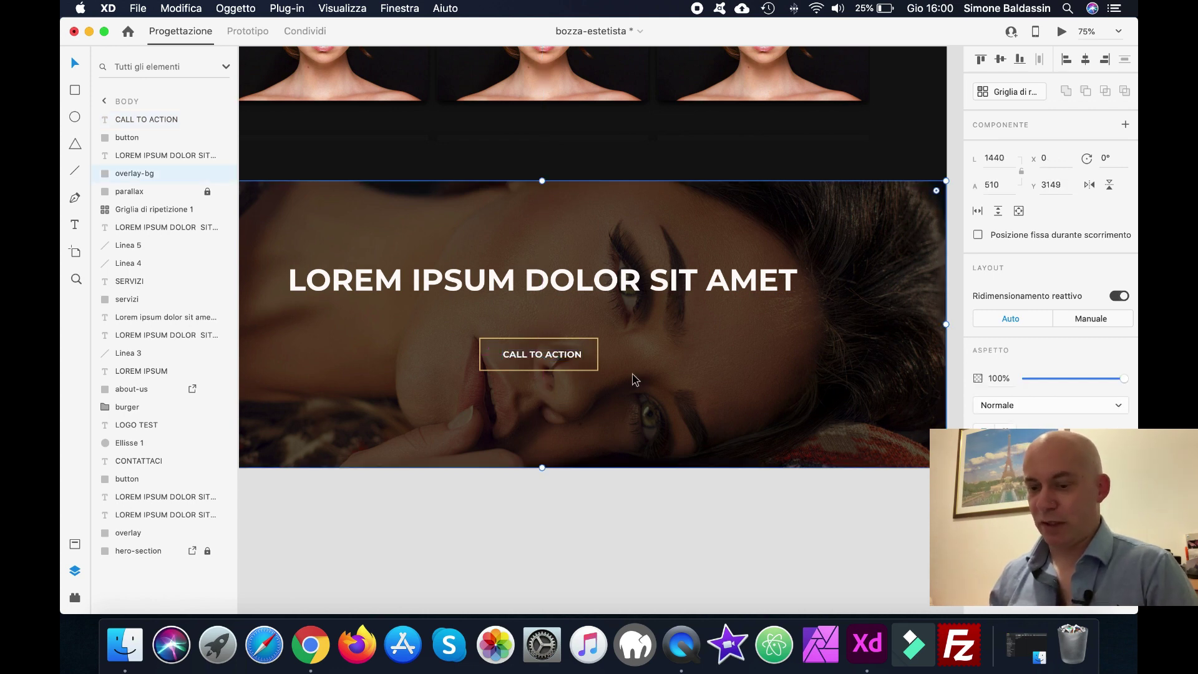
pyautogui.press('super+s')
pyautogui.press('super+minus')
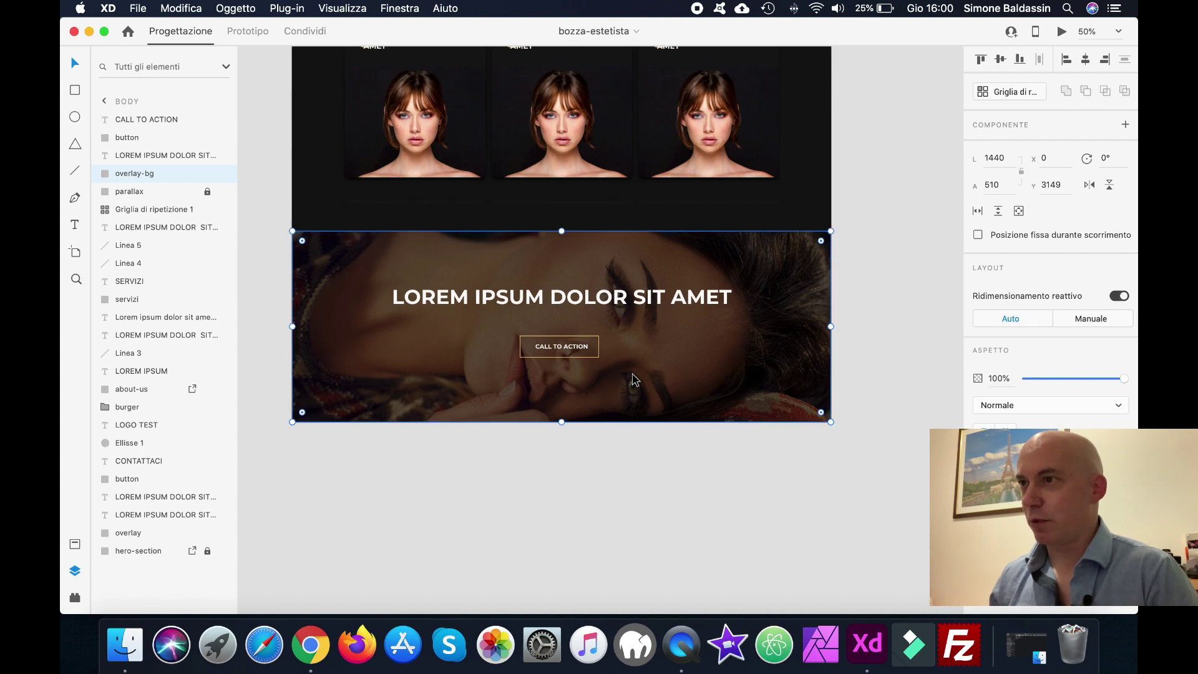
# Preview the page in full screen, examine it from the hero down to the parallax section, and close the preview
pyautogui.hscroll(-2, 634, 379)
pyautogui.scroll(3, 633, 379)
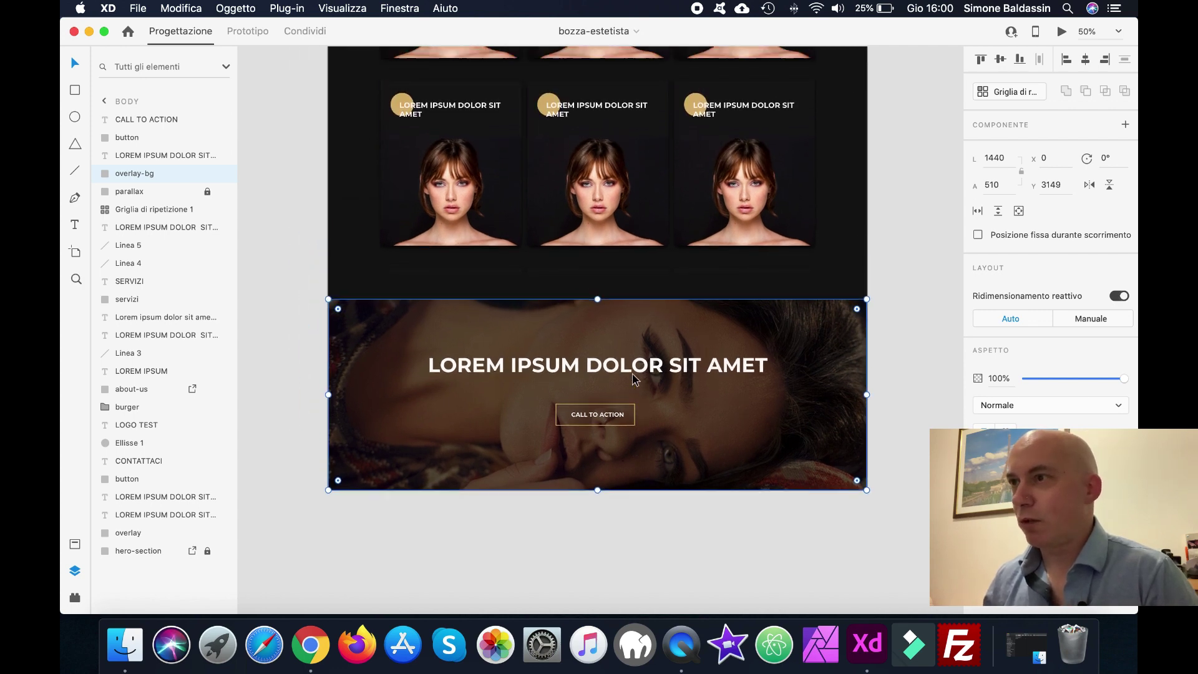
pyautogui.click(292, 242)
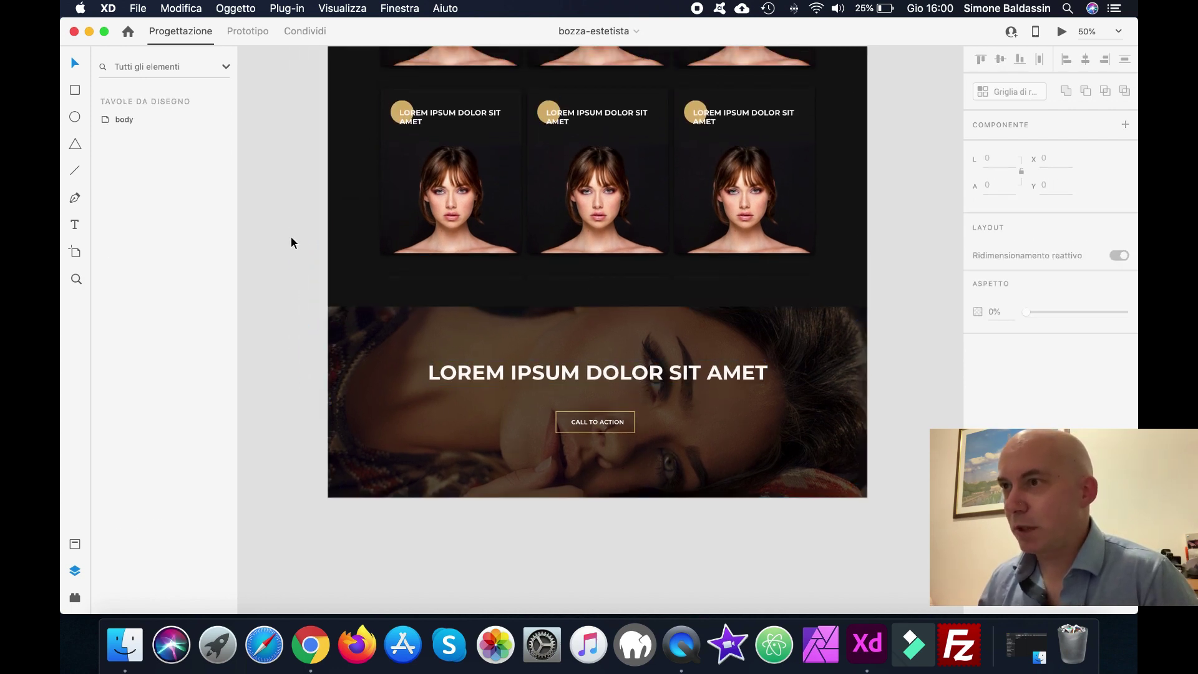
pyautogui.scroll(10, 292, 242)
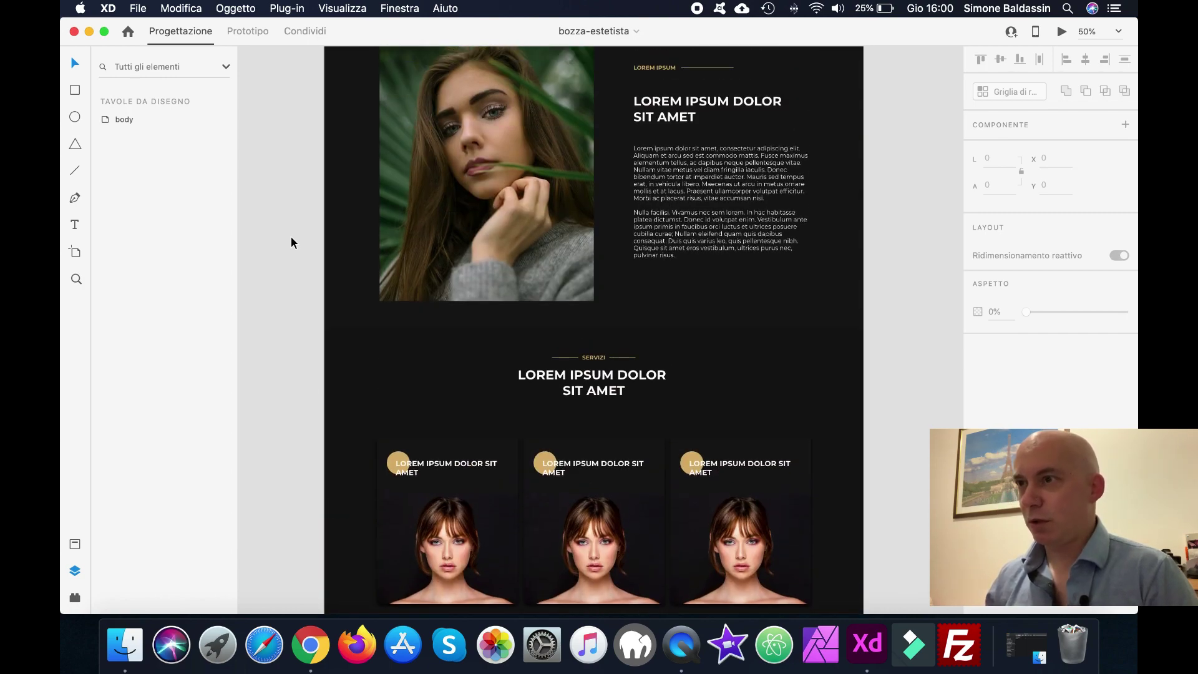
pyautogui.scroll(-11, 291, 242)
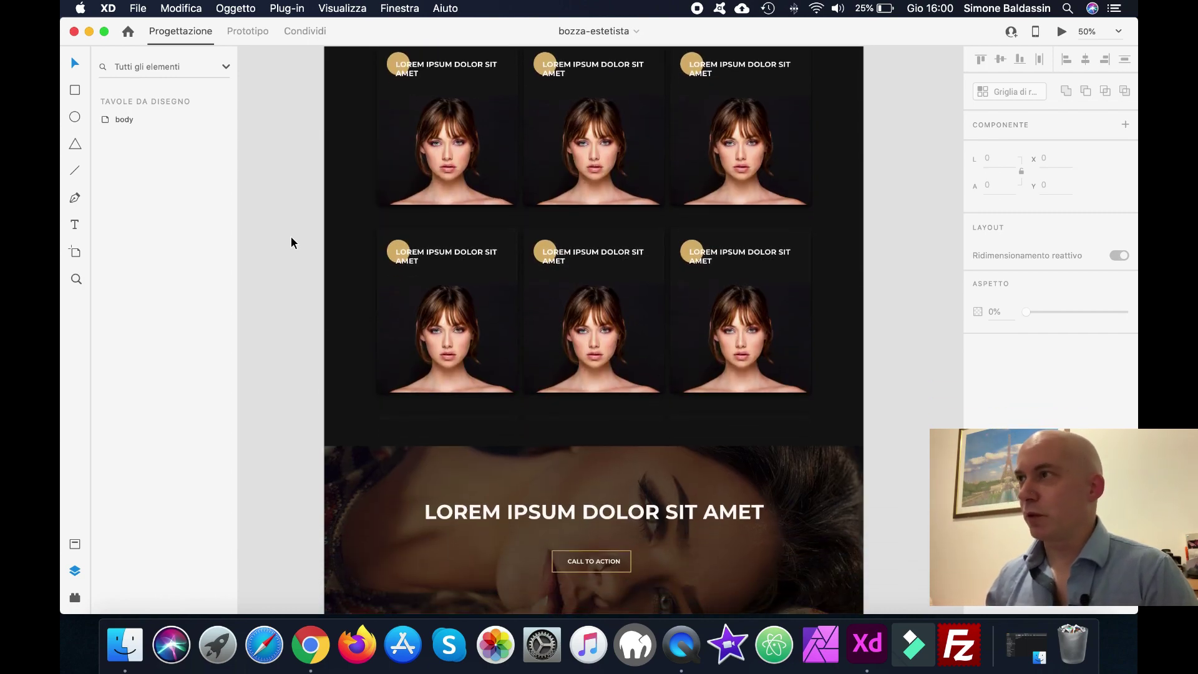
pyautogui.click(1062, 32)
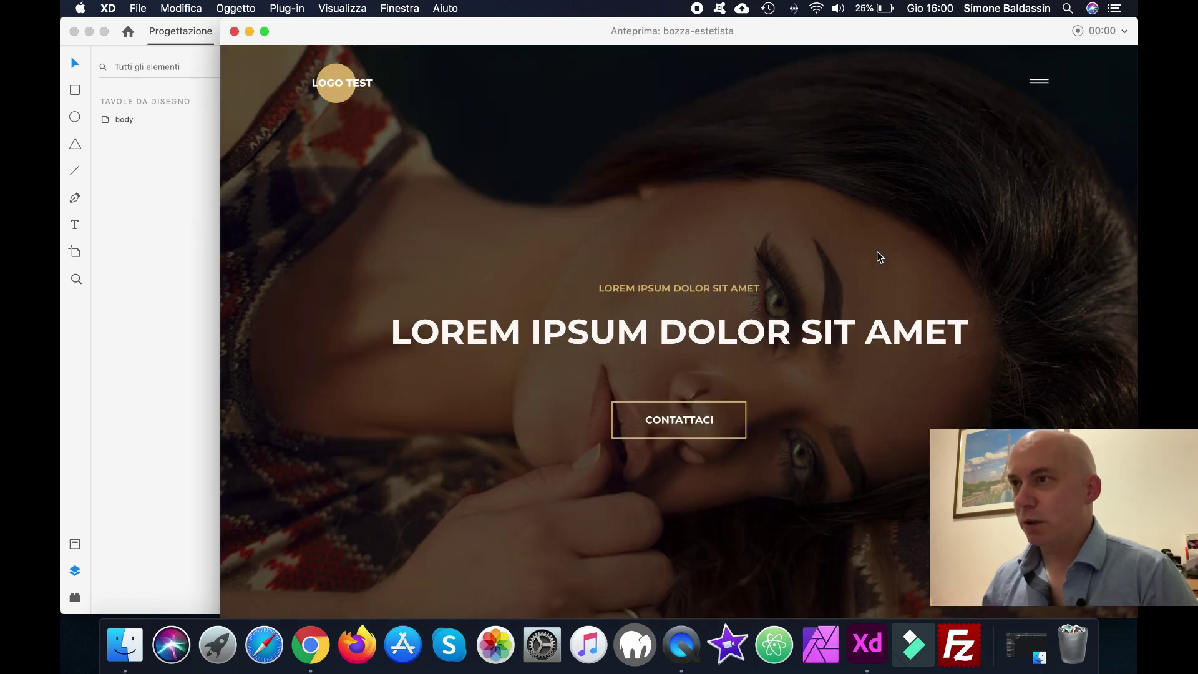
pyautogui.click(265, 31)
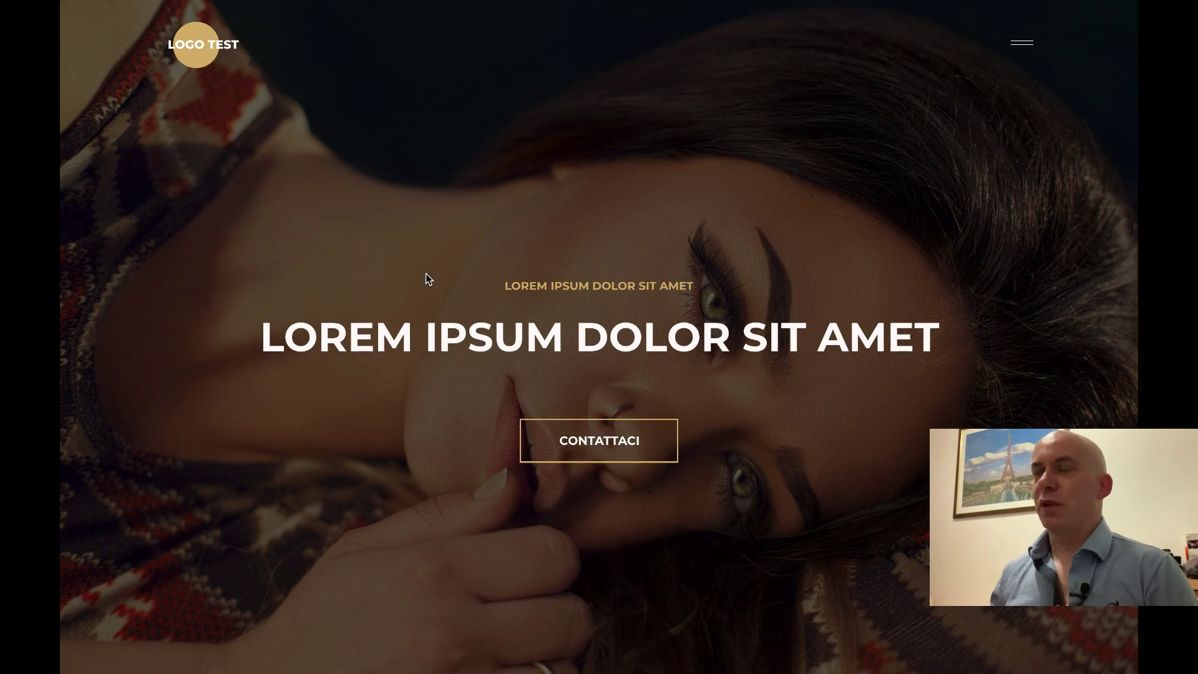
pyautogui.scroll(-4, 426, 278)
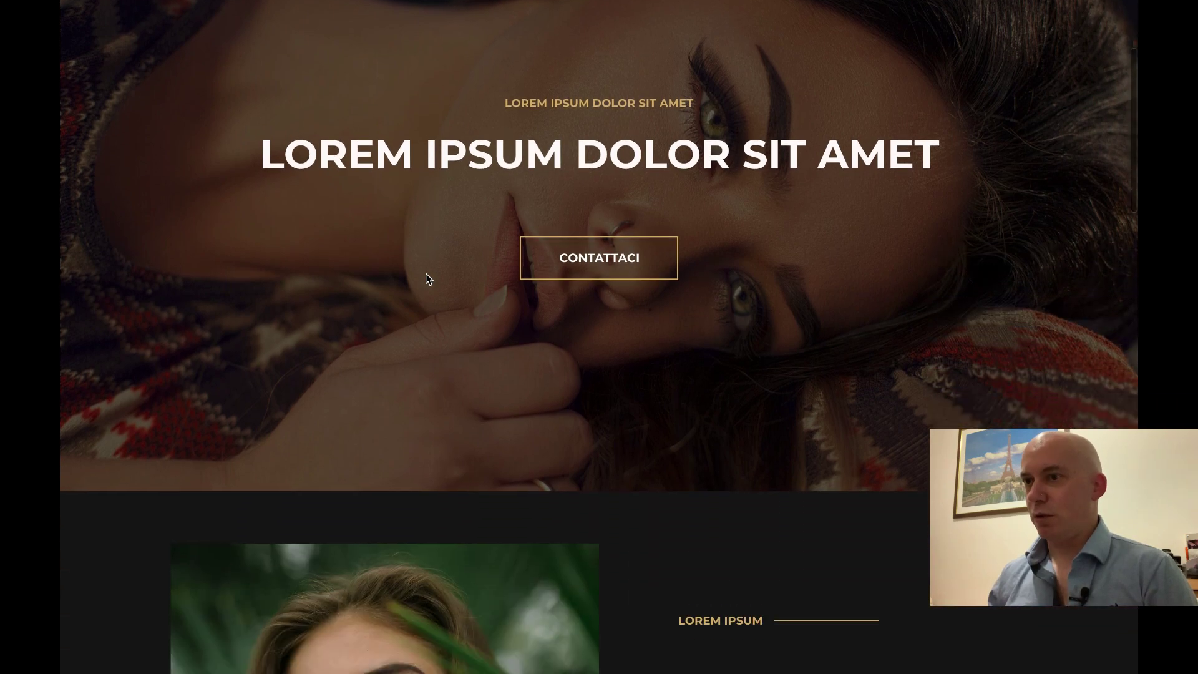
pyautogui.scroll(-6, 425, 278)
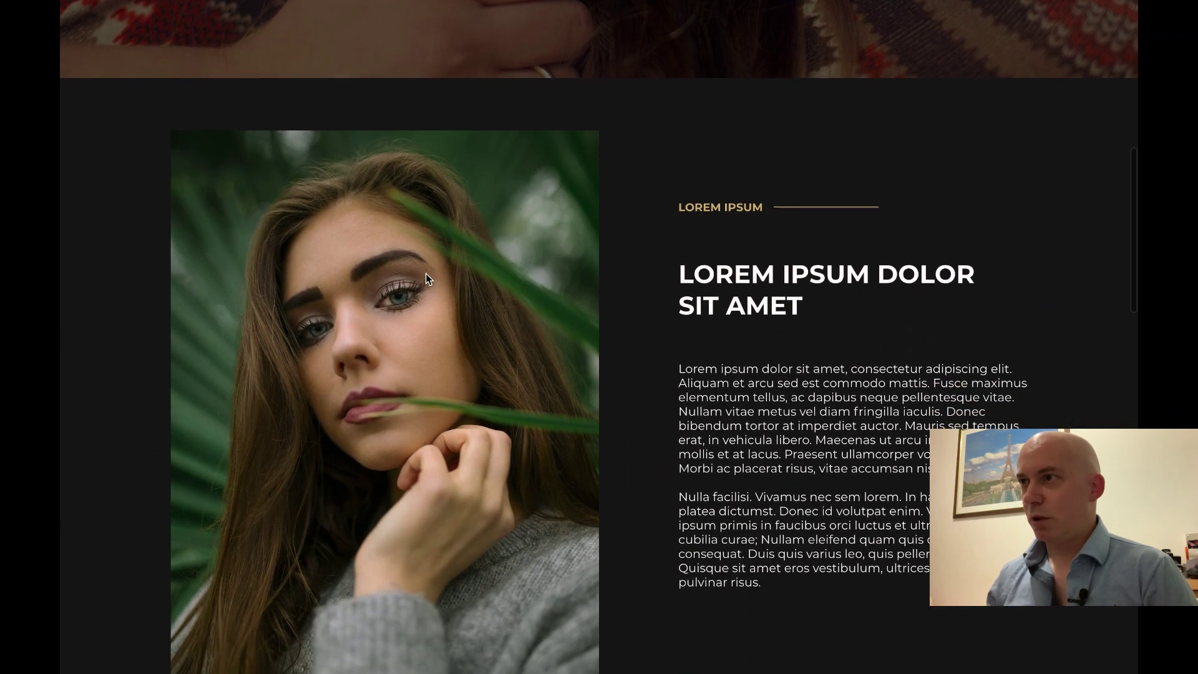
pyautogui.scroll(-6, 426, 274)
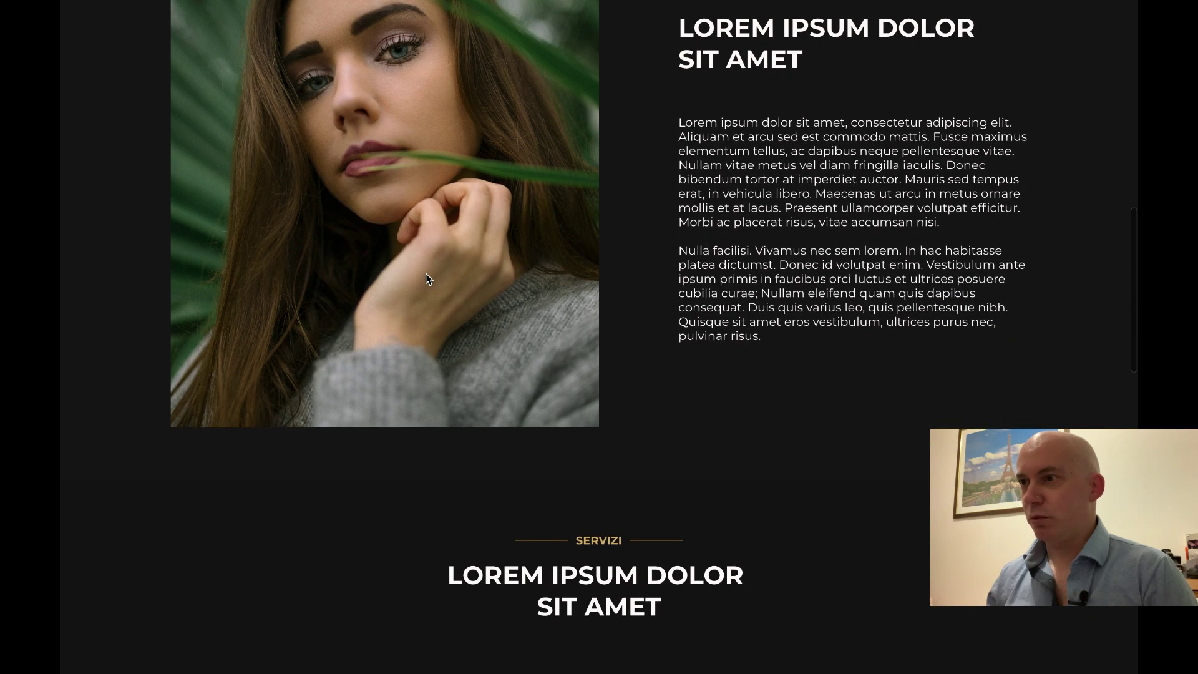
pyautogui.scroll(-4, 428, 279)
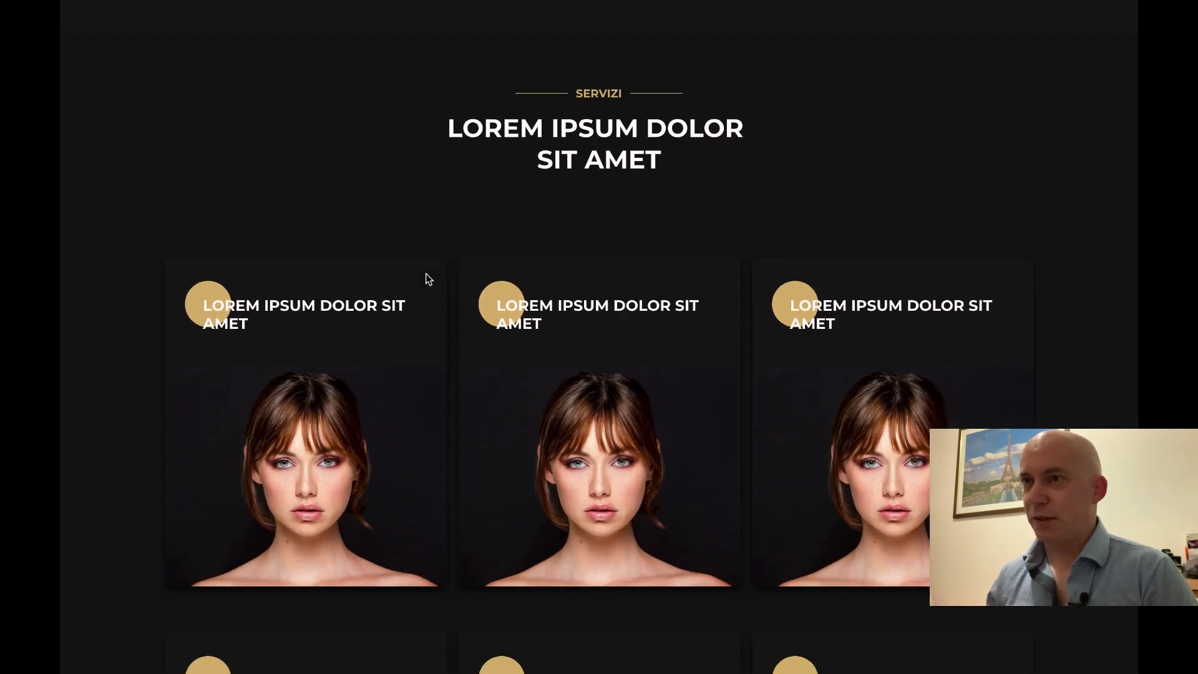
pyautogui.scroll(-4, 426, 274)
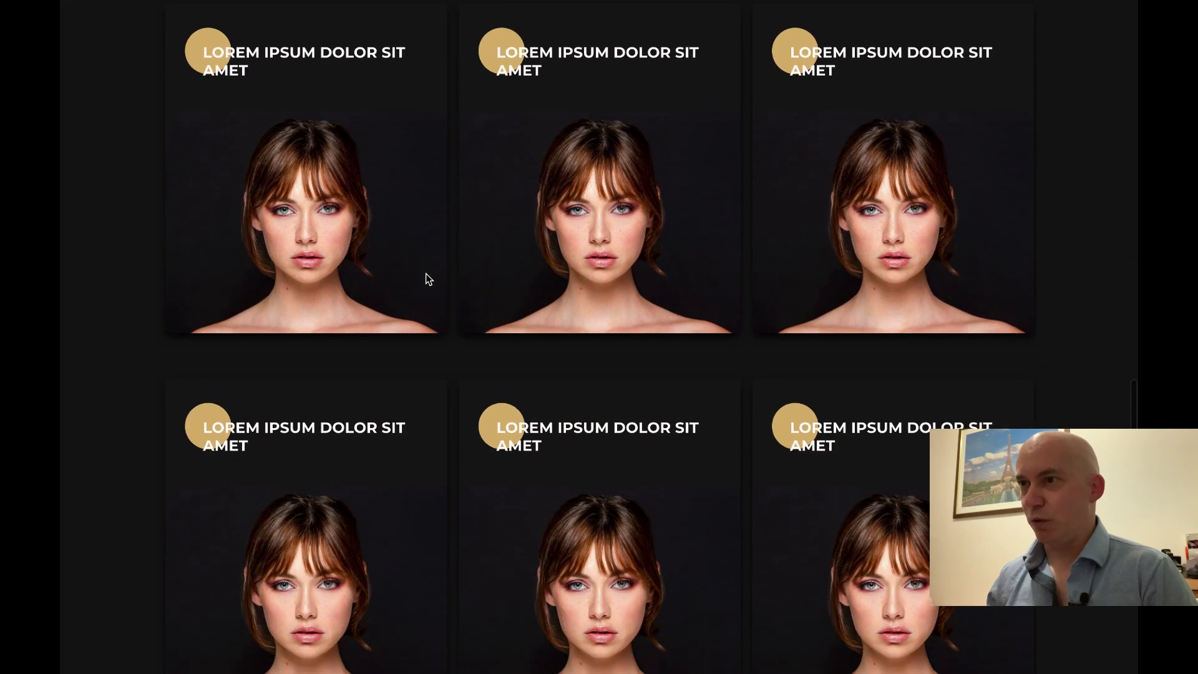
pyautogui.scroll(-2, 426, 273)
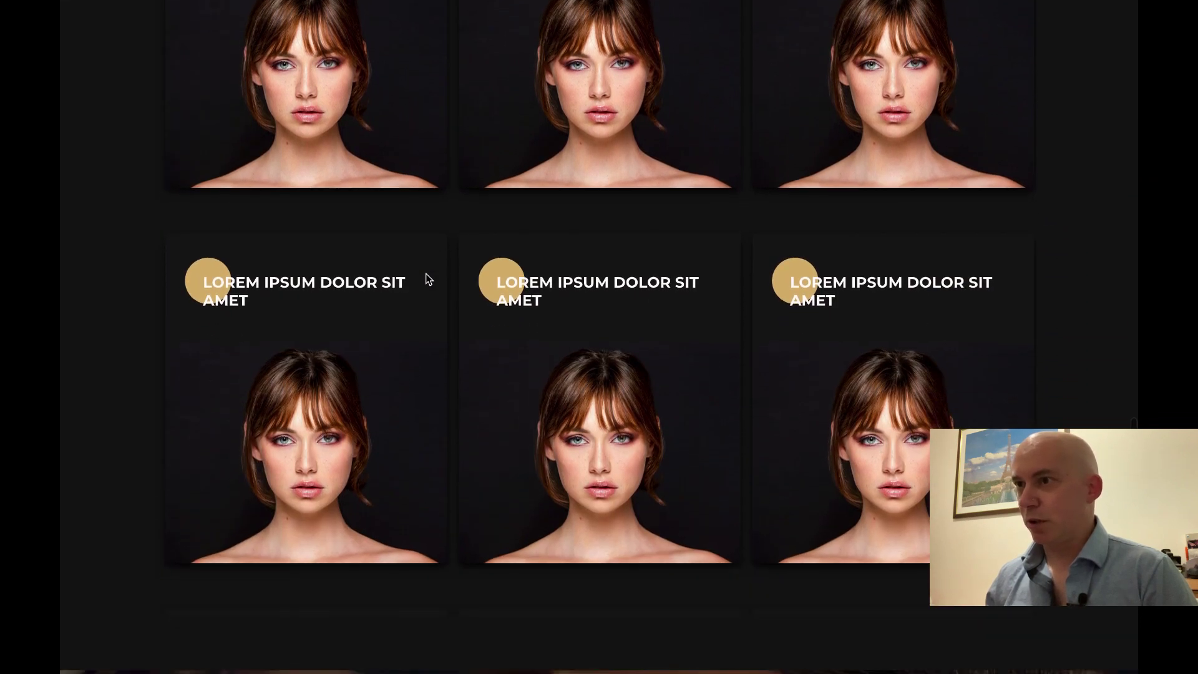
pyautogui.scroll(-3, 425, 273)
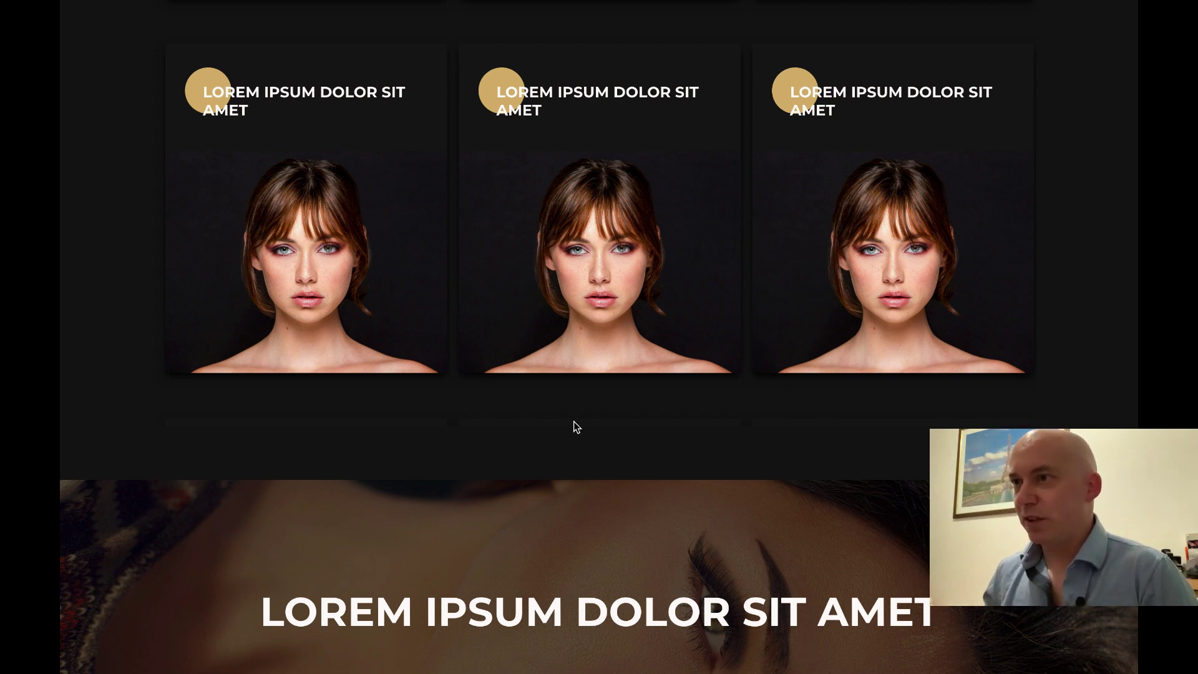
pyautogui.scroll(-1, 575, 426)
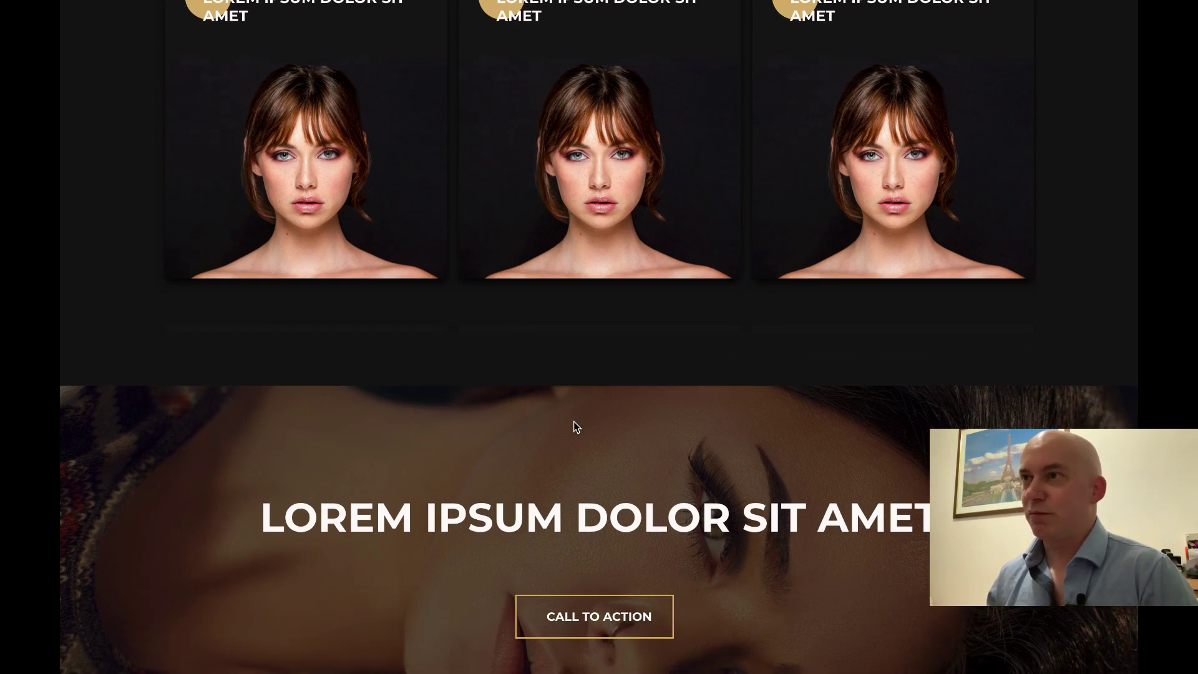
pyautogui.scroll(-1, 576, 427)
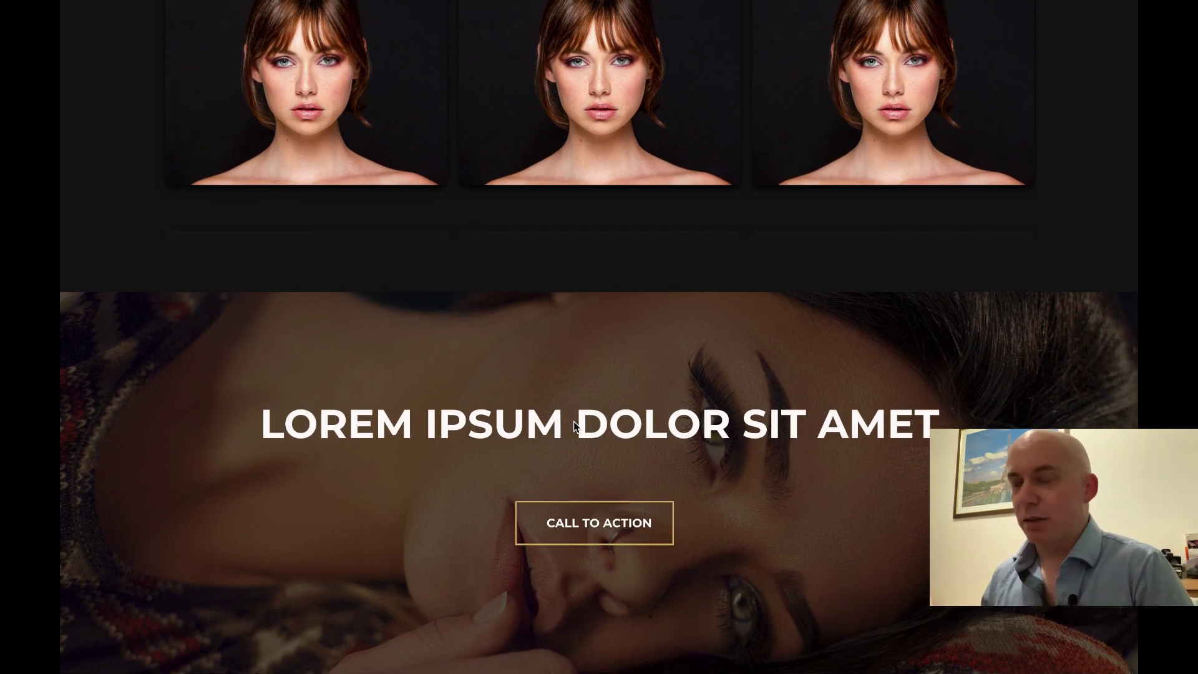
pyautogui.press('Escape')
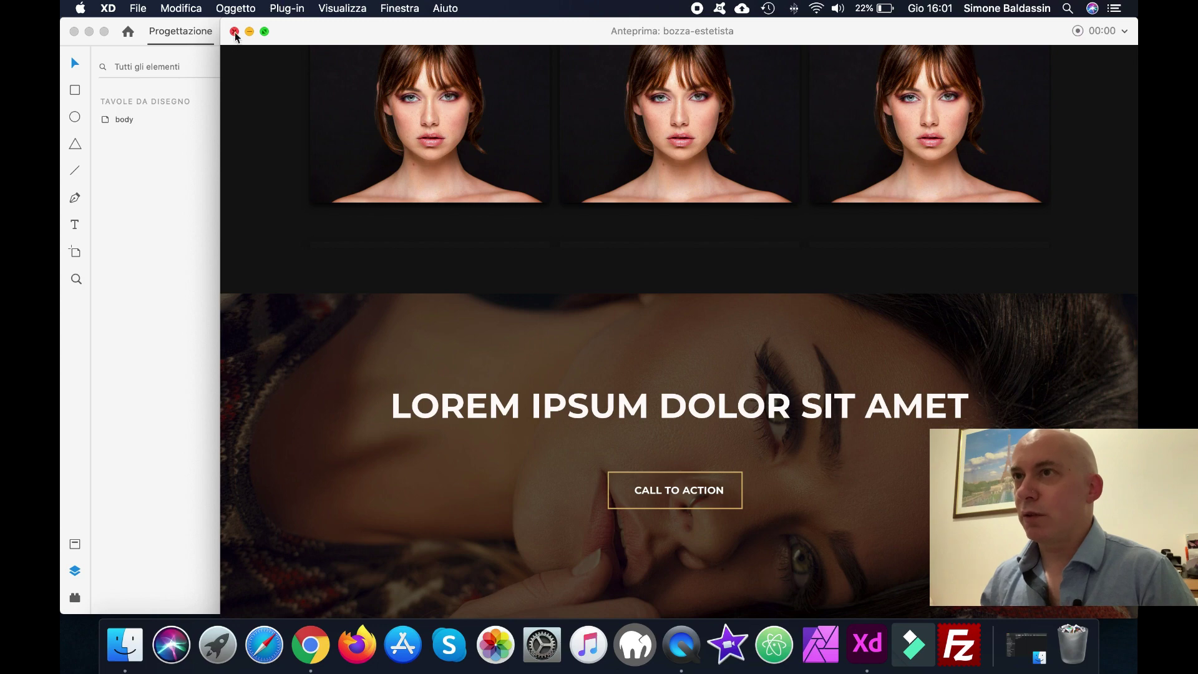
pyautogui.click(234, 31)
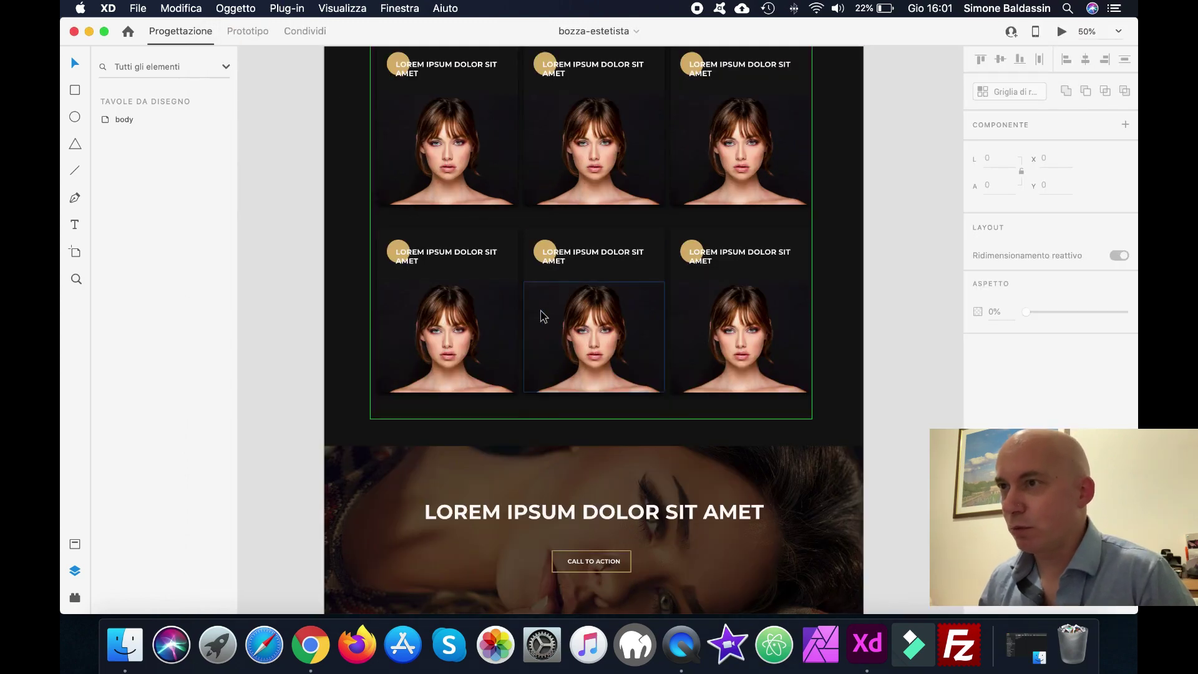
# Shorten the repeat grid of SERVIZI cards to a height of 978 and preview the gap above the parallax section
pyautogui.click(409, 306)
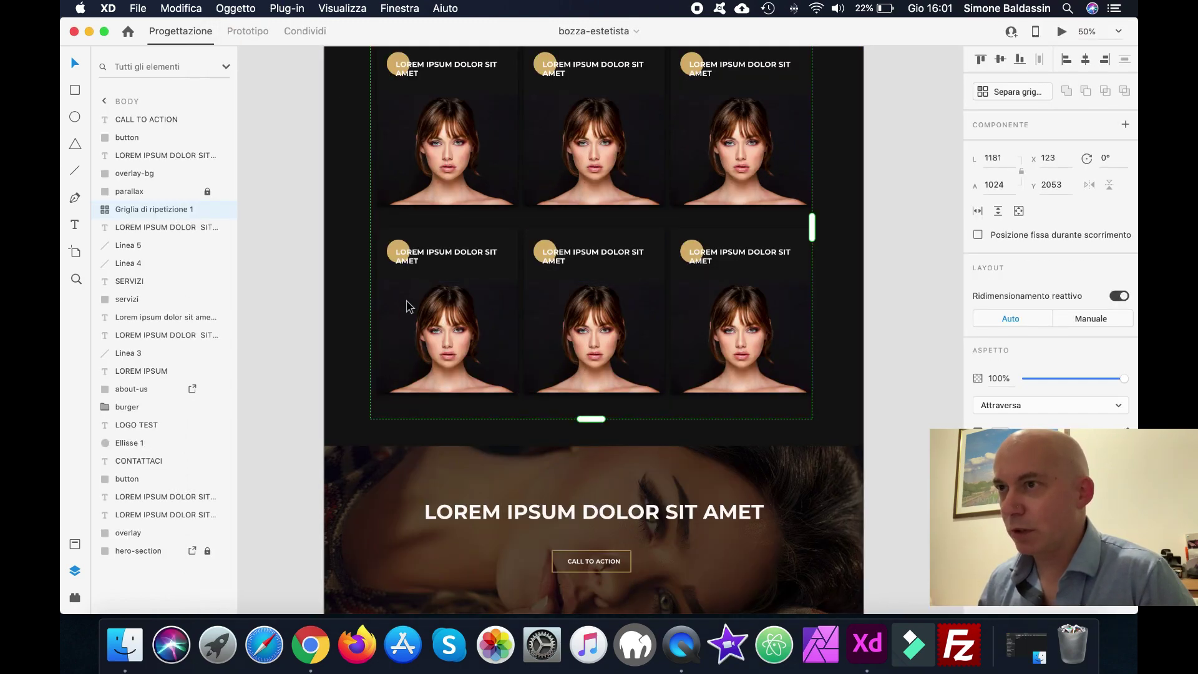
pyautogui.moveTo(591, 418); pyautogui.dragTo(593, 401)
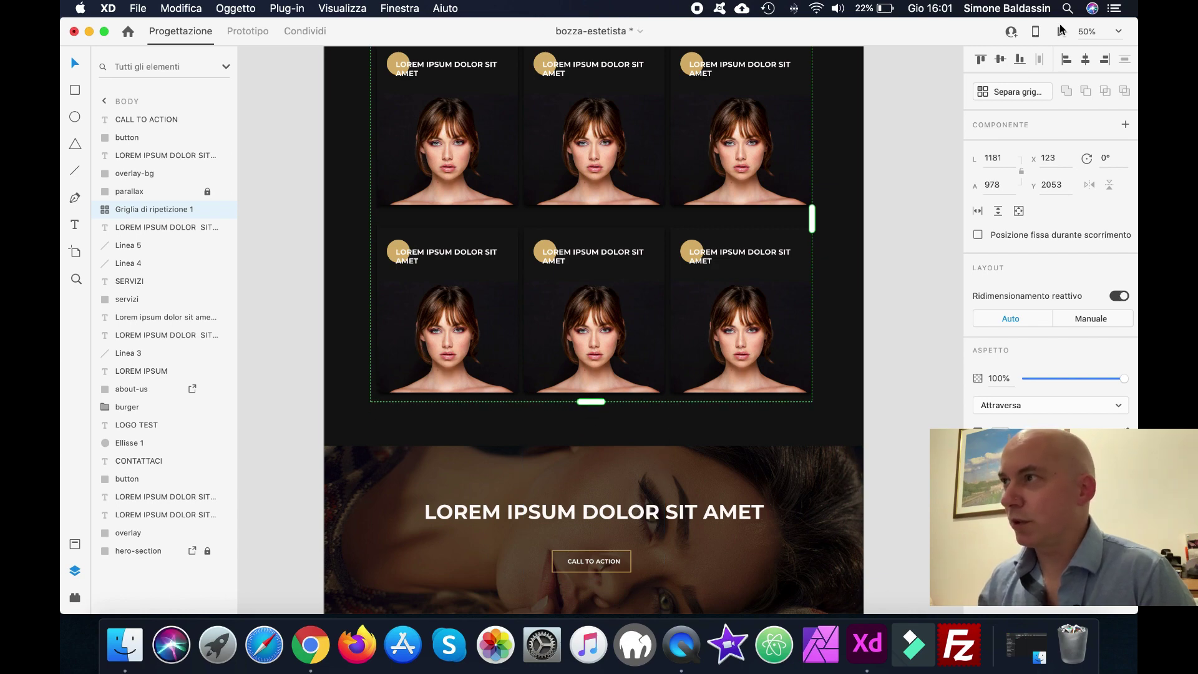
pyautogui.click(1062, 34)
pyautogui.scroll(-15, 574, 342)
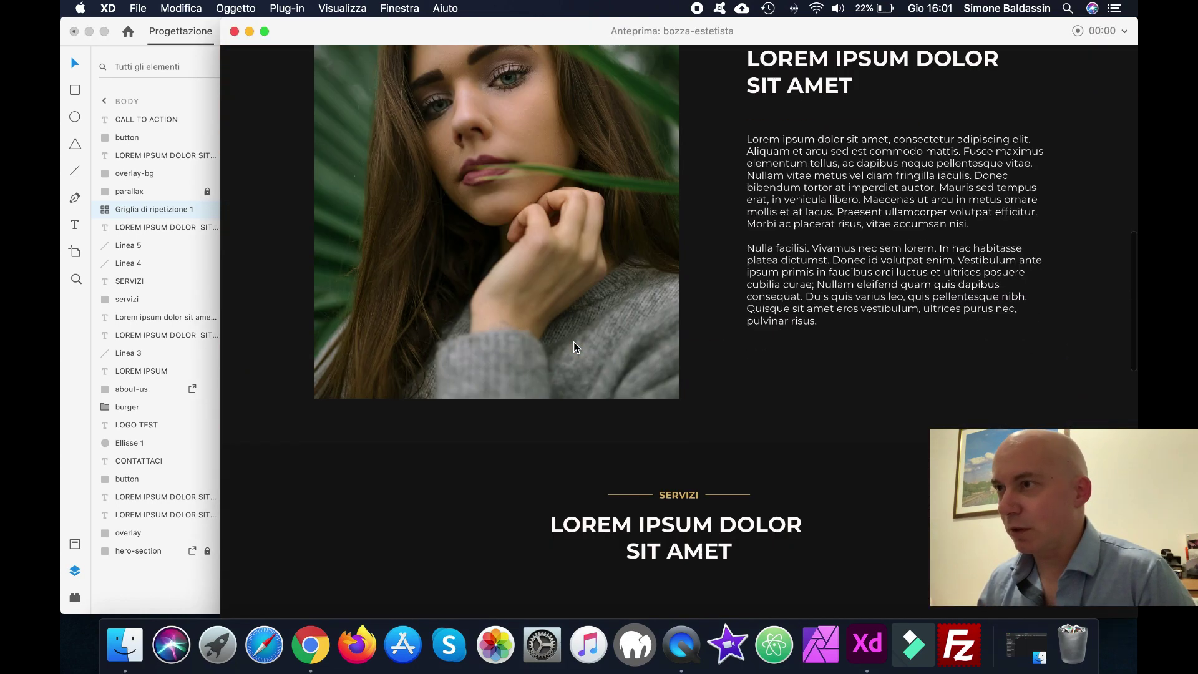
pyautogui.scroll(-5, 573, 343)
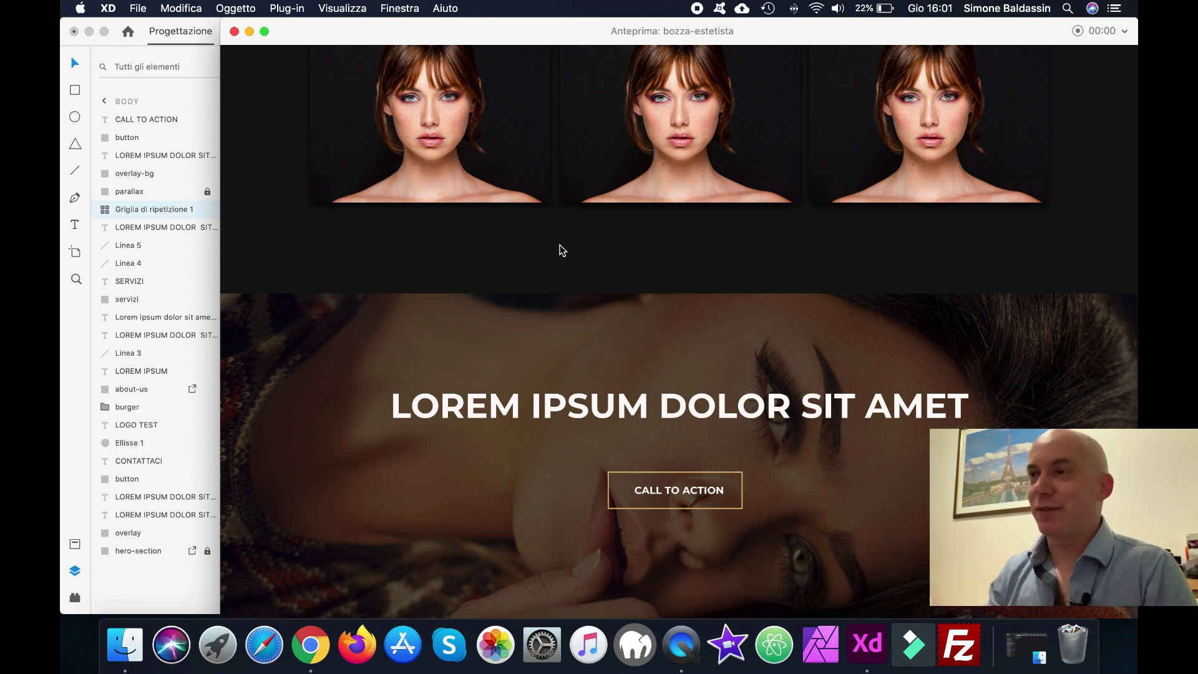
pyautogui.scroll(-1, 540, 364)
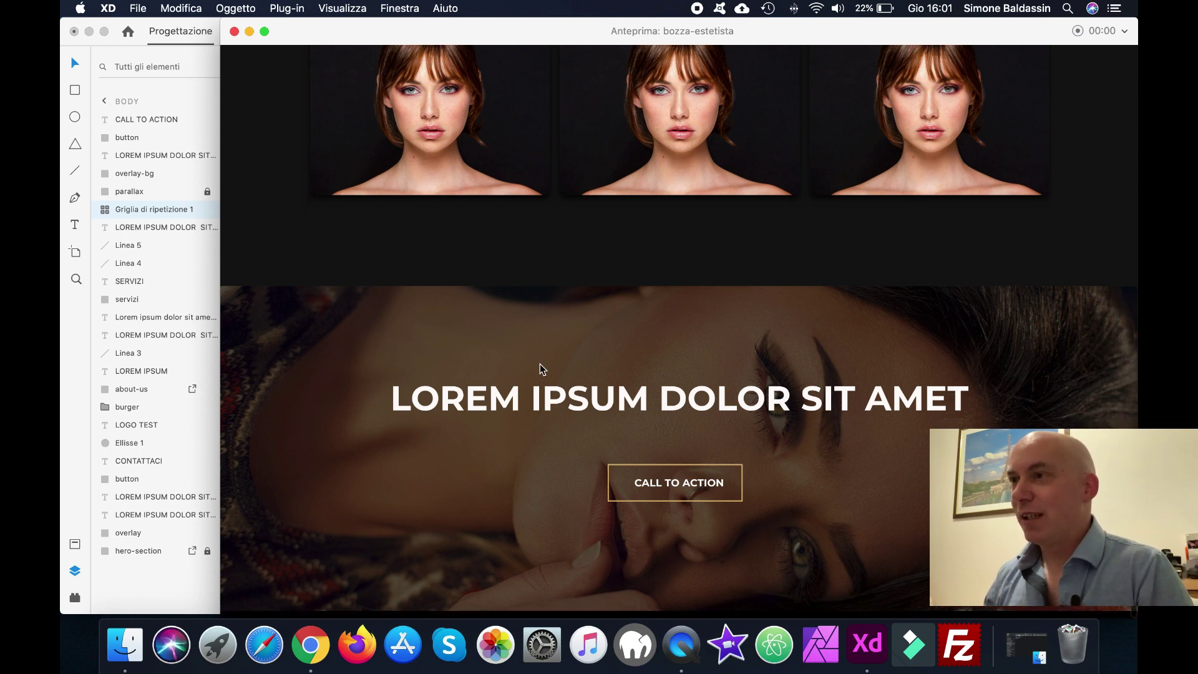
pyautogui.scroll(1, 540, 364)
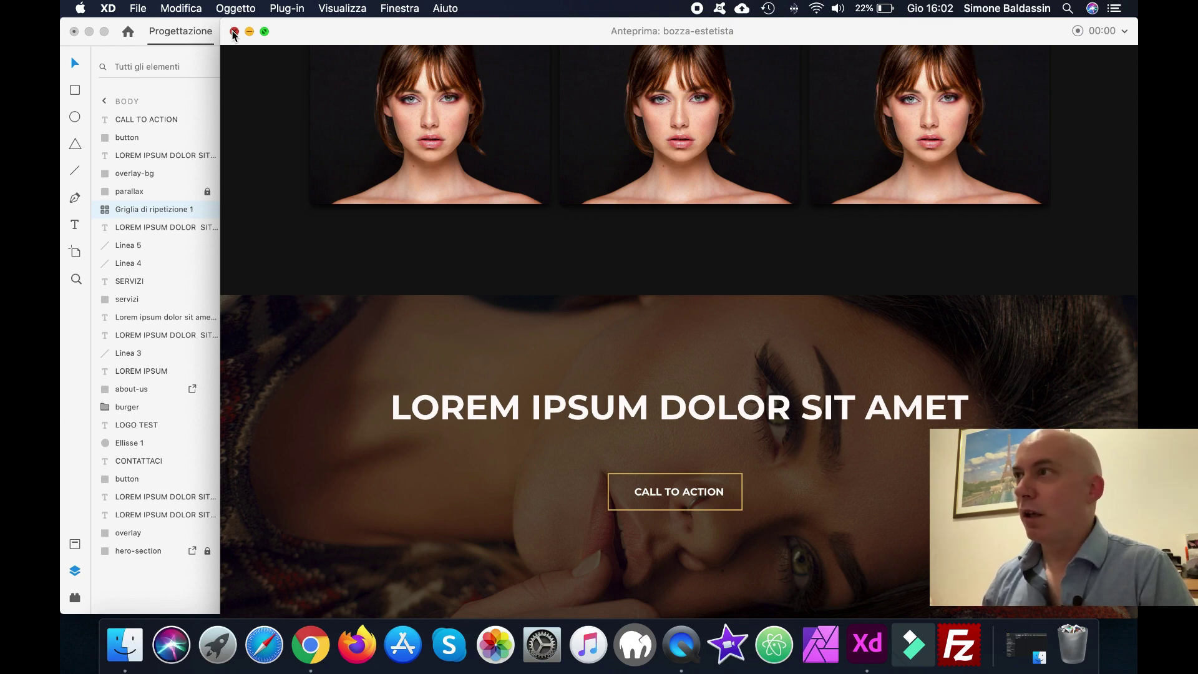
# Close the preview and save the document
pyautogui.click(234, 32)
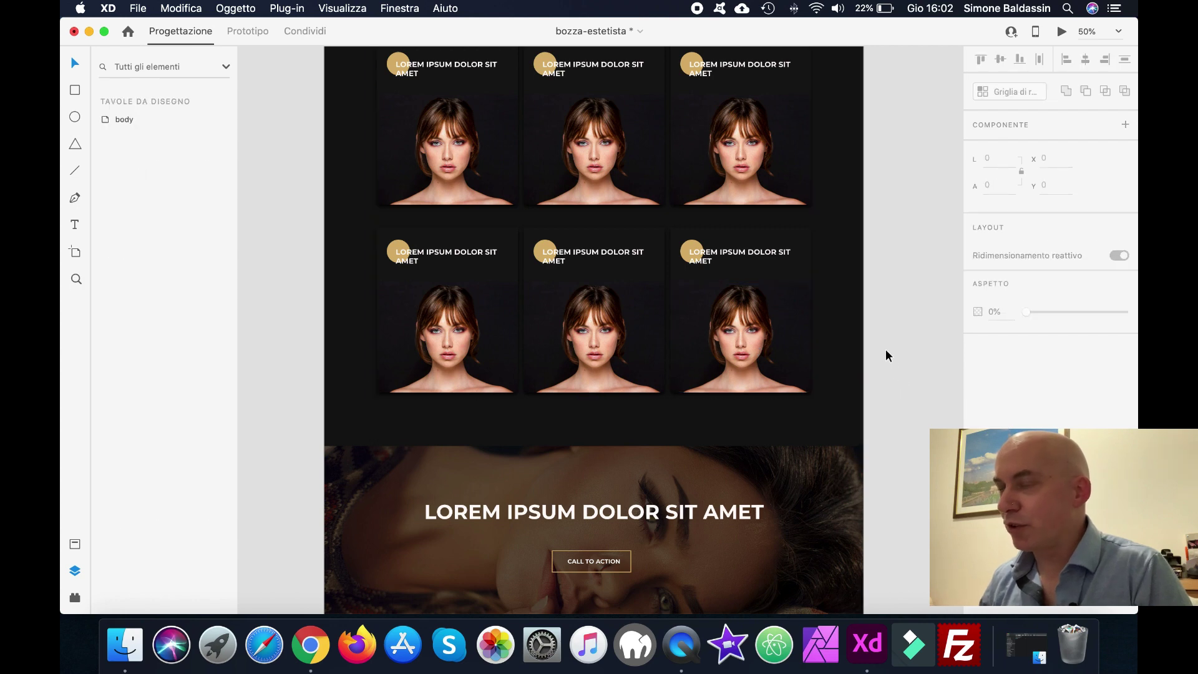
pyautogui.scroll(-5, 887, 356)
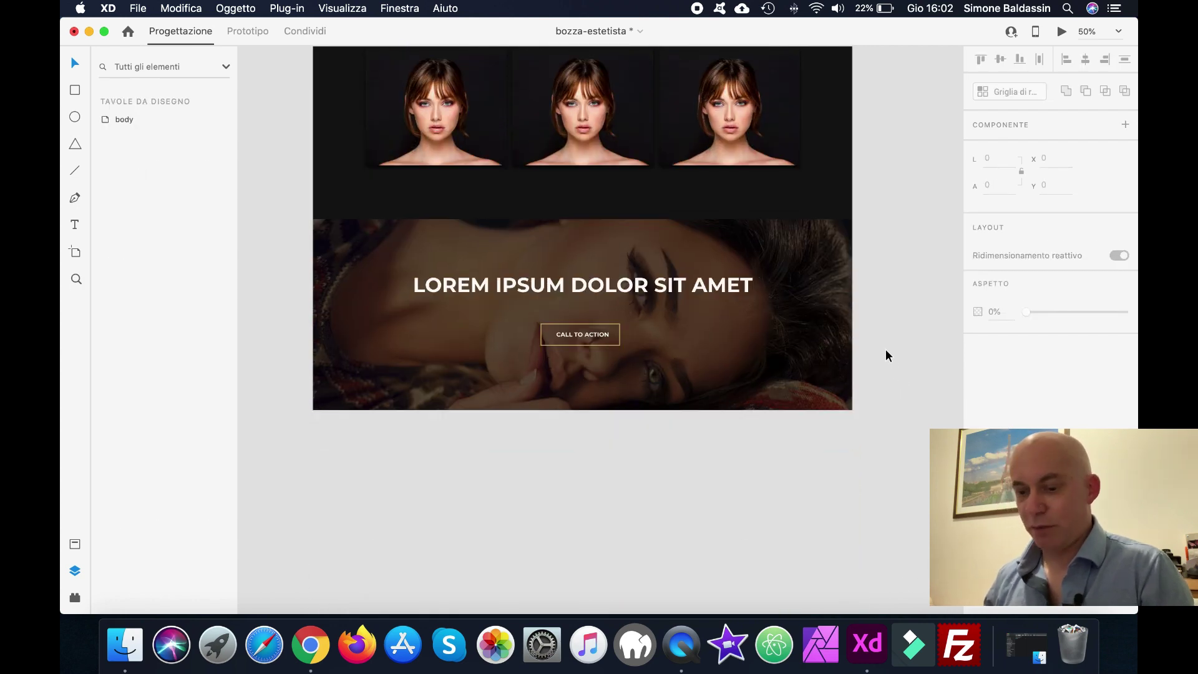
pyautogui.press('super+s')
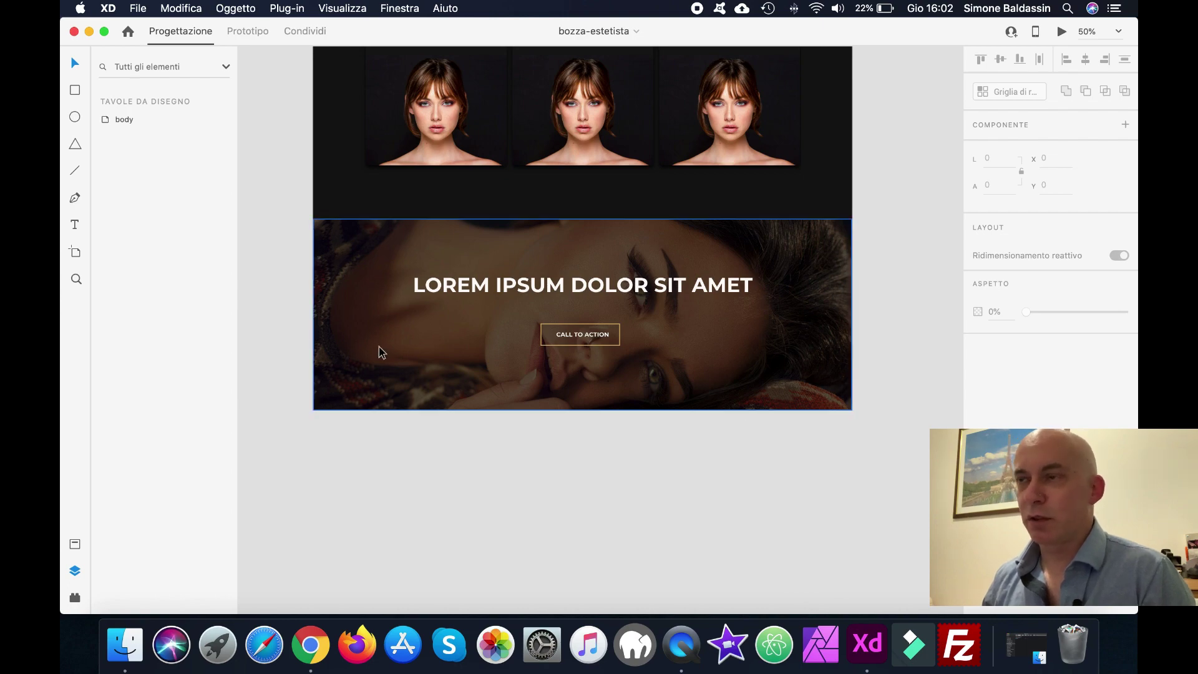
# Extend the body artboard downward below the parallax section to a height of 4464
pyautogui.scroll(5, 263, 195)
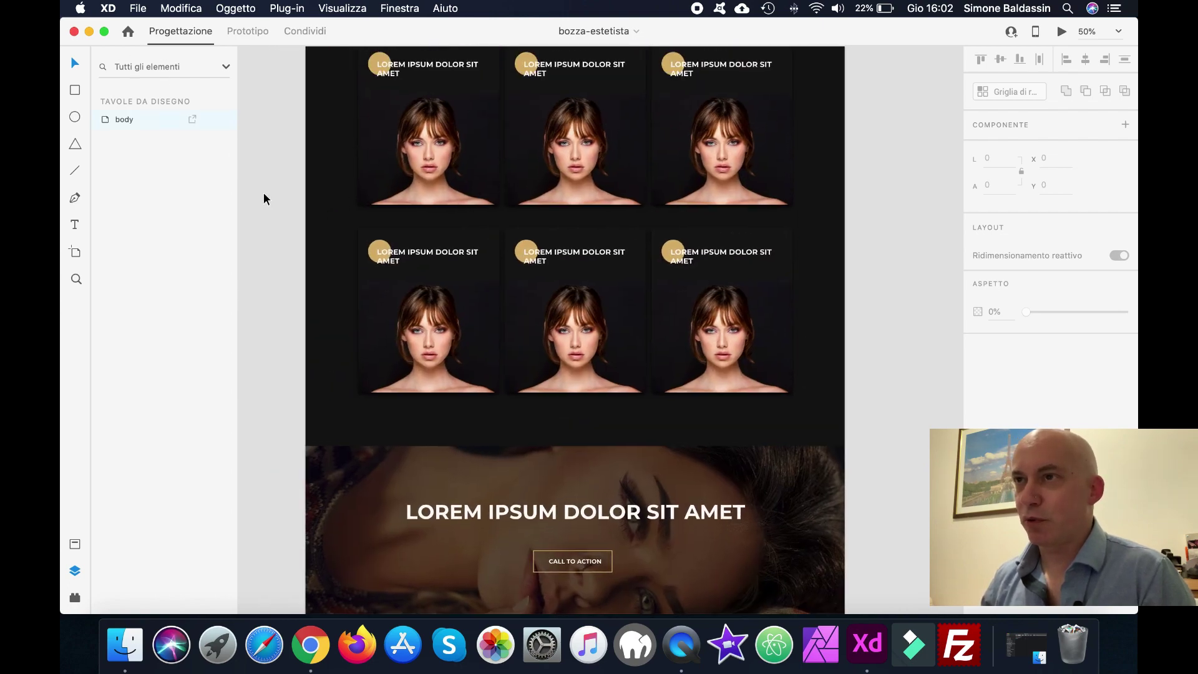
pyautogui.scroll(12, 264, 194)
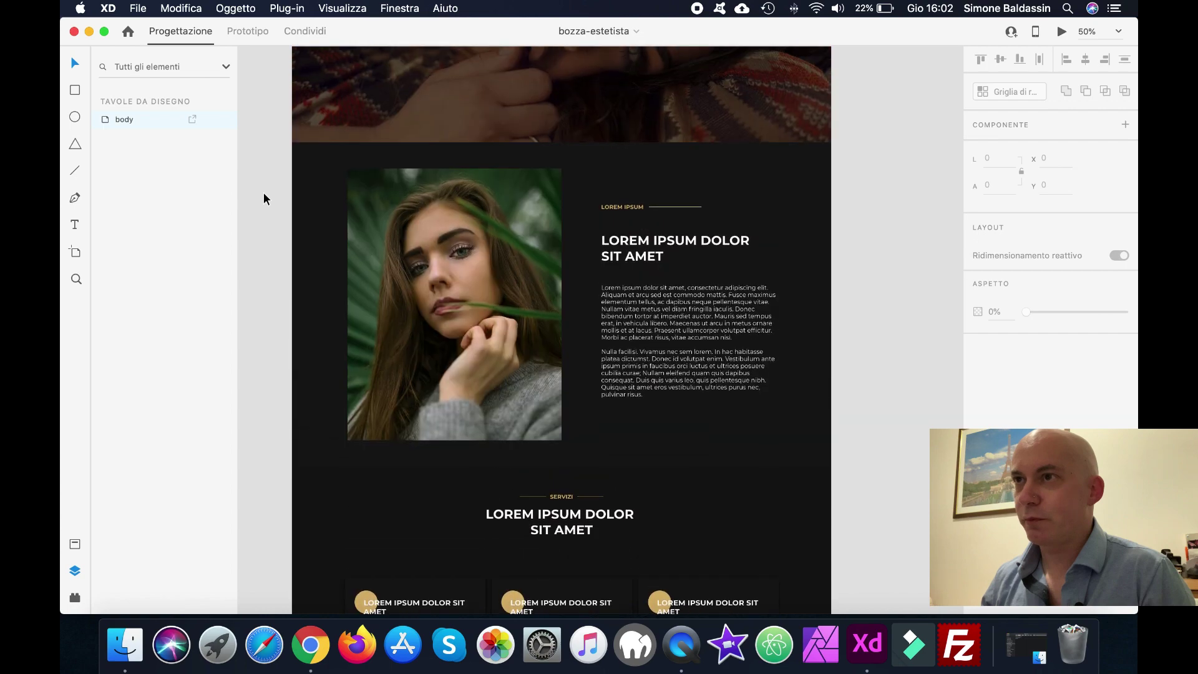
pyautogui.scroll(8, 263, 198)
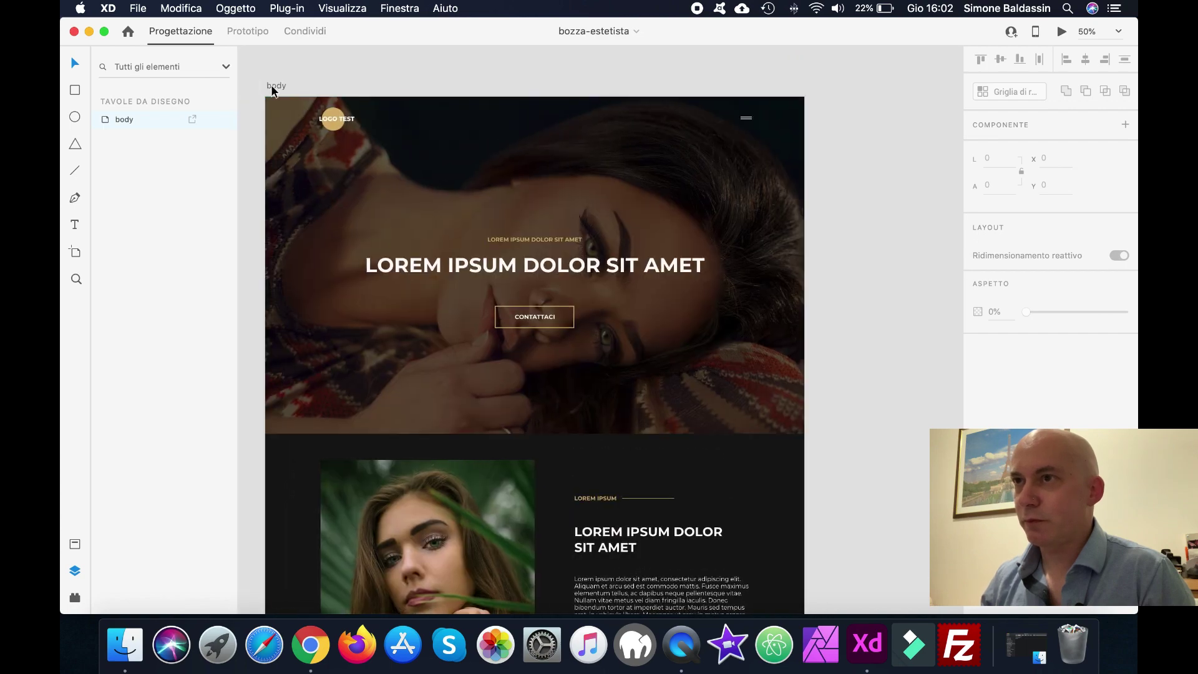
pyautogui.click(273, 91)
pyautogui.scroll(-13, 864, 304)
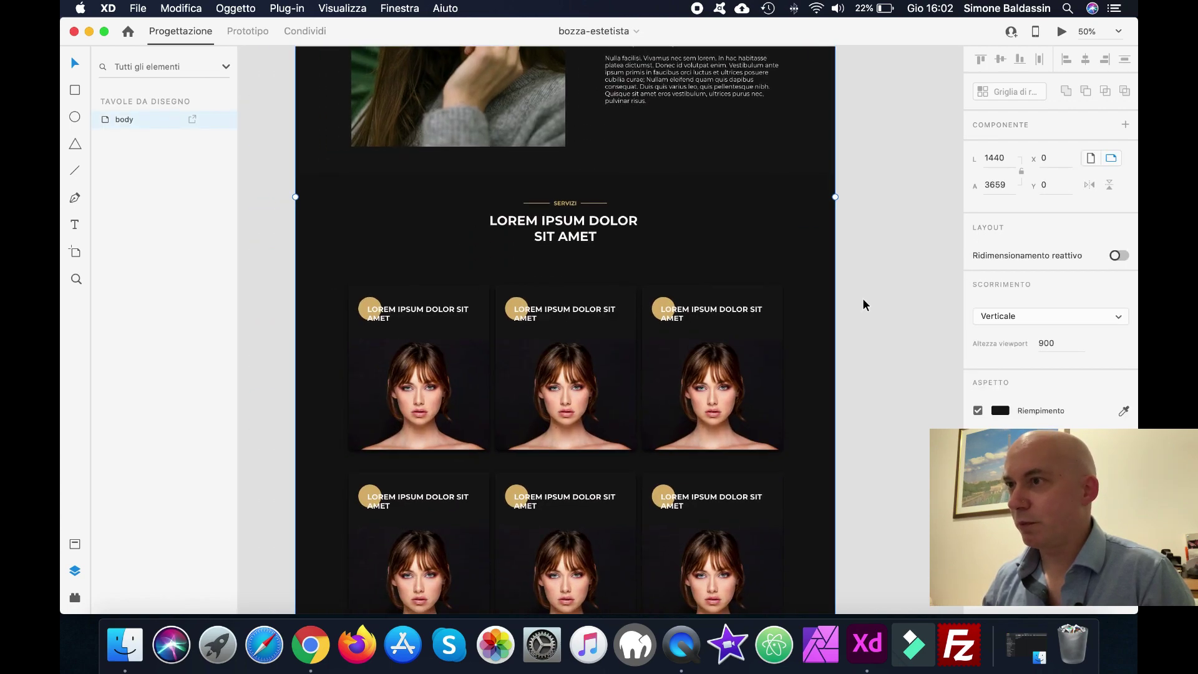
pyautogui.scroll(-10, 863, 304)
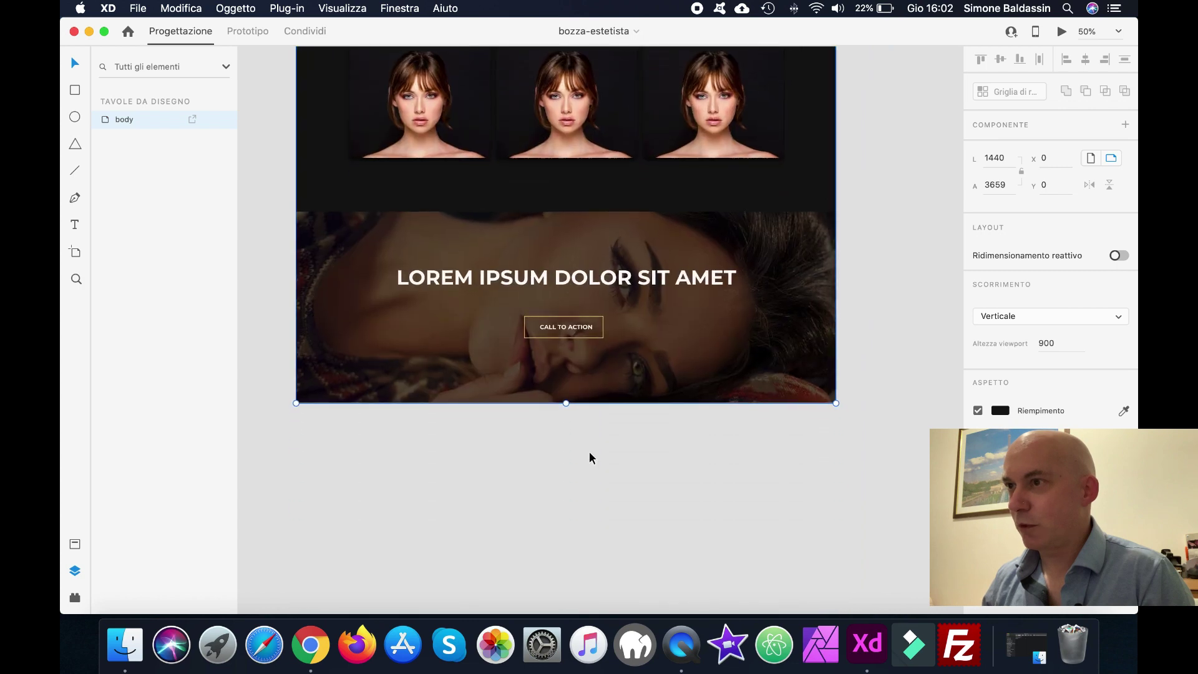
pyautogui.moveTo(566, 403); pyautogui.dragTo(570, 558)
pyautogui.scroll(-3, 569, 451)
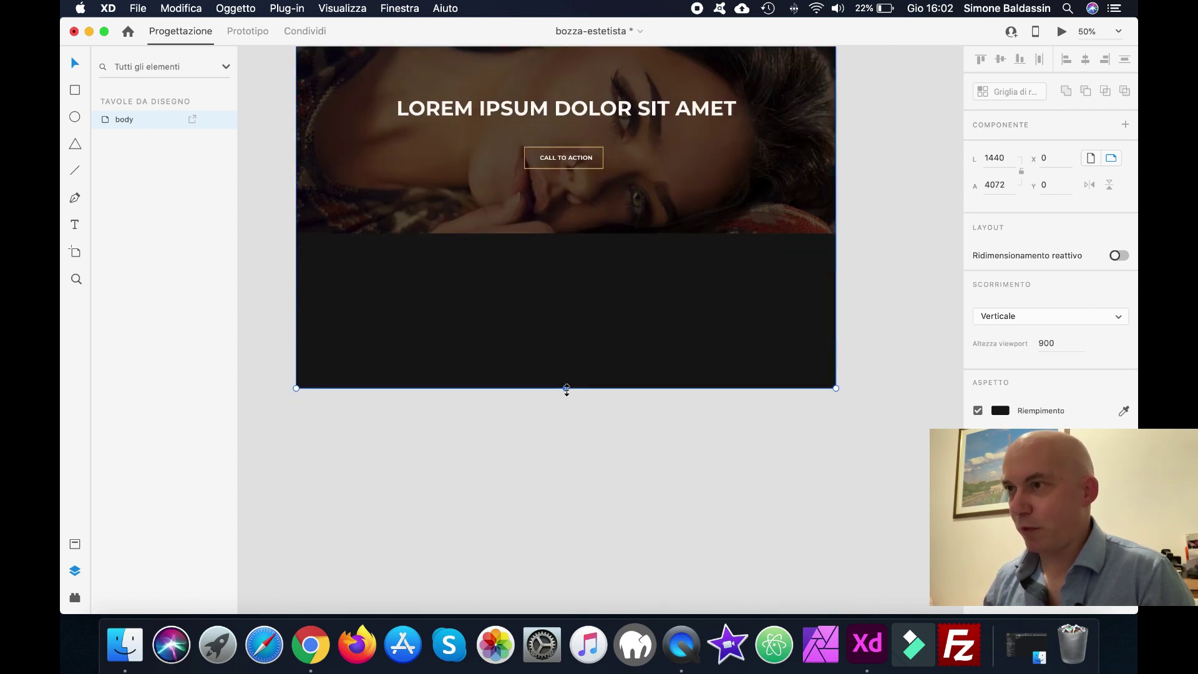
pyautogui.moveTo(565, 390); pyautogui.dragTo(577, 535)
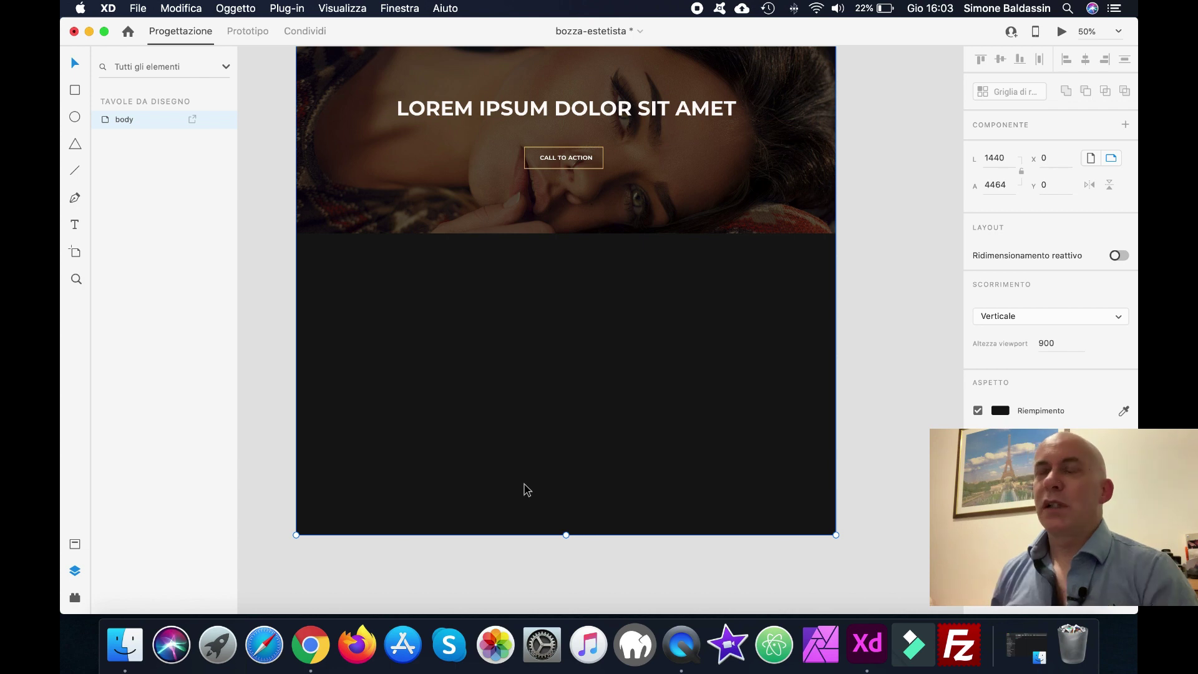
# Add all colours and character styles used on the body artboard to the document assets
pyautogui.click(75, 546)
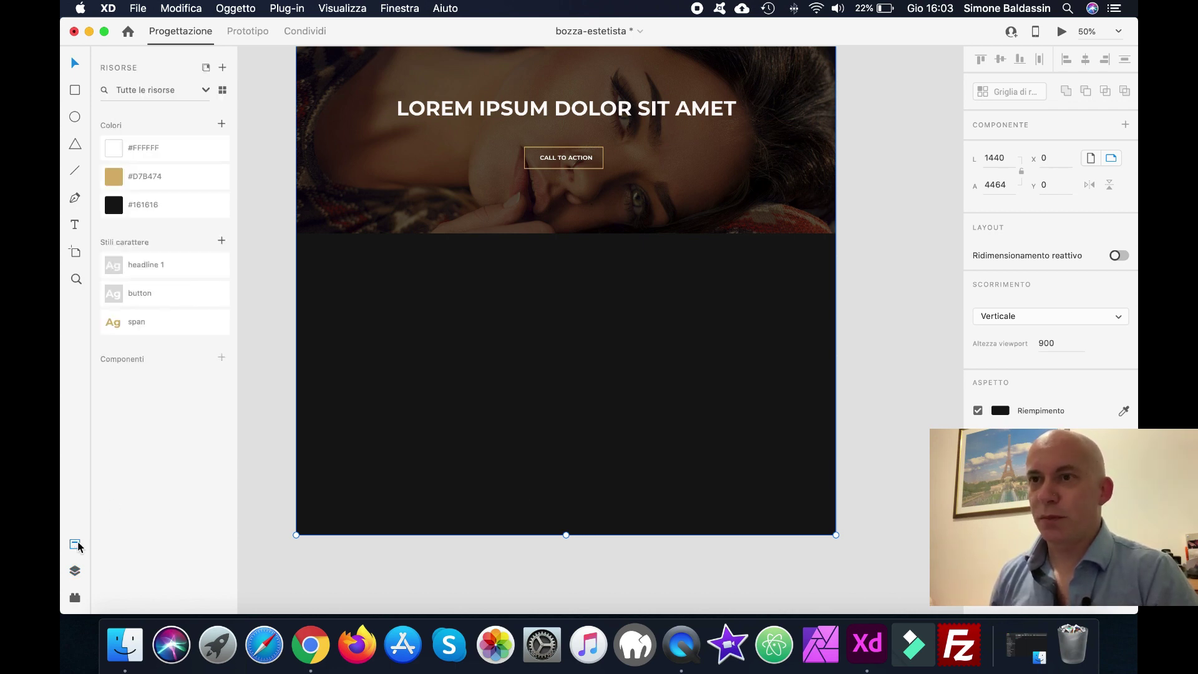
pyautogui.click(222, 125)
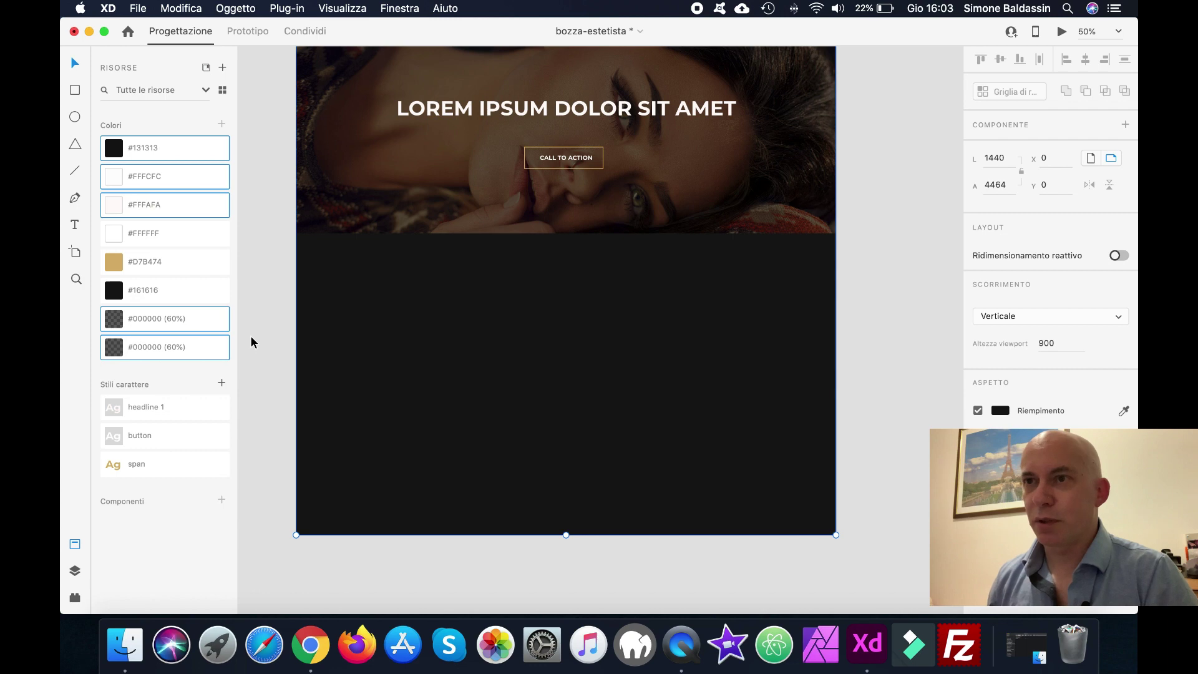
pyautogui.scroll(-2, 250, 341)
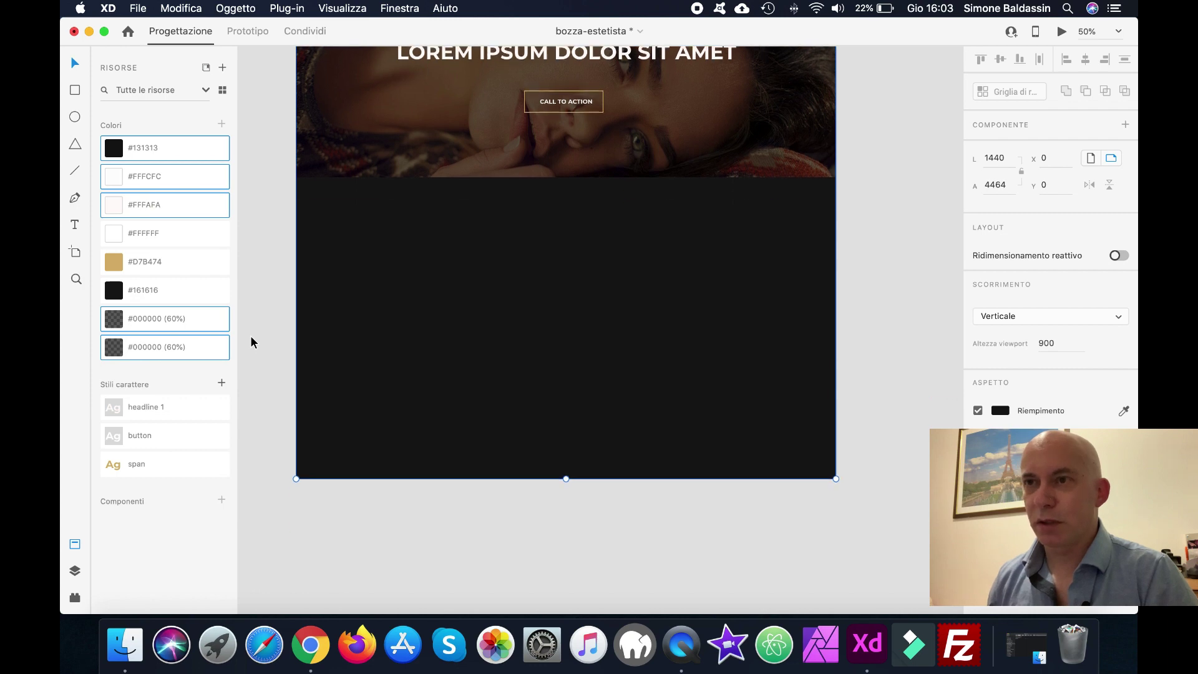
pyautogui.click(222, 384)
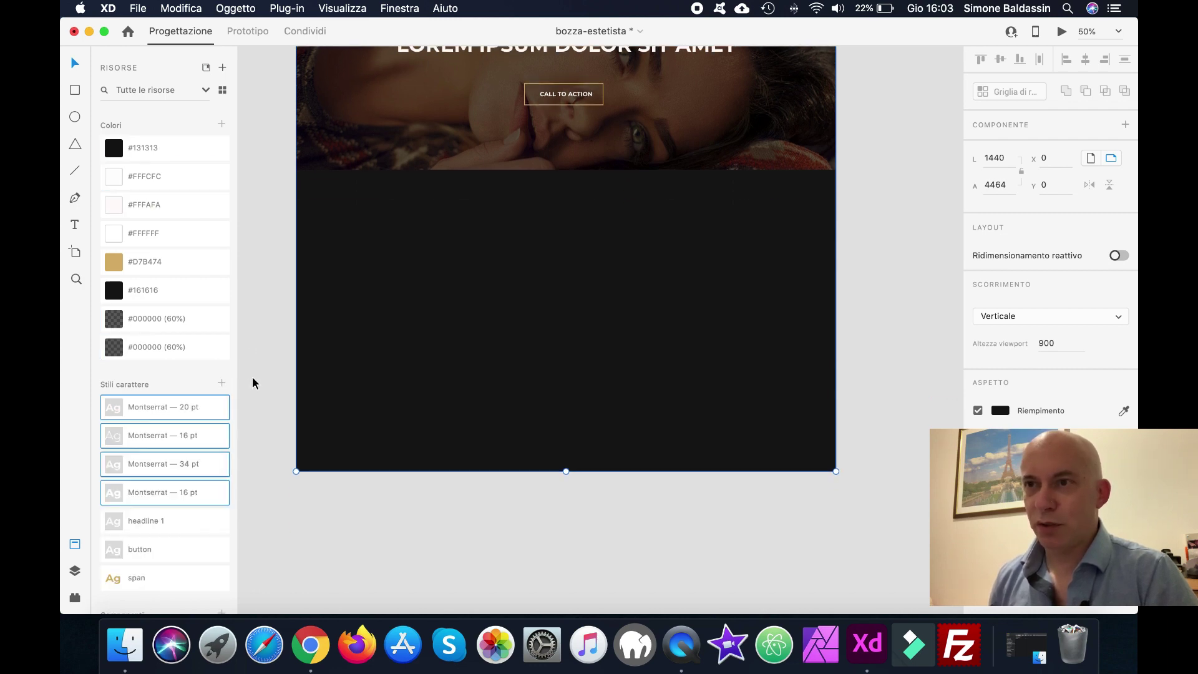
# Check the settings of the Montserrat 34 pt character style and rename it "headline 2"
pyautogui.rightClick(171, 467)
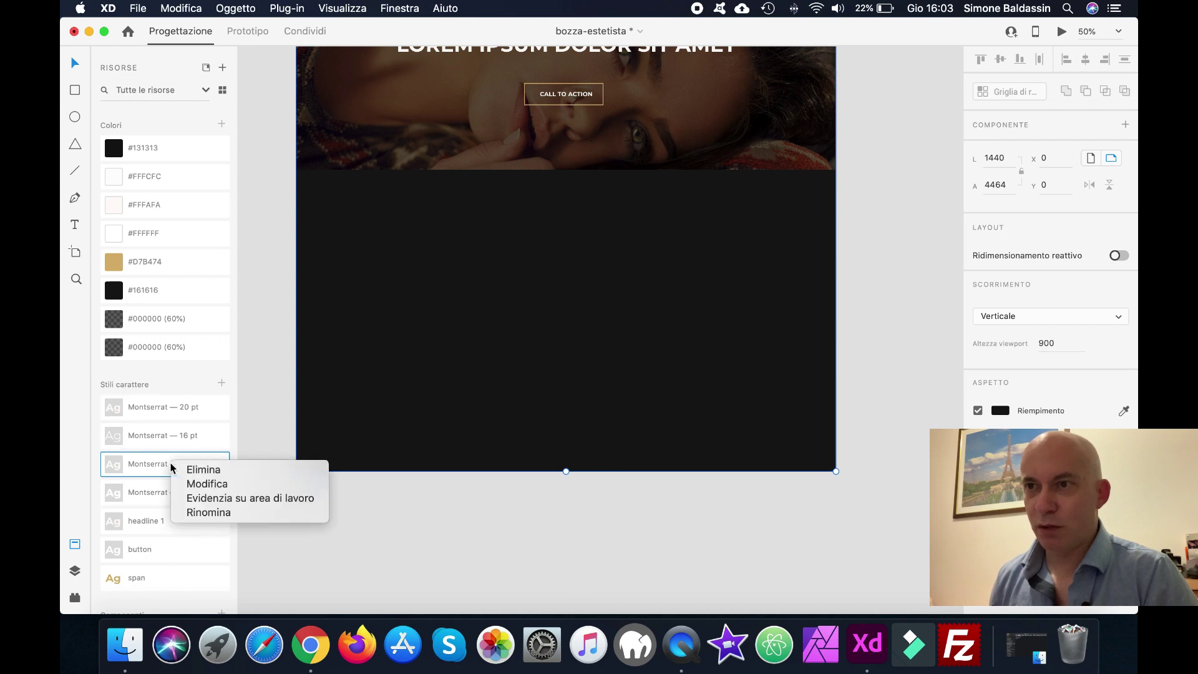
pyautogui.click(207, 482)
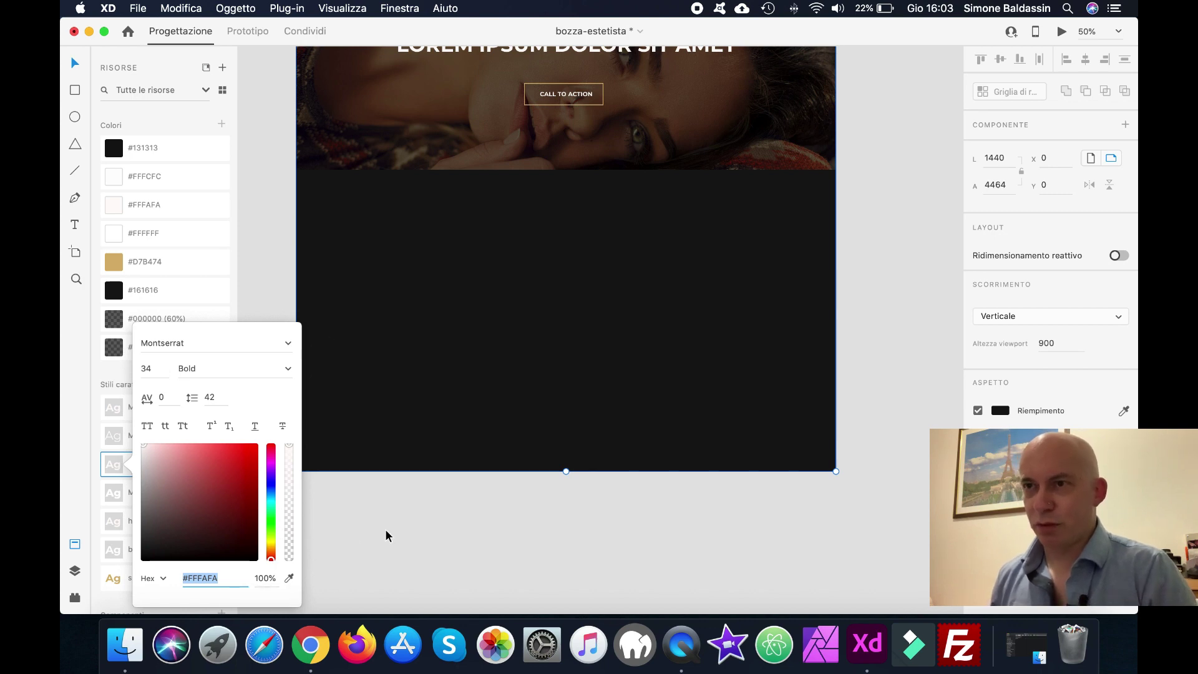
pyautogui.press('Escape')
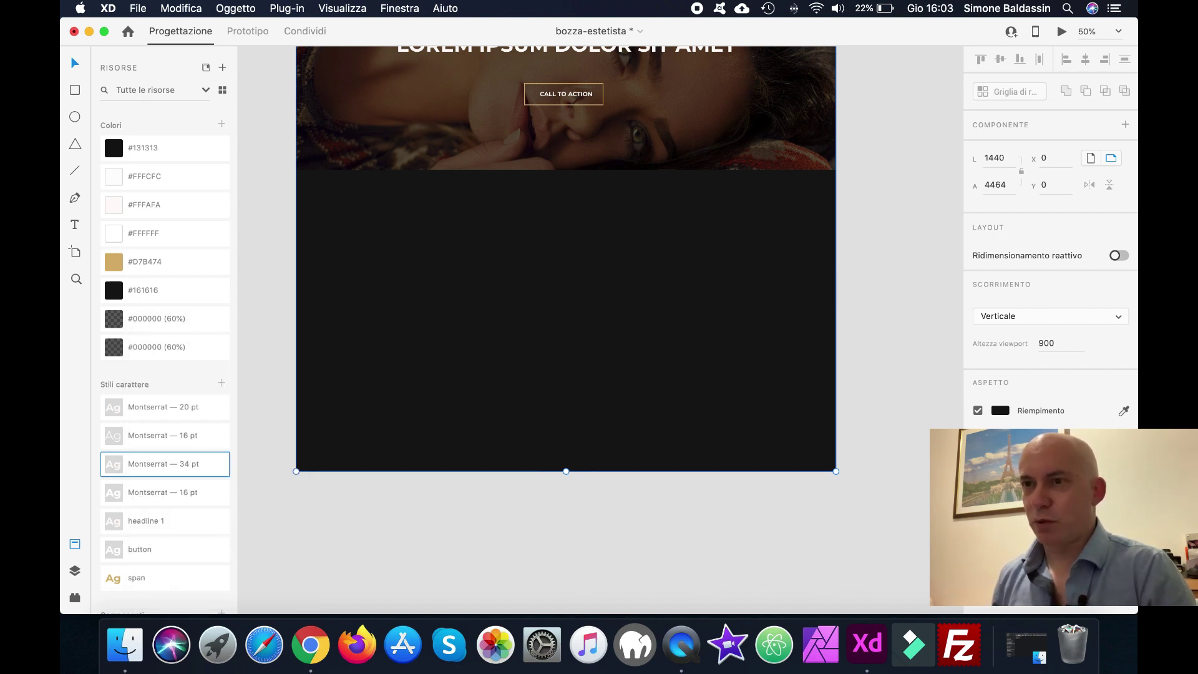
pyautogui.doubleClick(167, 465)
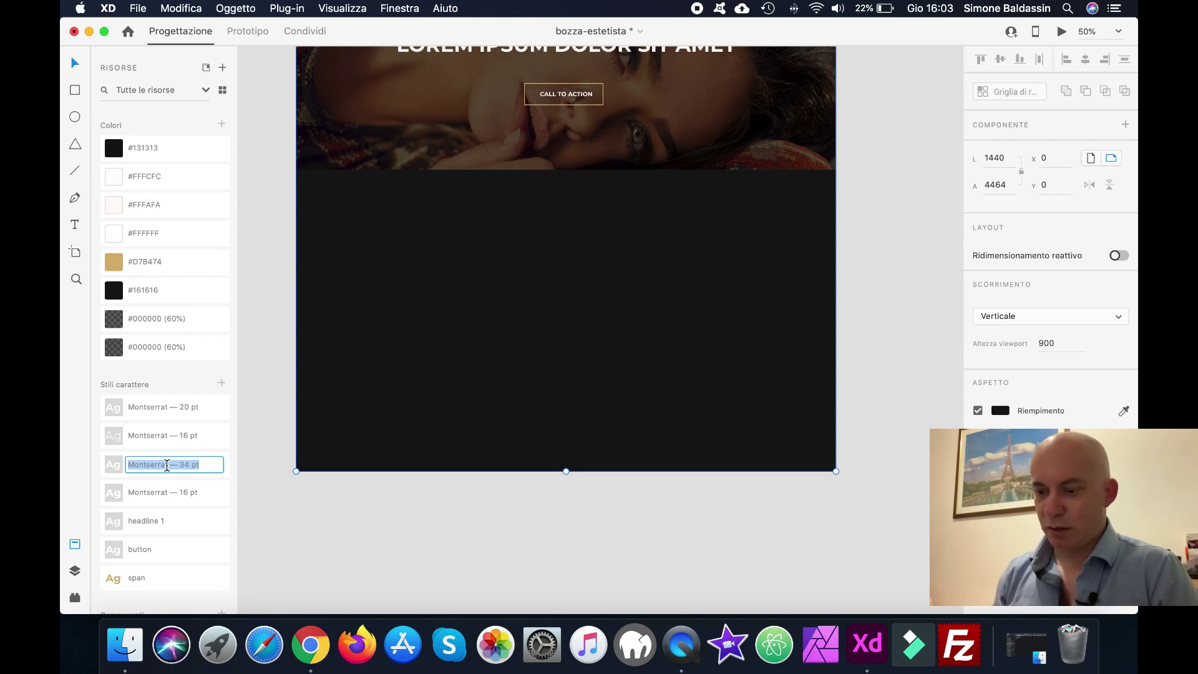
pyautogui.write('headline ')
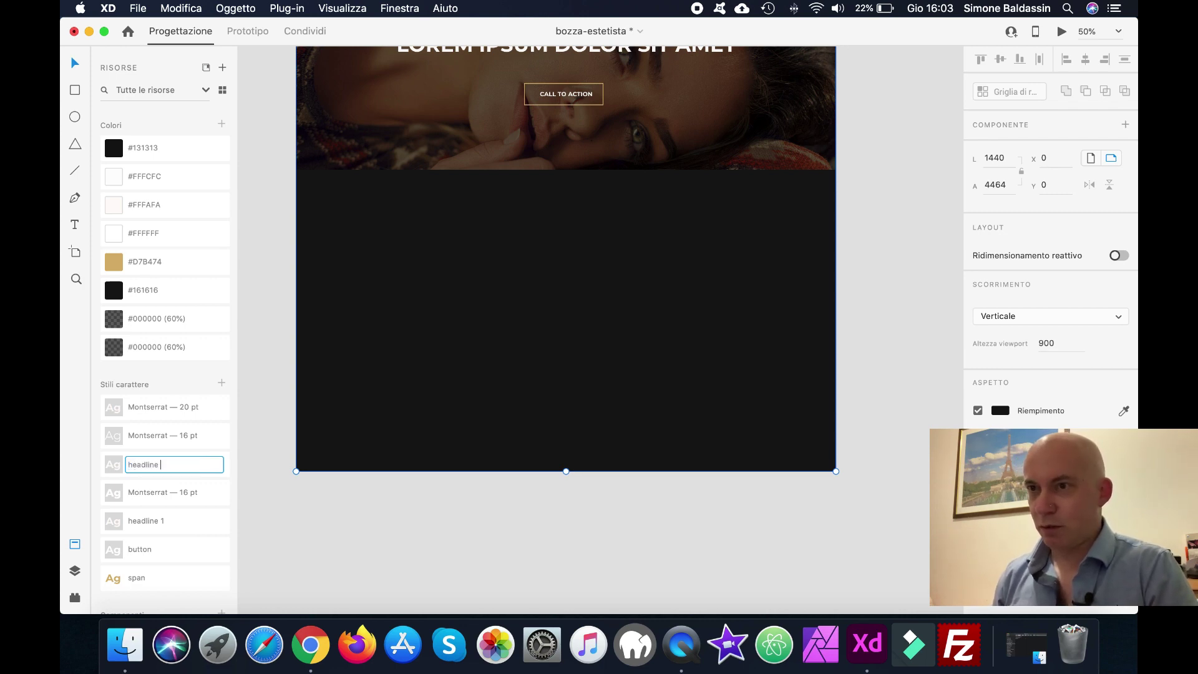
pyautogui.write('2')
pyautogui.press('Return')
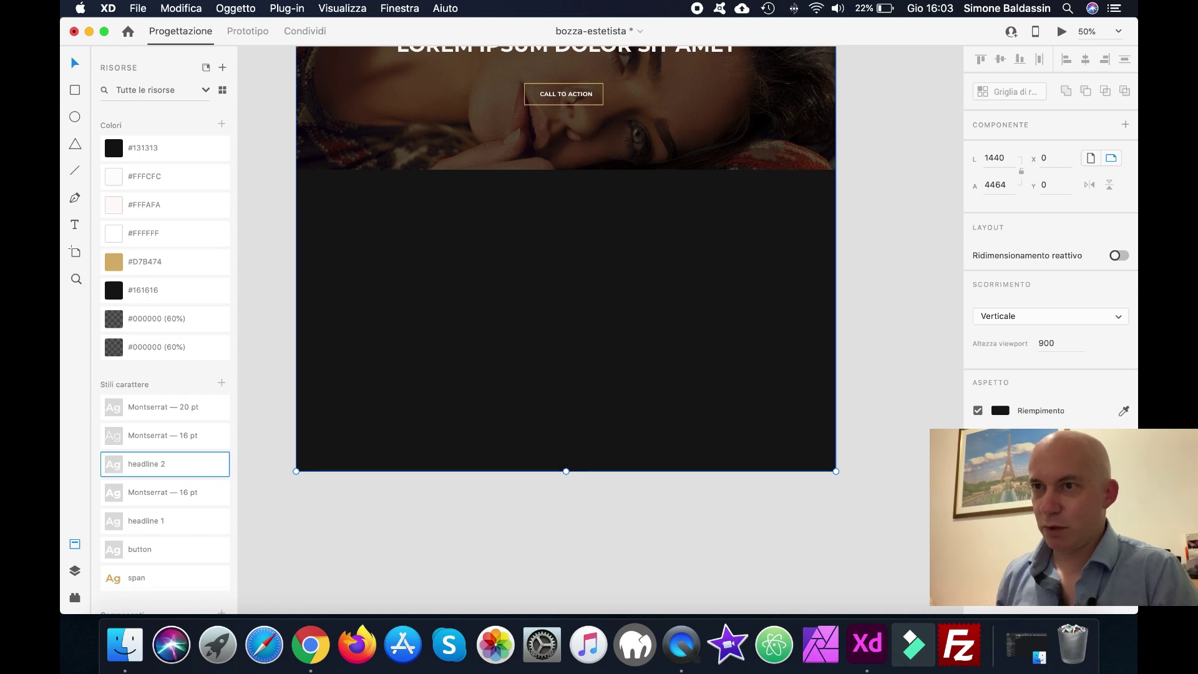
# Rename the Montserrat 20 pt character style as "headline 3"
pyautogui.doubleClick(155, 410)
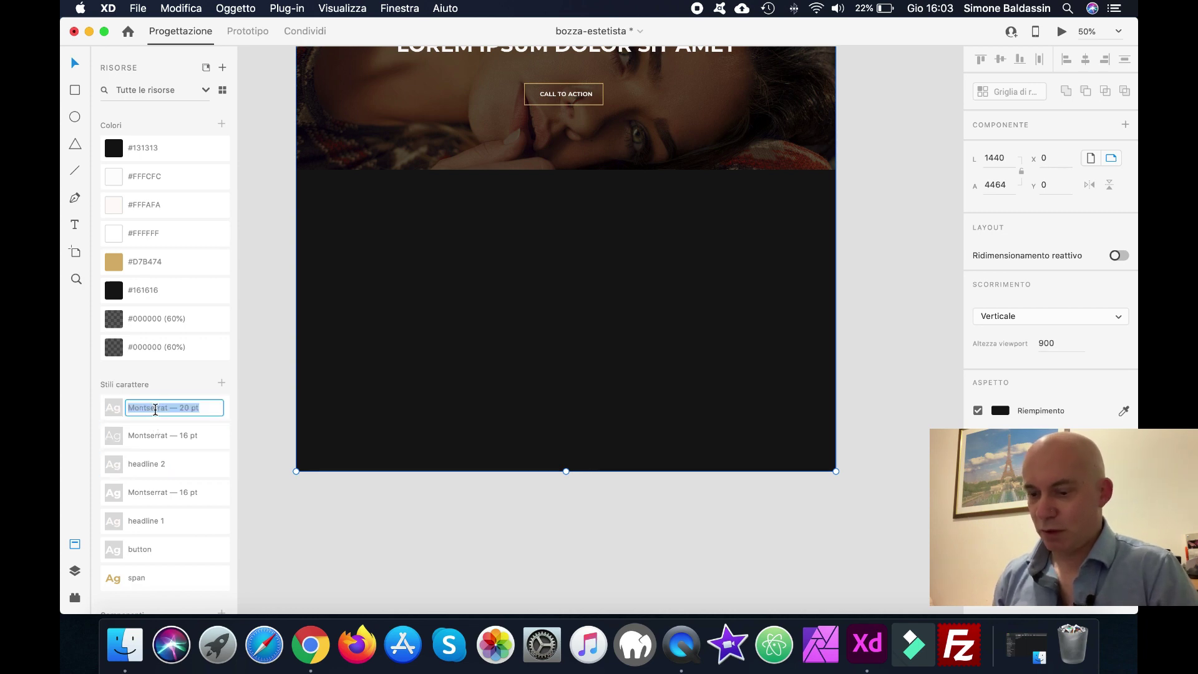
pyautogui.write('headline 3')
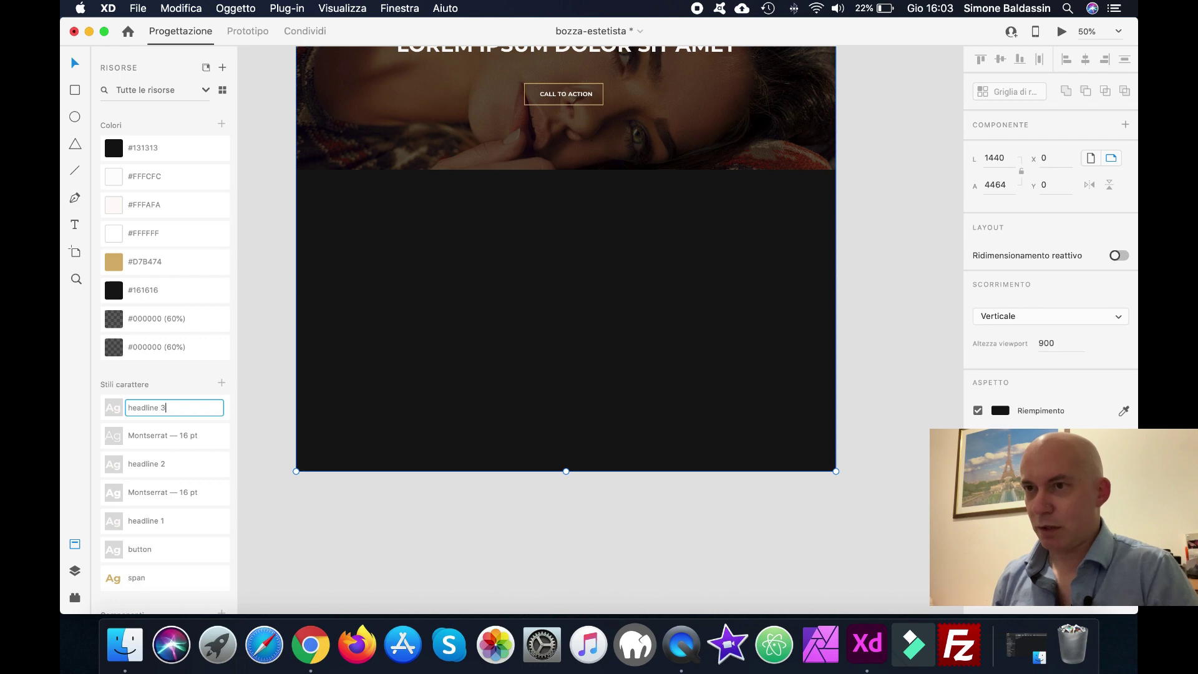
pyautogui.press('Return')
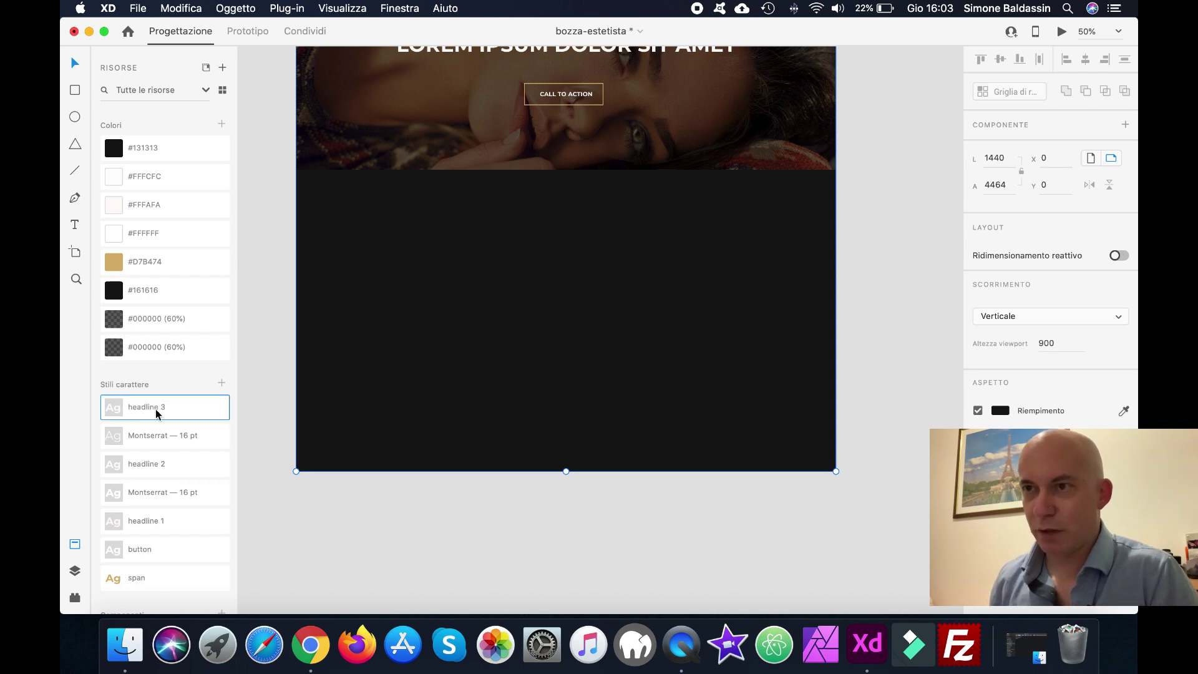